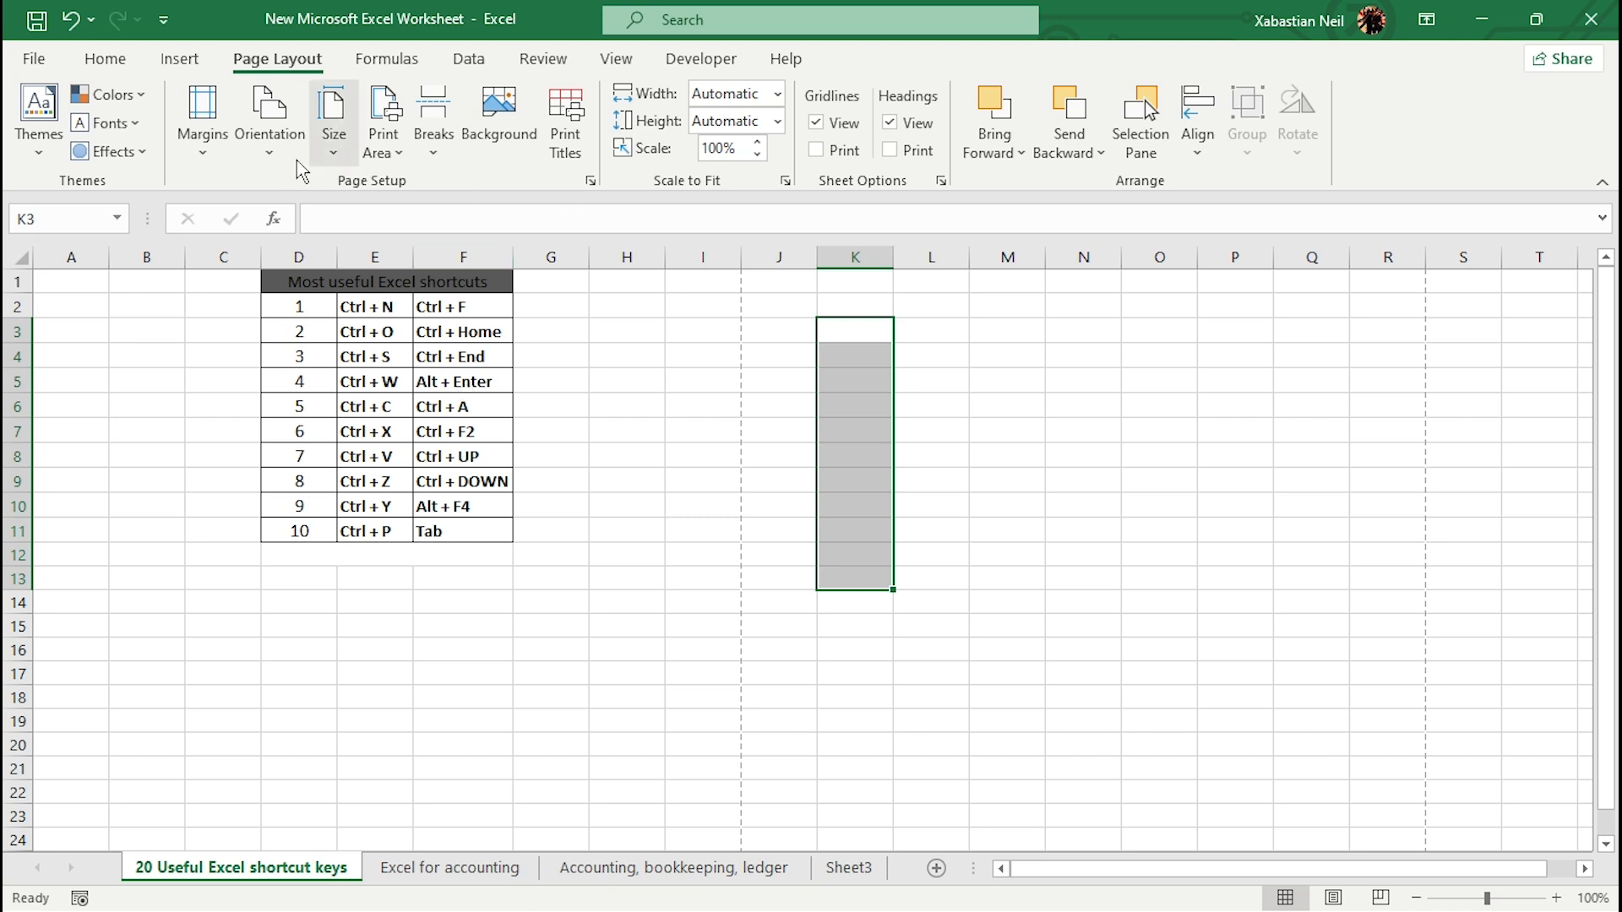
# Look over the templates available for creating a new workbook, and return to the worksheet
pyautogui.click(32, 66)
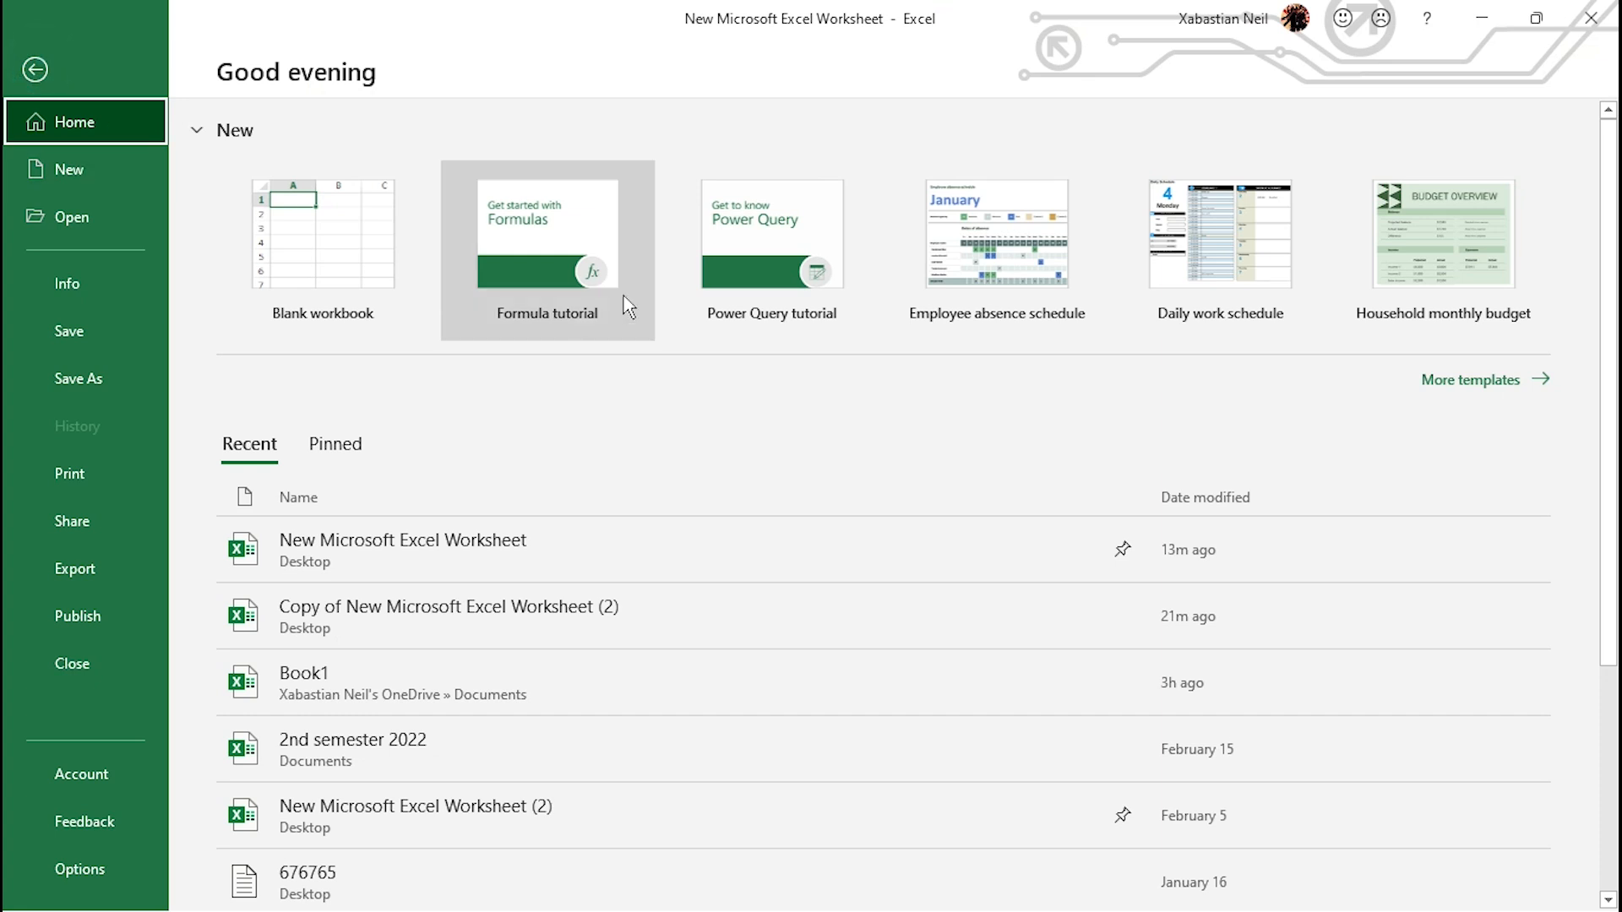
pyautogui.click(74, 176)
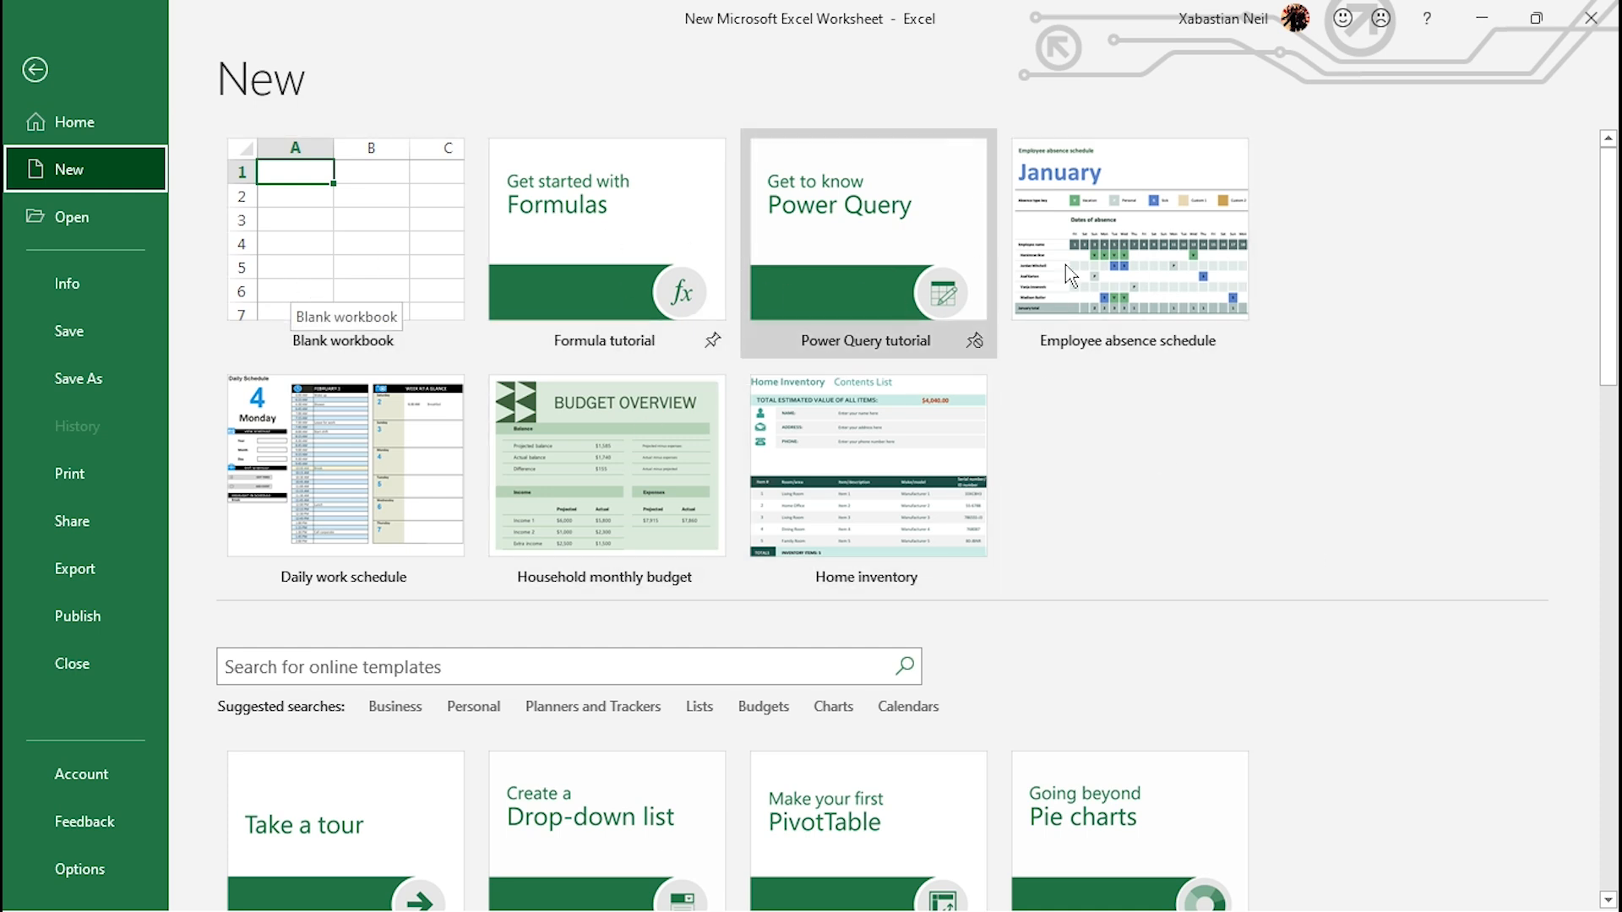
pyautogui.scroll(-2, 845, 406)
pyautogui.scroll(2, 1050, 391)
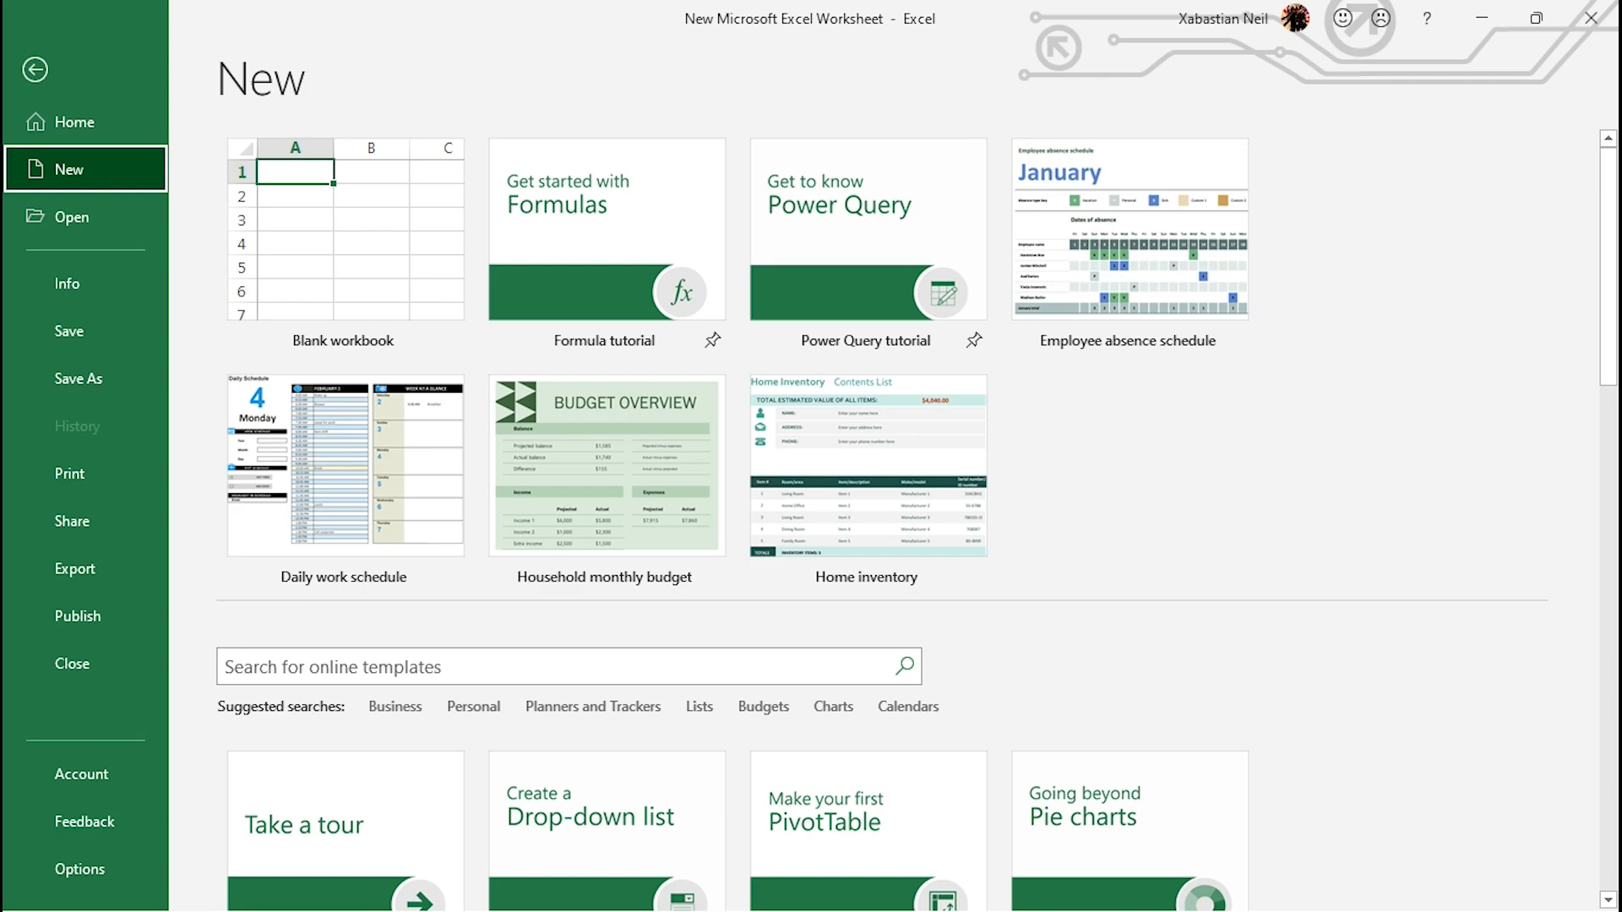
pyautogui.click(44, 78)
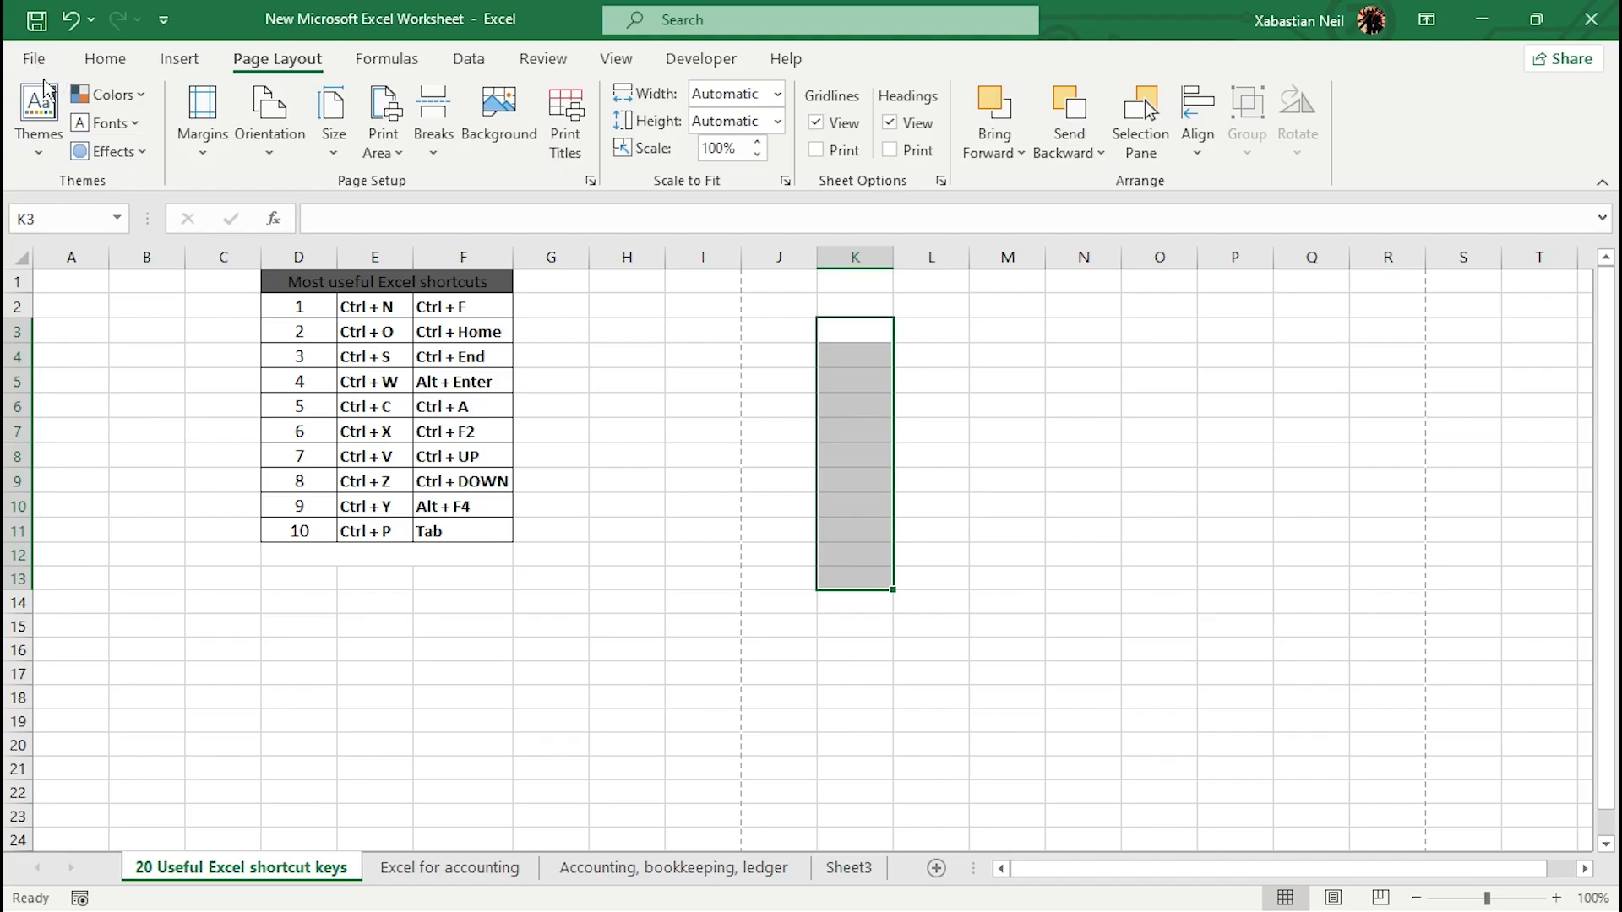
# Create a blank workbook and minimize both open workbook windows to show the desktop
pyautogui.hotkey('ctrl', 'n')
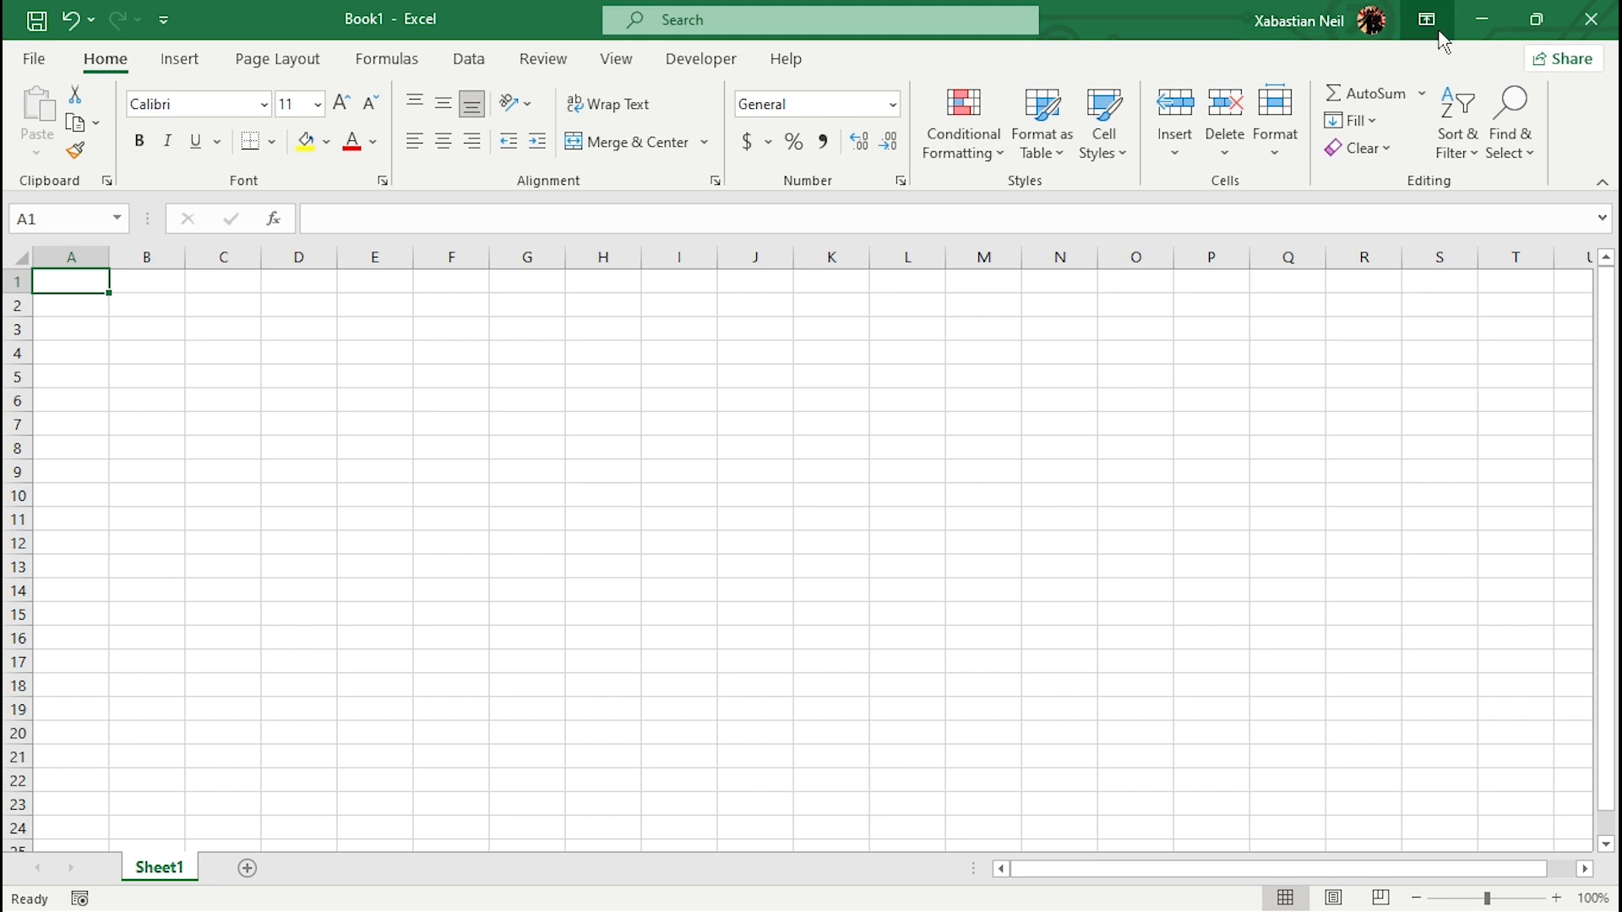
pyautogui.click(1484, 25)
pyautogui.click(1488, 32)
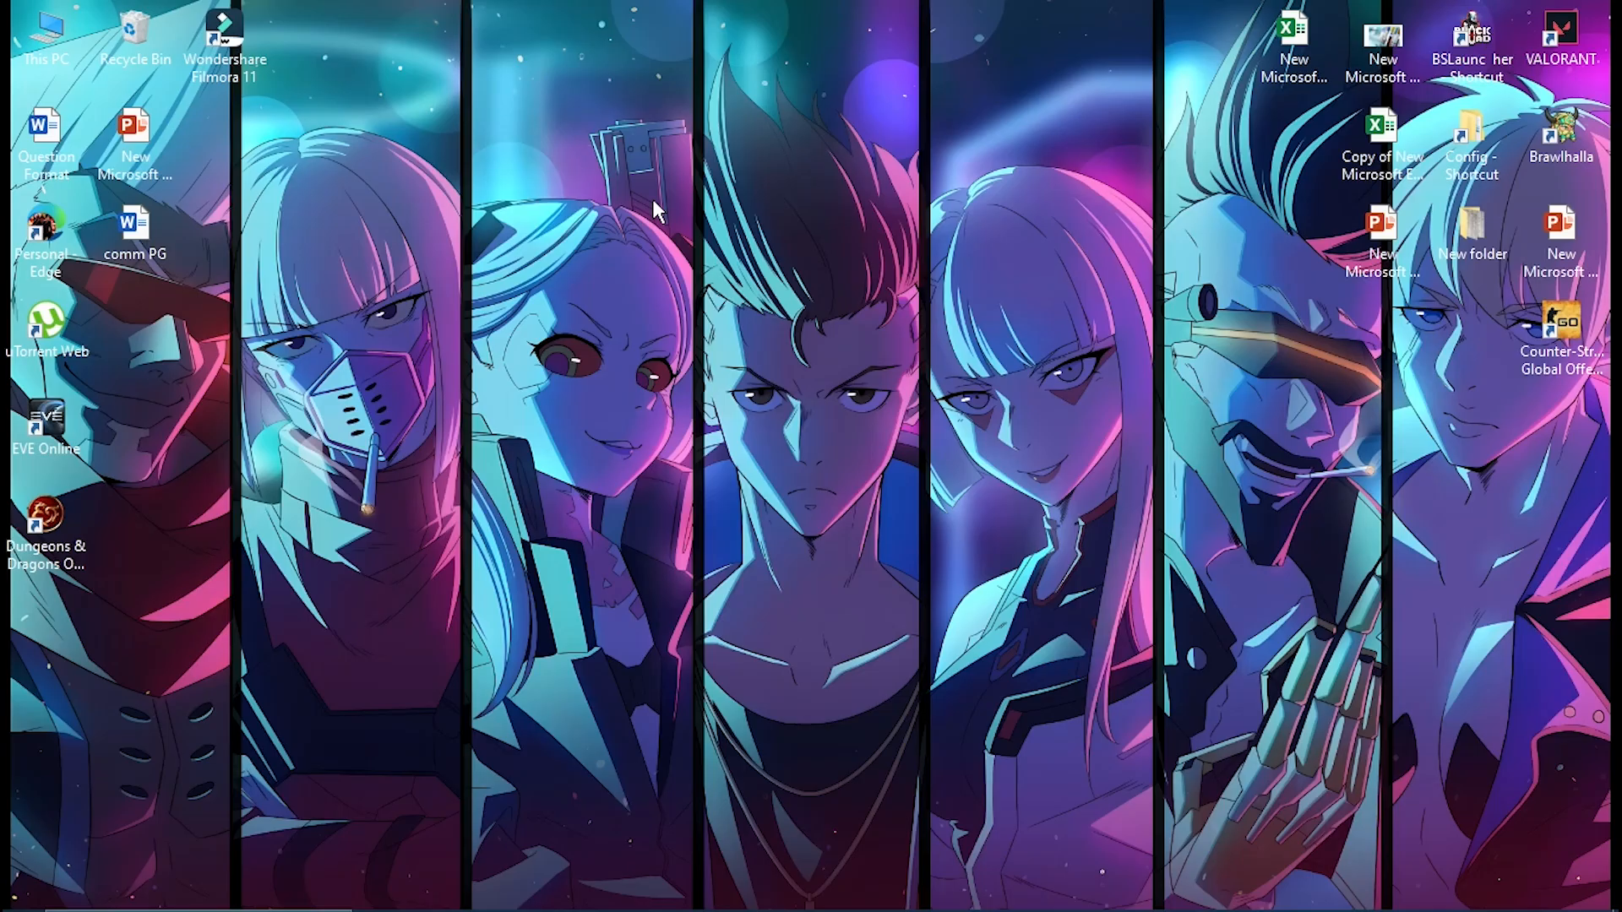
# Create a new Microsoft Excel Worksheet file on the desktop, keeping the suggested file name
pyautogui.rightClick(652, 198)
pyautogui.moveTo(823, 453)
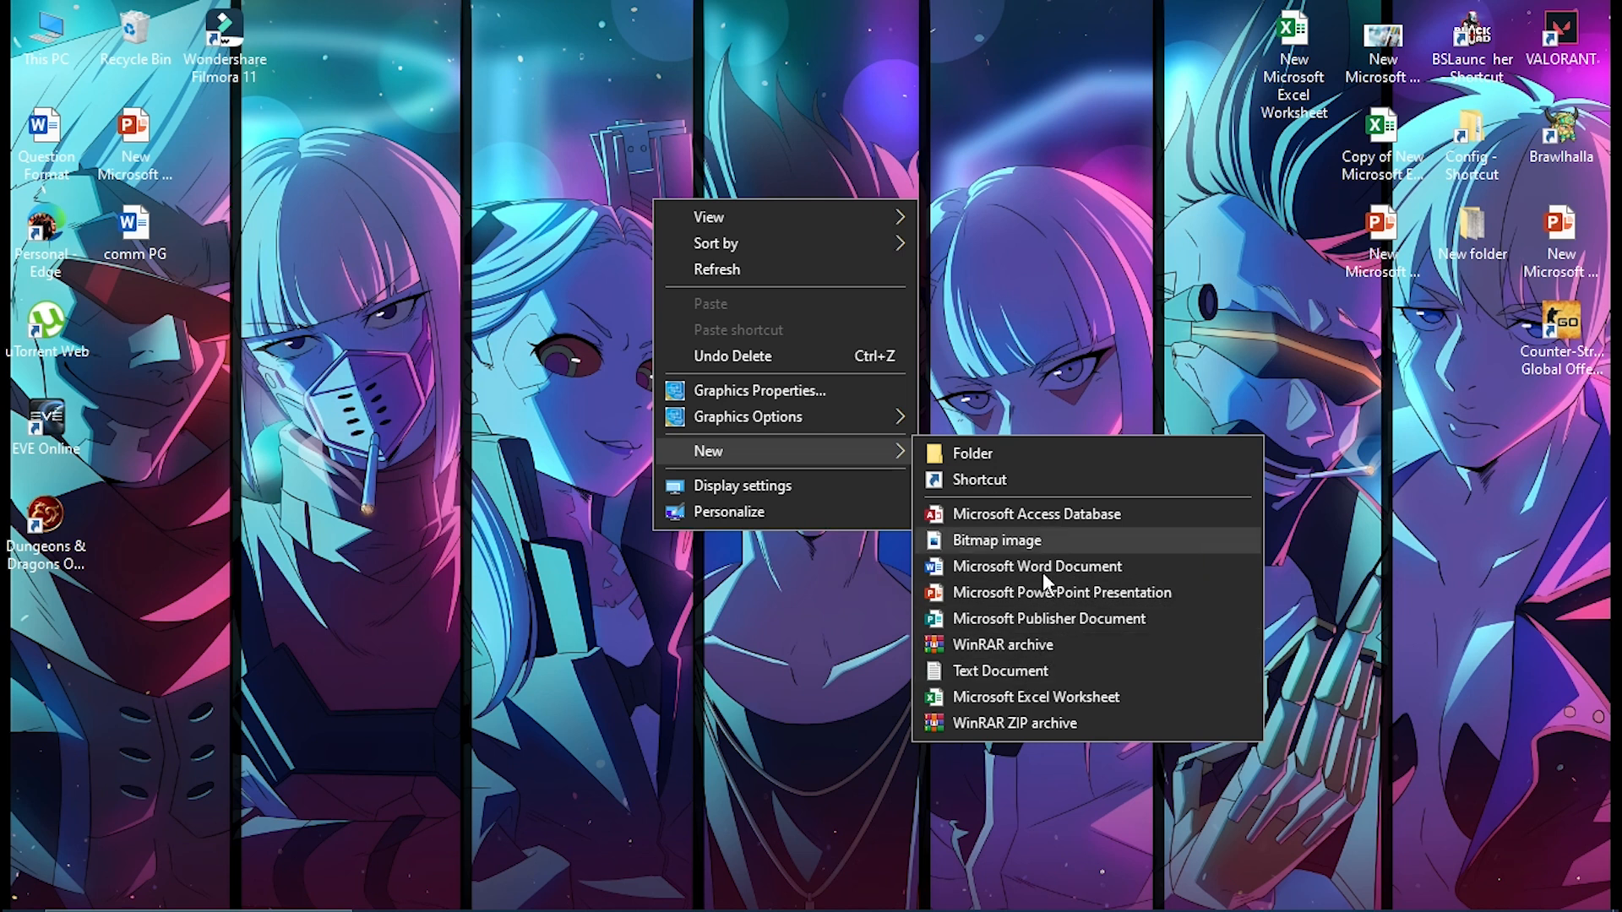
pyautogui.click(1029, 693)
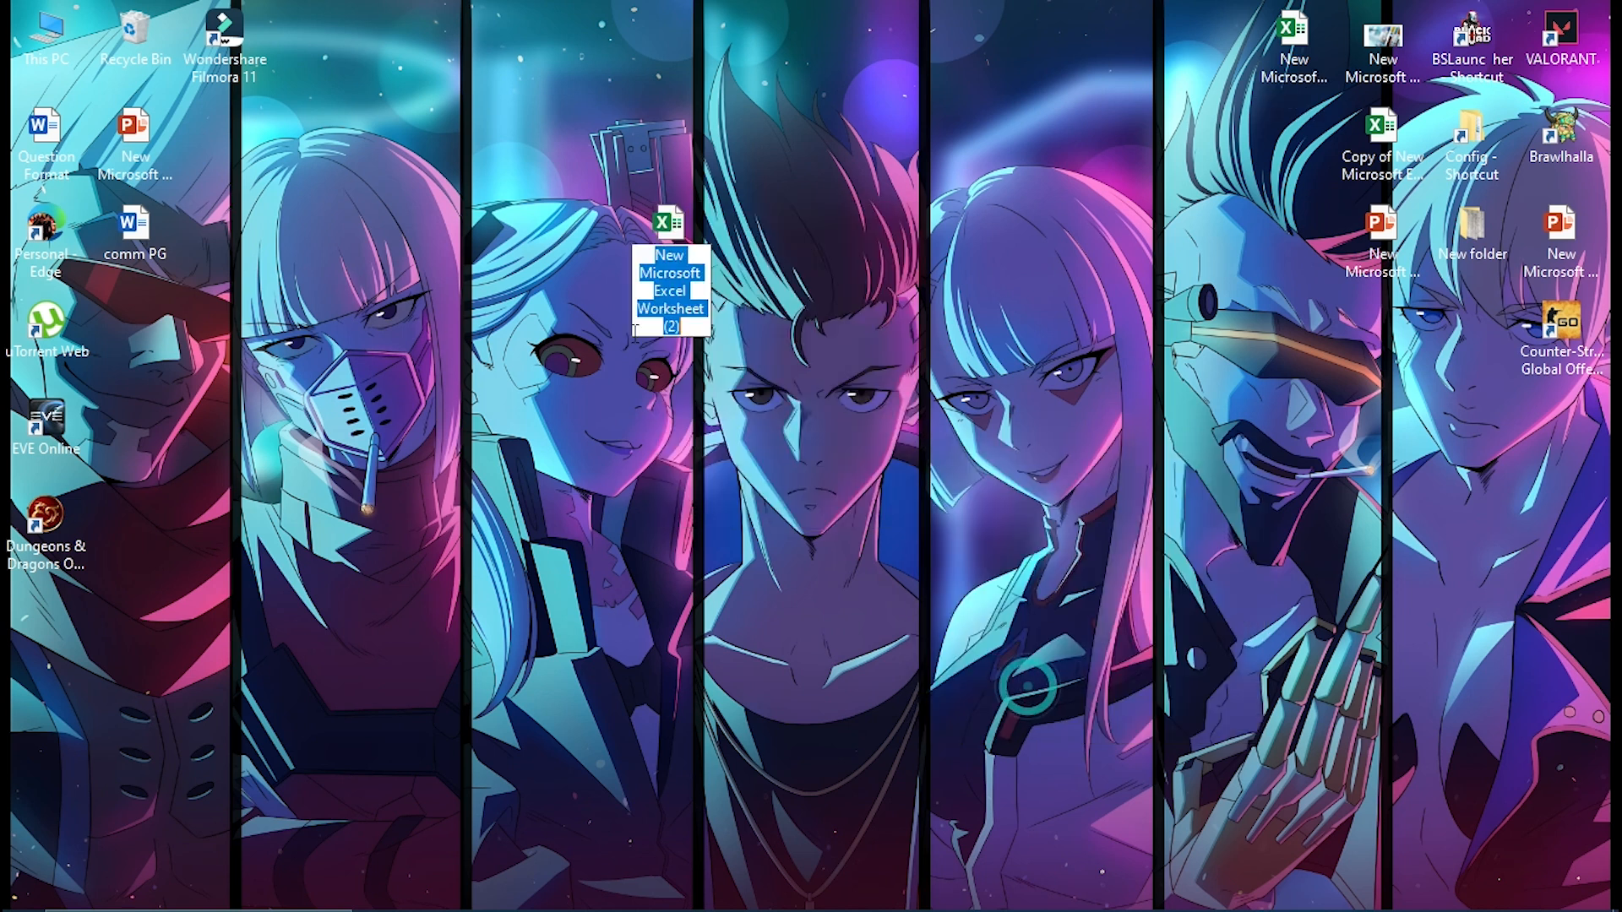
pyautogui.click(760, 341)
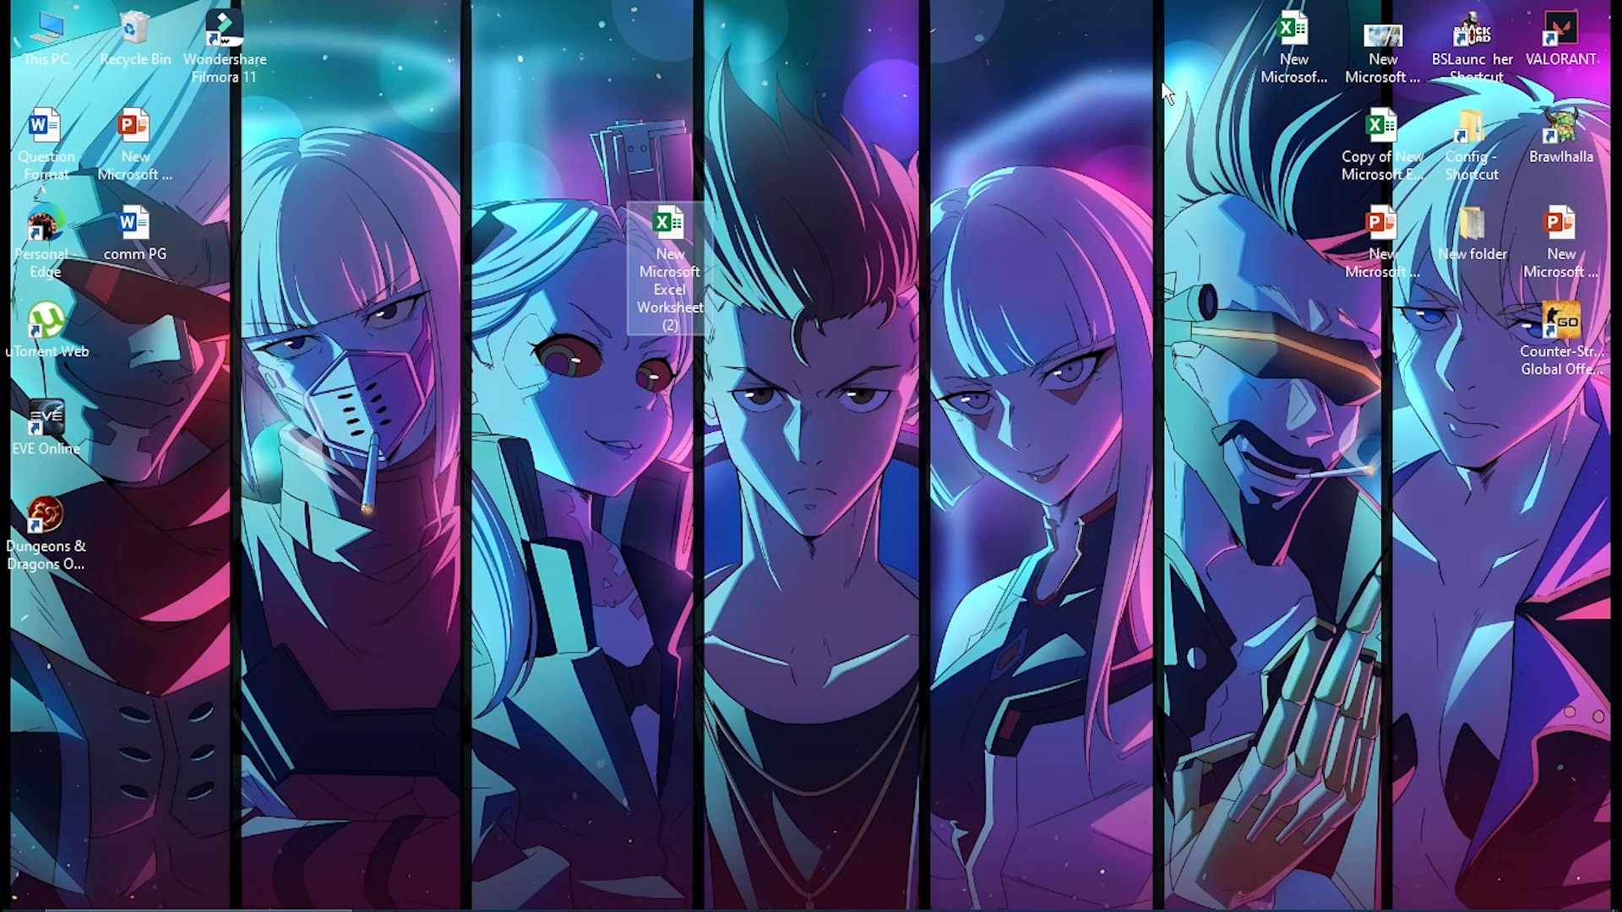
# Switch back to the New Microsoft Excel Worksheet workbook and select cell H16
pyautogui.click(948, 897)
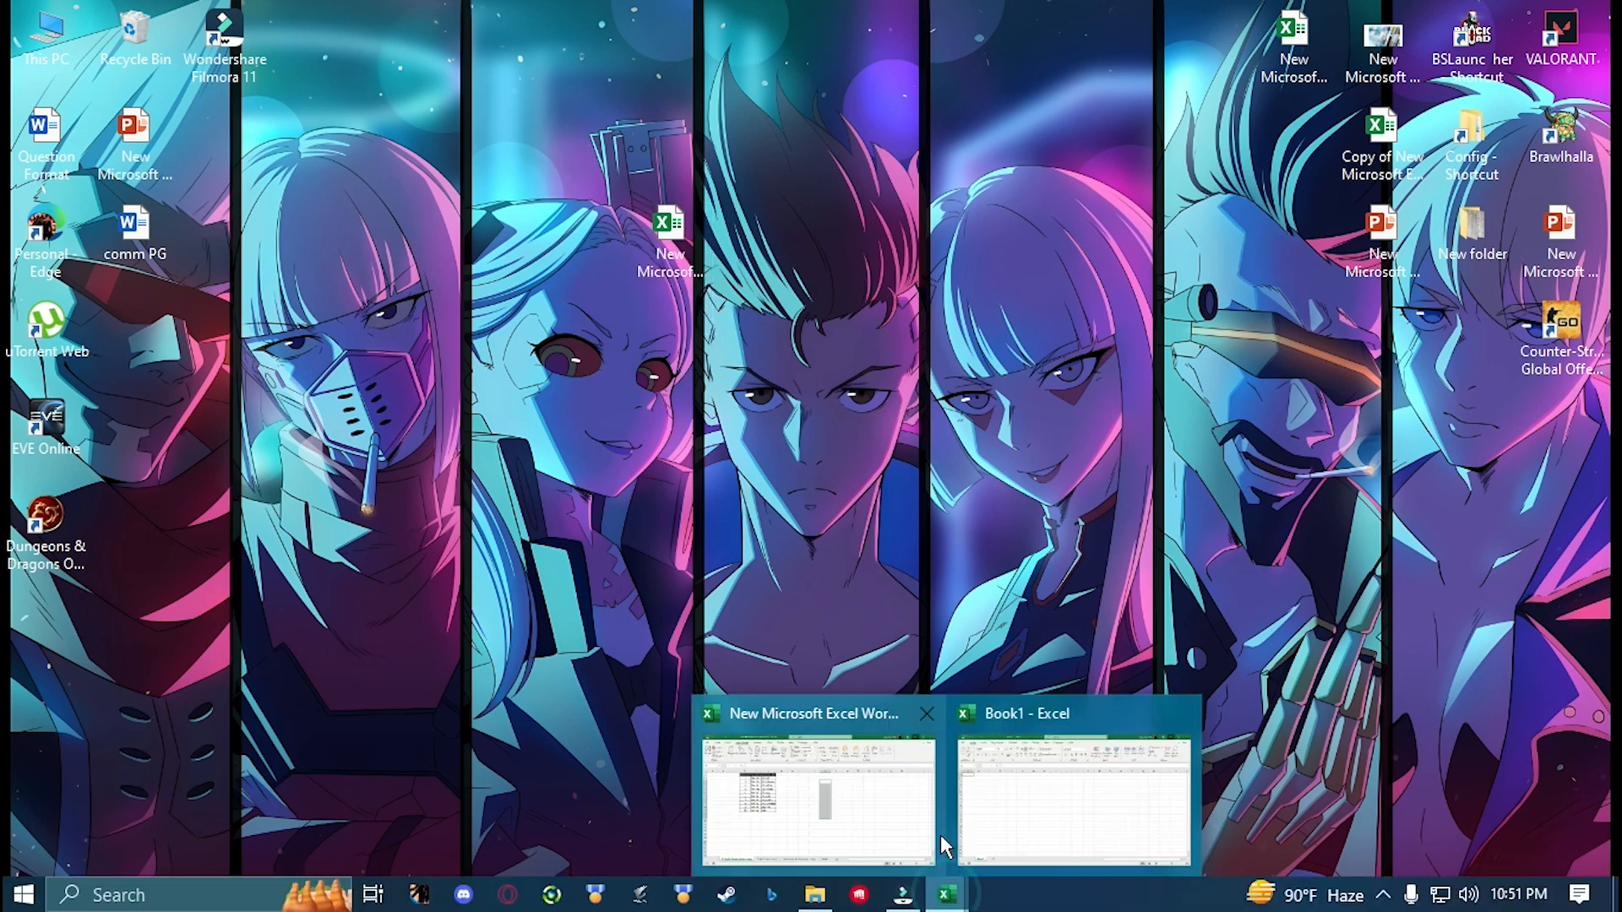
pyautogui.click(902, 829)
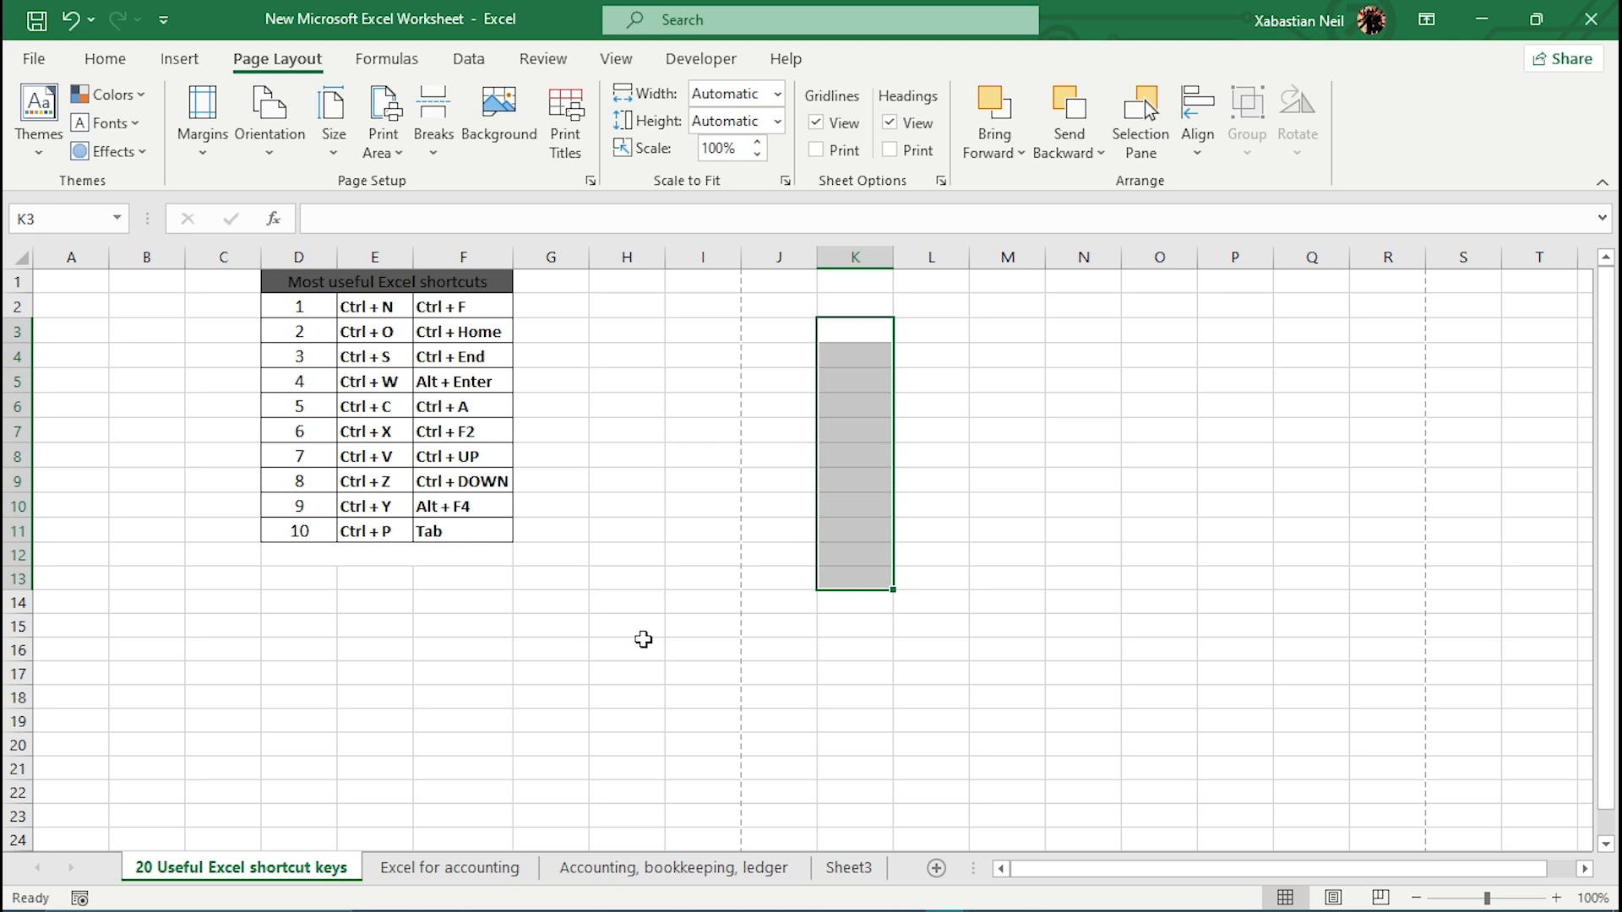
pyautogui.click(644, 642)
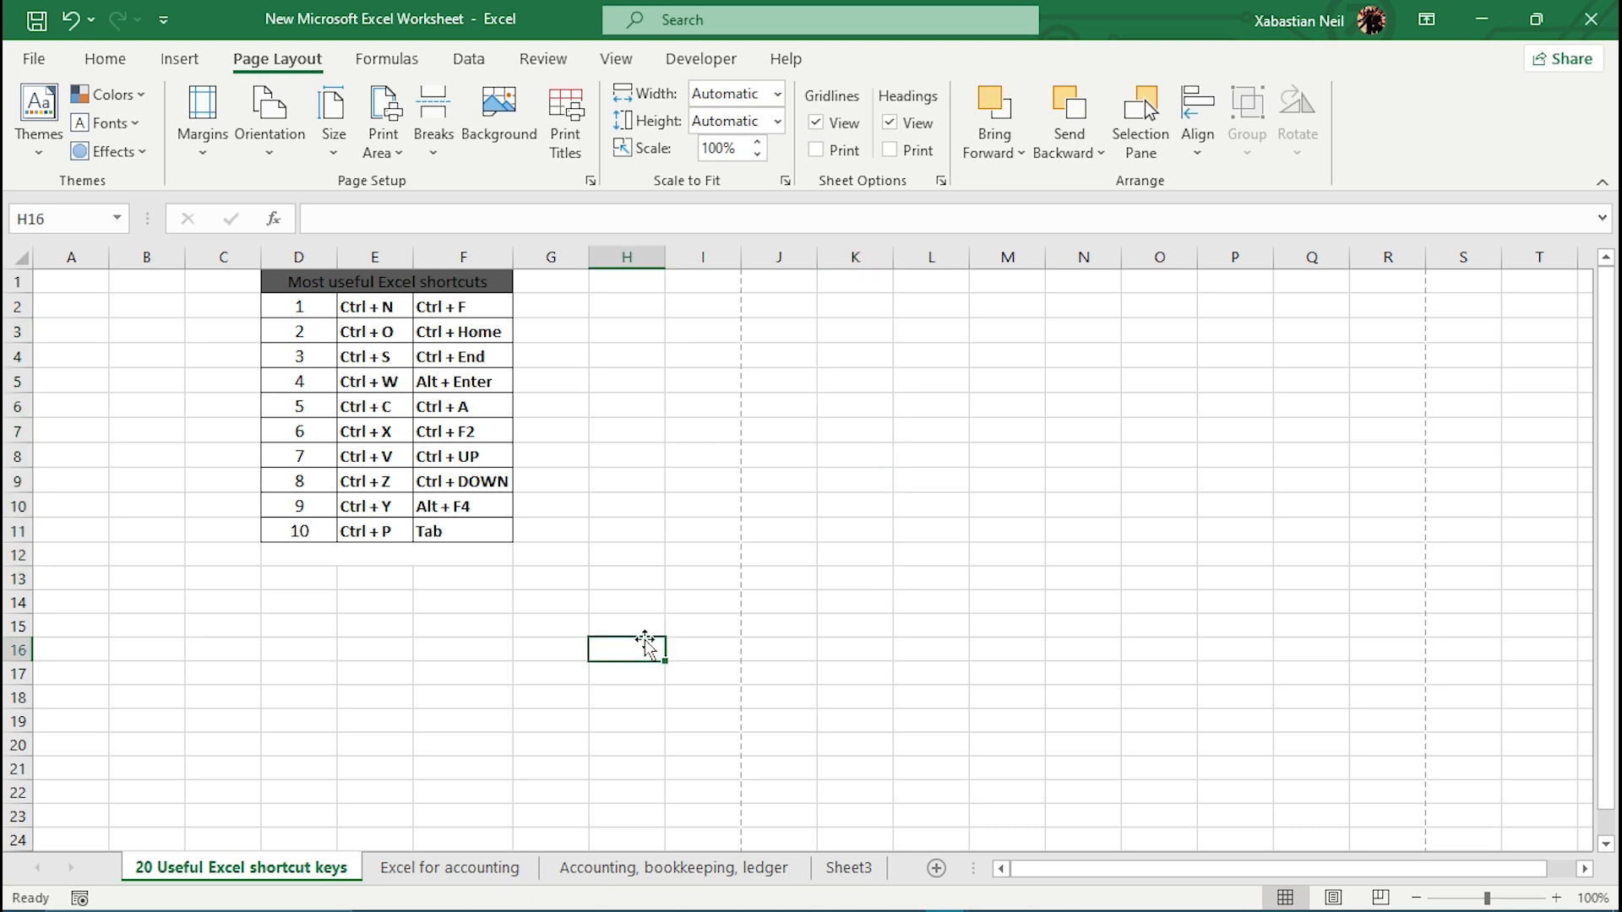
# Examine the recent workbooks and recent folders available for opening a file, and return to the worksheet
pyautogui.hotkey('ctrl', 'o')
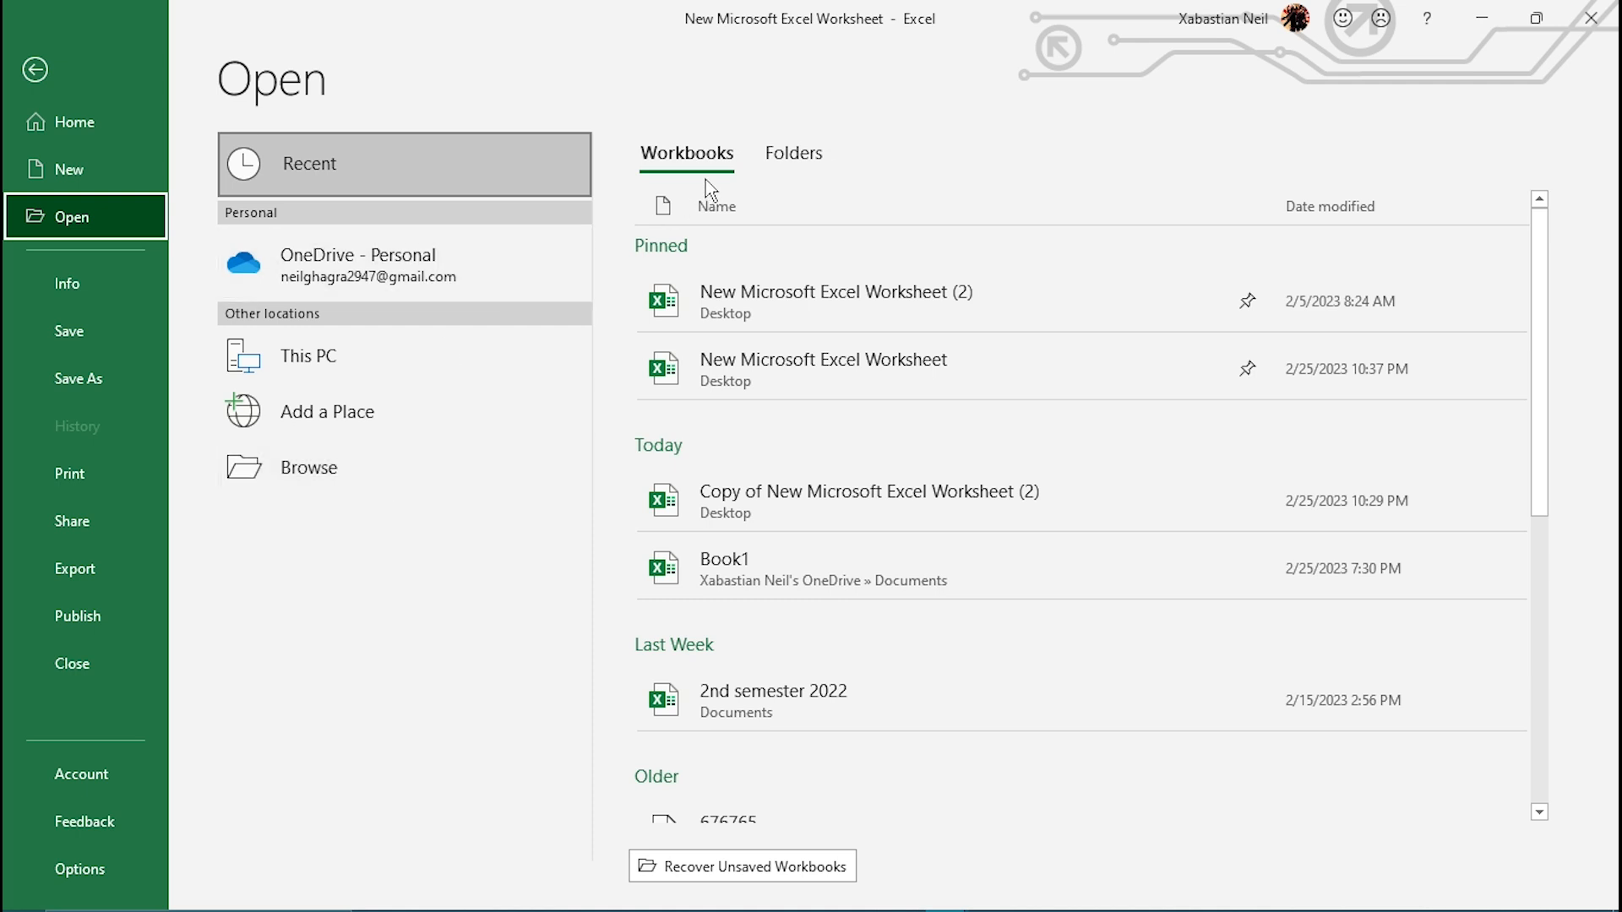
pyautogui.scroll(-1, 773, 364)
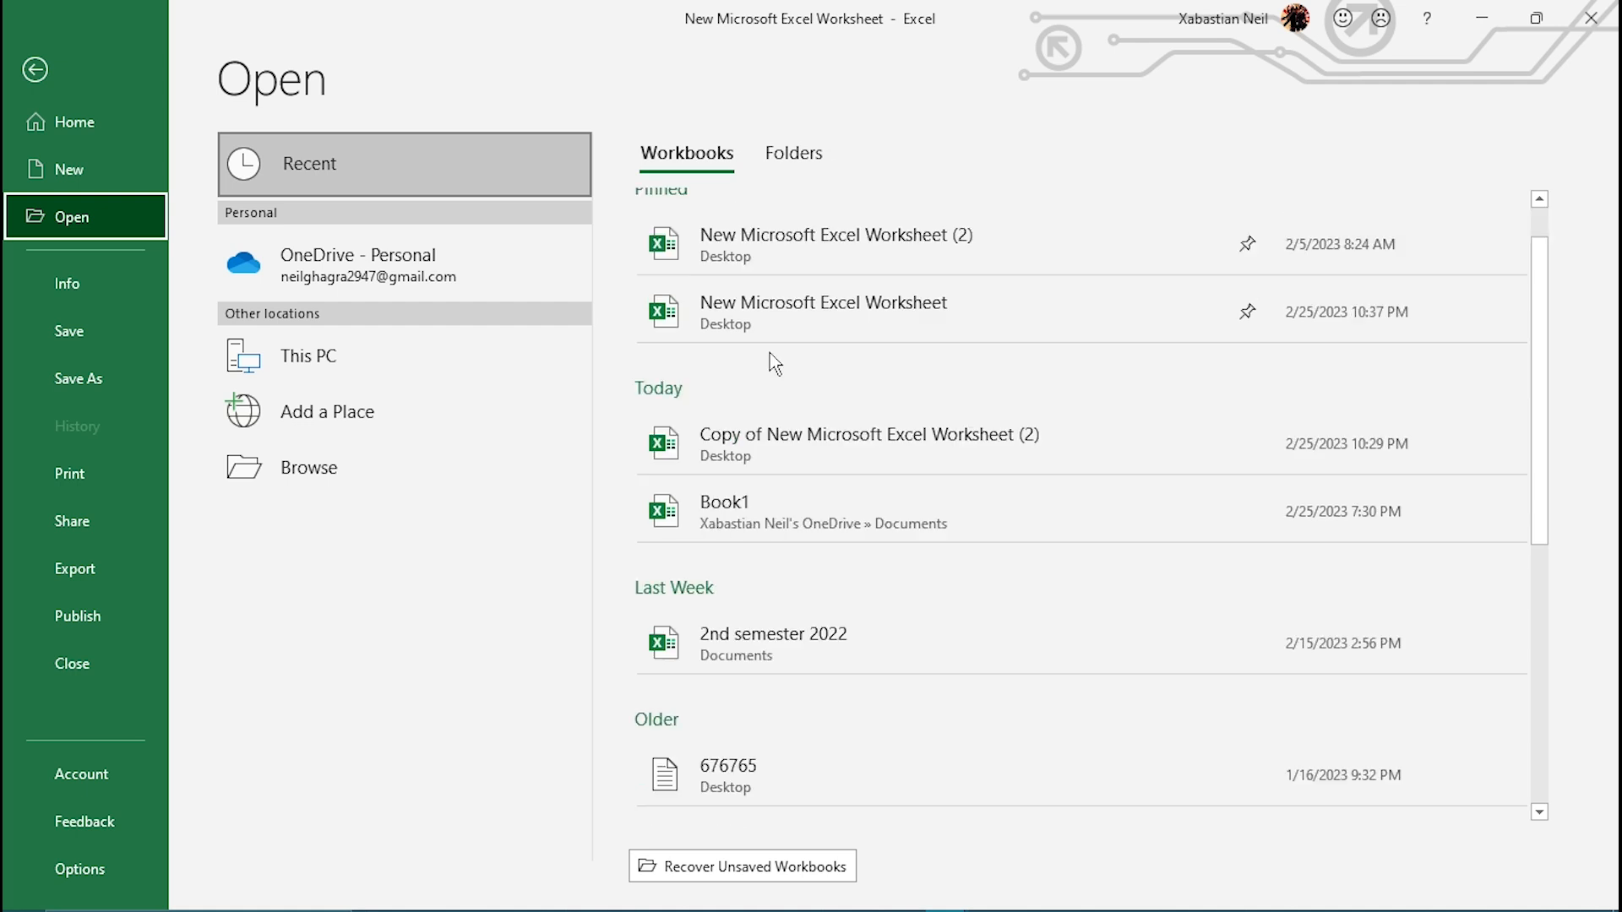
pyautogui.scroll(-5, 773, 363)
pyautogui.scroll(8, 773, 363)
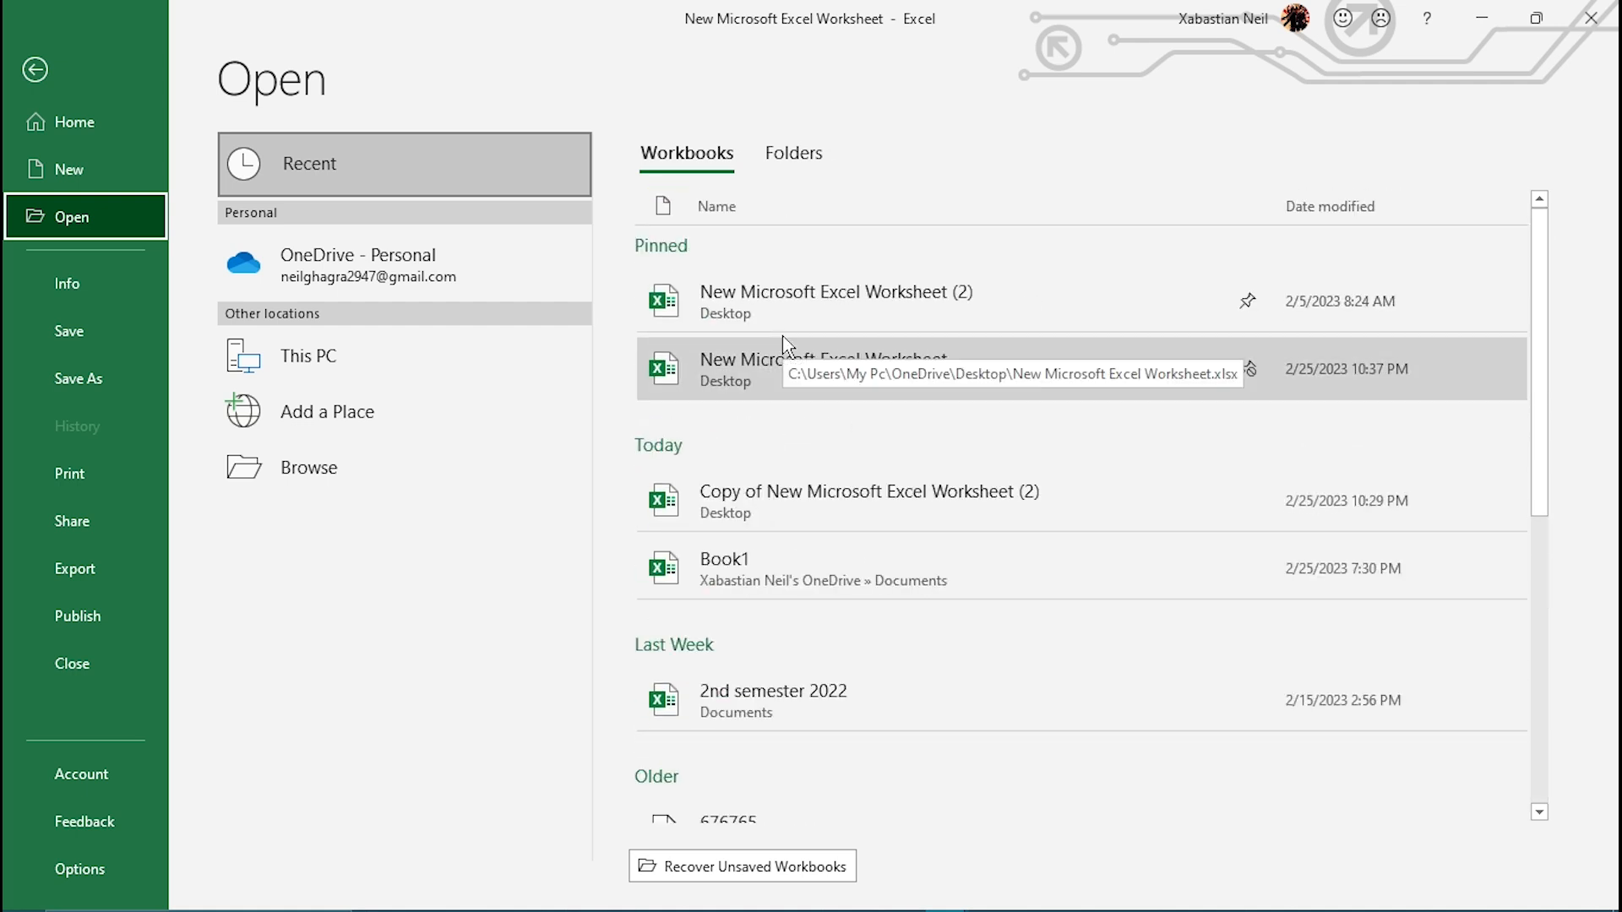
pyautogui.click(793, 154)
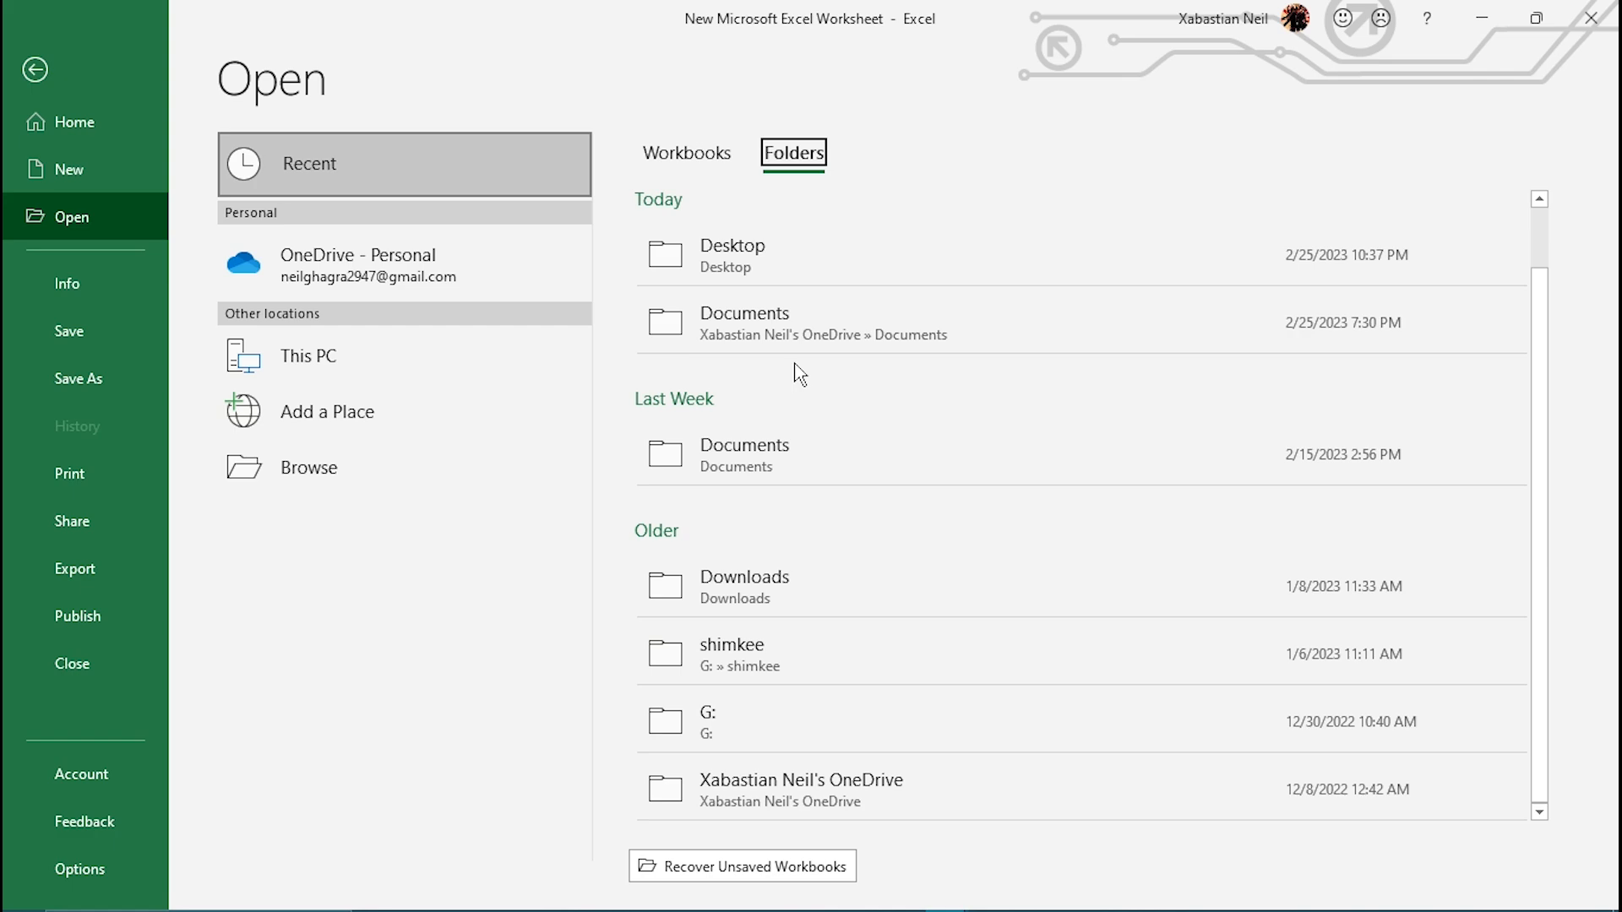
pyautogui.click(35, 69)
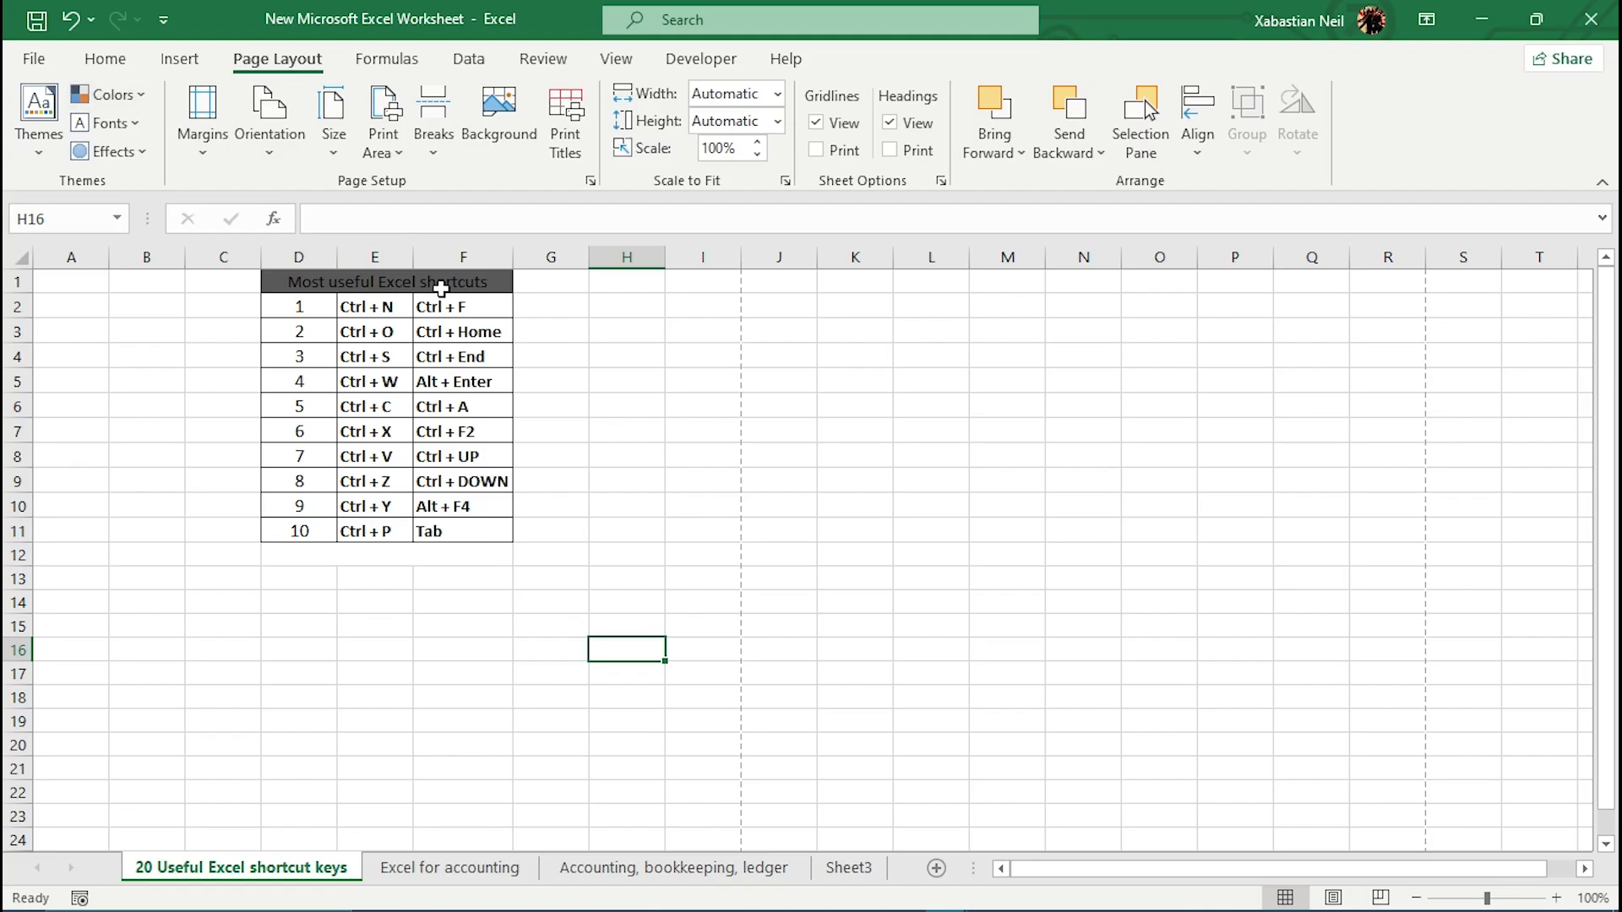
pyautogui.click(42, 59)
pyautogui.click(80, 213)
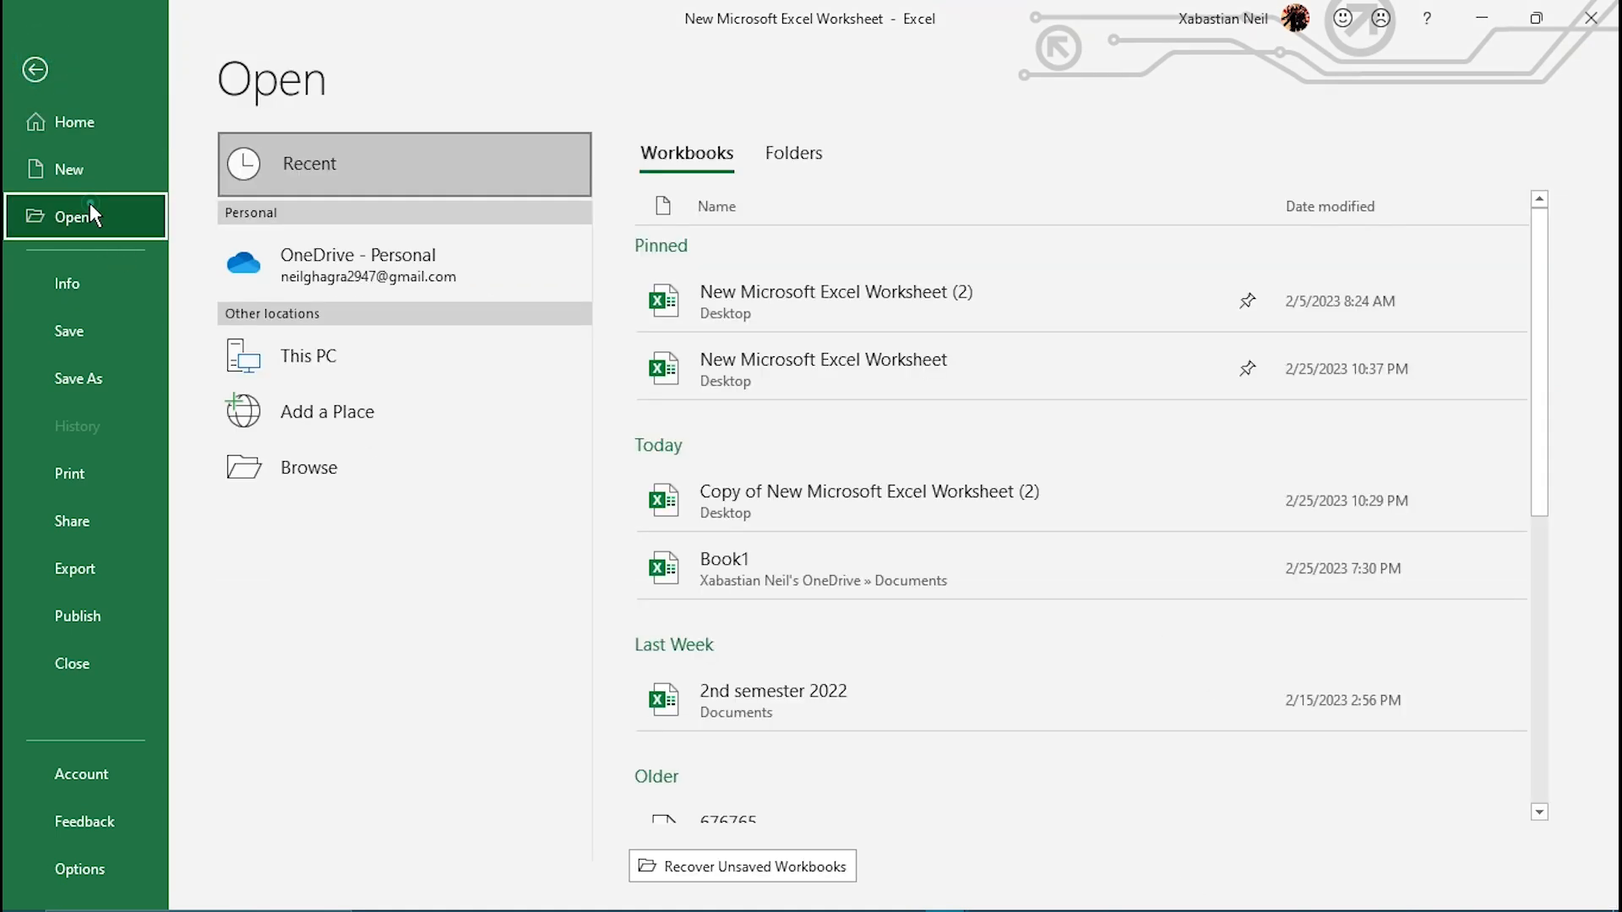
pyautogui.click(35, 71)
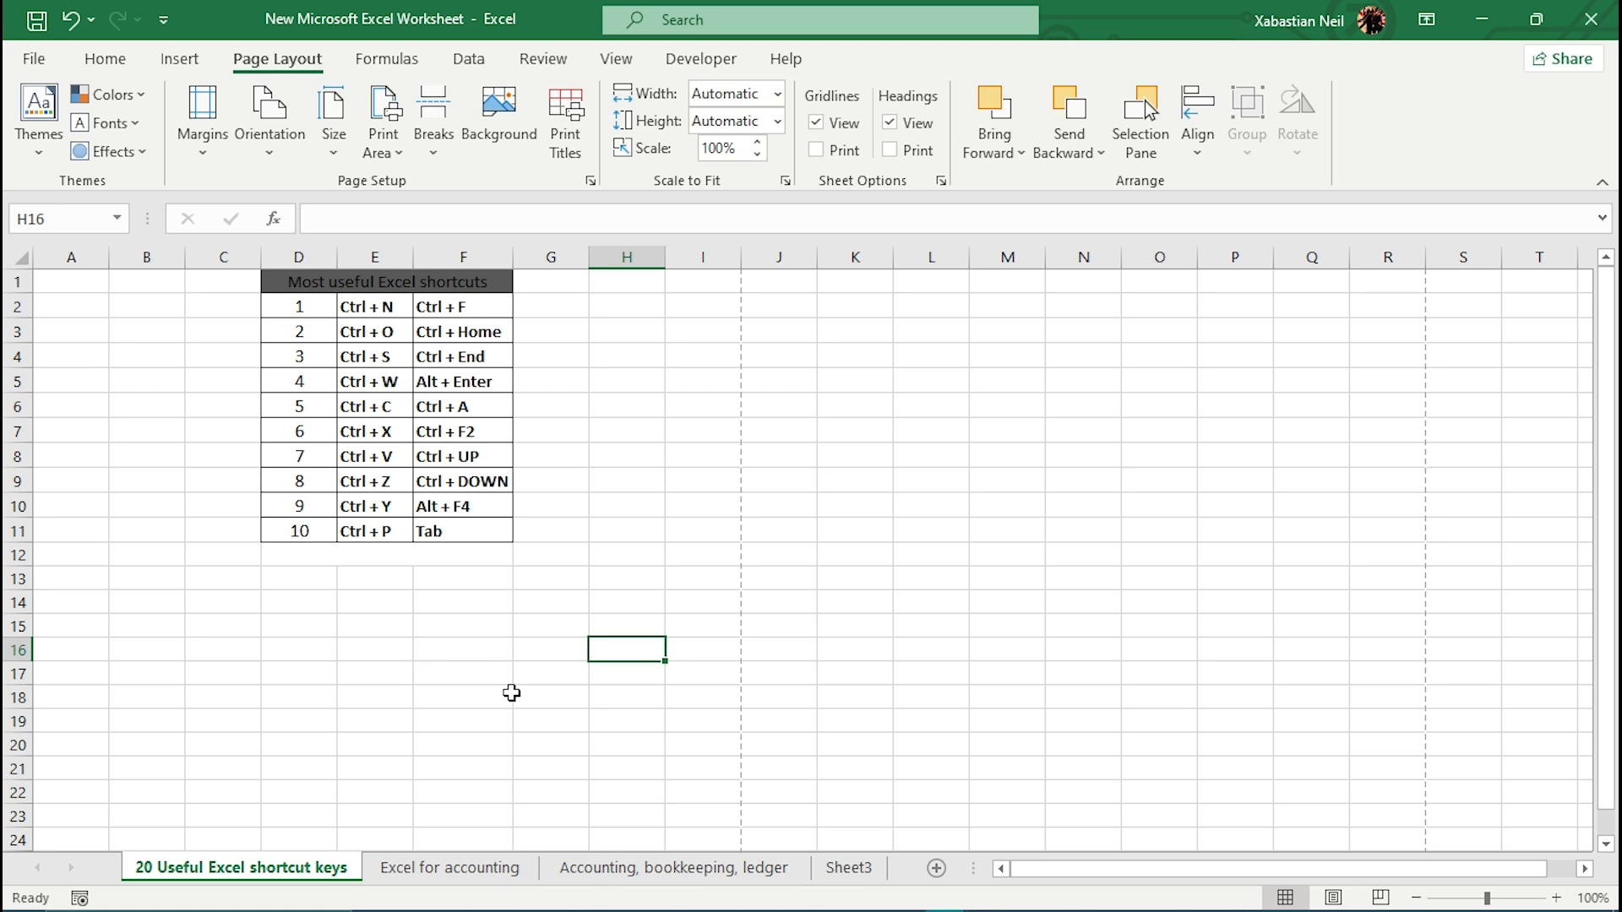
# Enter "adadjdgf" in cell J9, and start closing the workbook but cancel at the save prompt
pyautogui.click(770, 480)
pyautogui.write('adadjdgf')
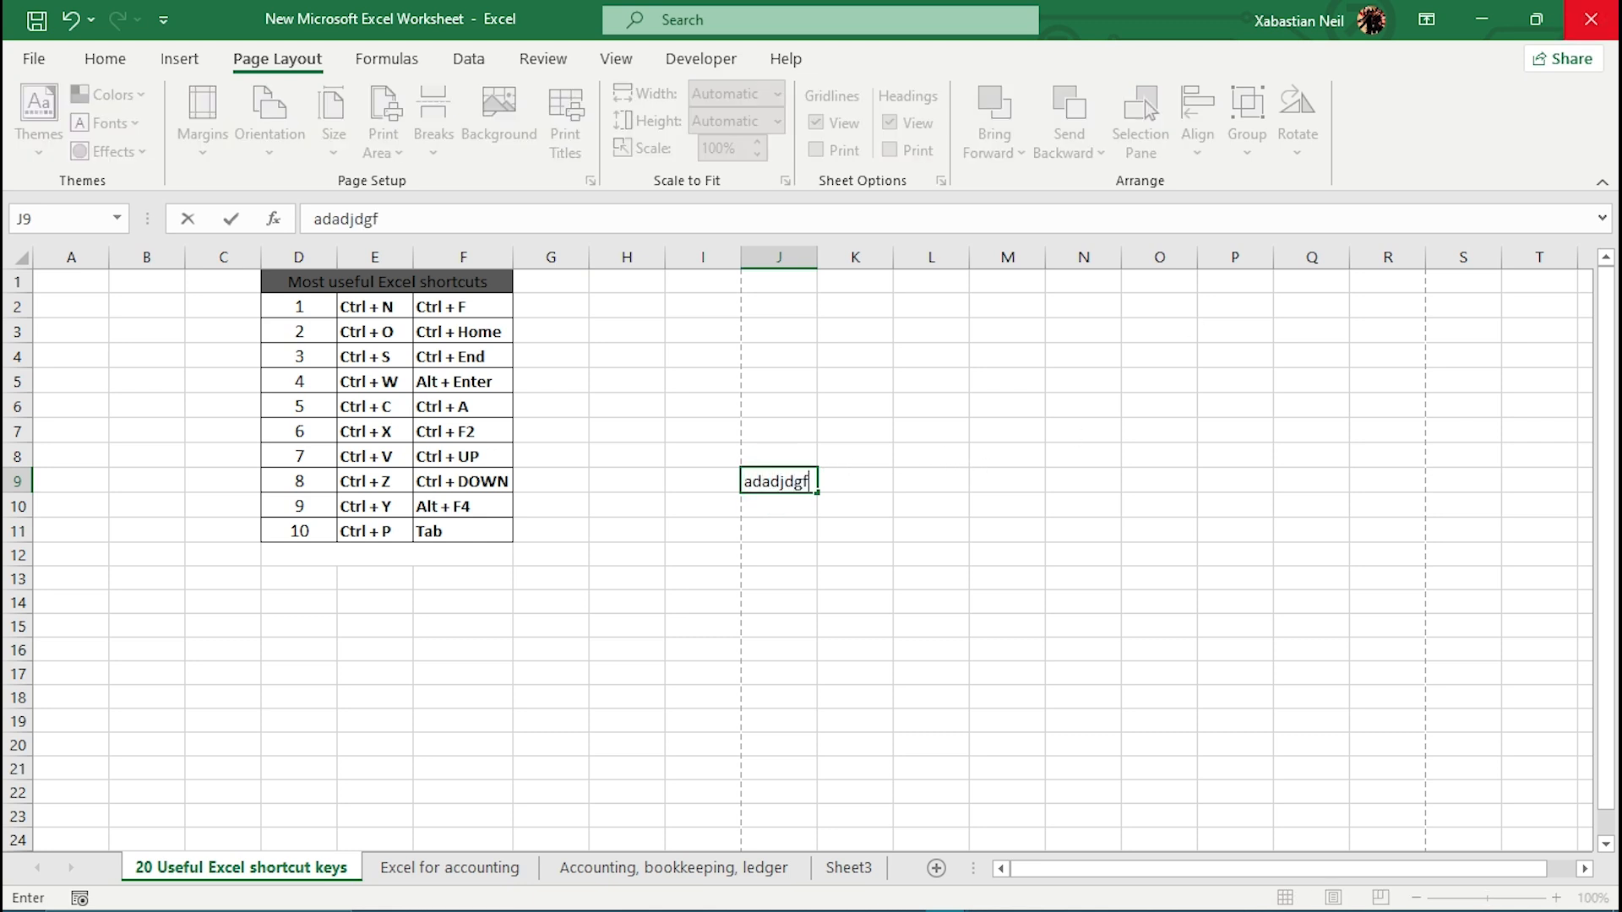
pyautogui.click(1591, 18)
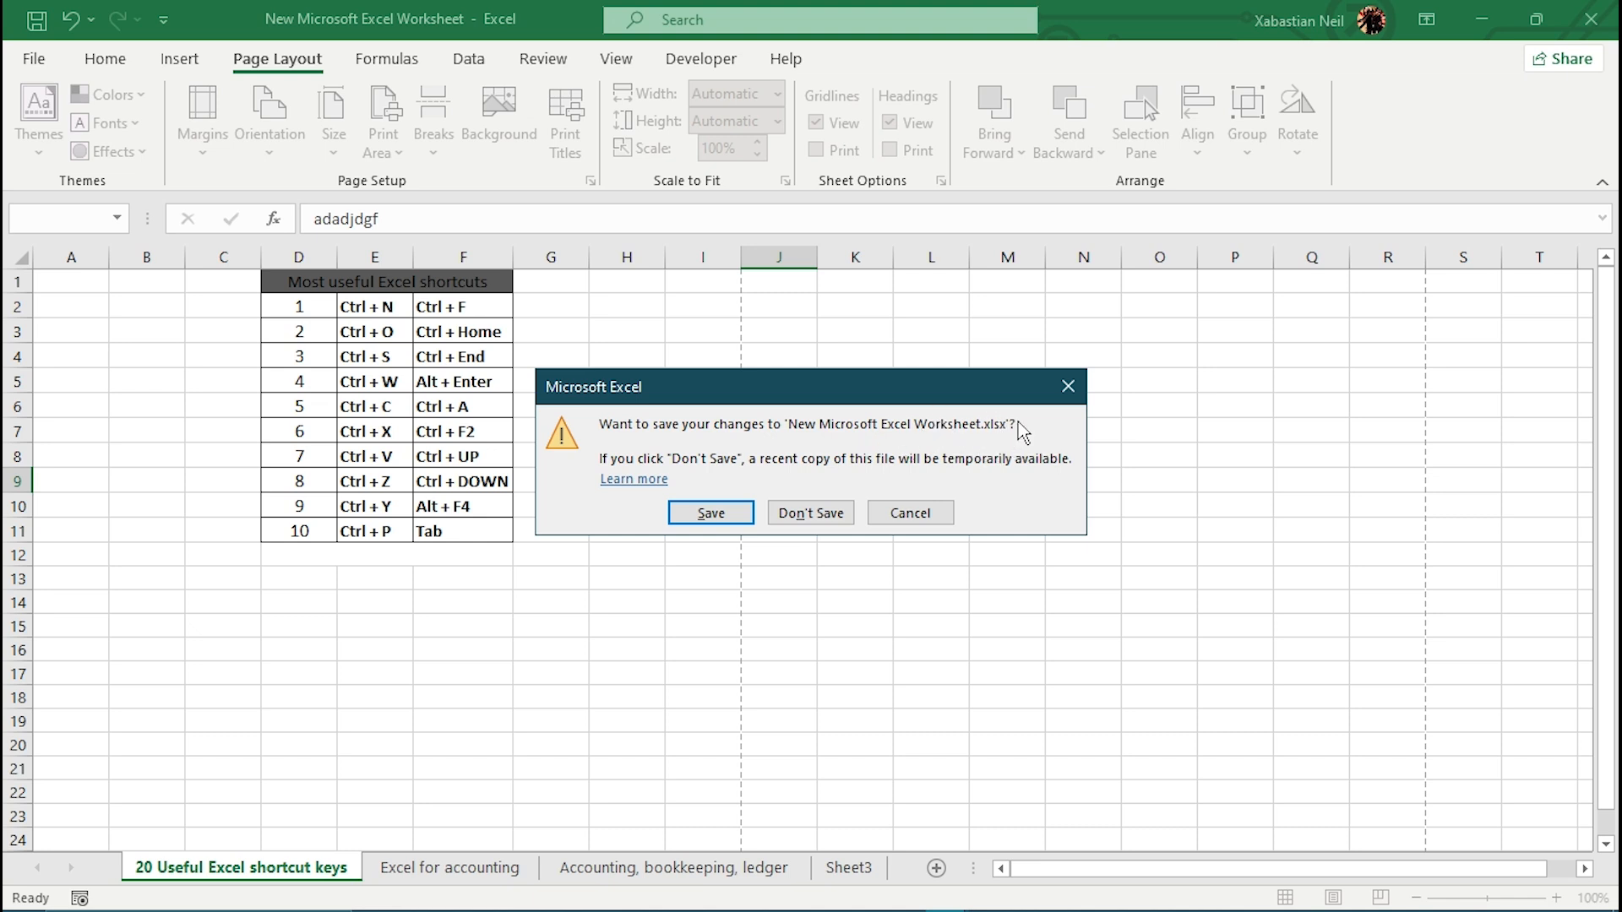
pyautogui.click(1062, 390)
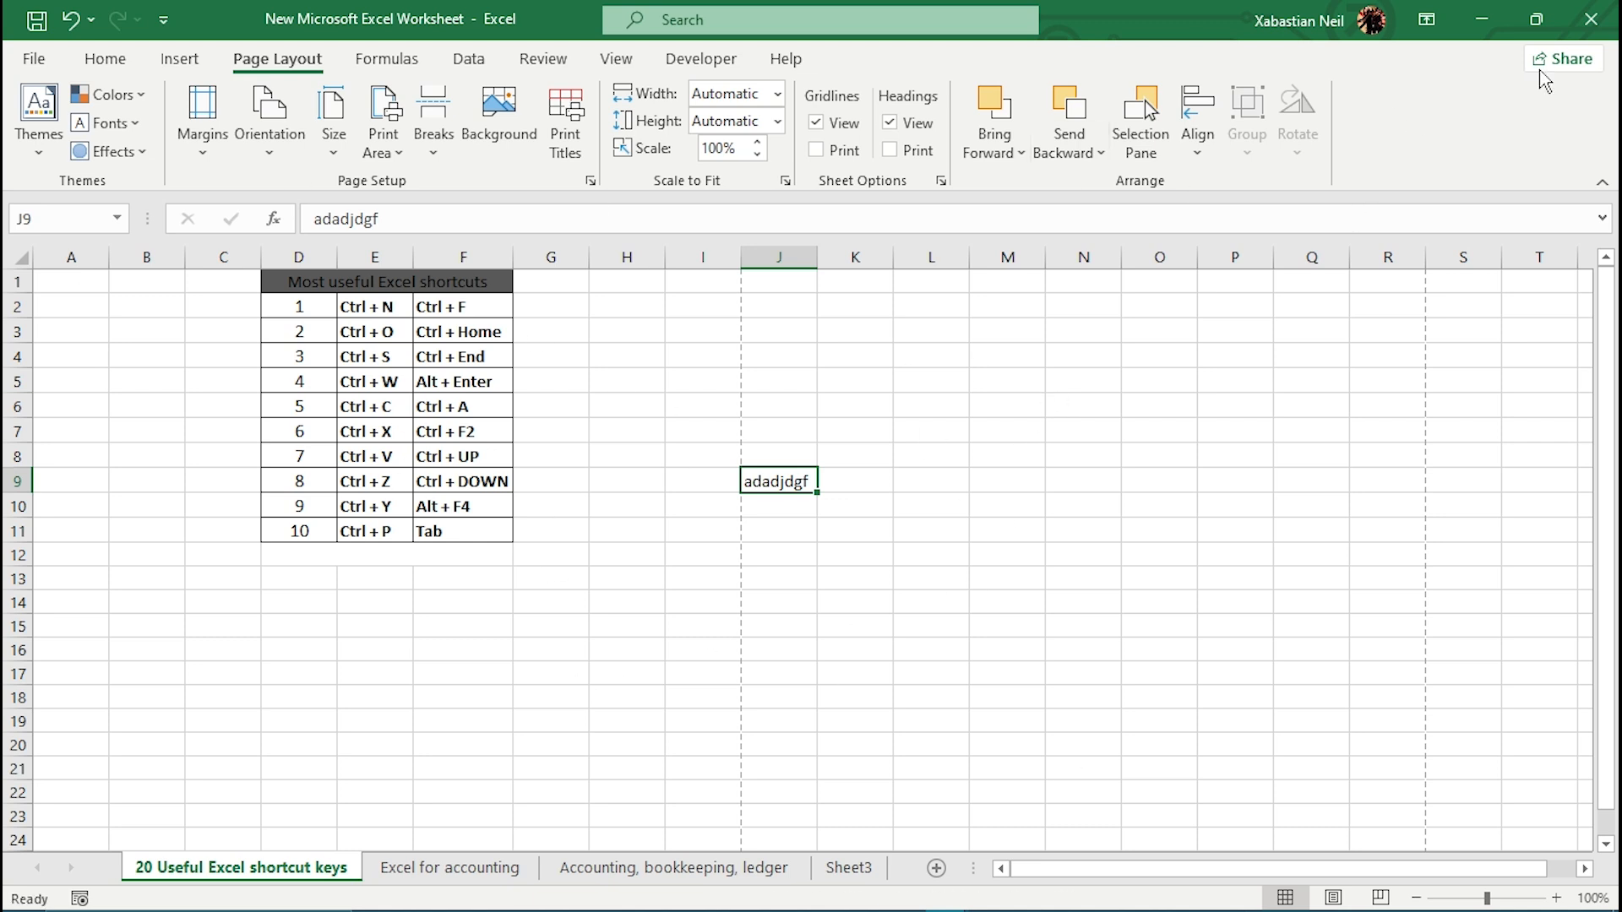
# Close the workbook, reopen New Microsoft Excel Worksheet from the desktop and save it
pyautogui.click(1592, 19)
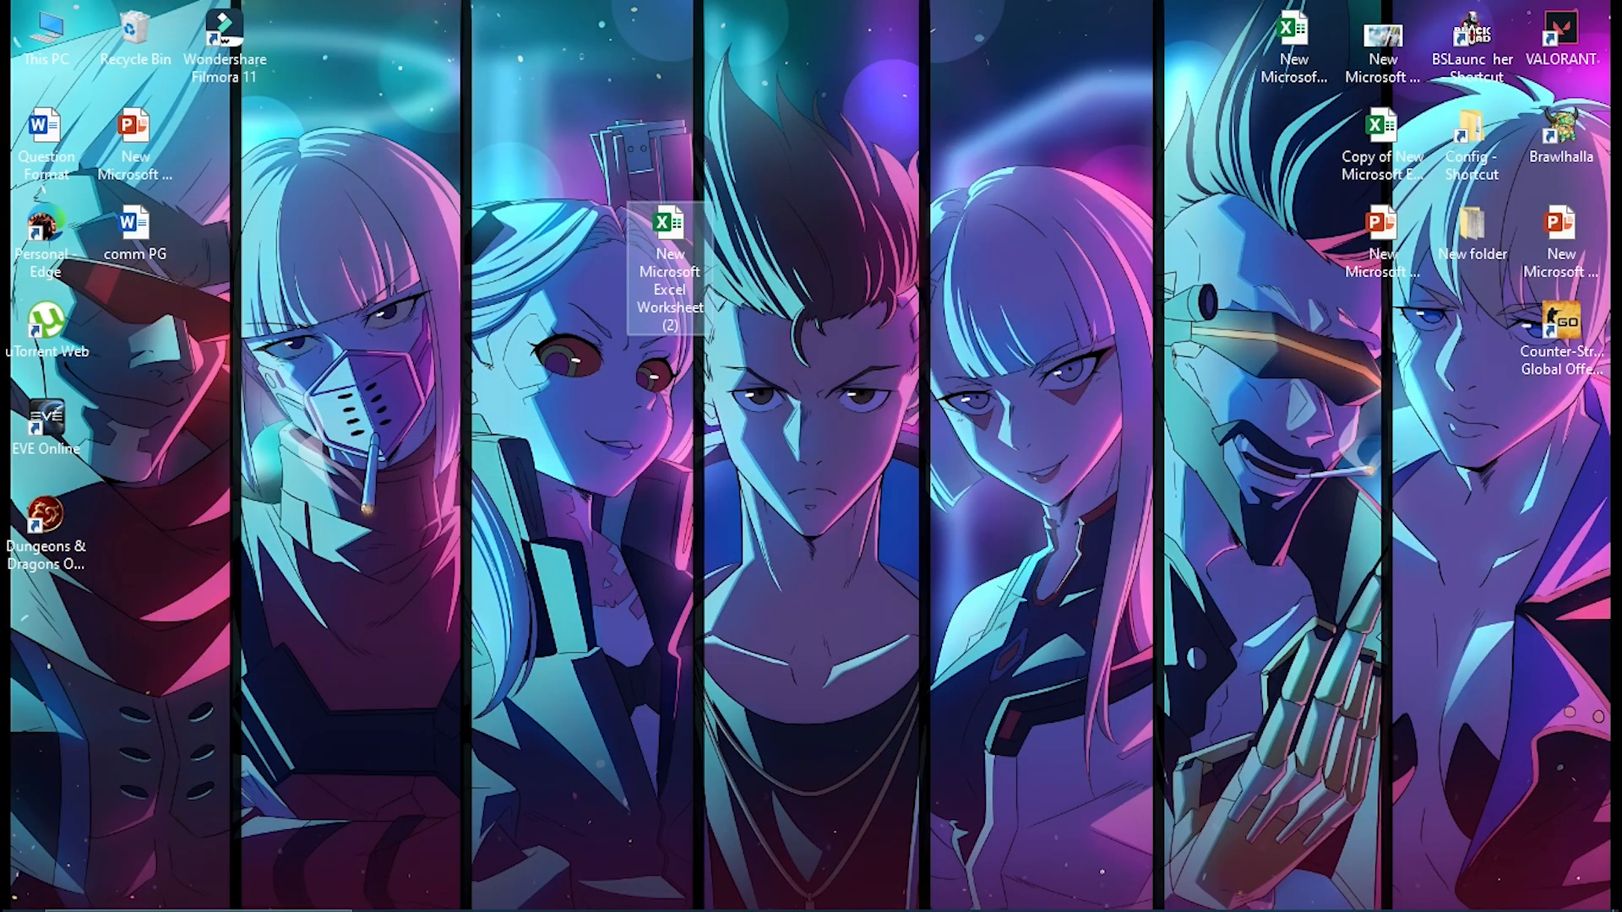
pyautogui.moveTo(906, 907)
pyautogui.doubleClick(1310, 76)
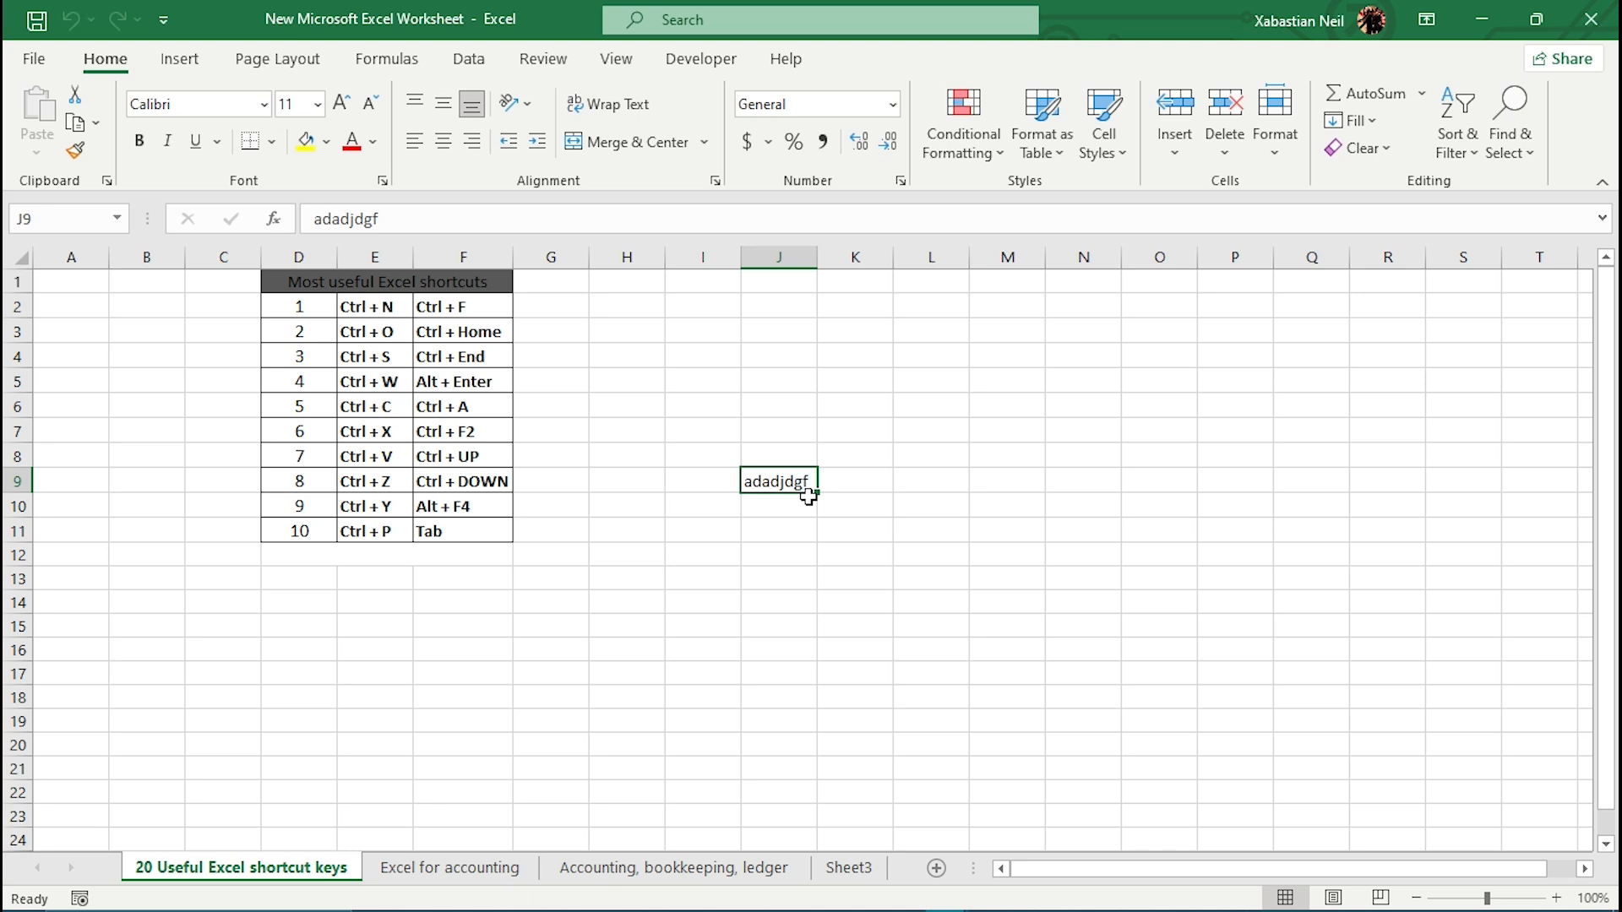
pyautogui.click(33, 60)
pyautogui.click(90, 337)
# Create a blank workbook and close it, returning to New Microsoft Excel Worksheet from the desktop
pyautogui.hotkey('ctrl', 'n')
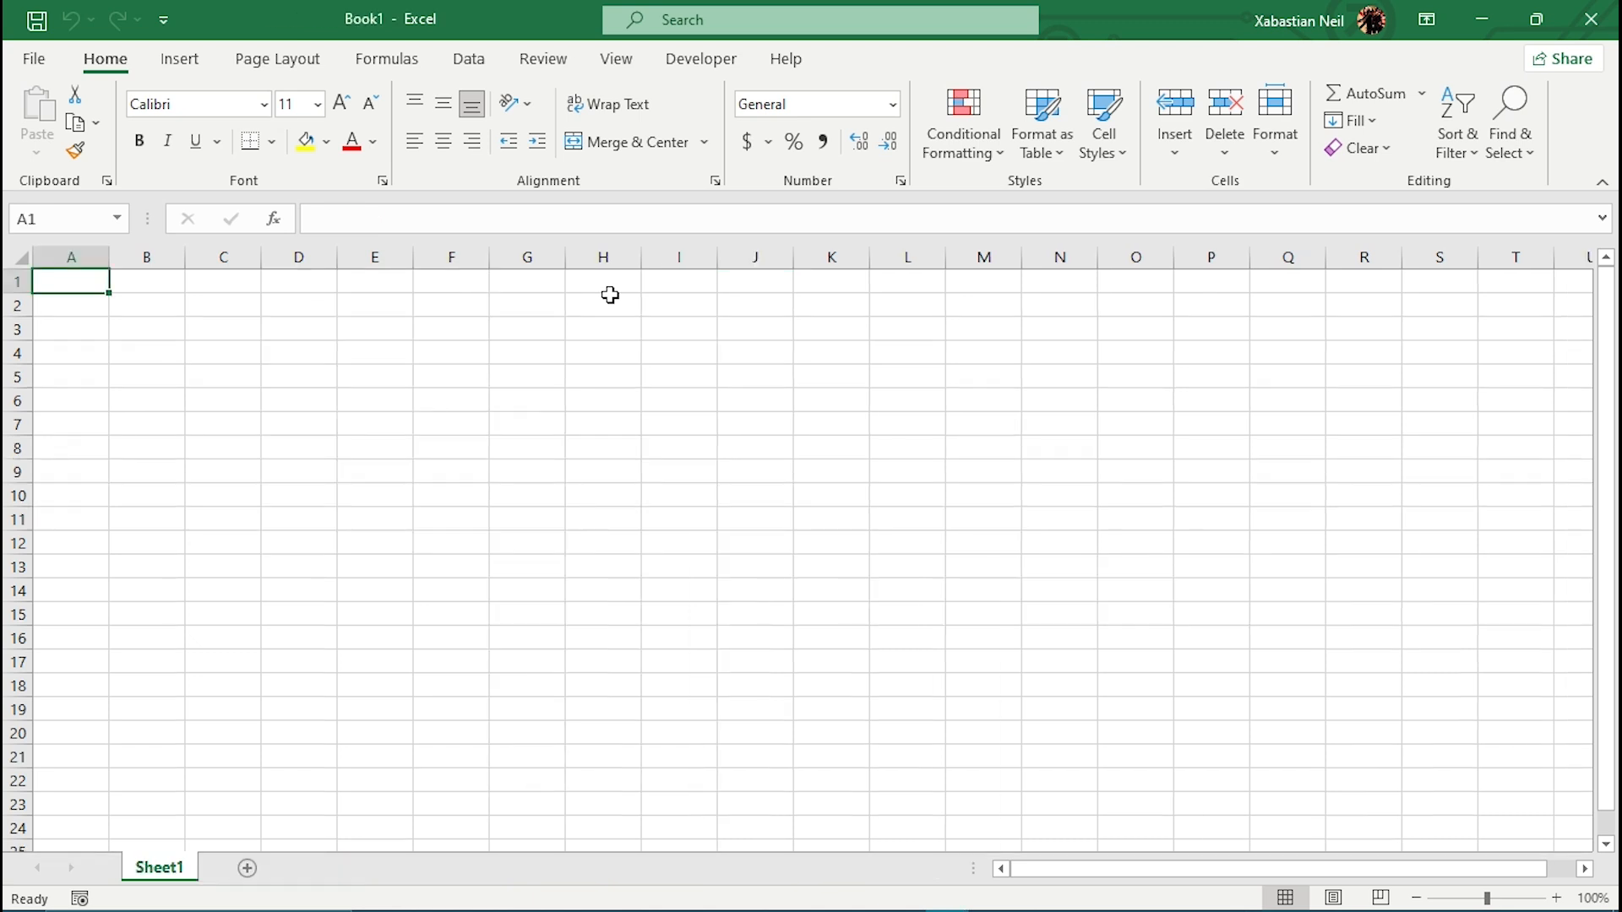
pyautogui.click(1590, 18)
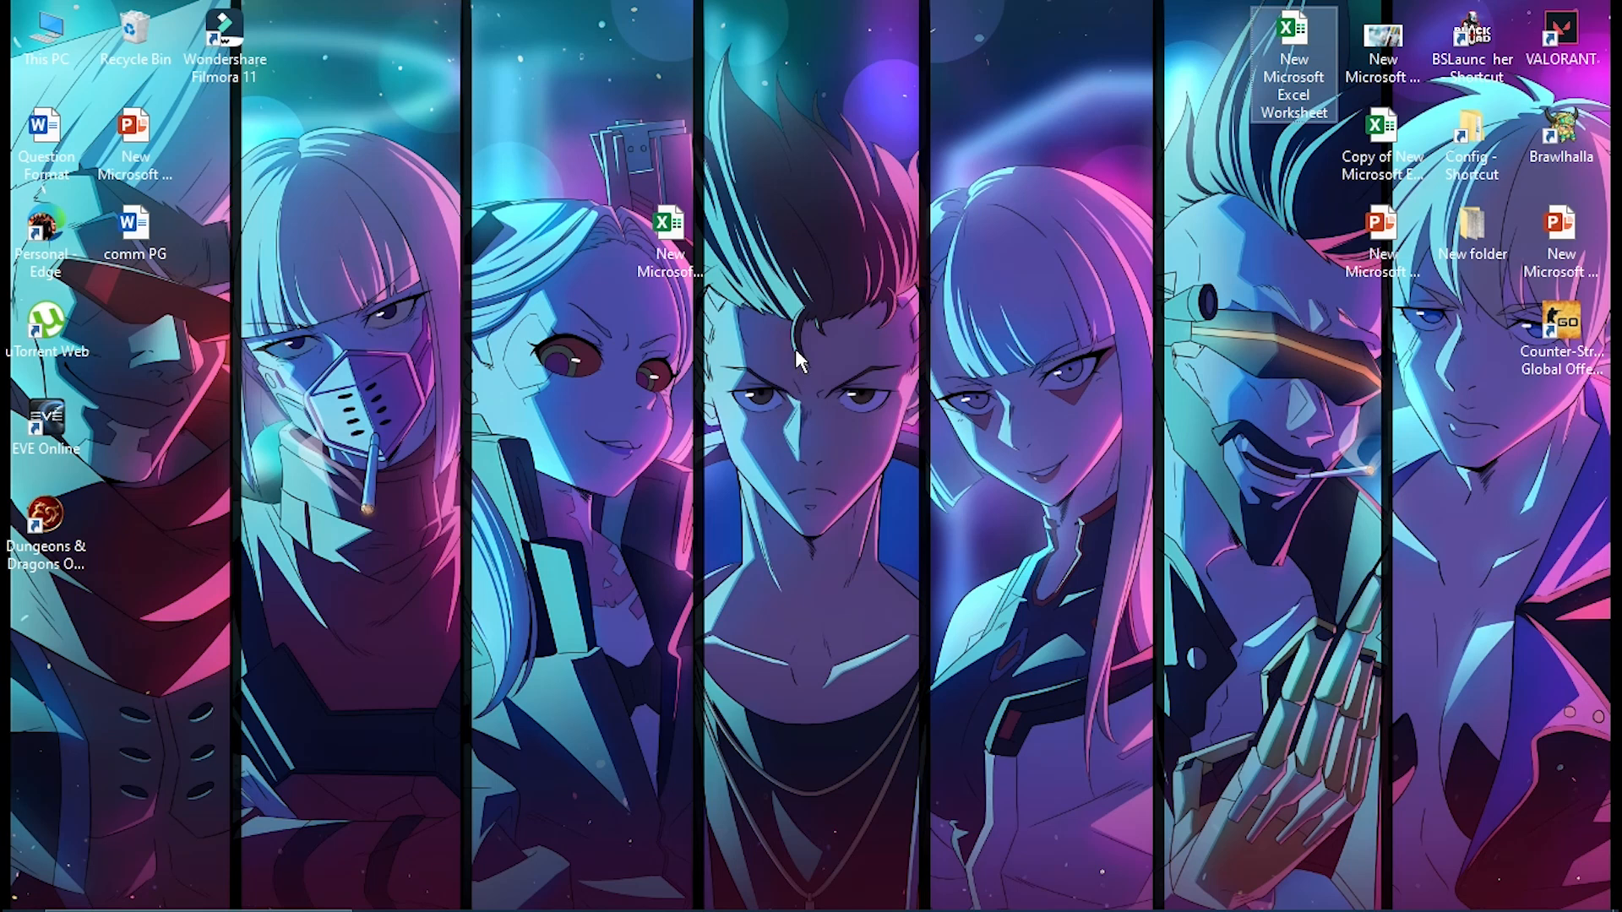
pyautogui.doubleClick(1300, 85)
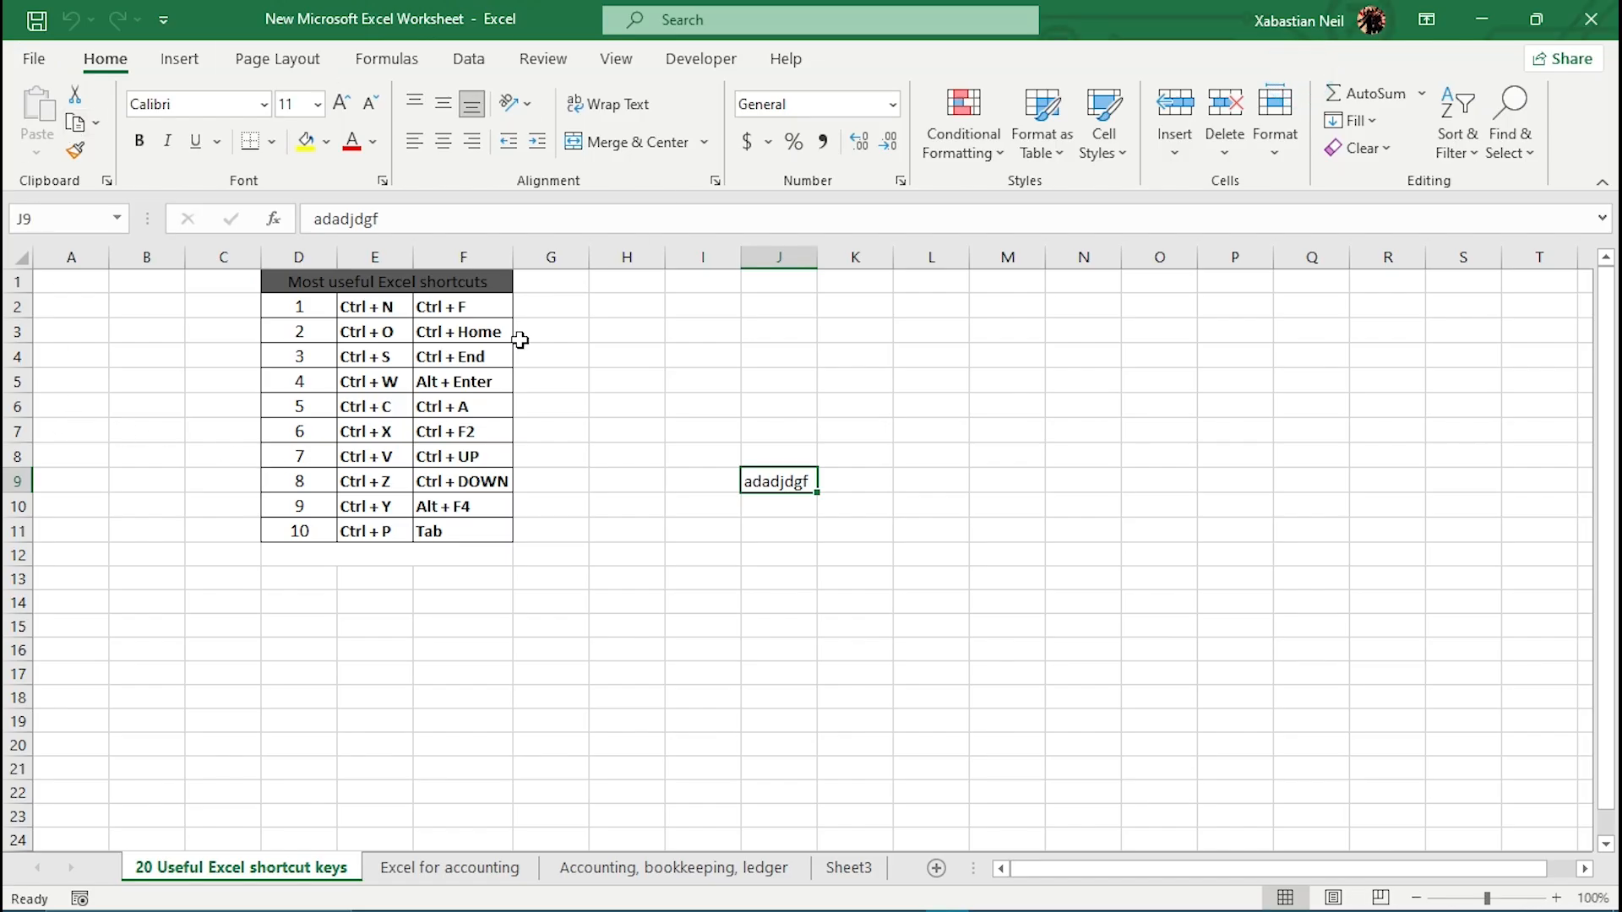
# Close the workbook and the empty Excel window, and reopen New Microsoft Excel Worksheet from the desktop
pyautogui.hotkey('ctrl', 'w')
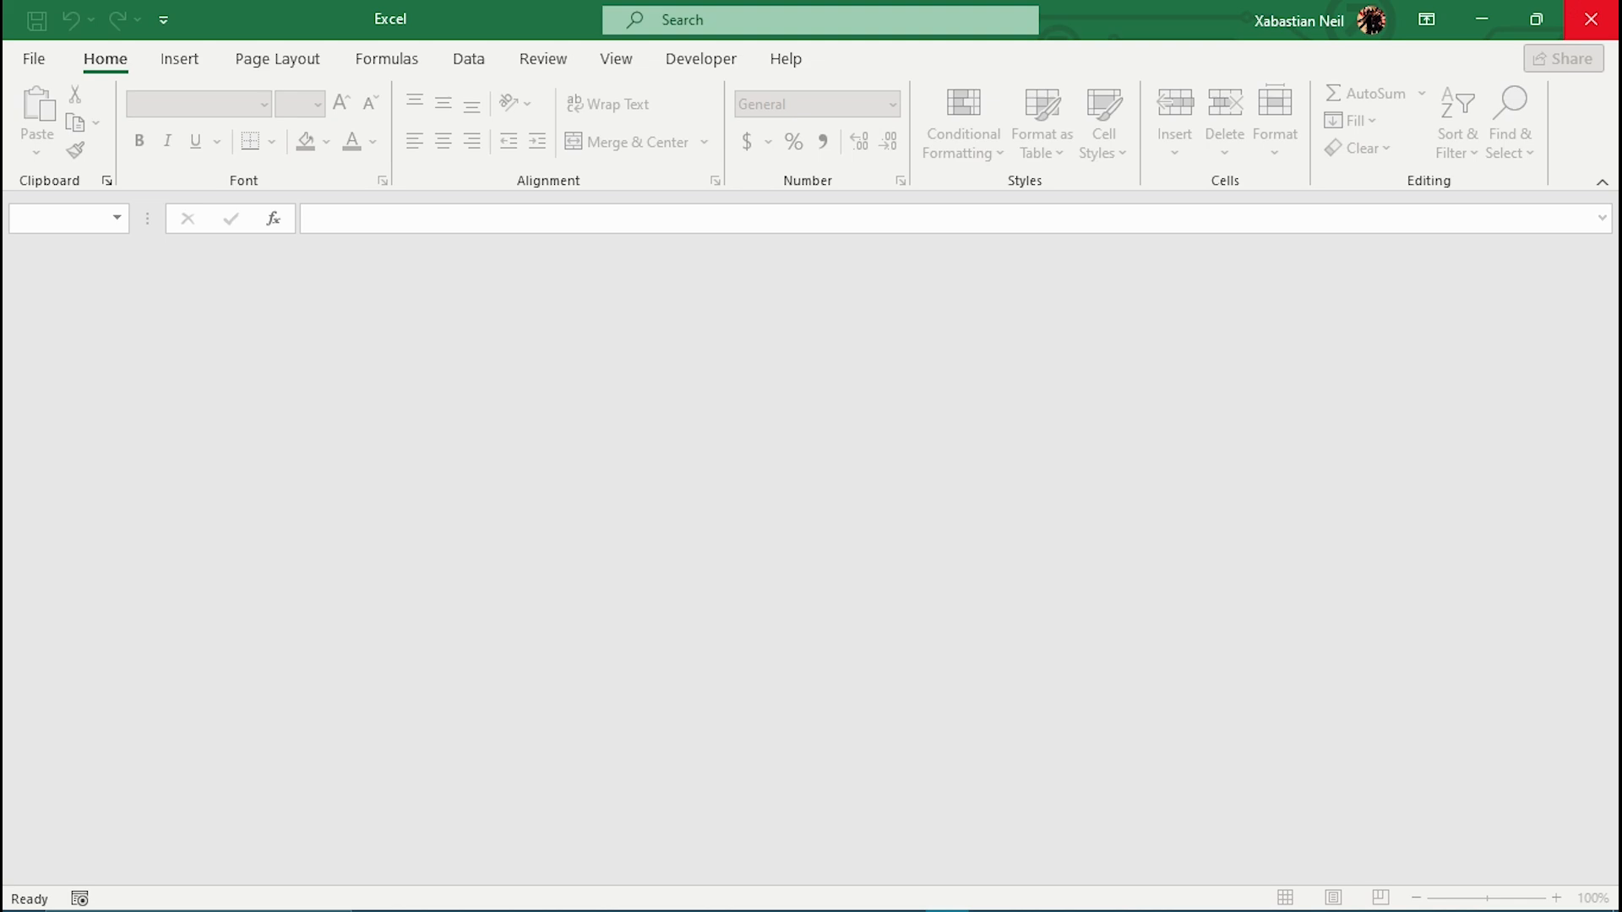
pyautogui.click(1590, 19)
pyautogui.doubleClick(1311, 36)
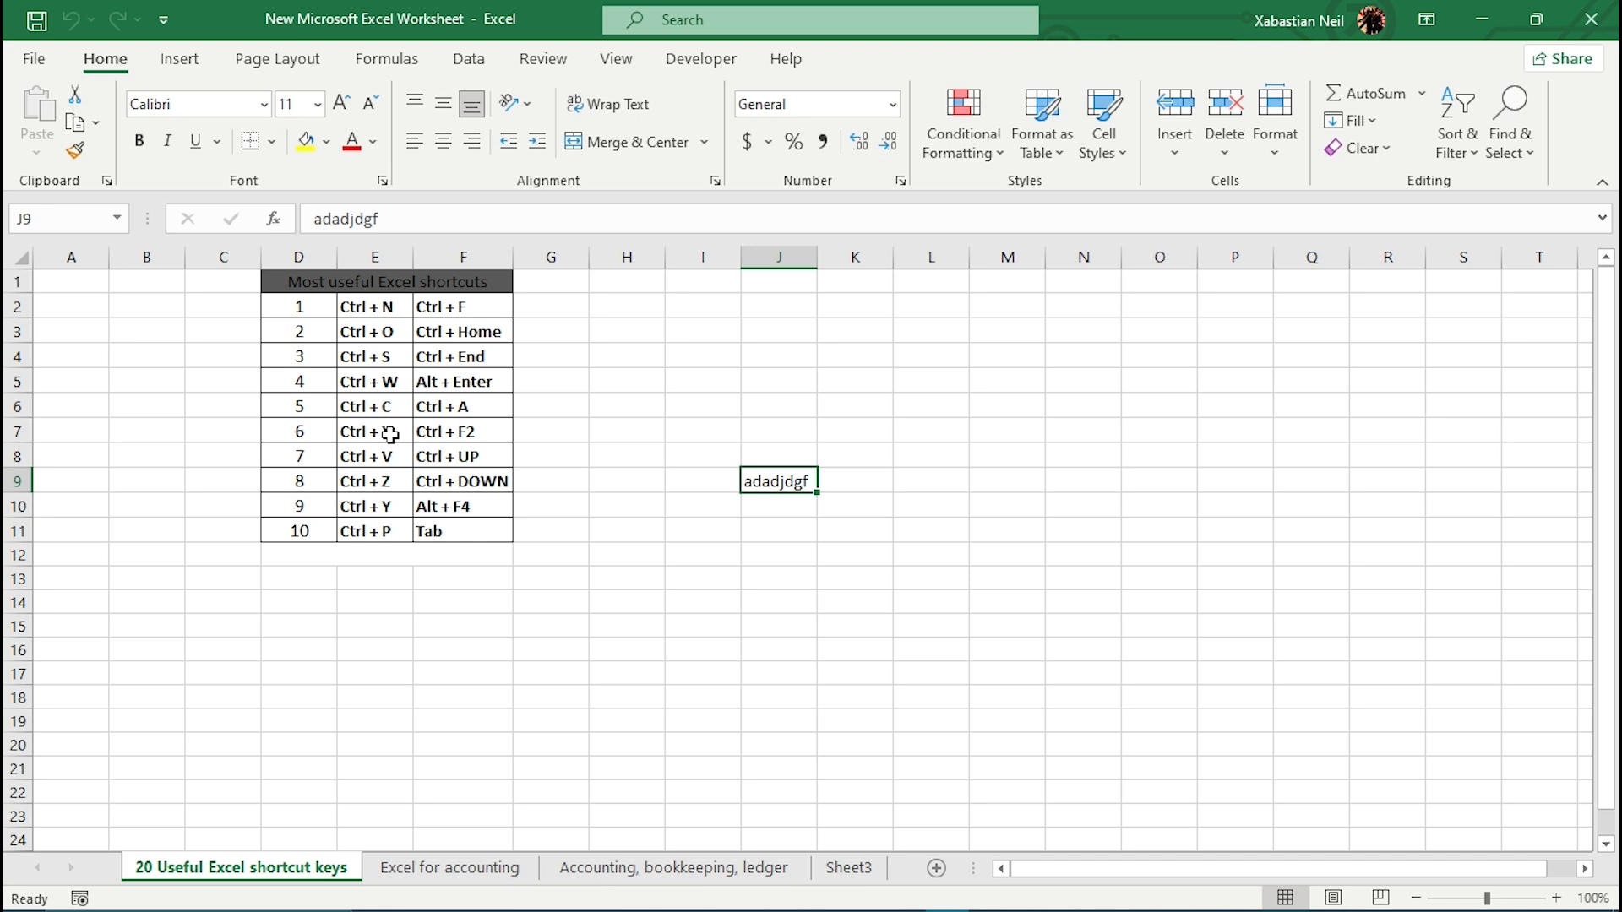
# Copy the contents of cell J9, paste them into cell H10 and select cell H12
pyautogui.click(784, 479)
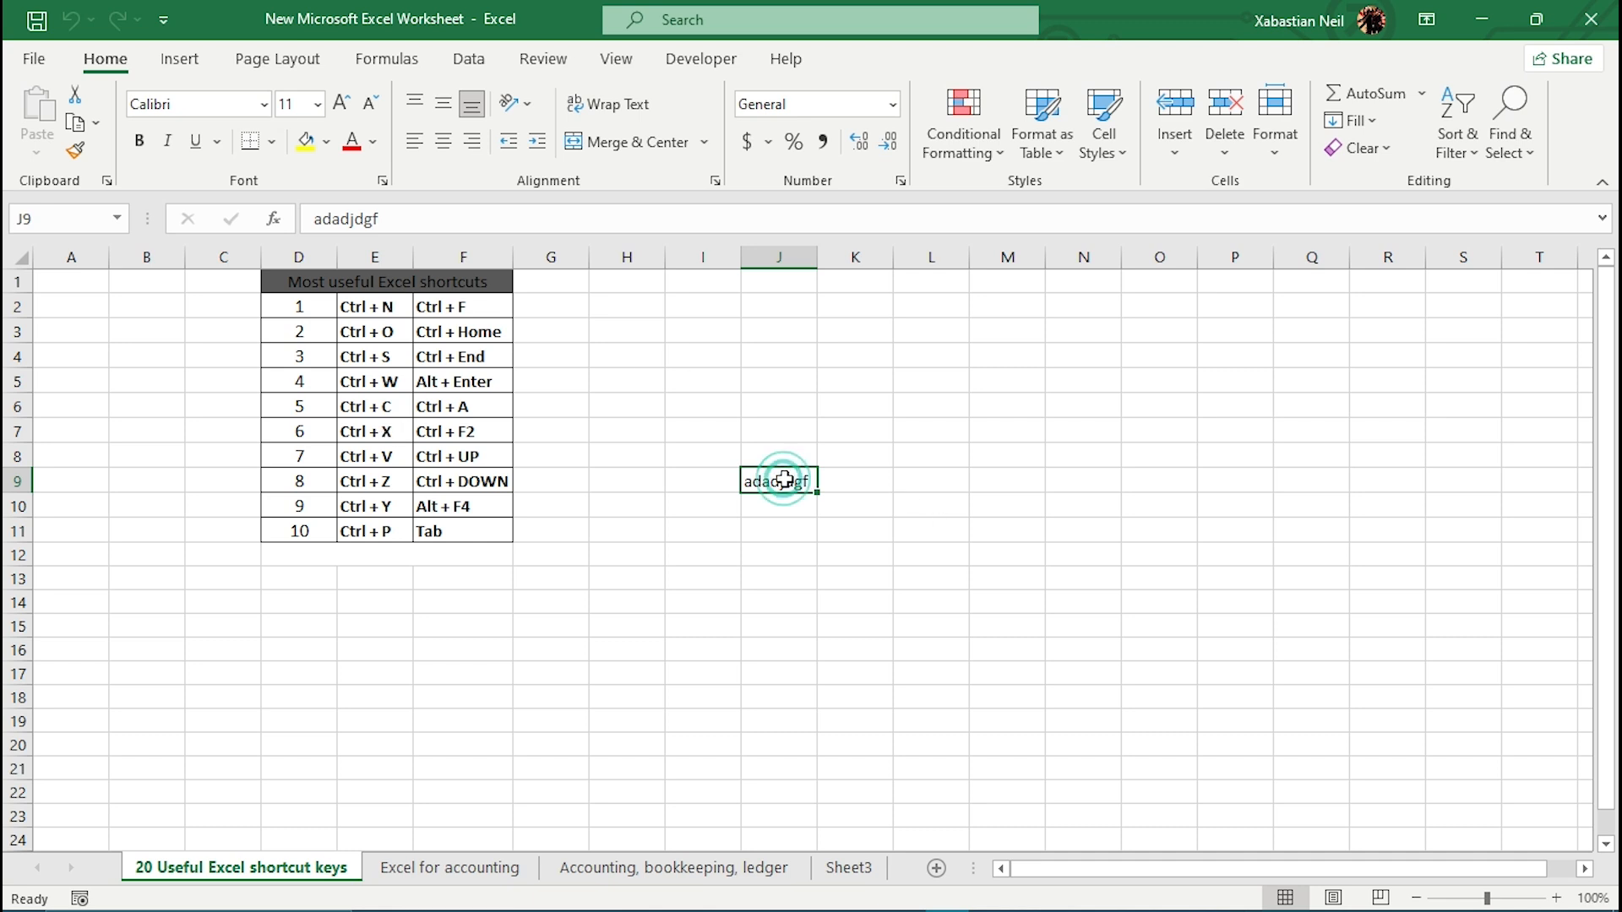
pyautogui.hotkey('ctrl', 'c')
pyautogui.click(647, 505)
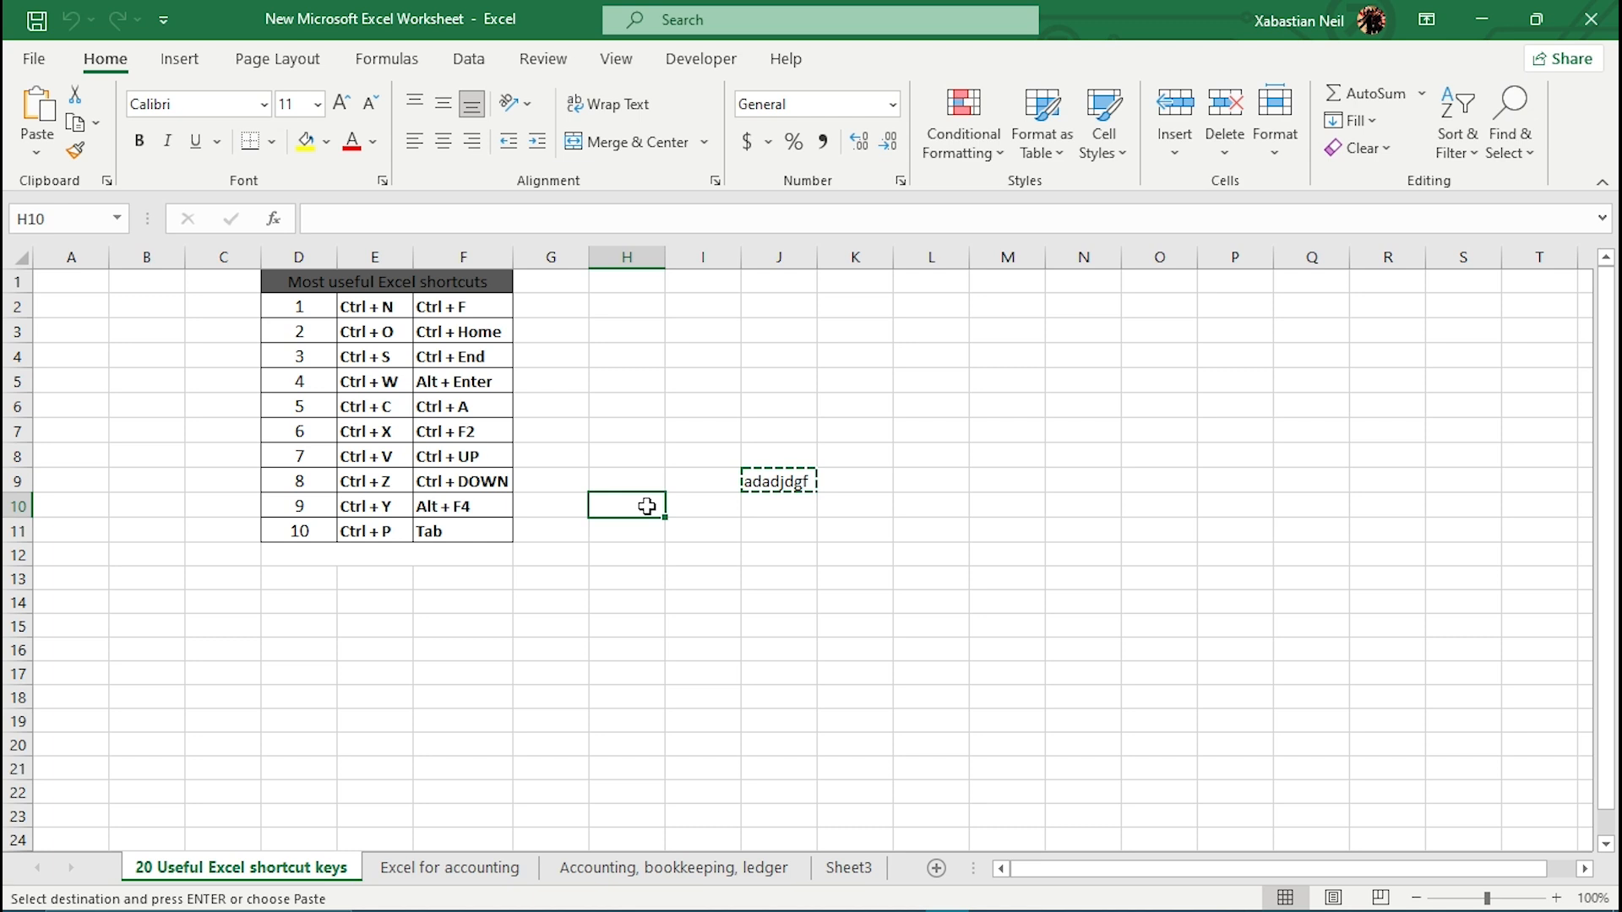
pyautogui.rightClick(647, 505)
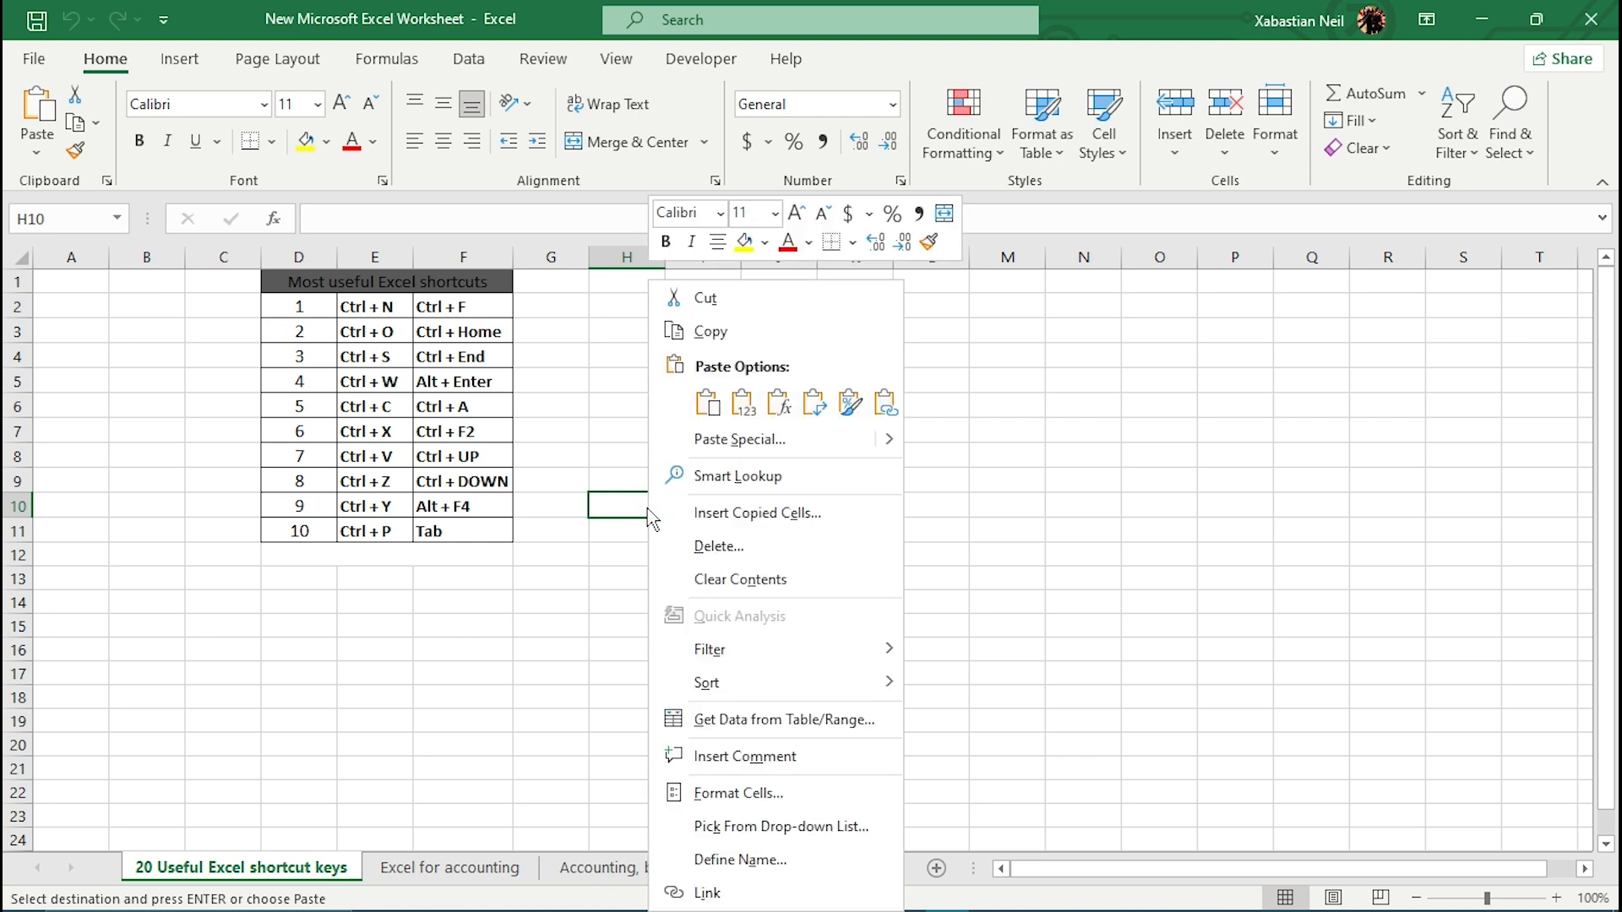
pyautogui.click(701, 397)
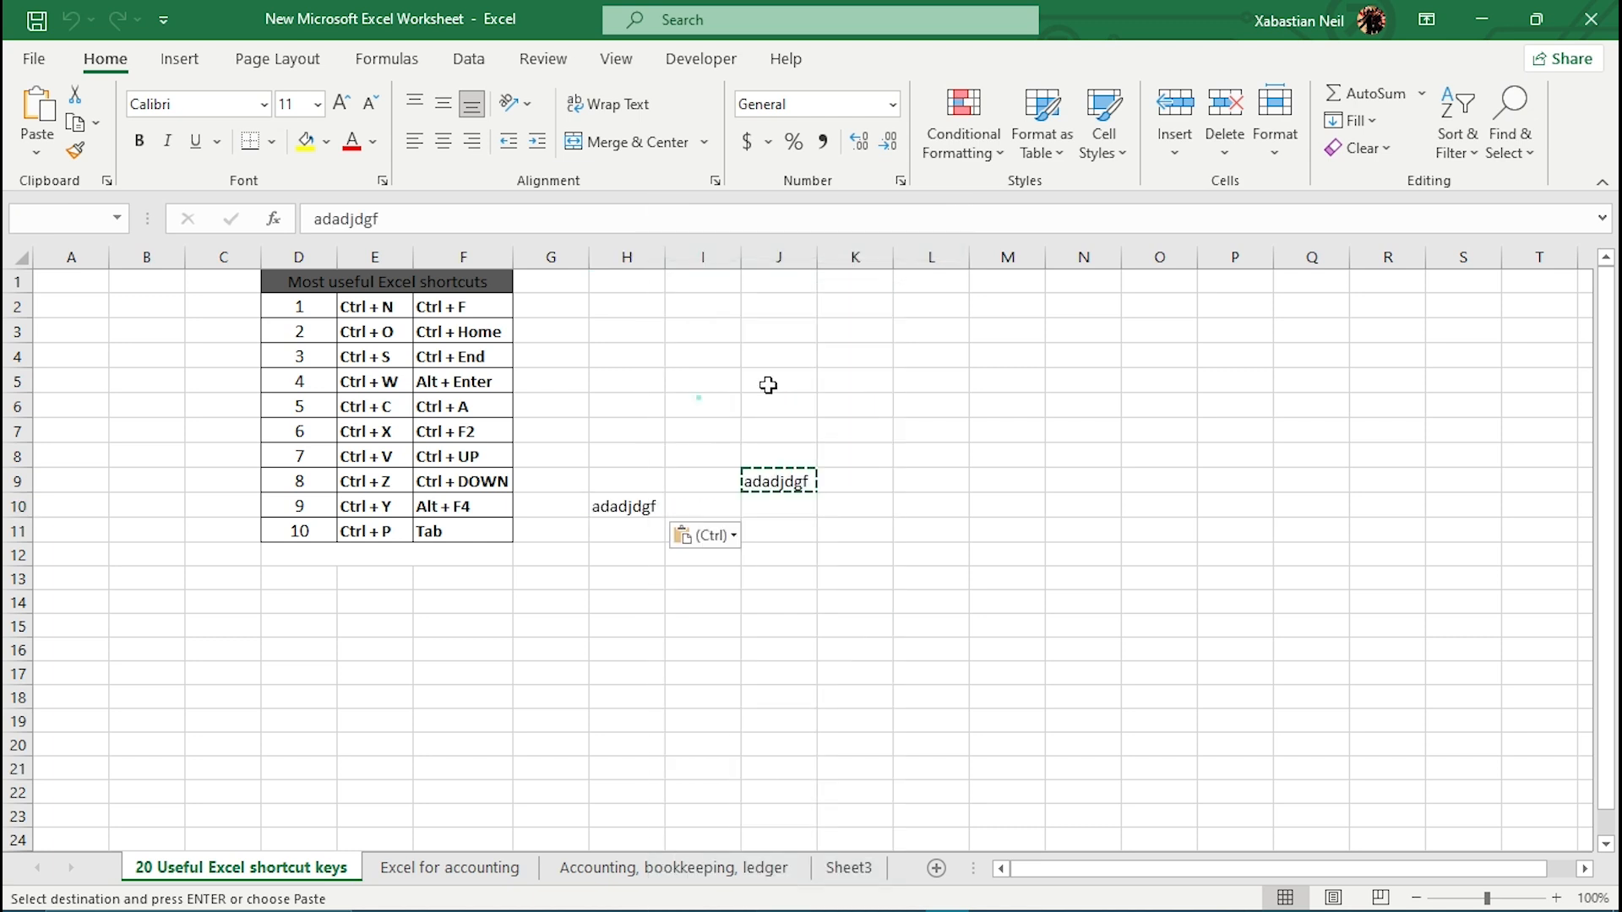
pyautogui.click(824, 531)
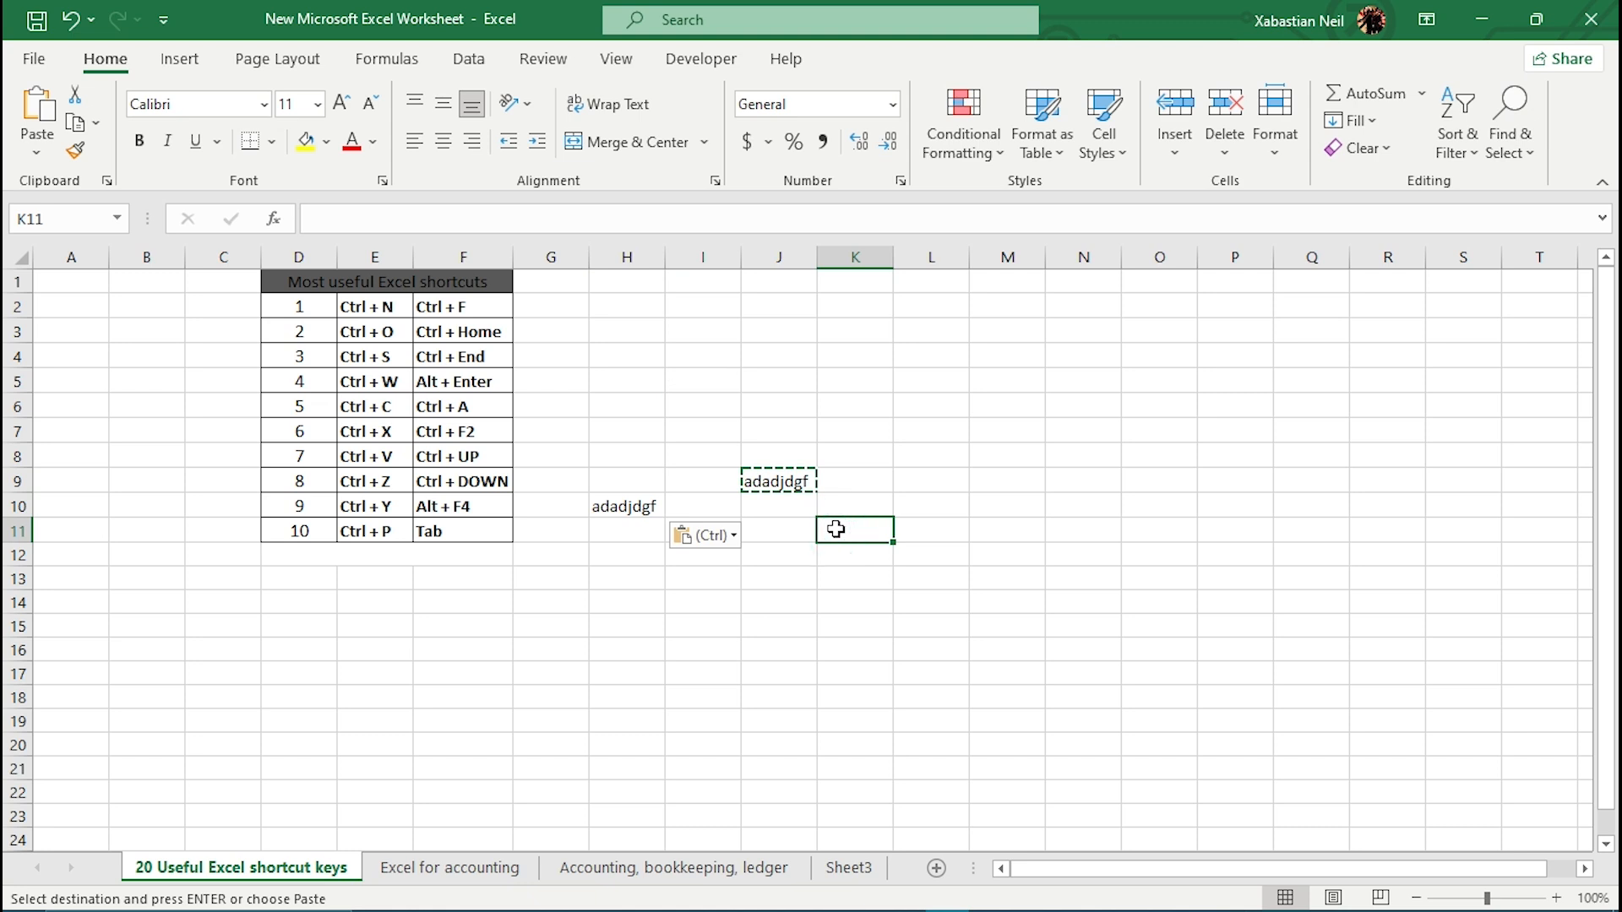
pyautogui.click(631, 550)
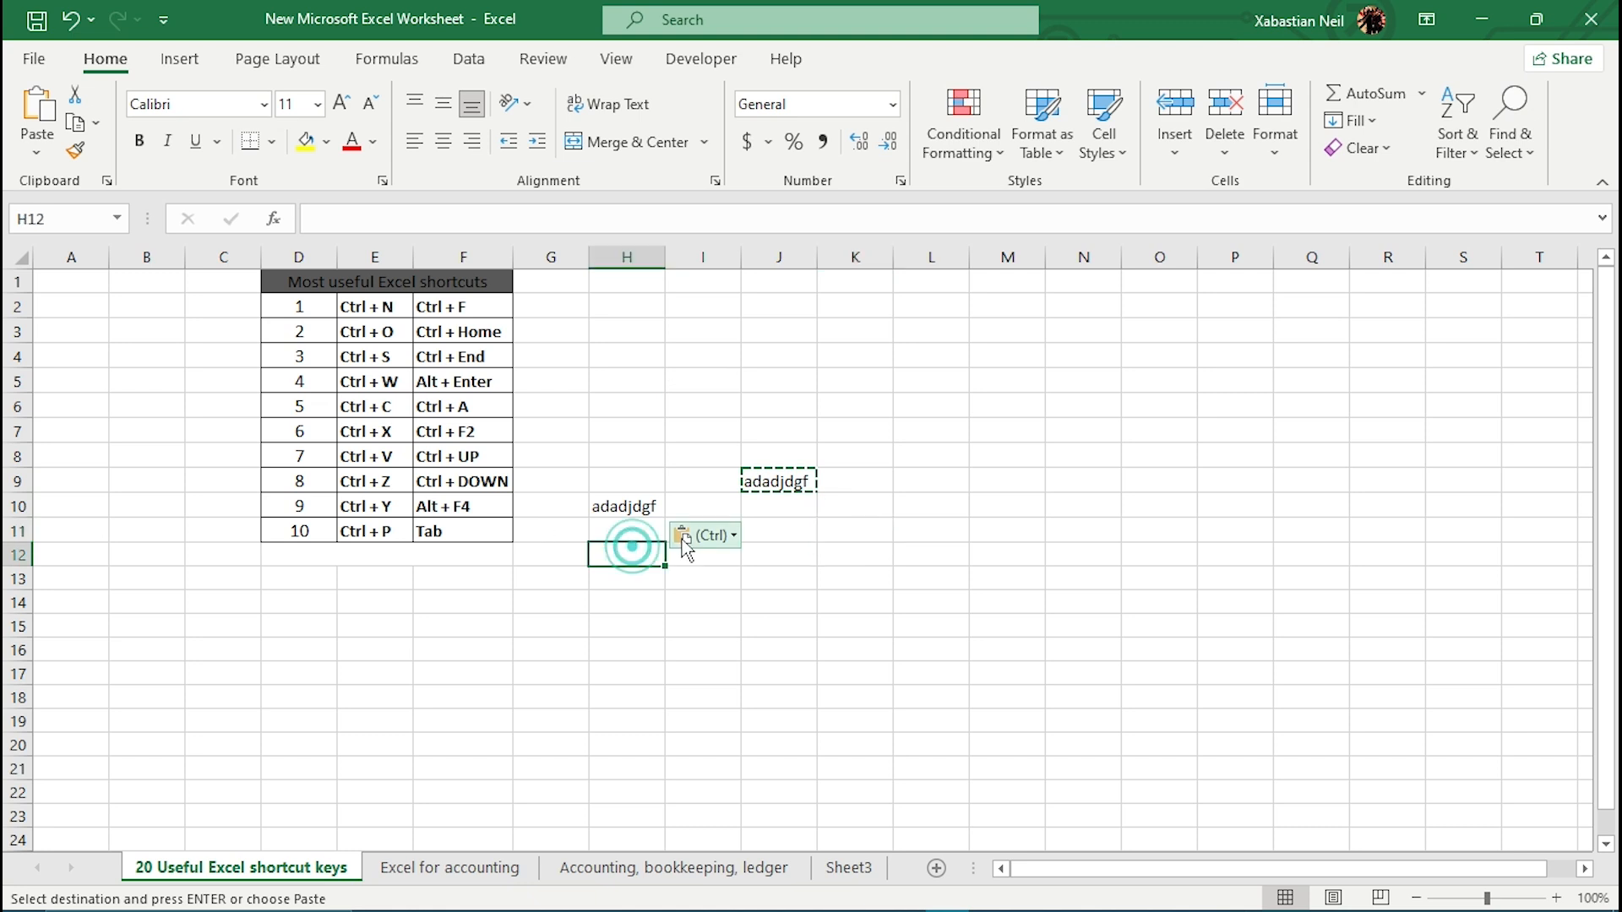
# Paste the copied text into cell H12 and display the paste options for cell J12 without applying any
pyautogui.hotkey('ctrl', 'v')
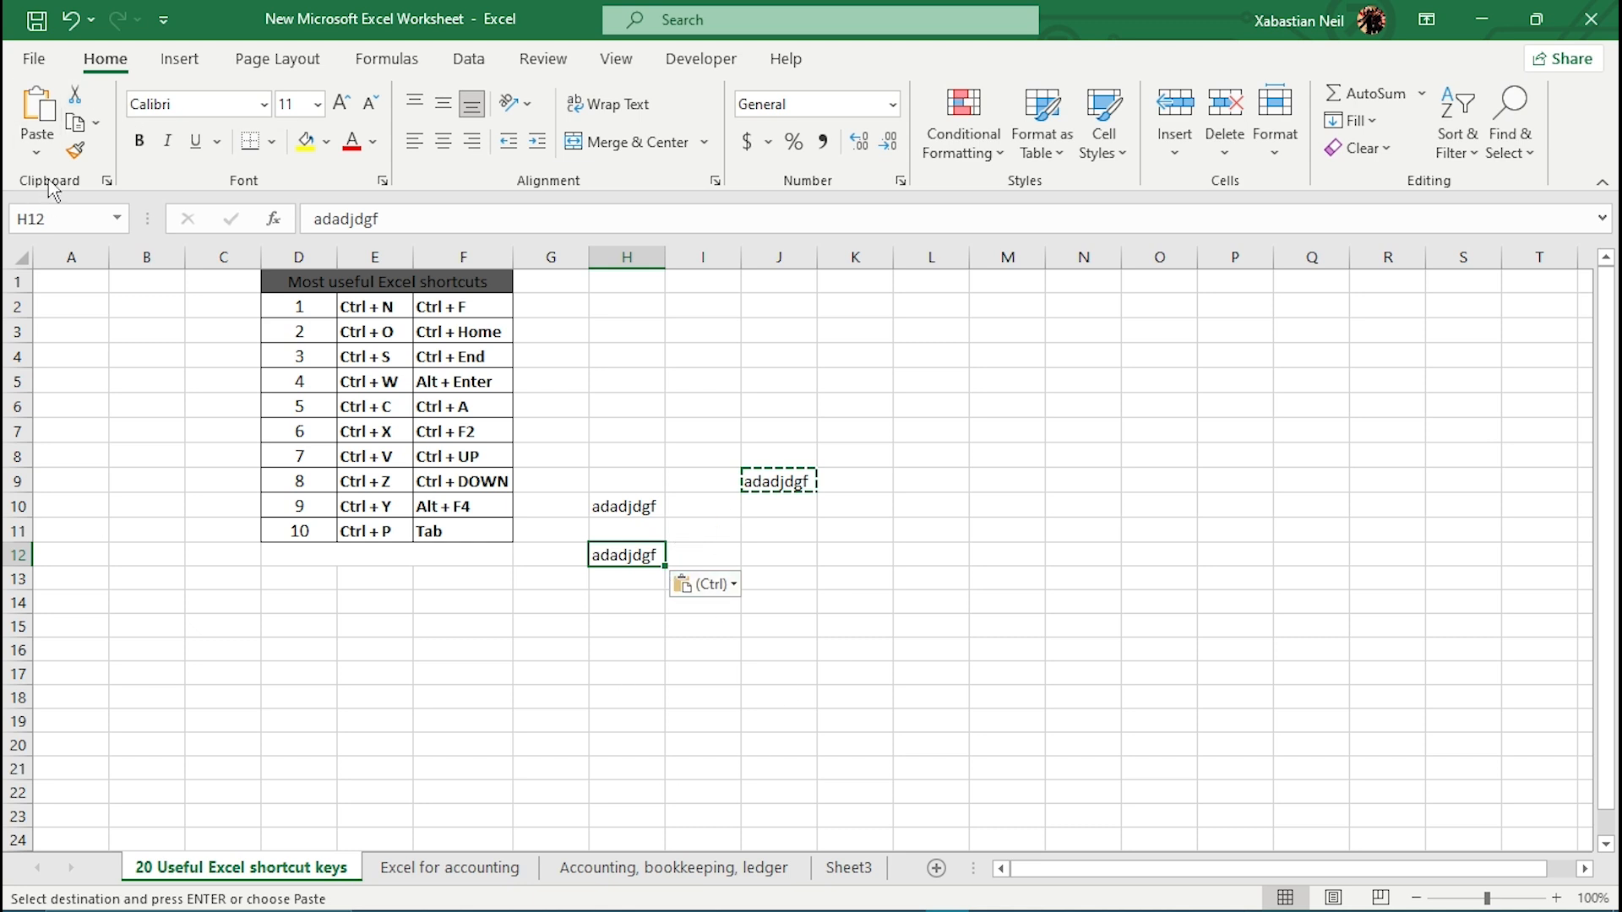
pyautogui.click(38, 123)
pyautogui.rightClick(760, 555)
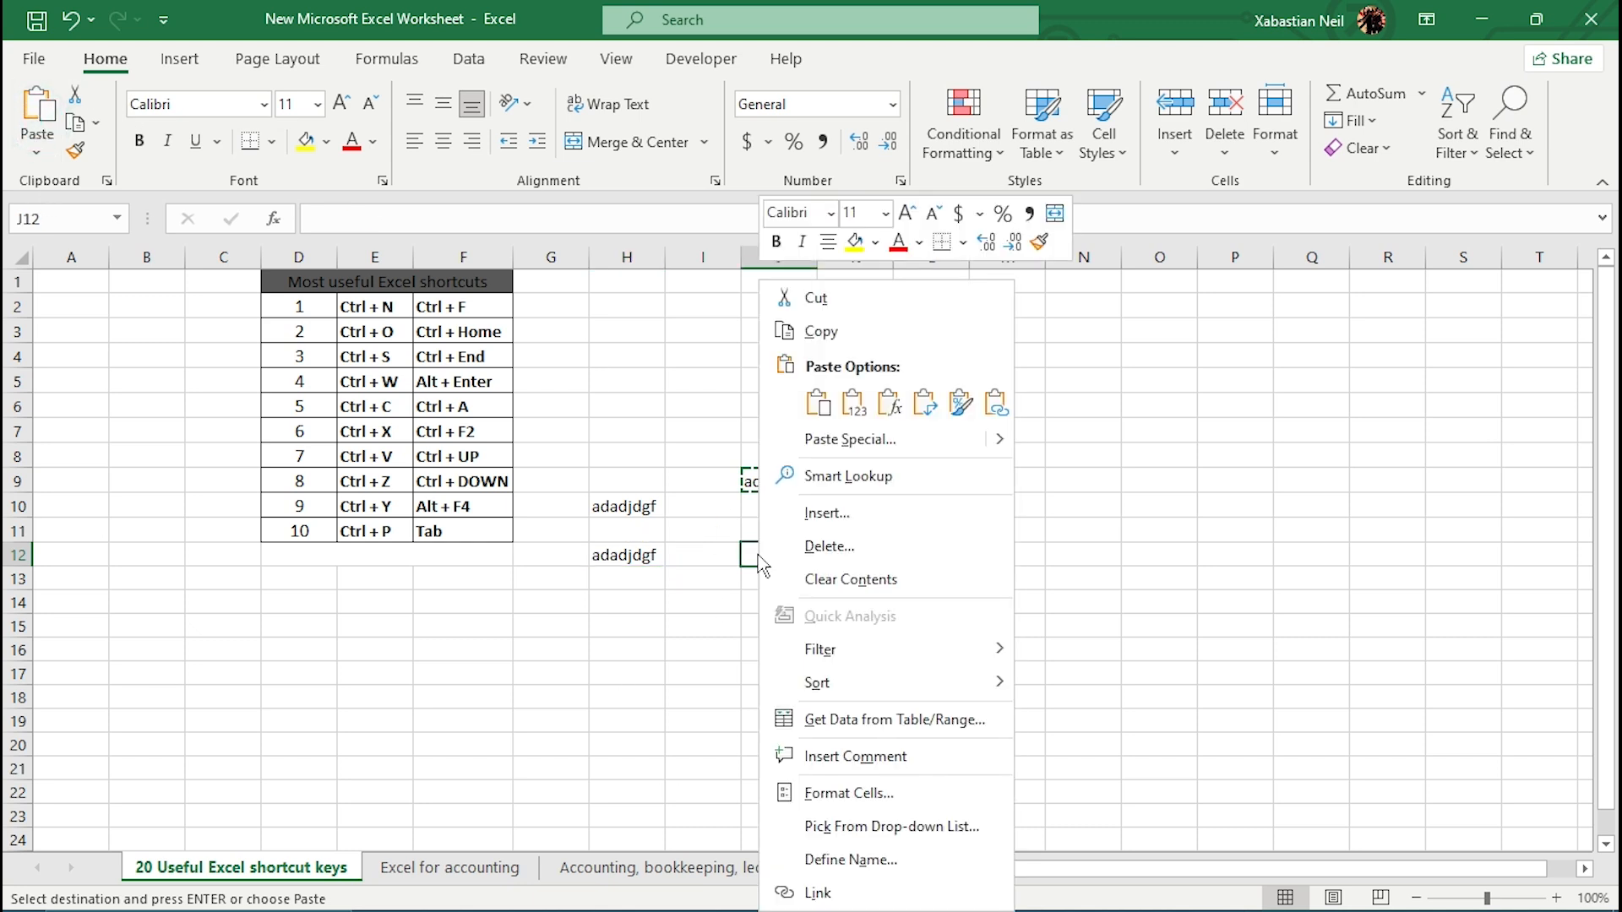
pyautogui.click(728, 394)
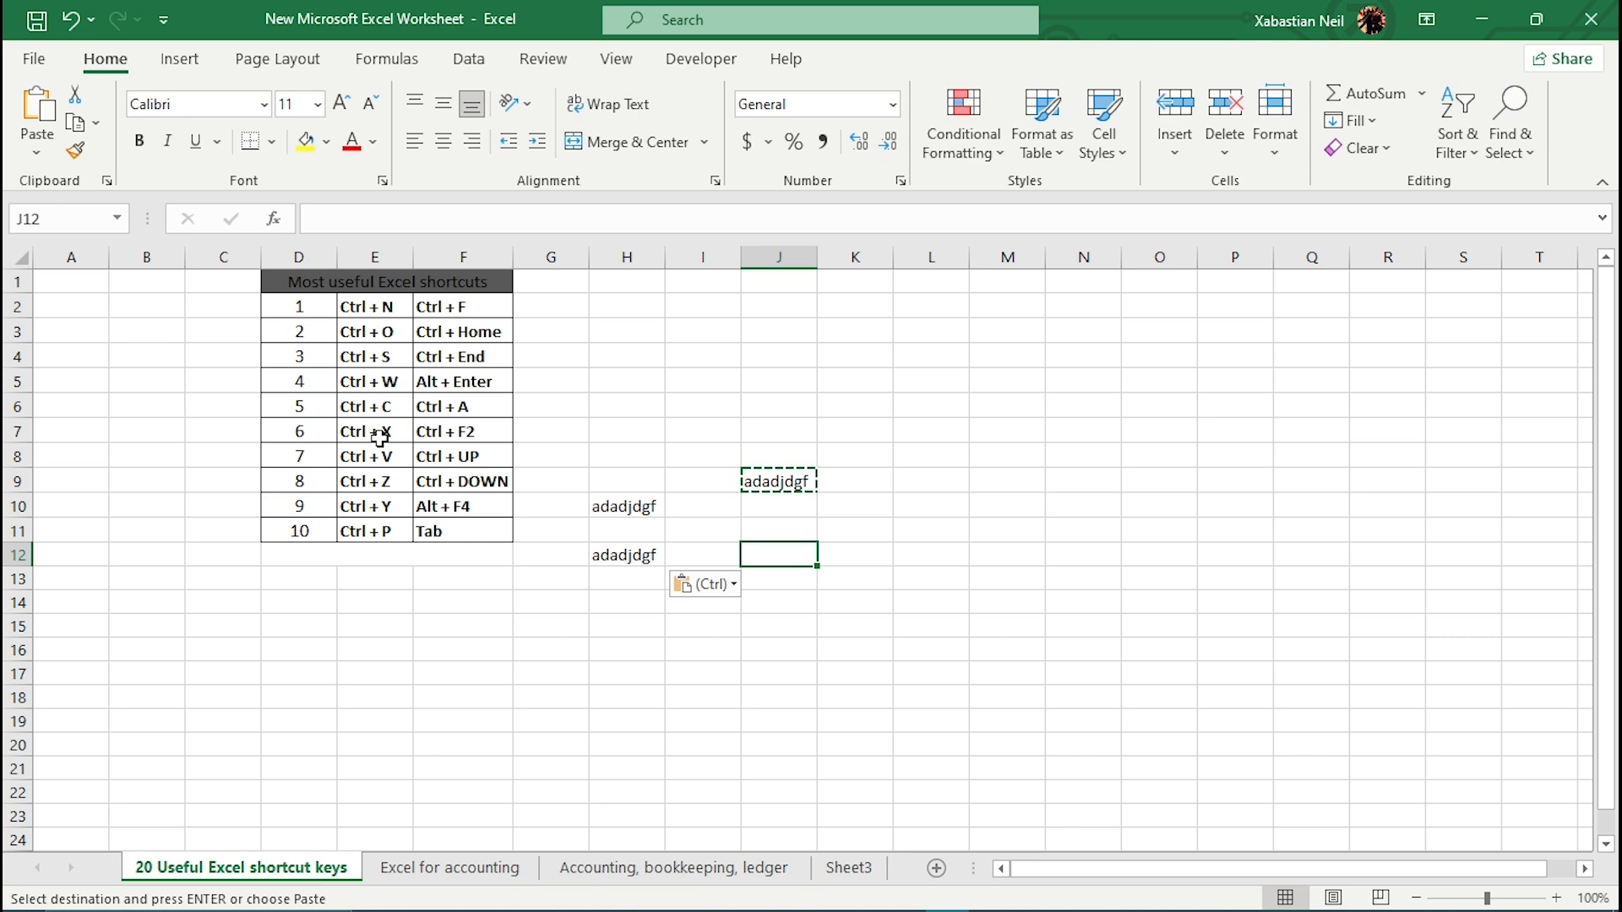
# Cut the text from cell H12 and paste it into cell J10
pyautogui.click(626, 556)
pyautogui.hotkey('ctrl', 'c')
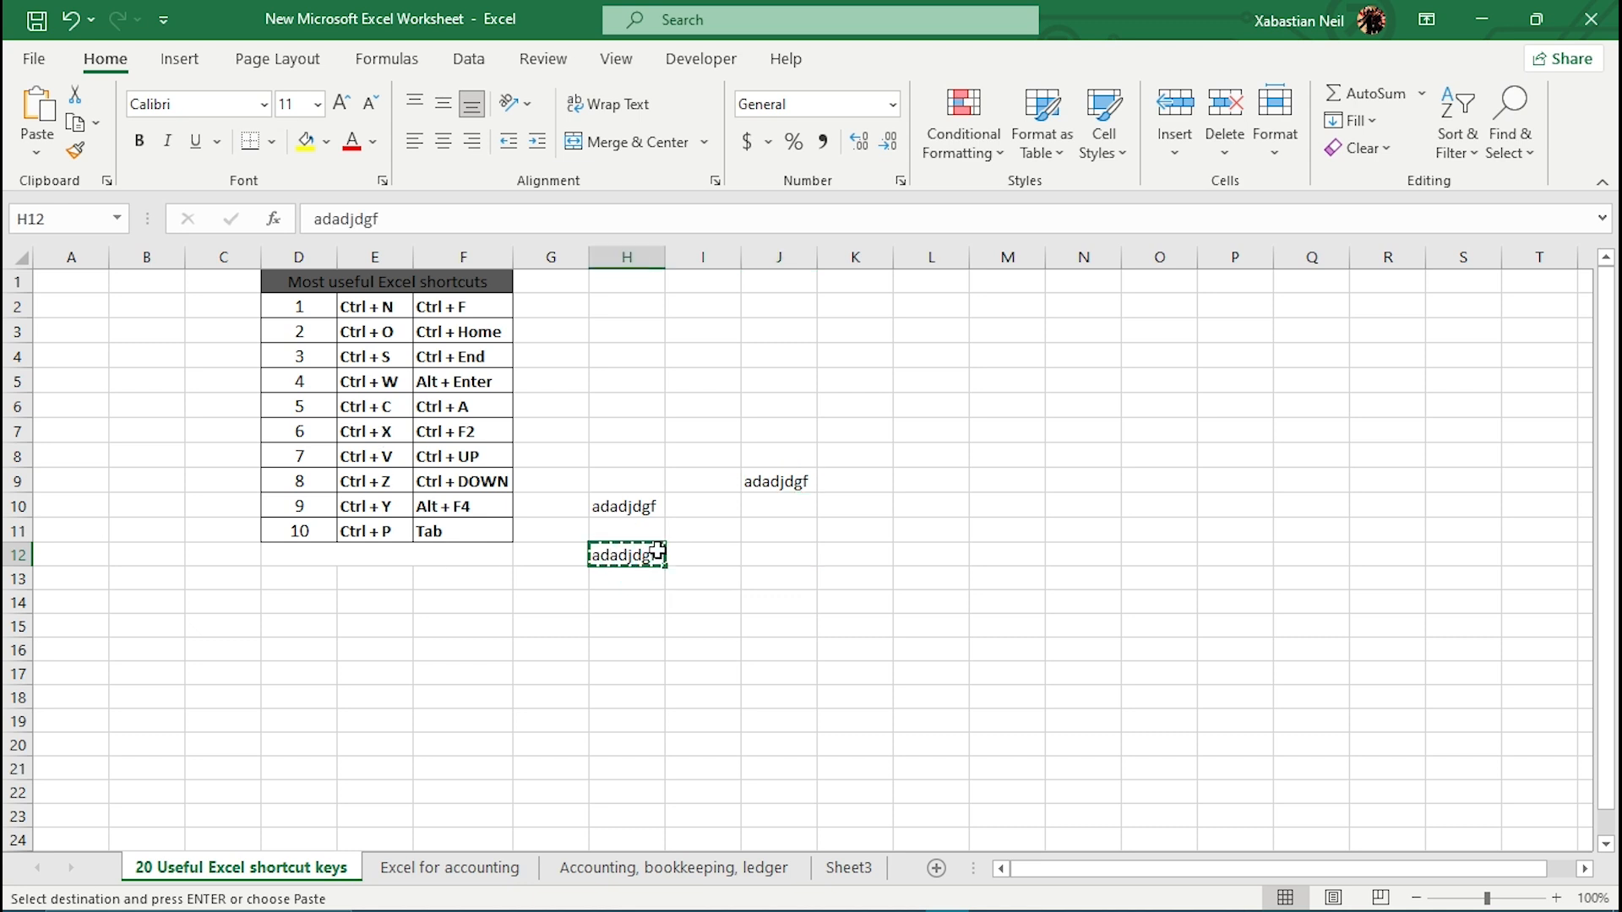
pyautogui.click(783, 510)
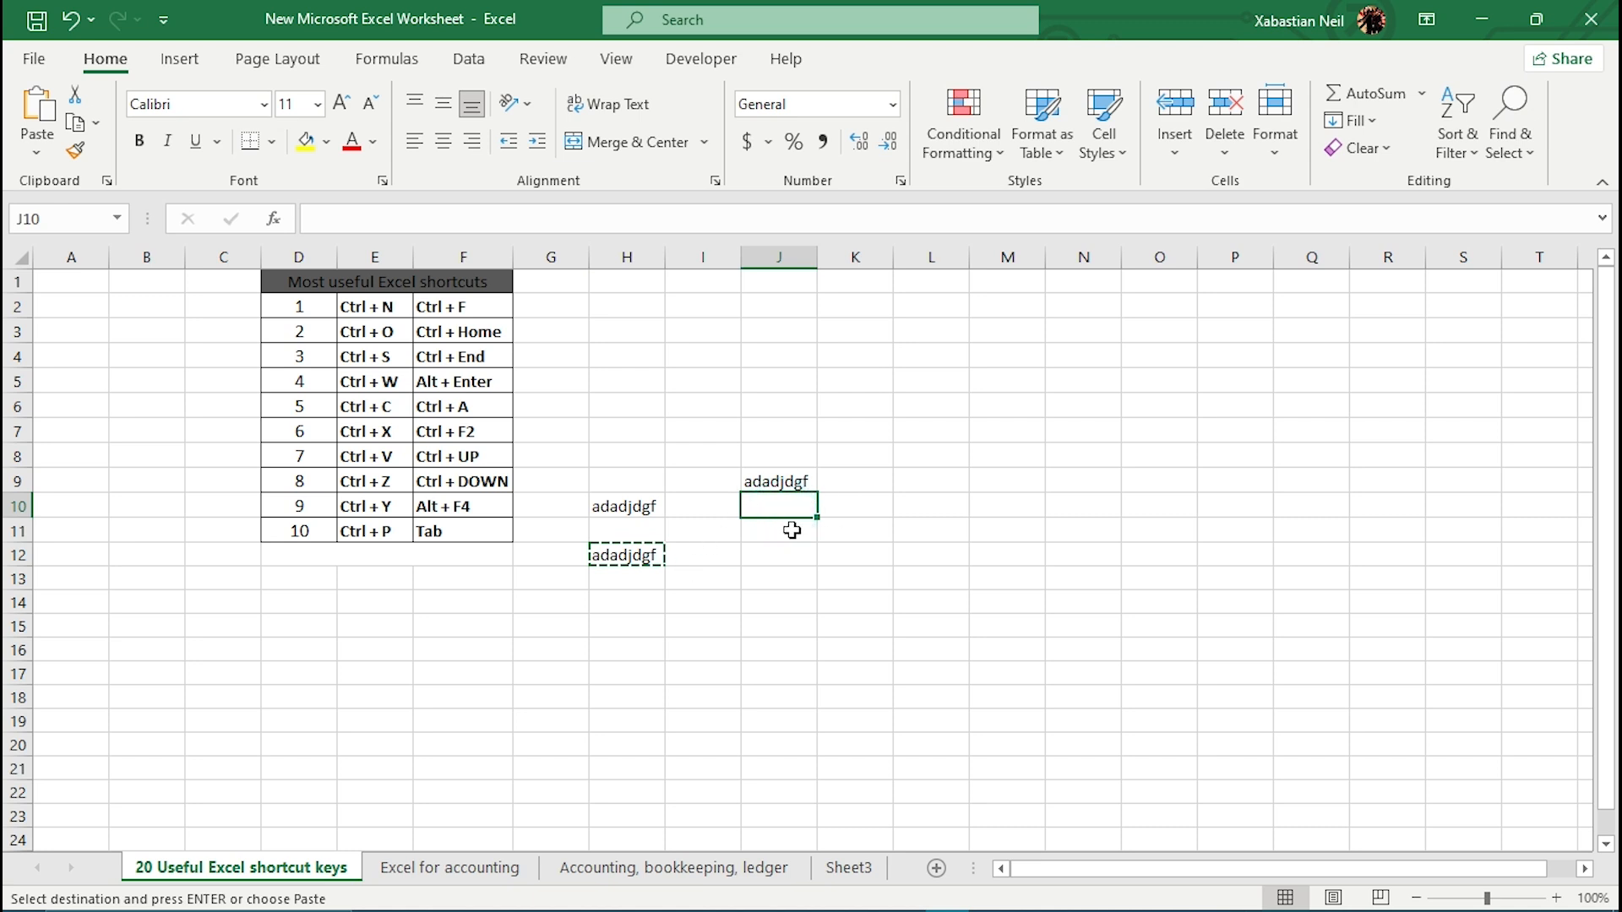
pyautogui.press('Return')
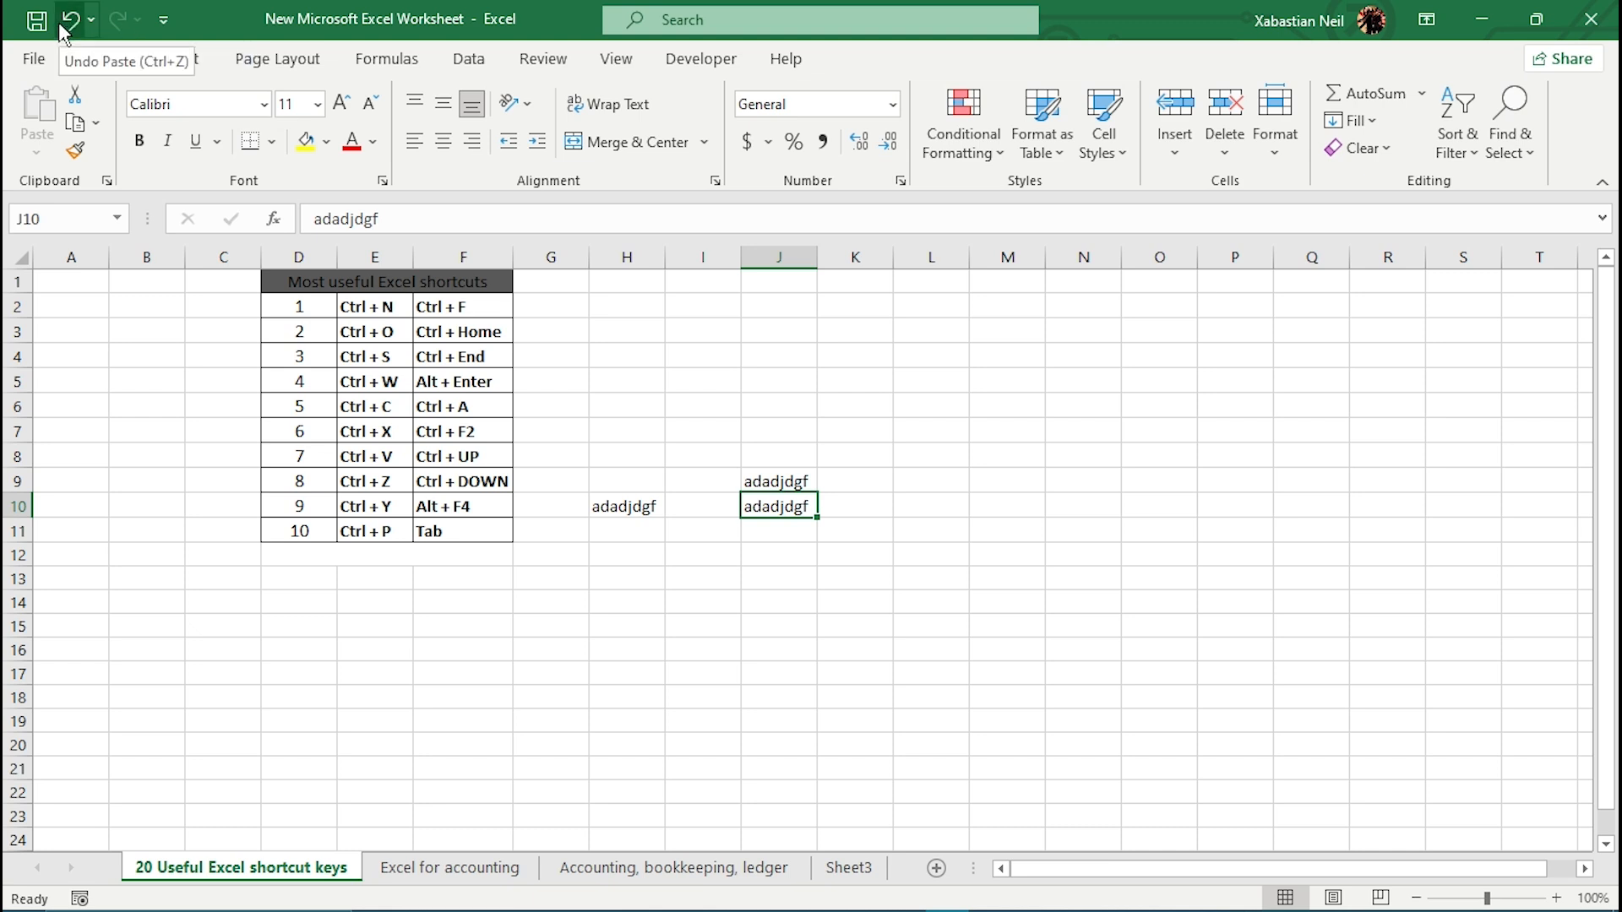
# Undo and redo the paste into cell J10, and clear that cell's text and undo the deletion
pyautogui.hotkey('ctrl', 'z')
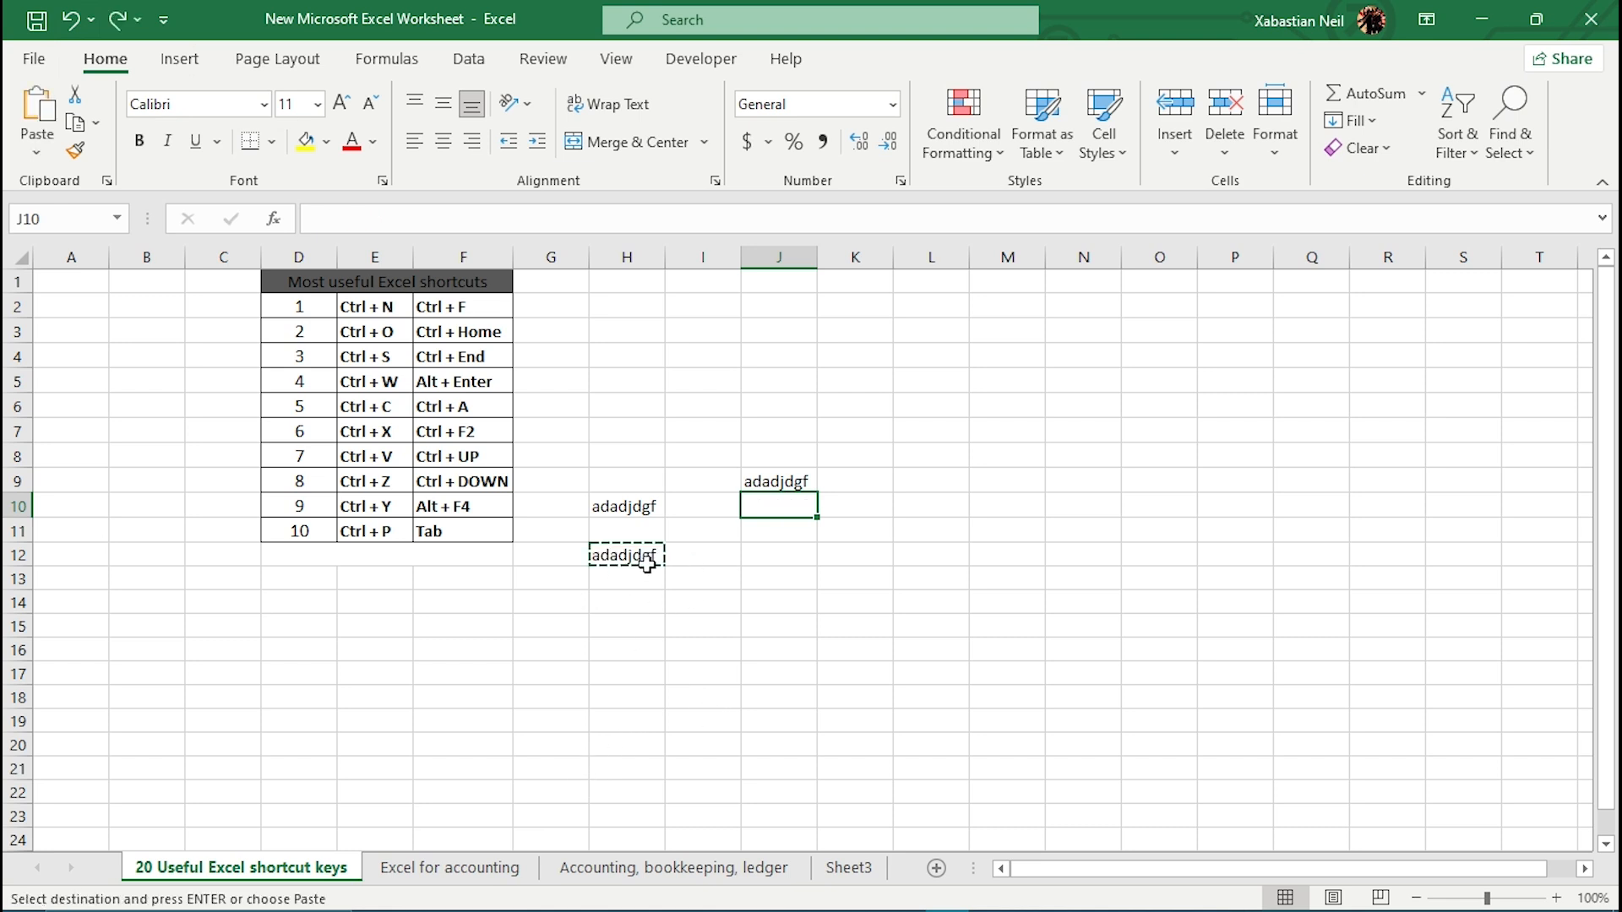
pyautogui.hotkey('ctrl', 'y')
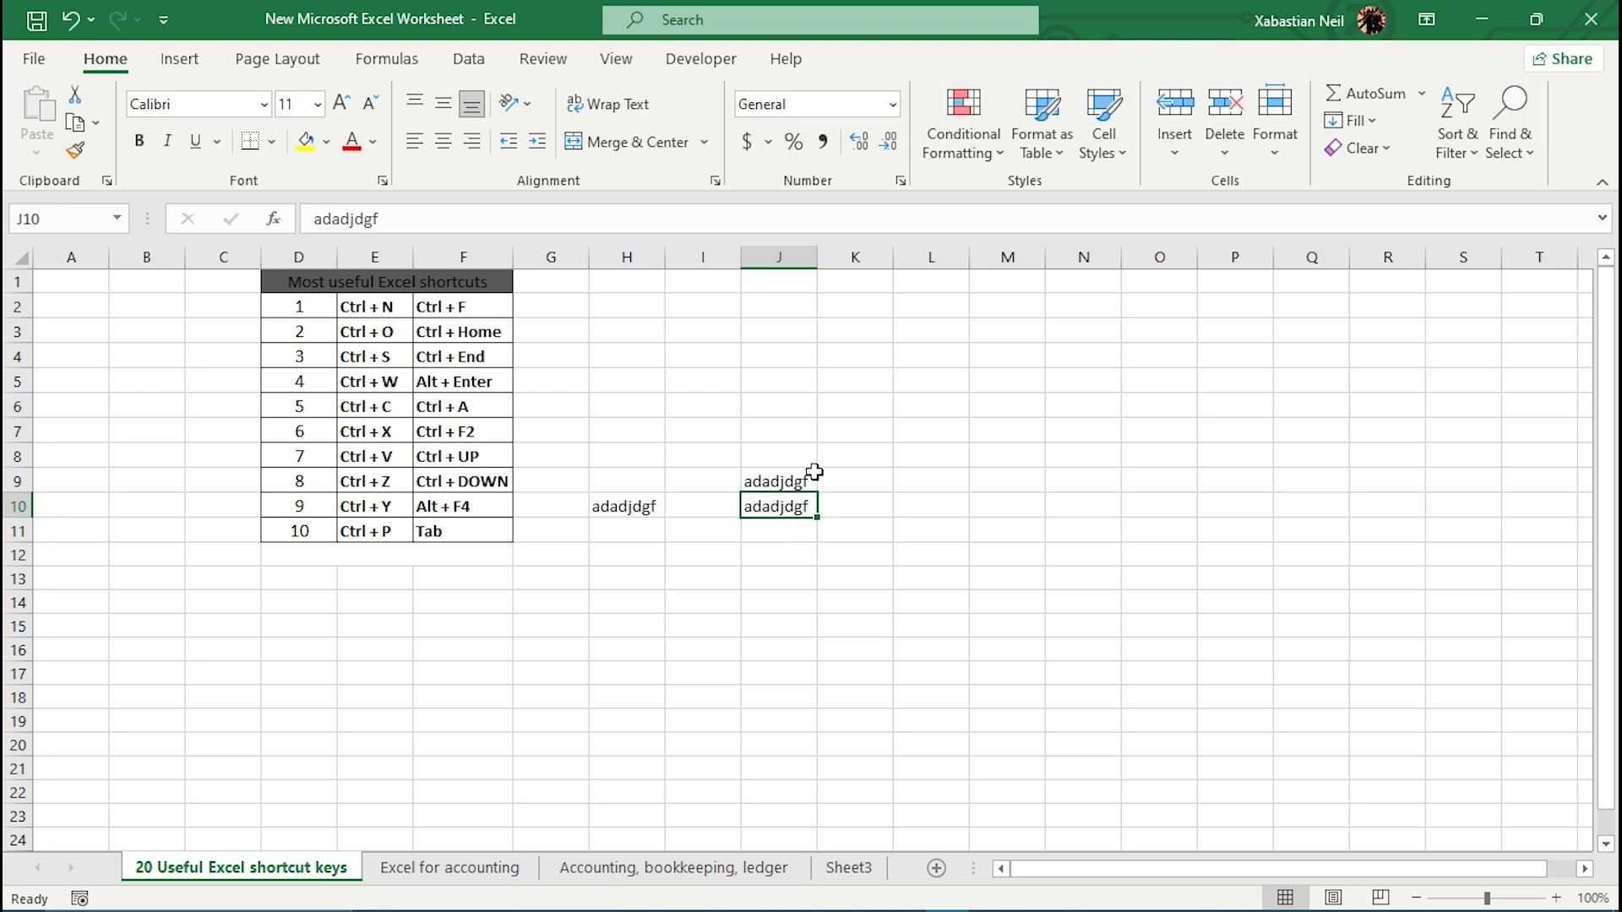
pyautogui.press('Delete')
pyautogui.hotkey('ctrl', 'z')
pyautogui.click(712, 624)
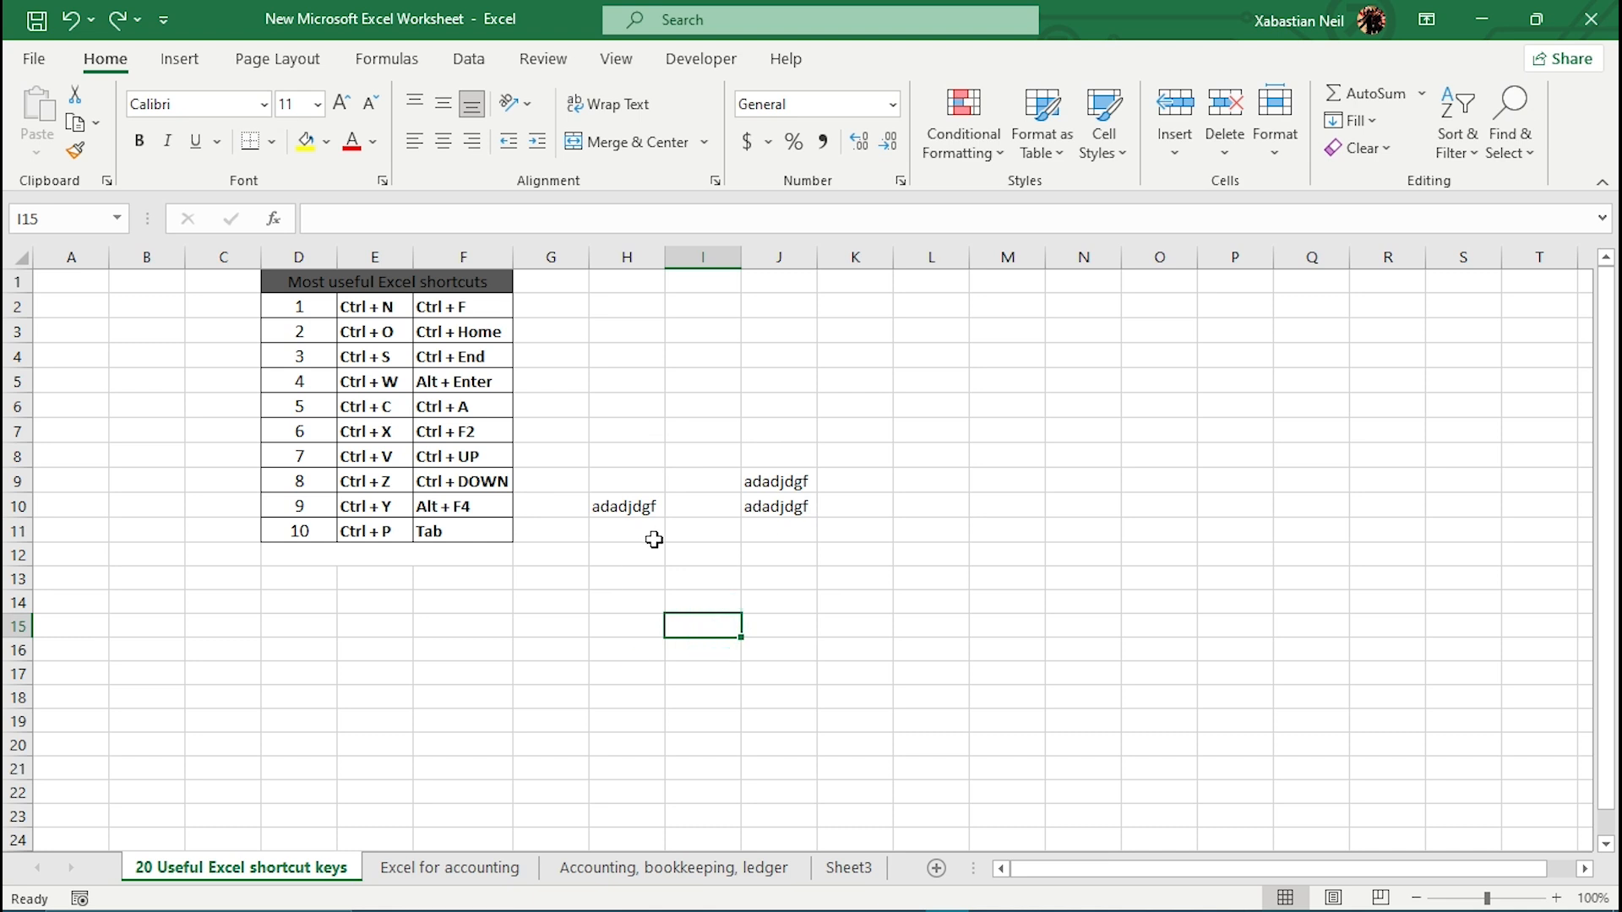
# View the active sheet's print settings and preview, and return to the worksheet
pyautogui.hotkey('ctrl', 'p')
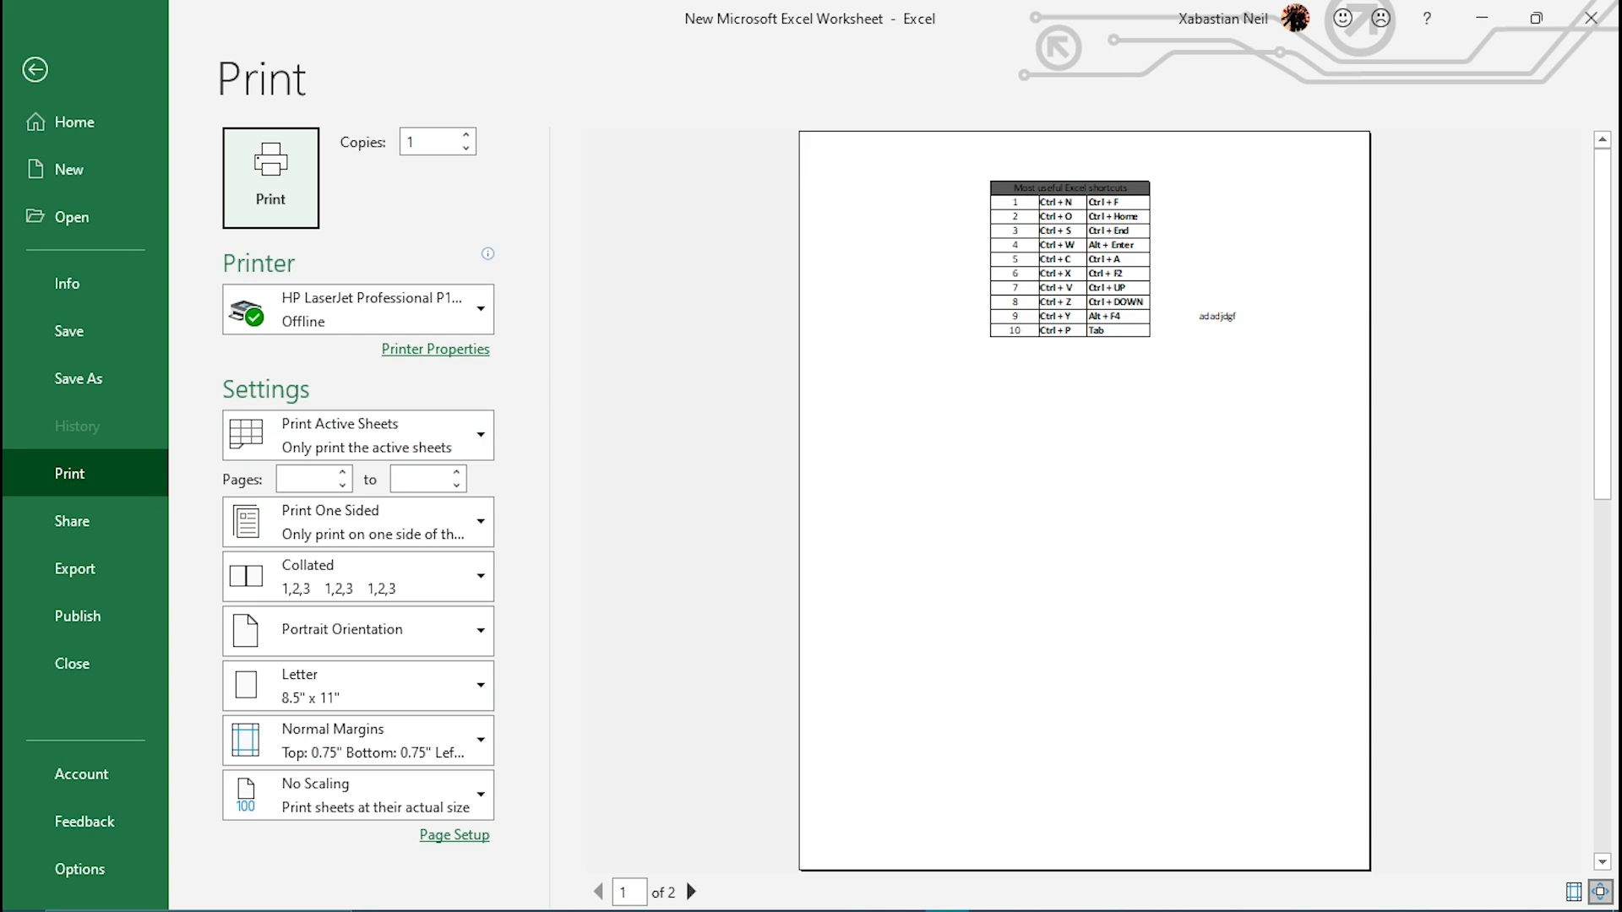
pyautogui.click(51, 71)
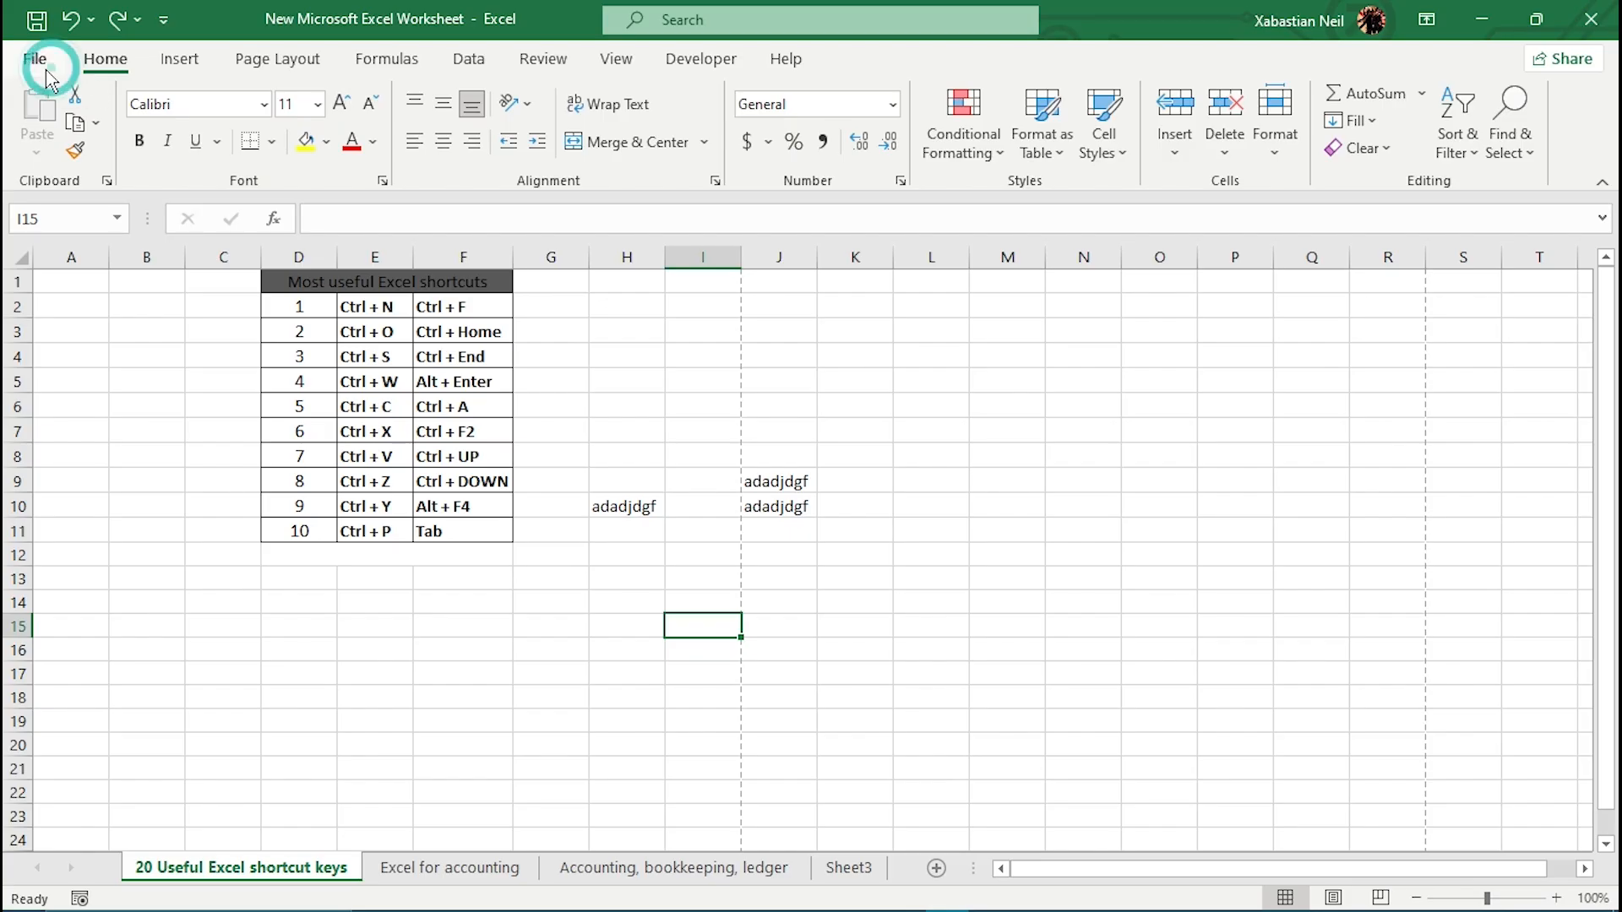
pyautogui.click(46, 67)
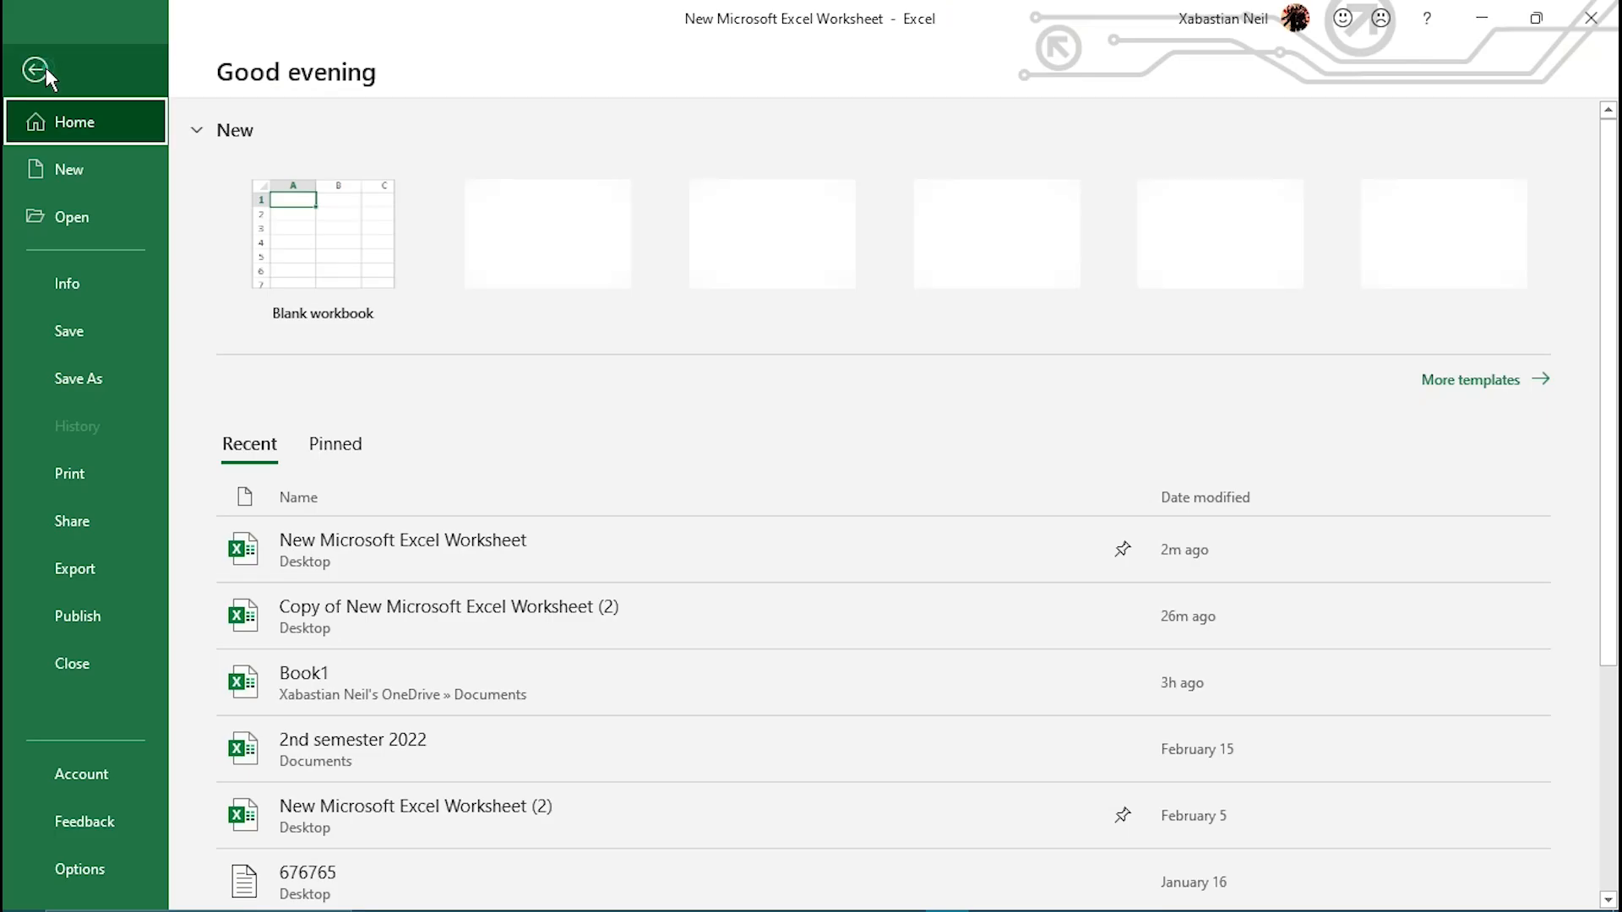
pyautogui.click(109, 487)
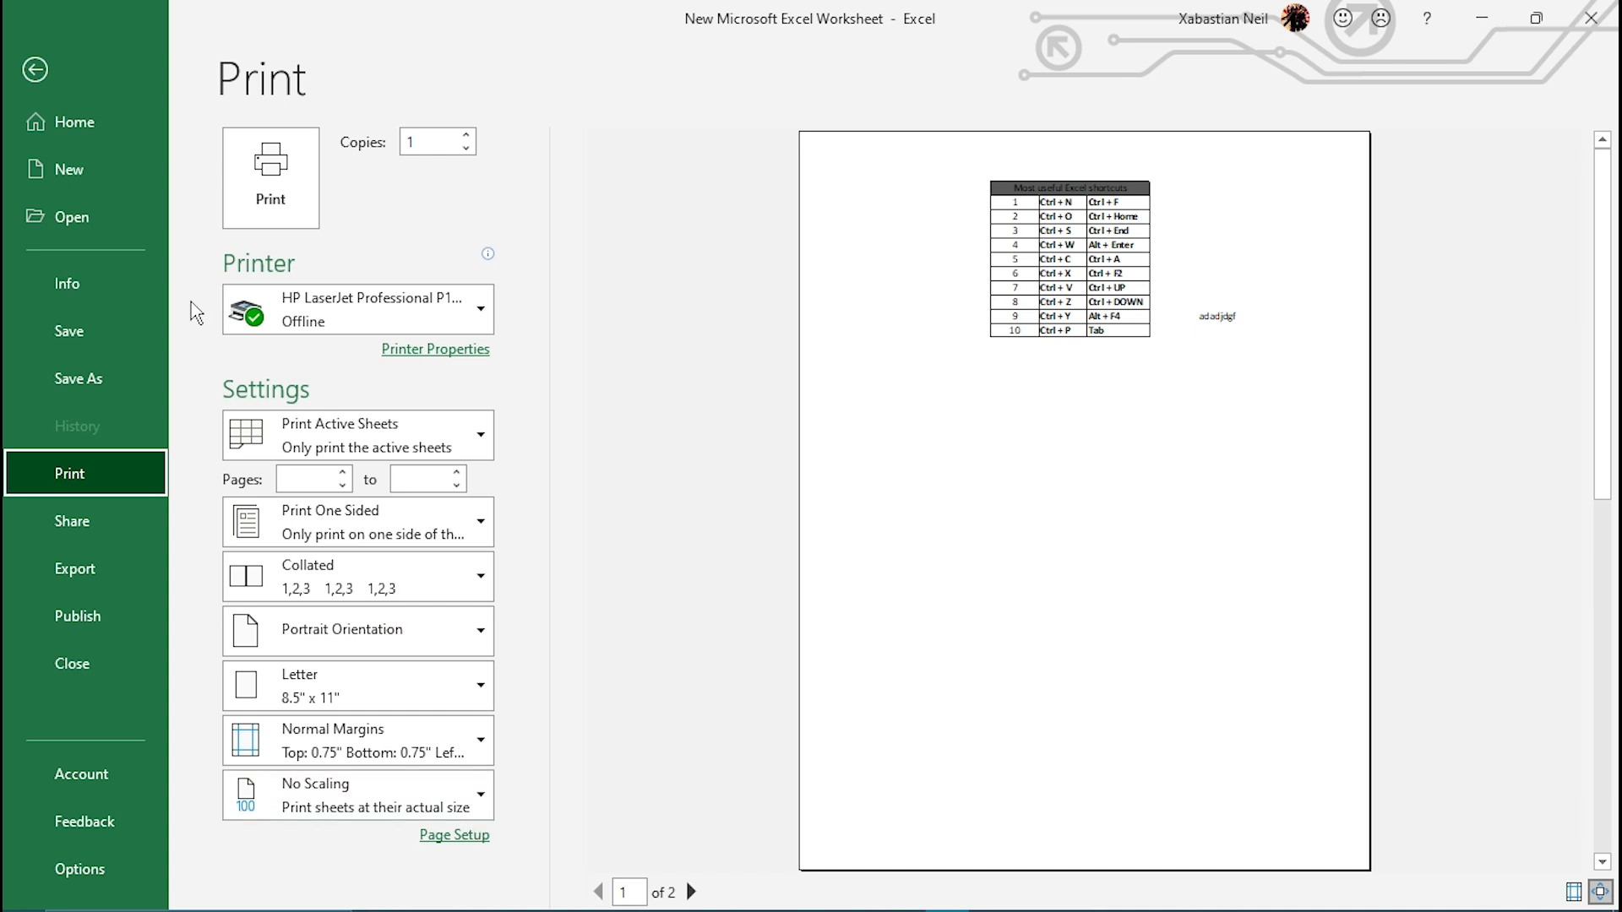
pyautogui.click(58, 84)
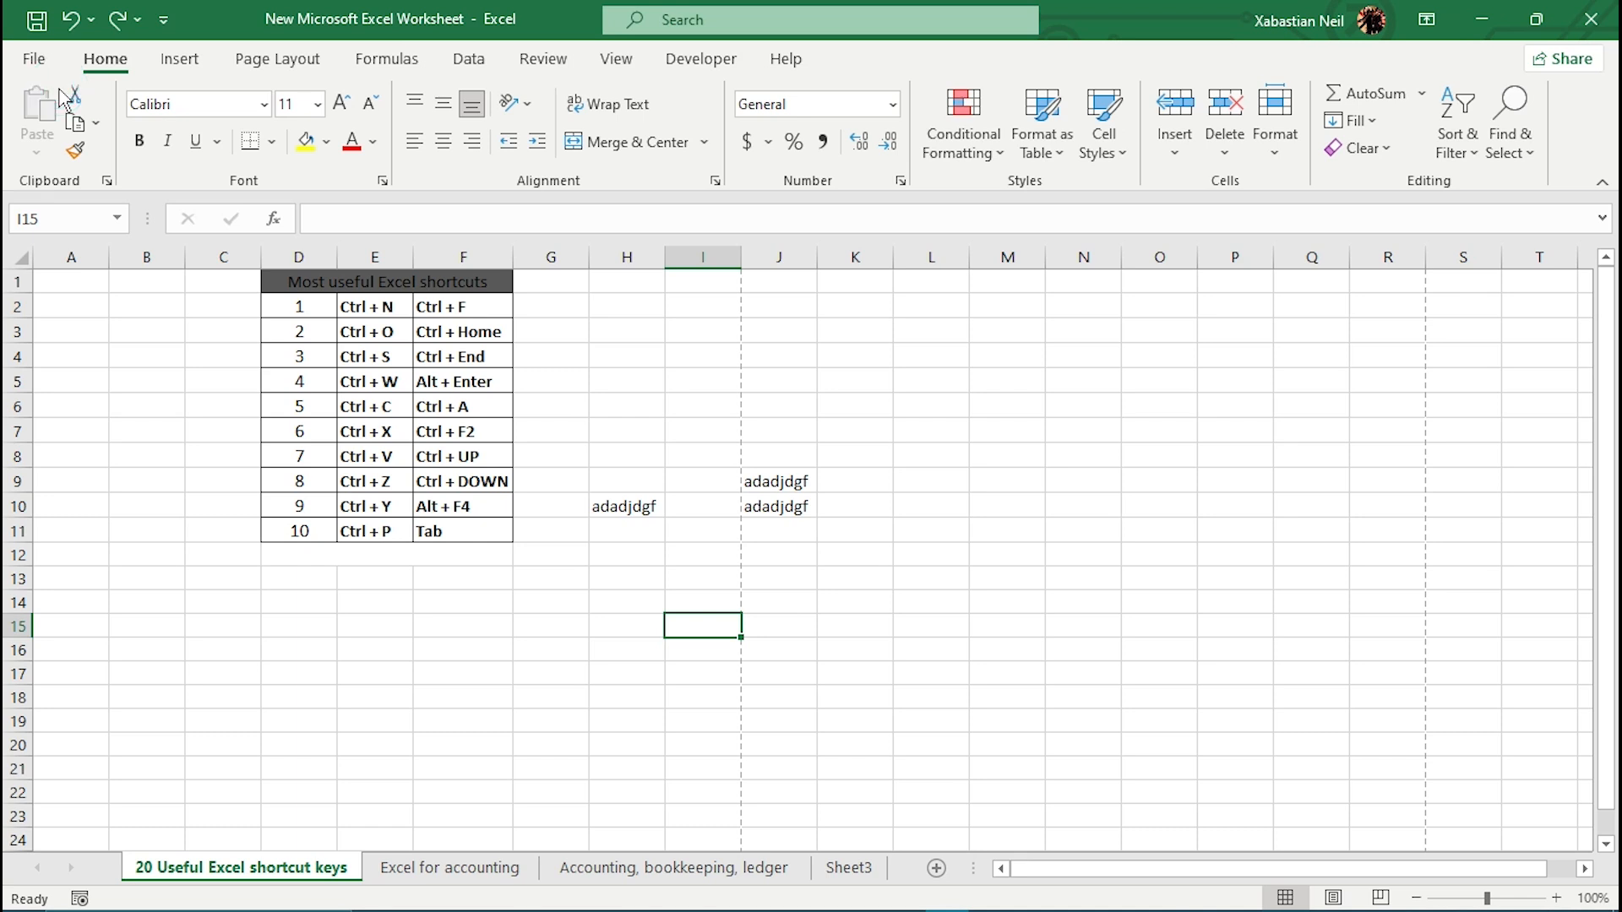
pyautogui.hotkey('ctrl', 'p')
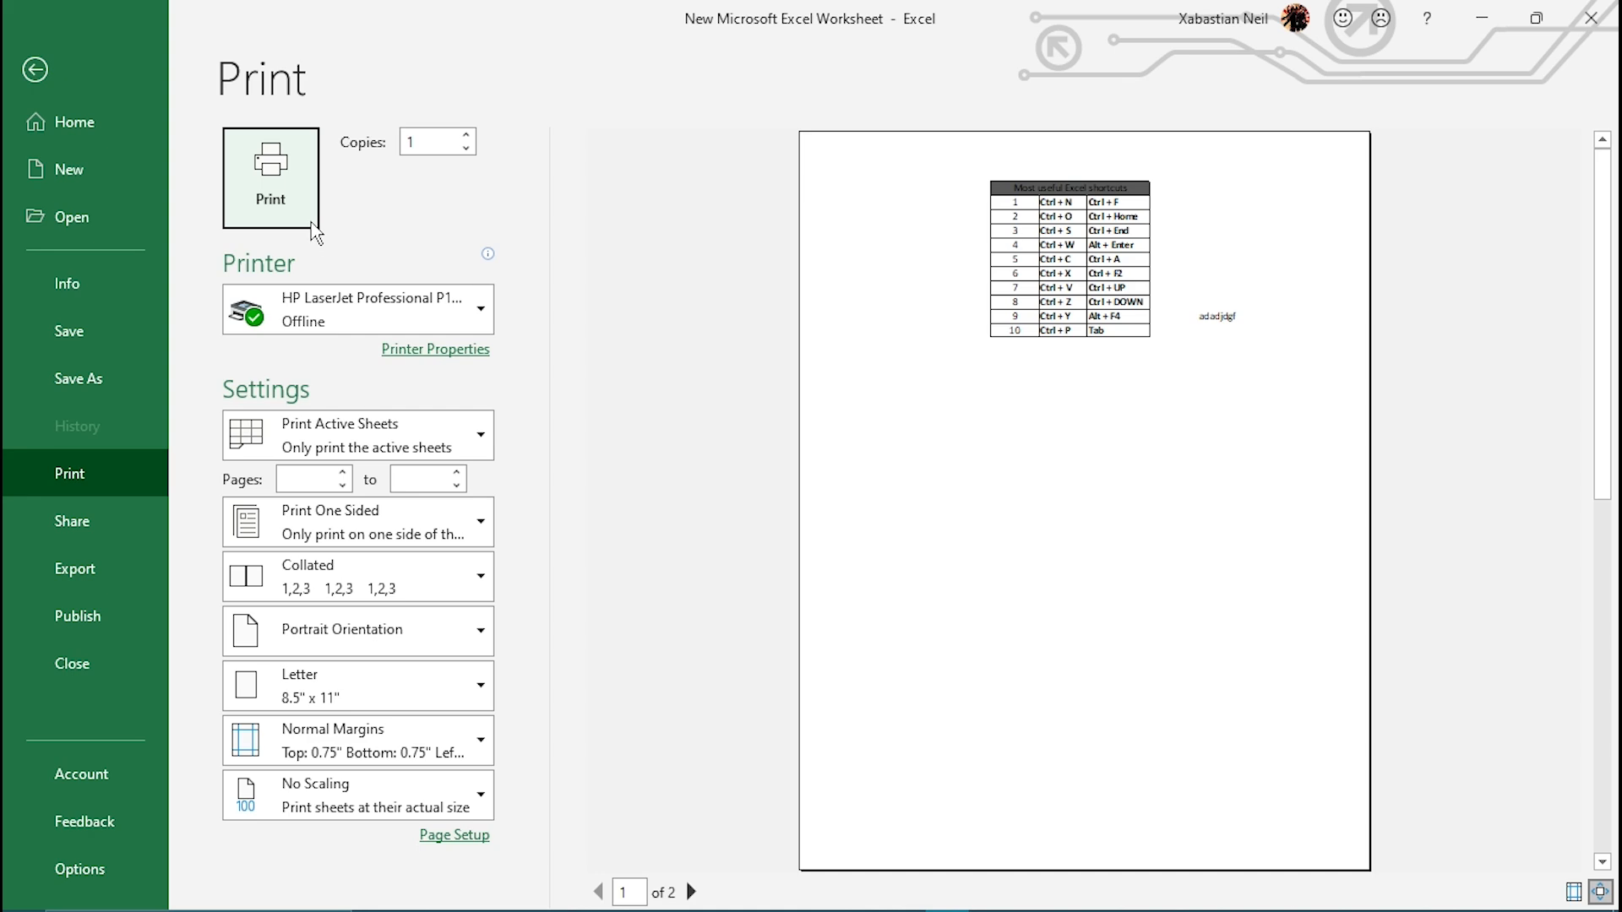
pyautogui.click(61, 67)
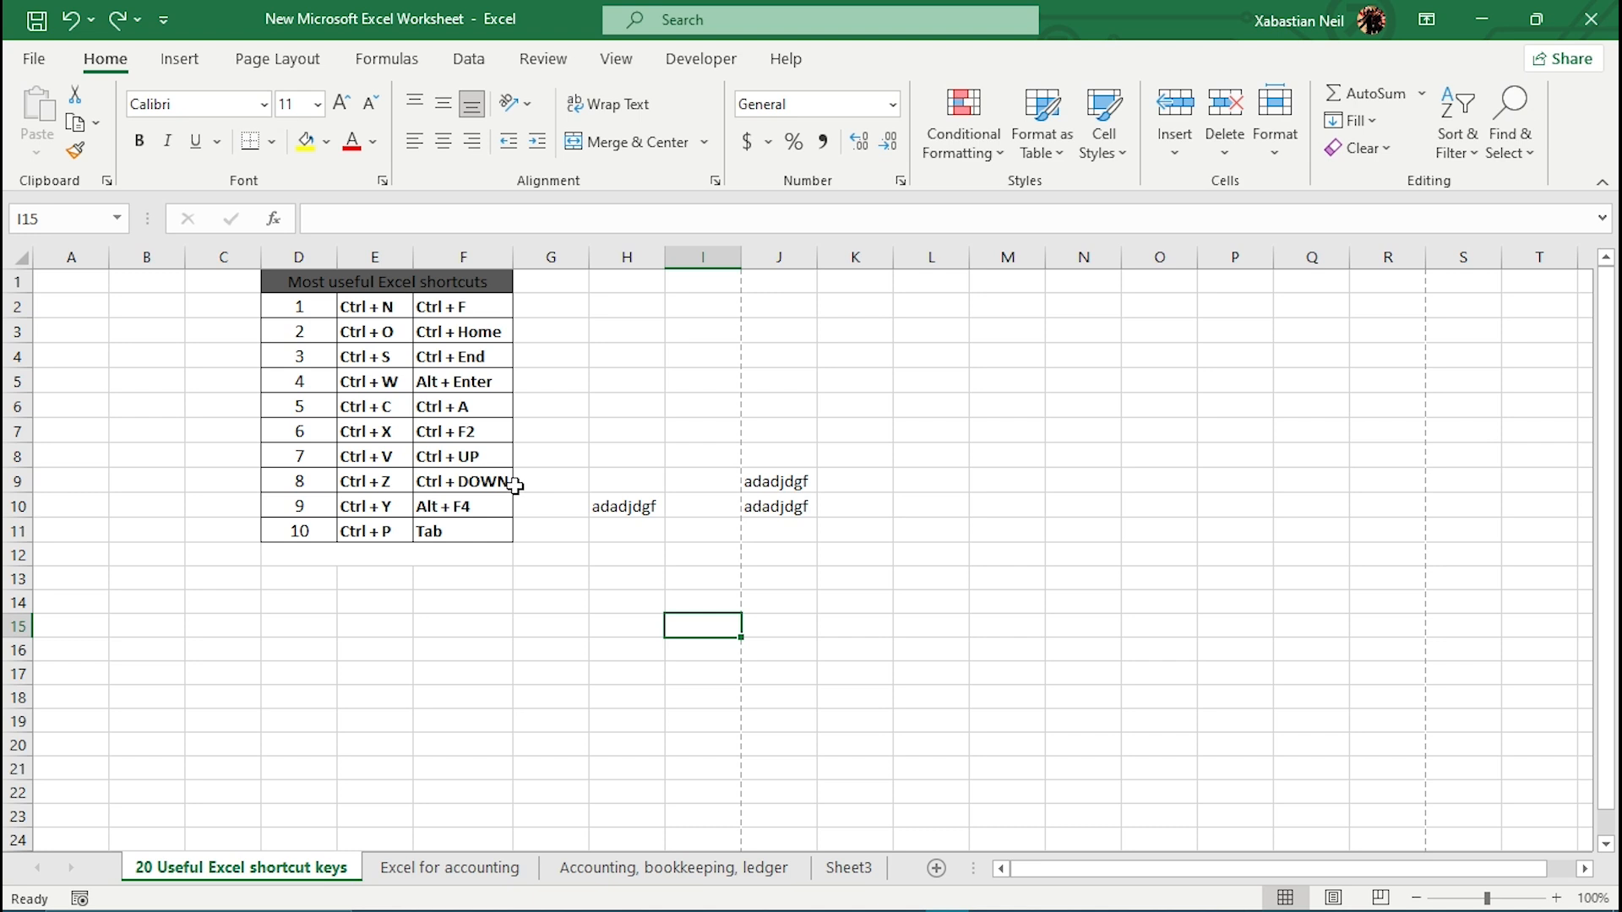
# Open Find and Replace with its replacement options and find all cells containing "Ctrl"
pyautogui.click(675, 405)
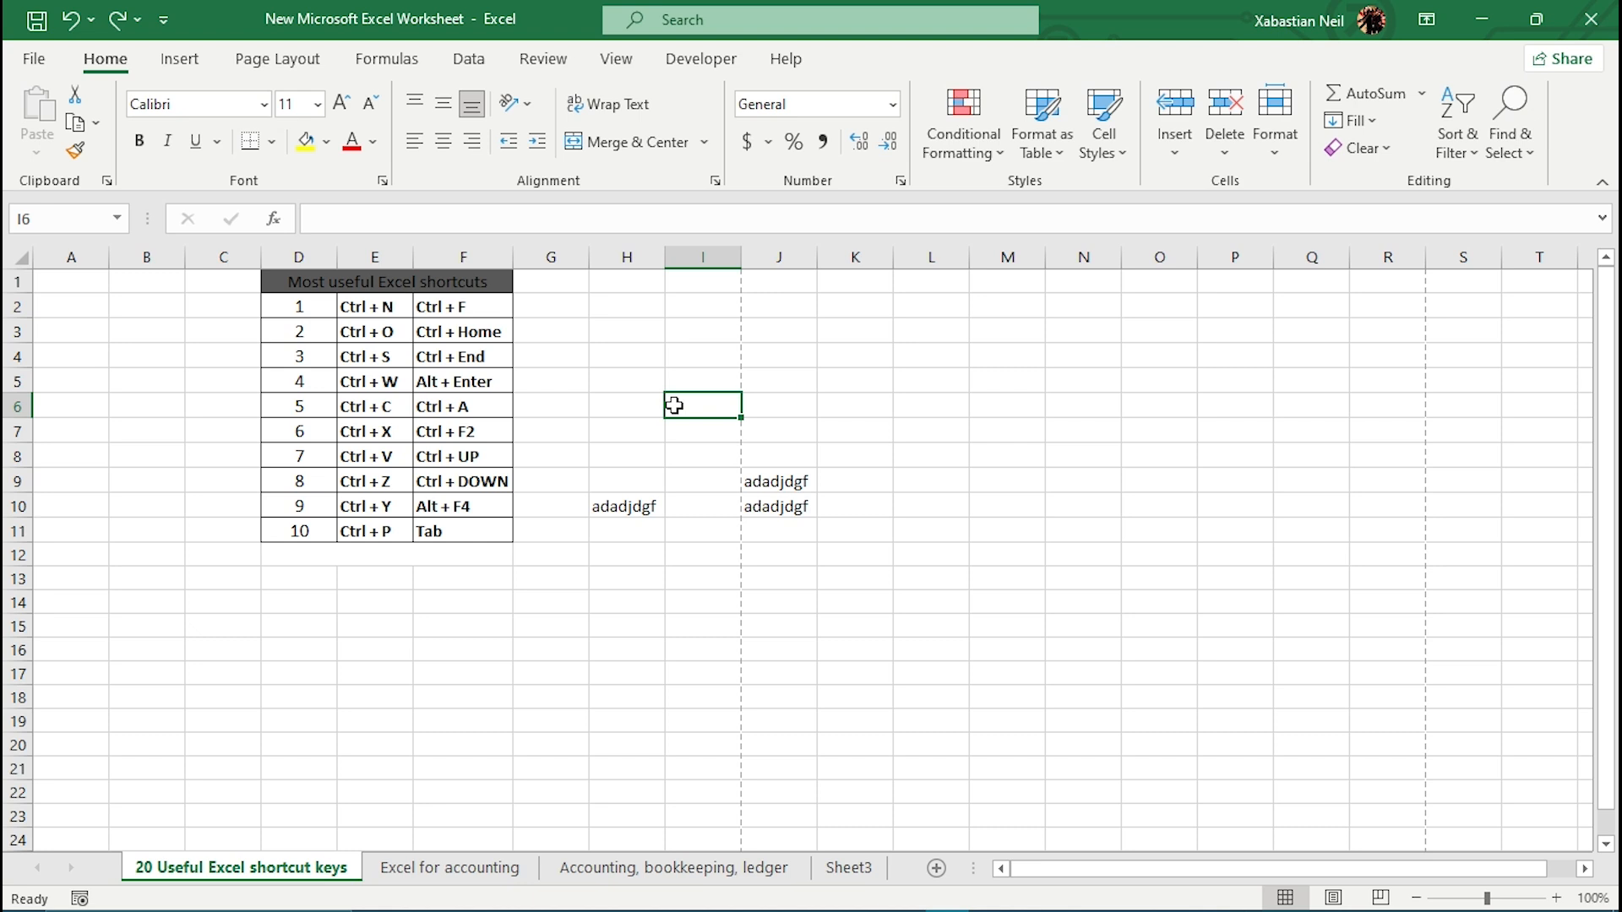
pyautogui.hotkey('ctrl', 'f')
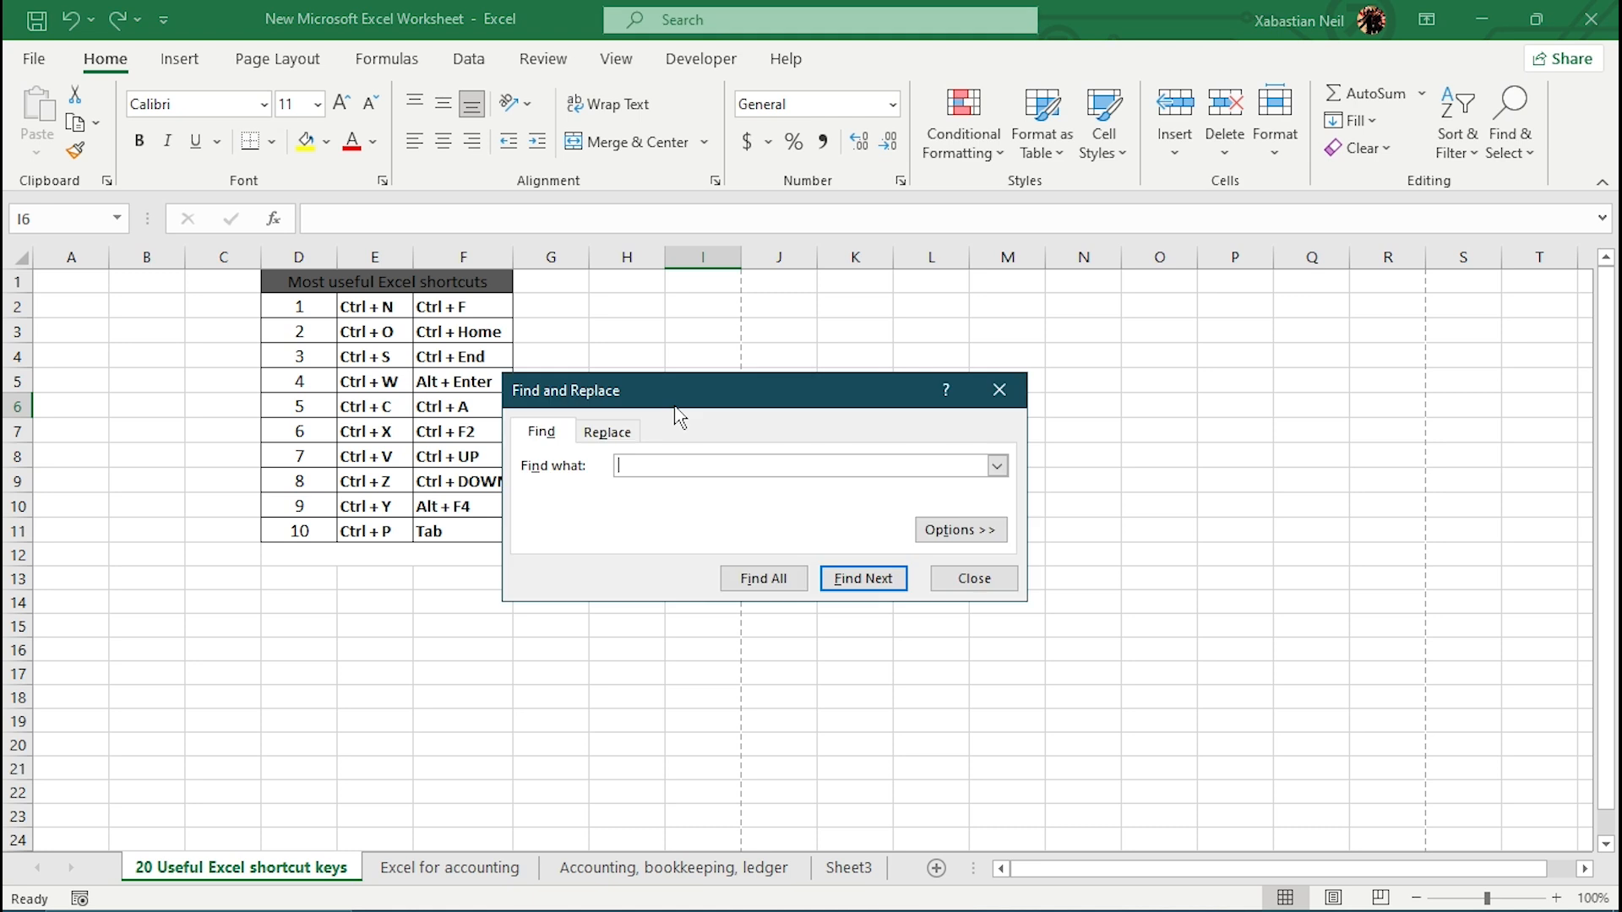
pyautogui.moveTo(752, 386); pyautogui.dragTo(781, 346)
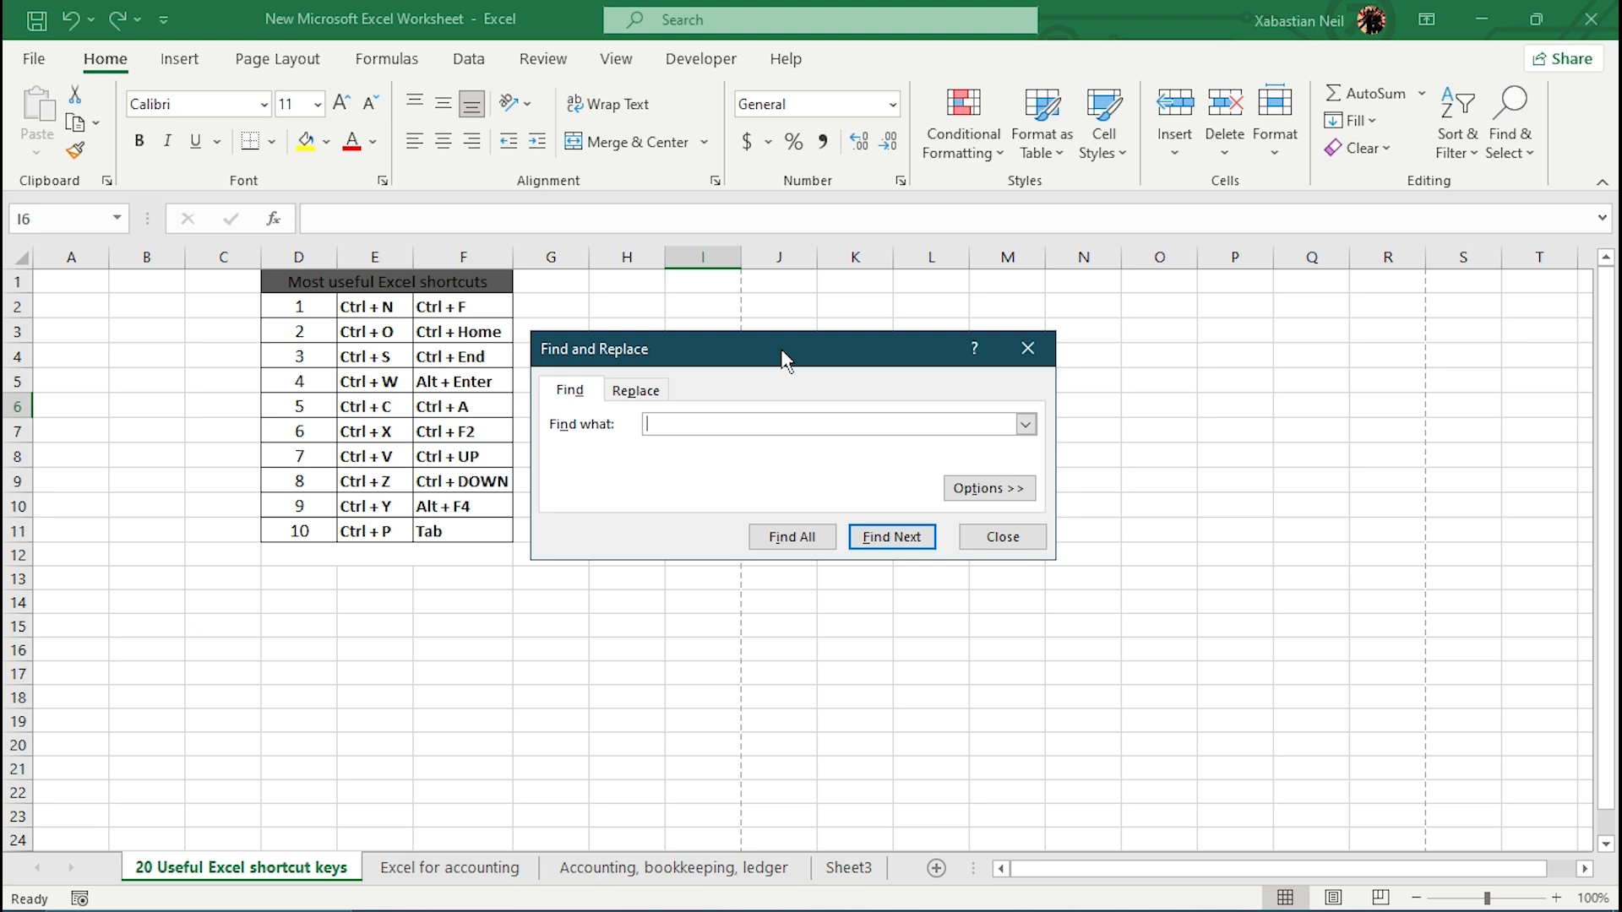
pyautogui.click(635, 393)
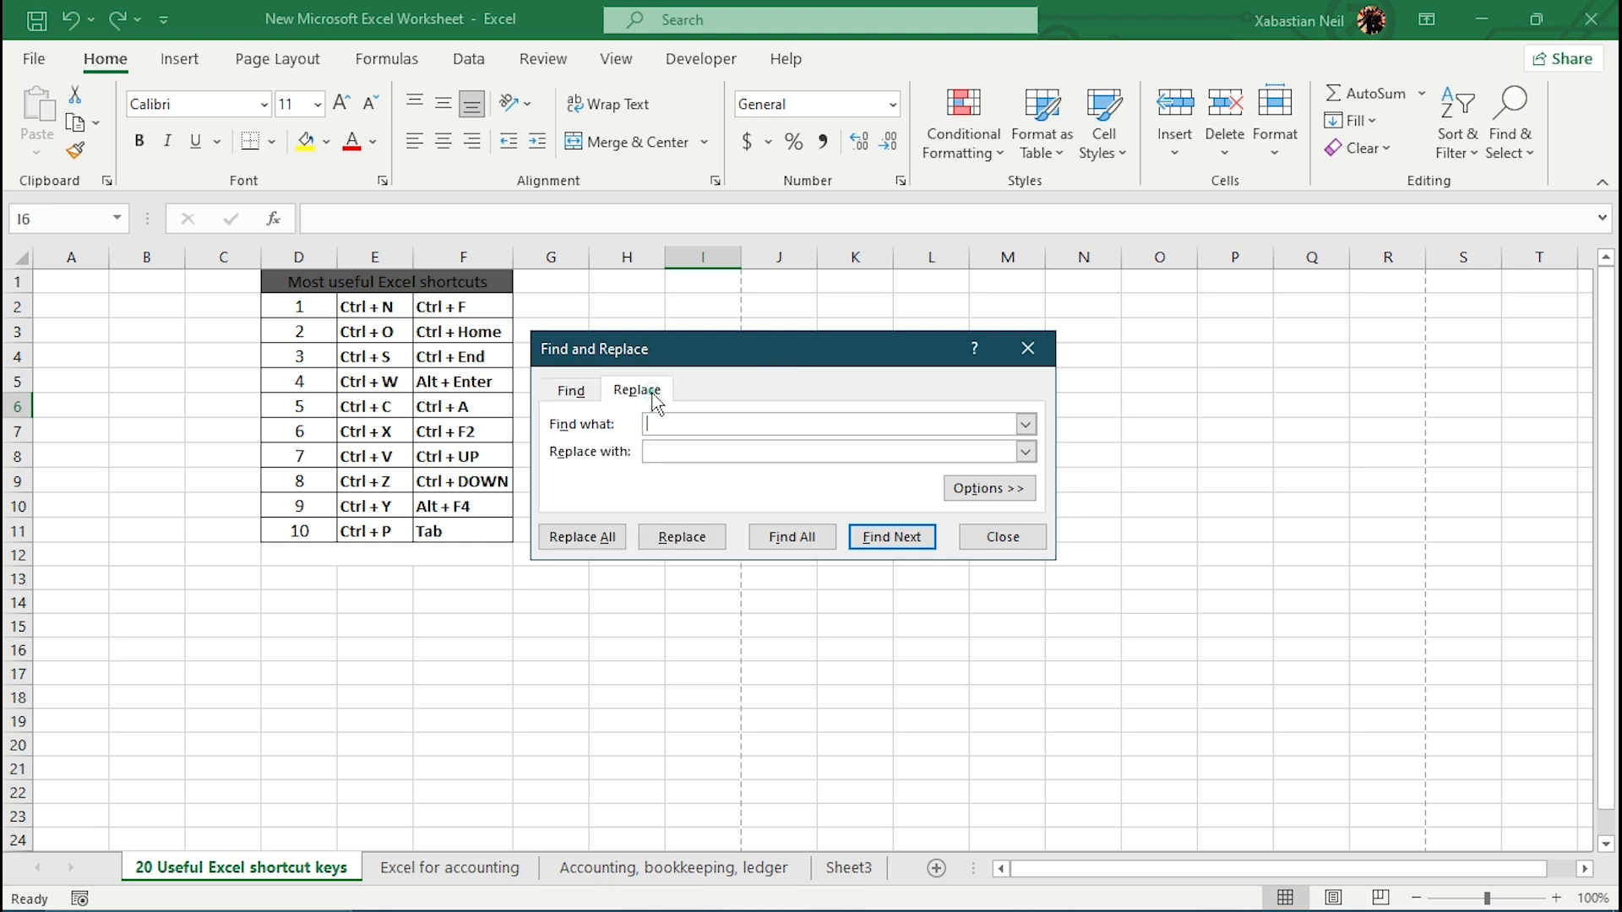
pyautogui.click(693, 423)
pyautogui.click(792, 537)
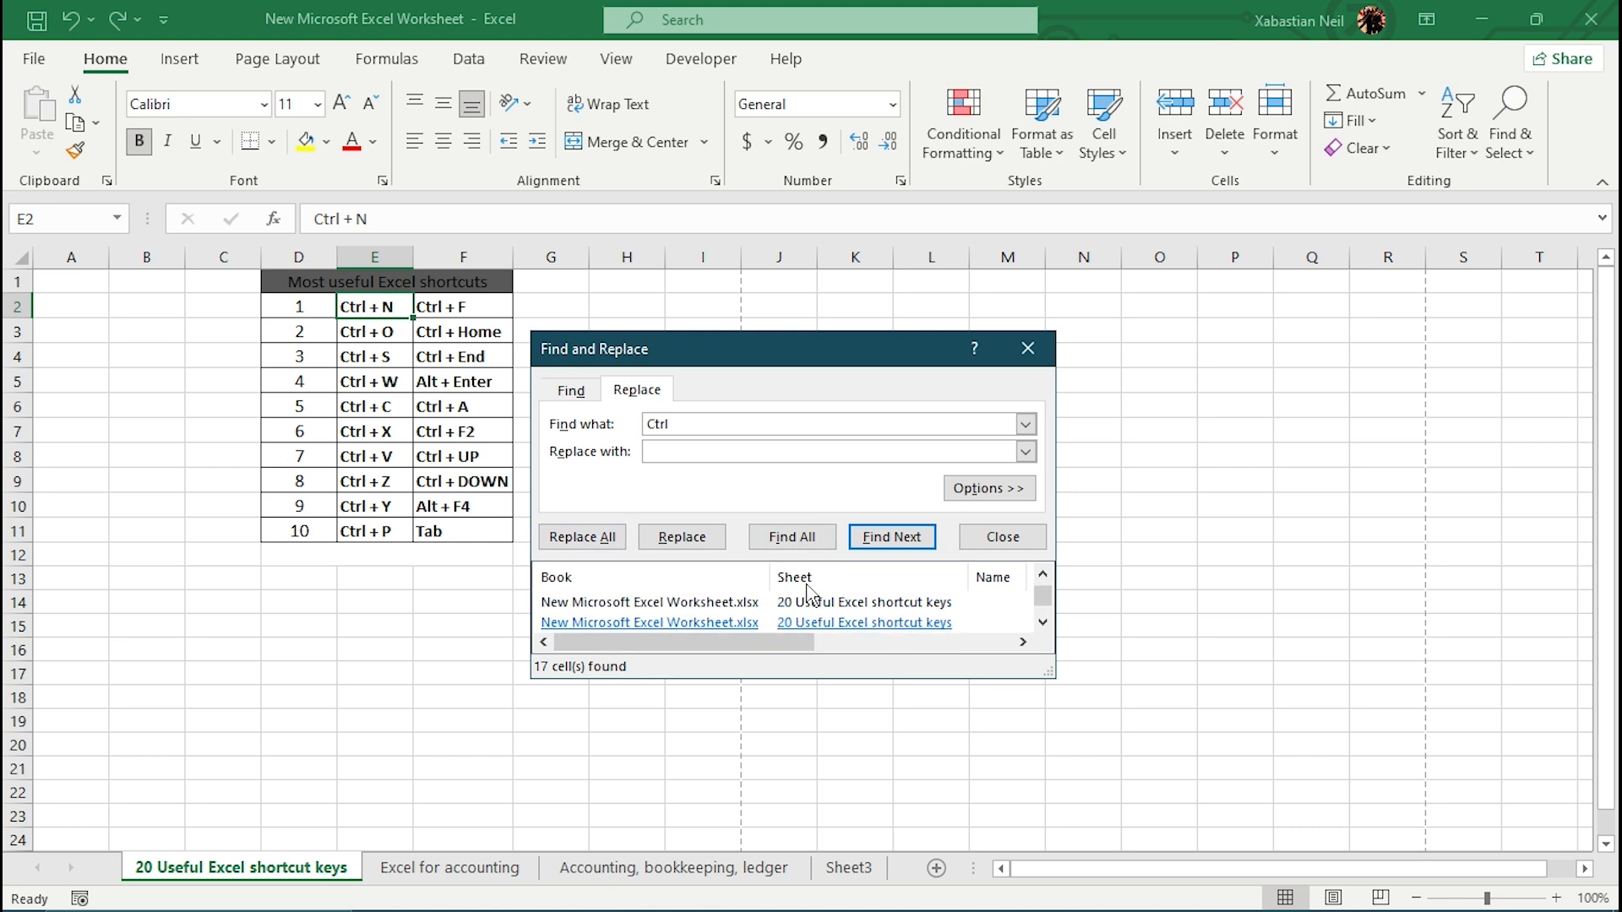
# Replace every occurrence of "Ctrl" in the sheet with "r"
pyautogui.click(699, 453)
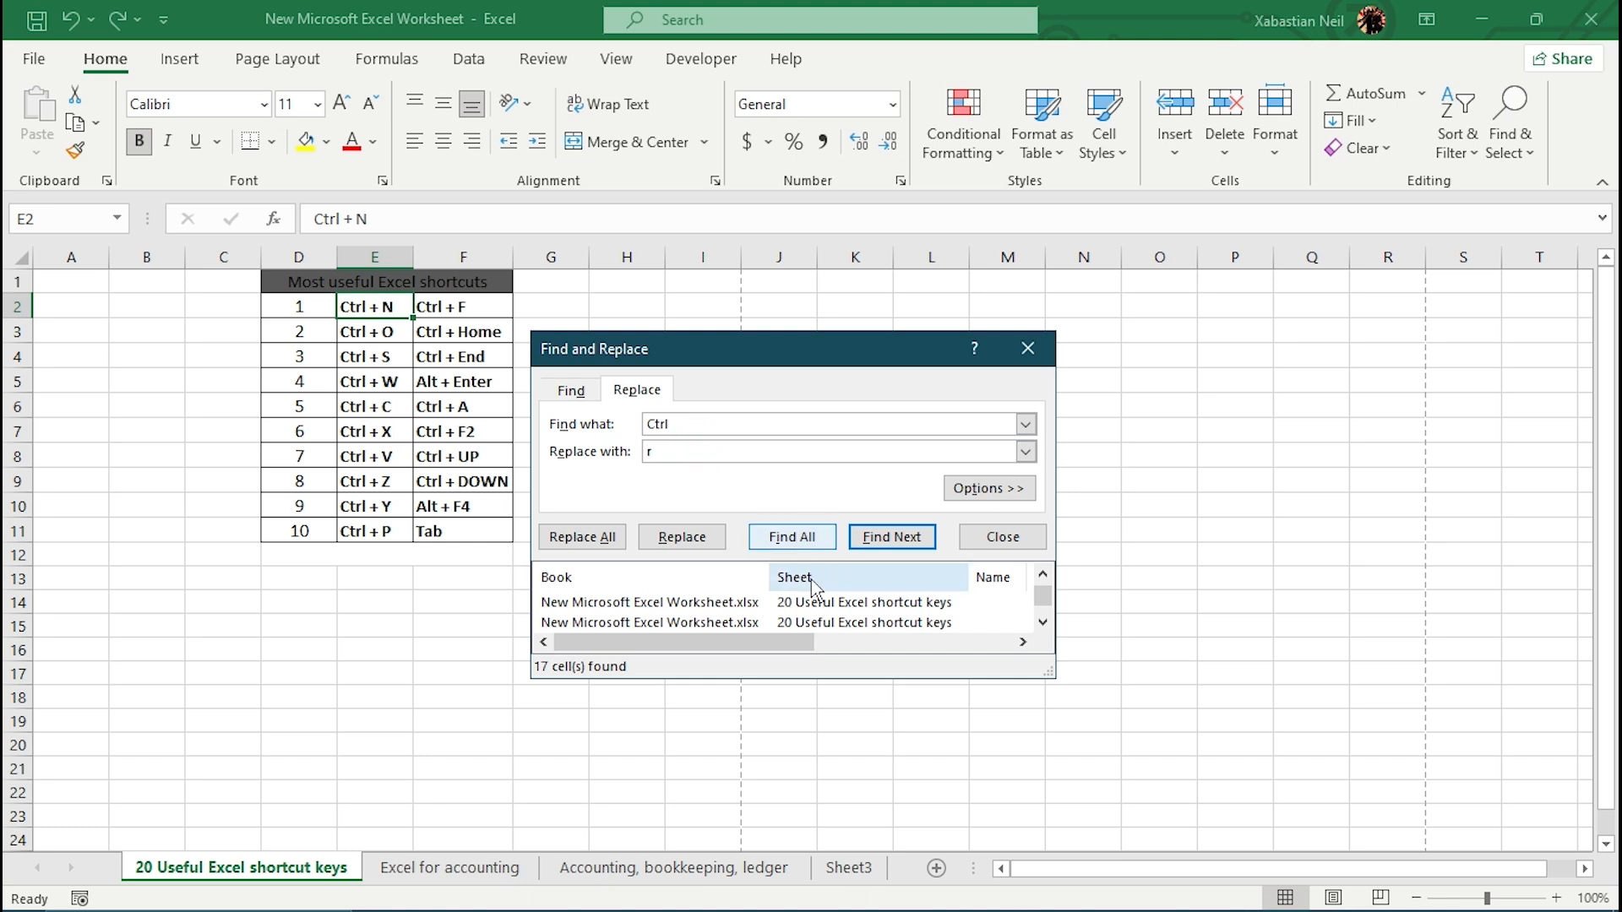
pyautogui.click(816, 548)
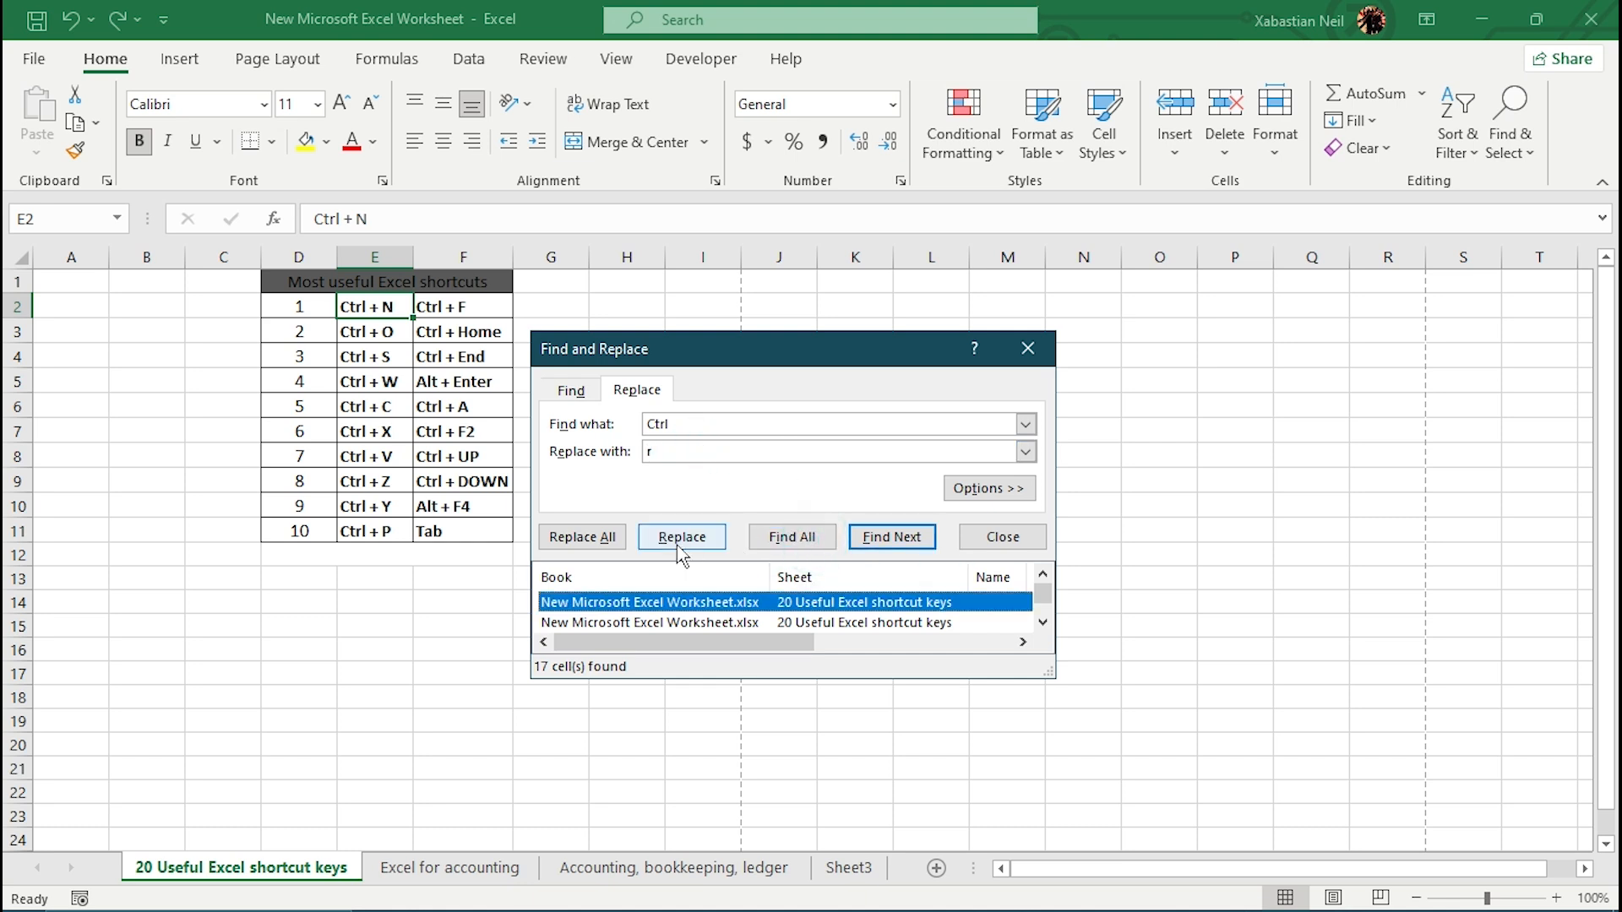
pyautogui.click(878, 539)
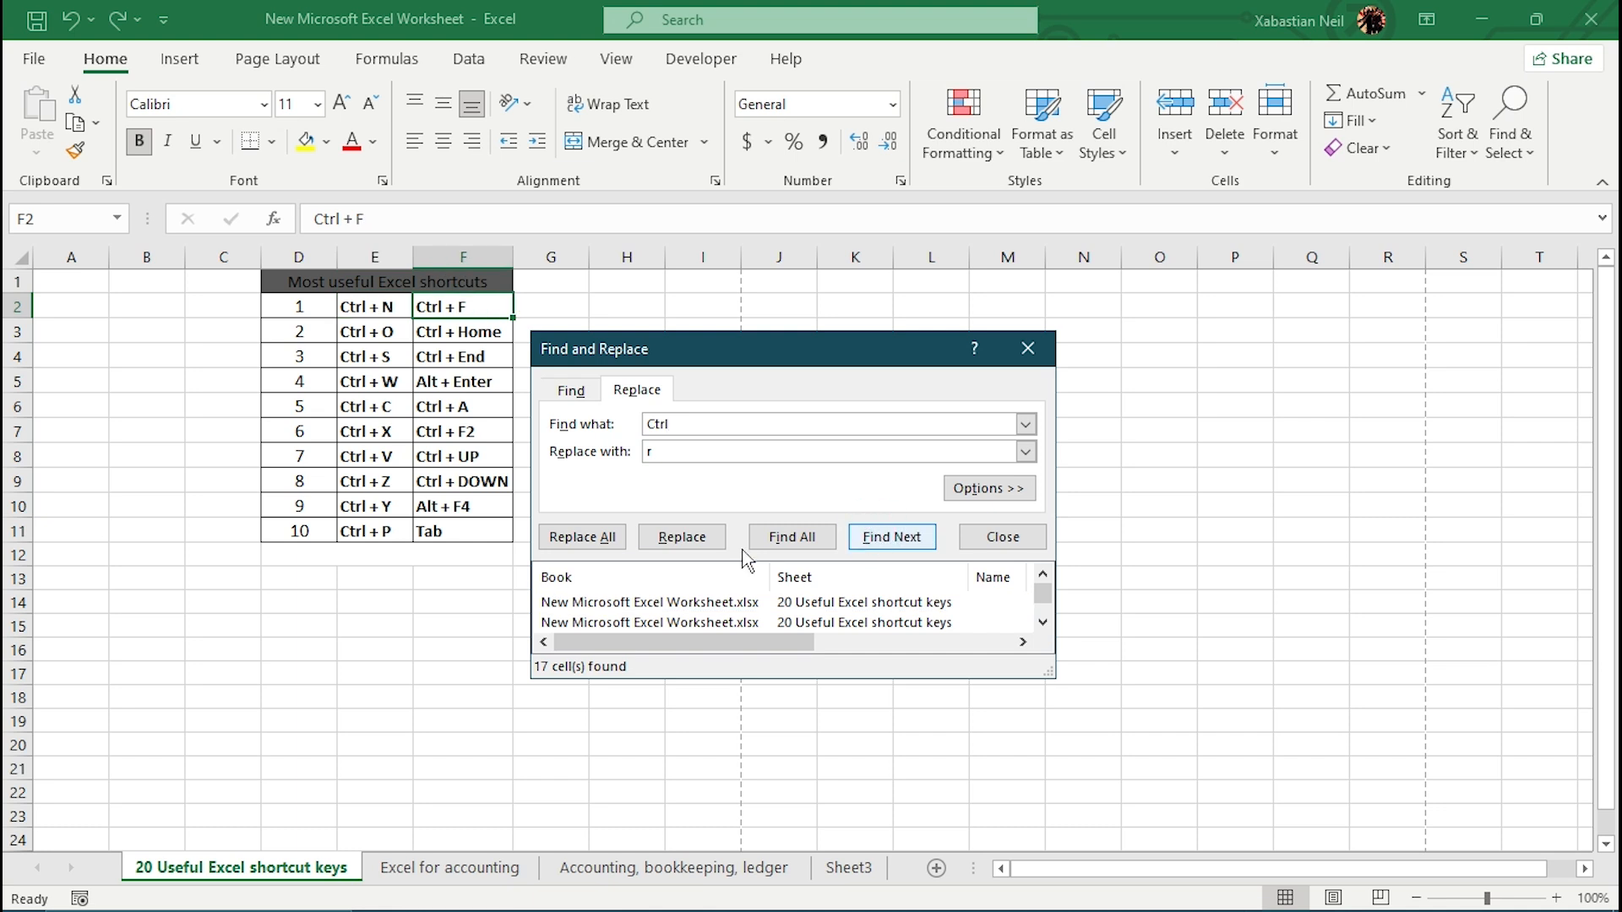
pyautogui.click(614, 541)
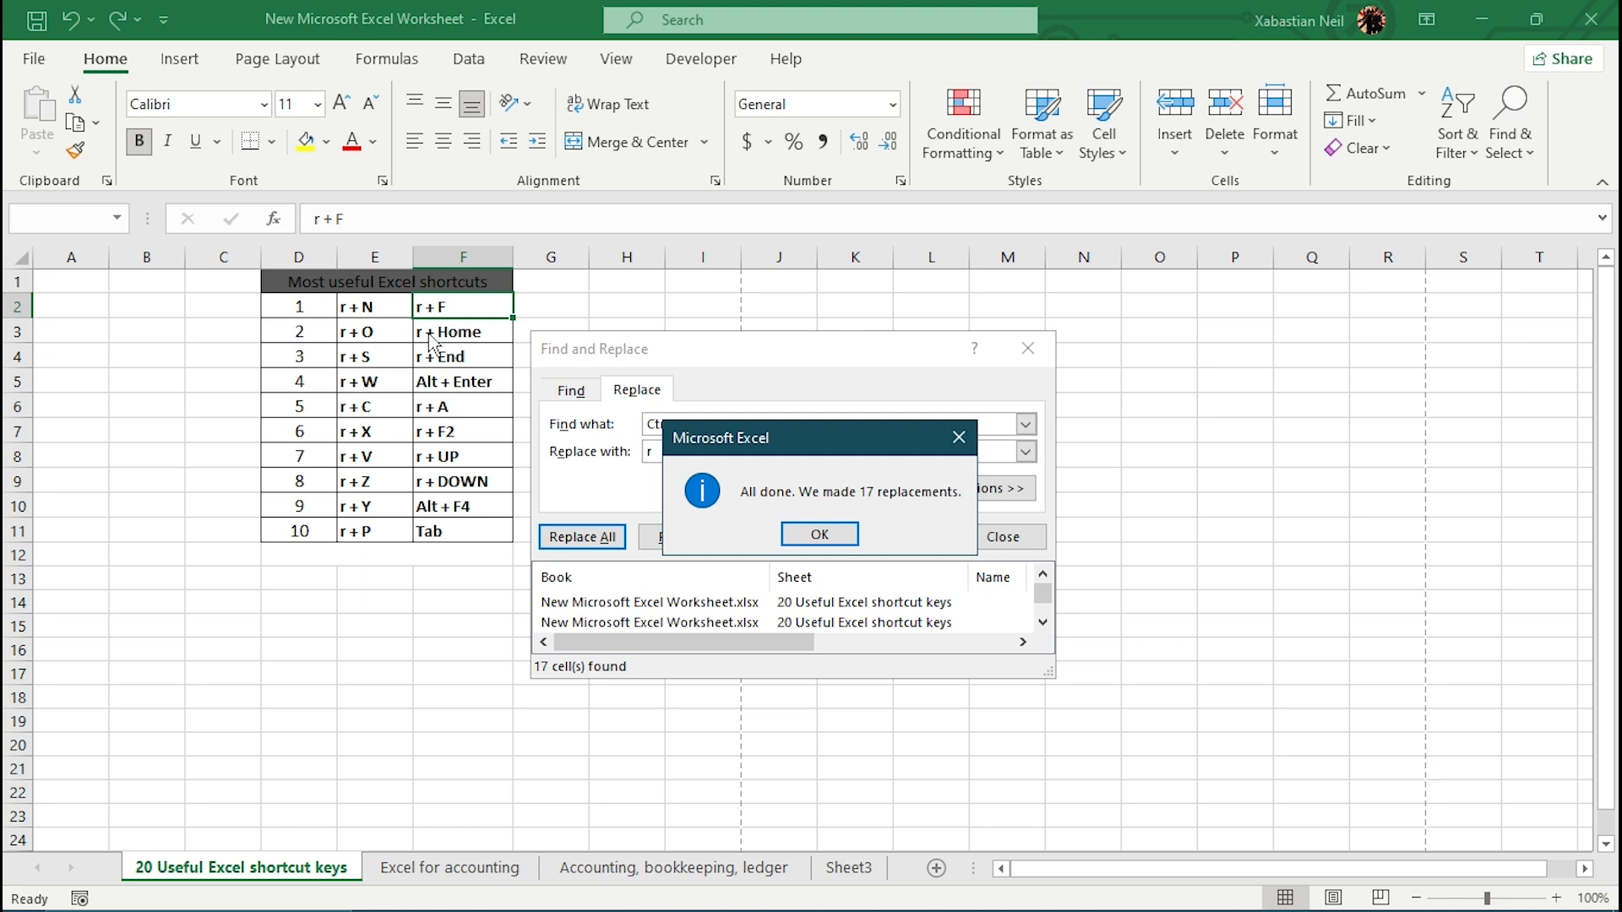
pyautogui.click(821, 534)
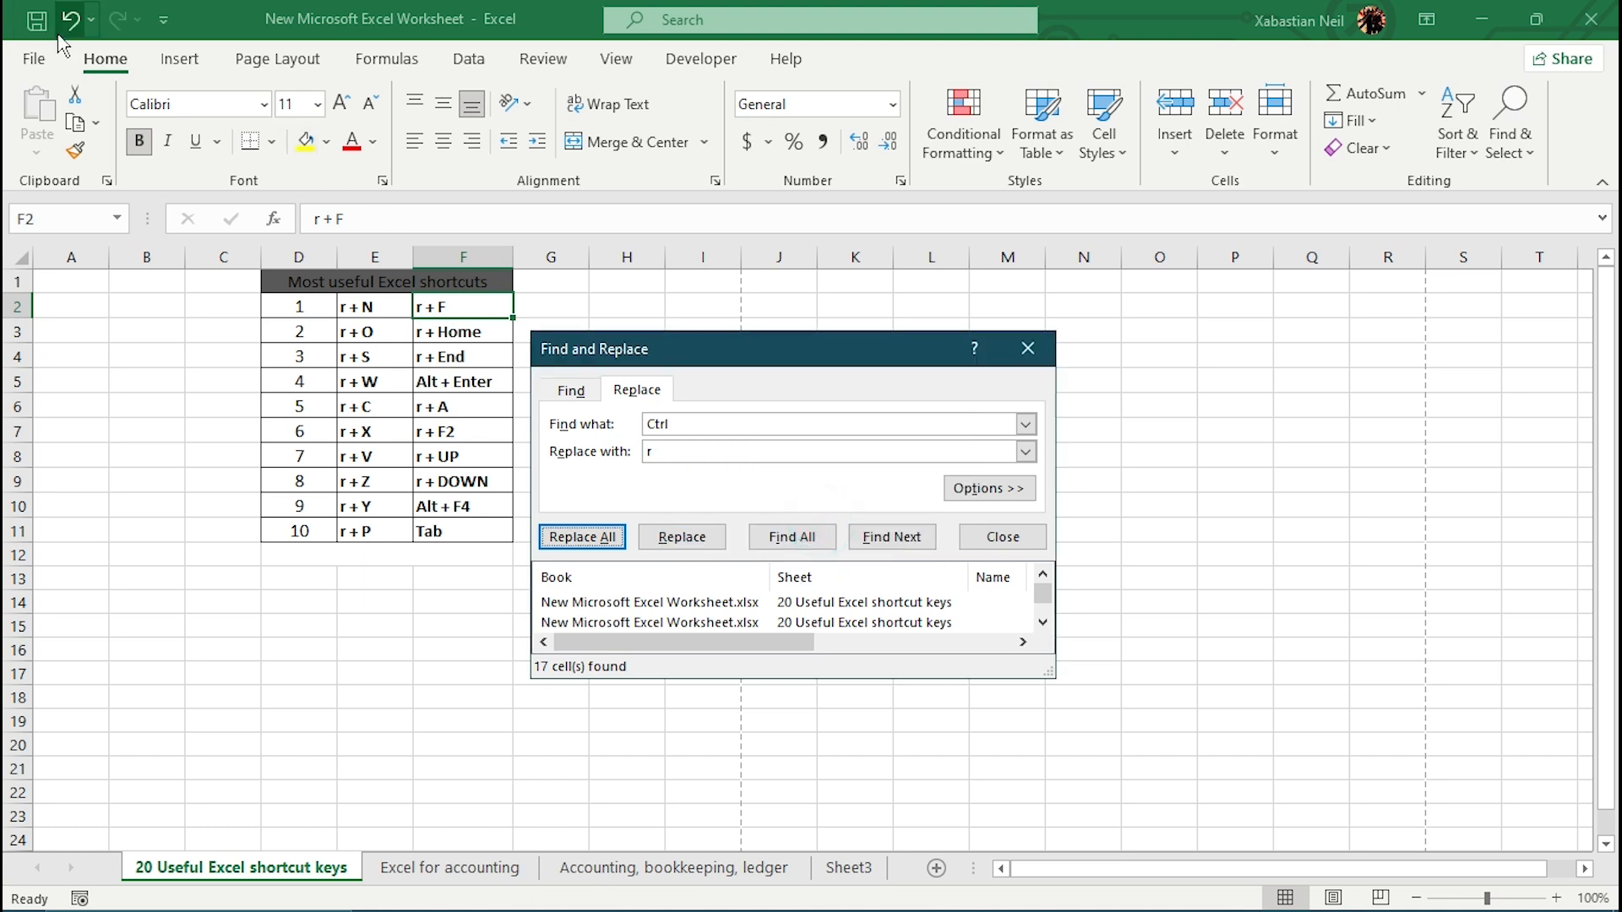
# Replace every occurrence of "r" in the sheet with "Ctrl"
pyautogui.click(726, 419)
pyautogui.press('BackSpace')
pyautogui.write('r')
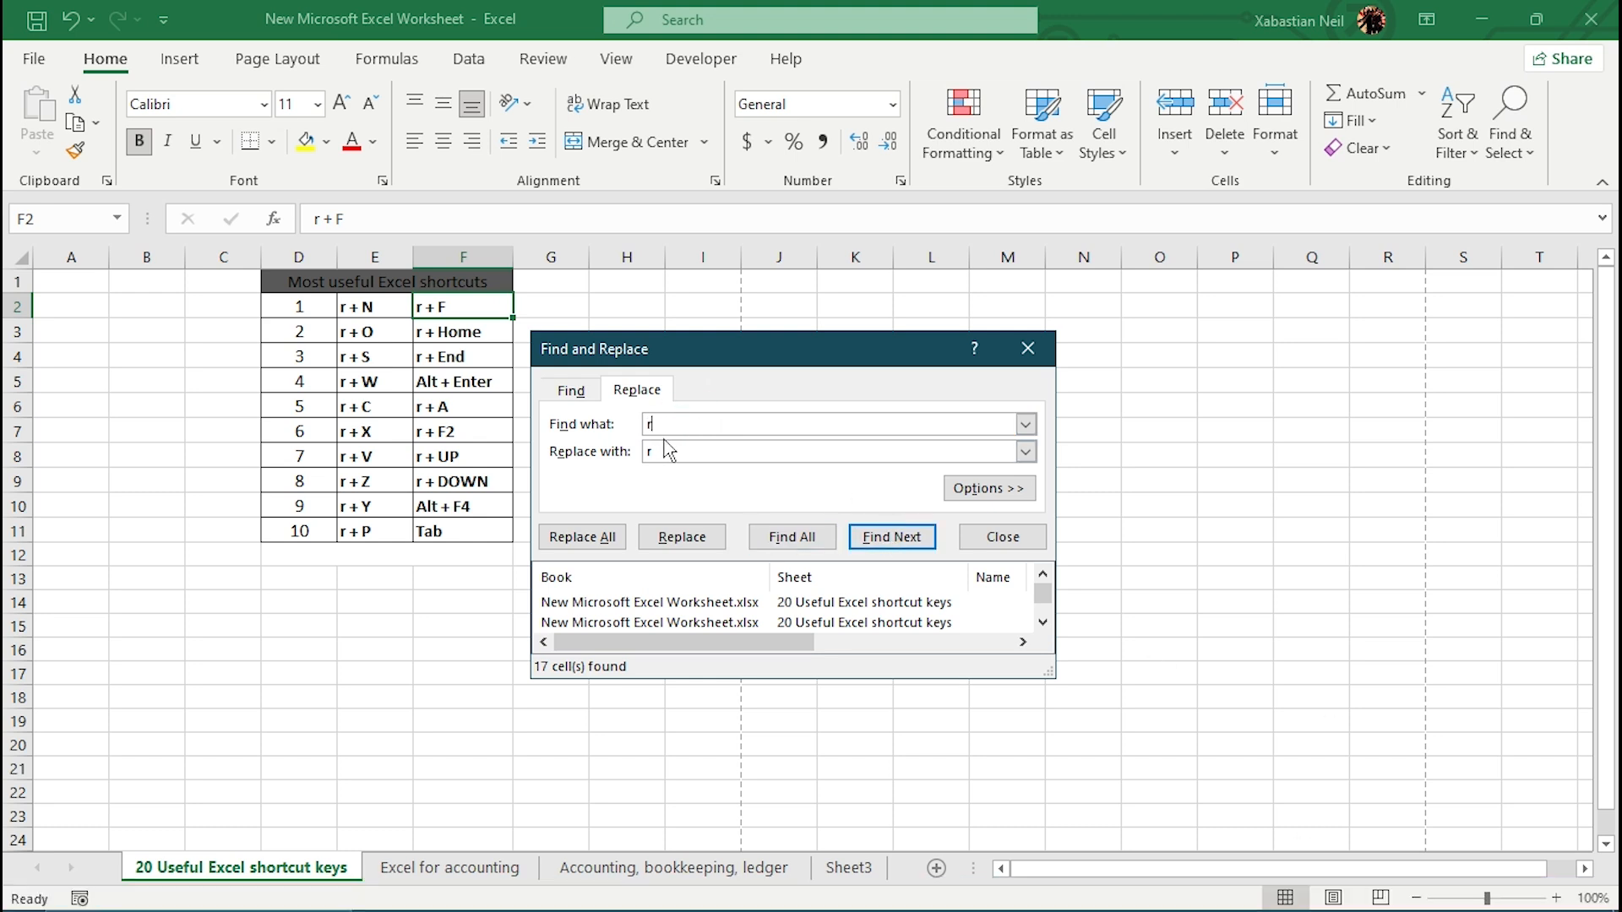
pyautogui.click(672, 450)
pyautogui.press('BackSpace')
pyautogui.click(583, 537)
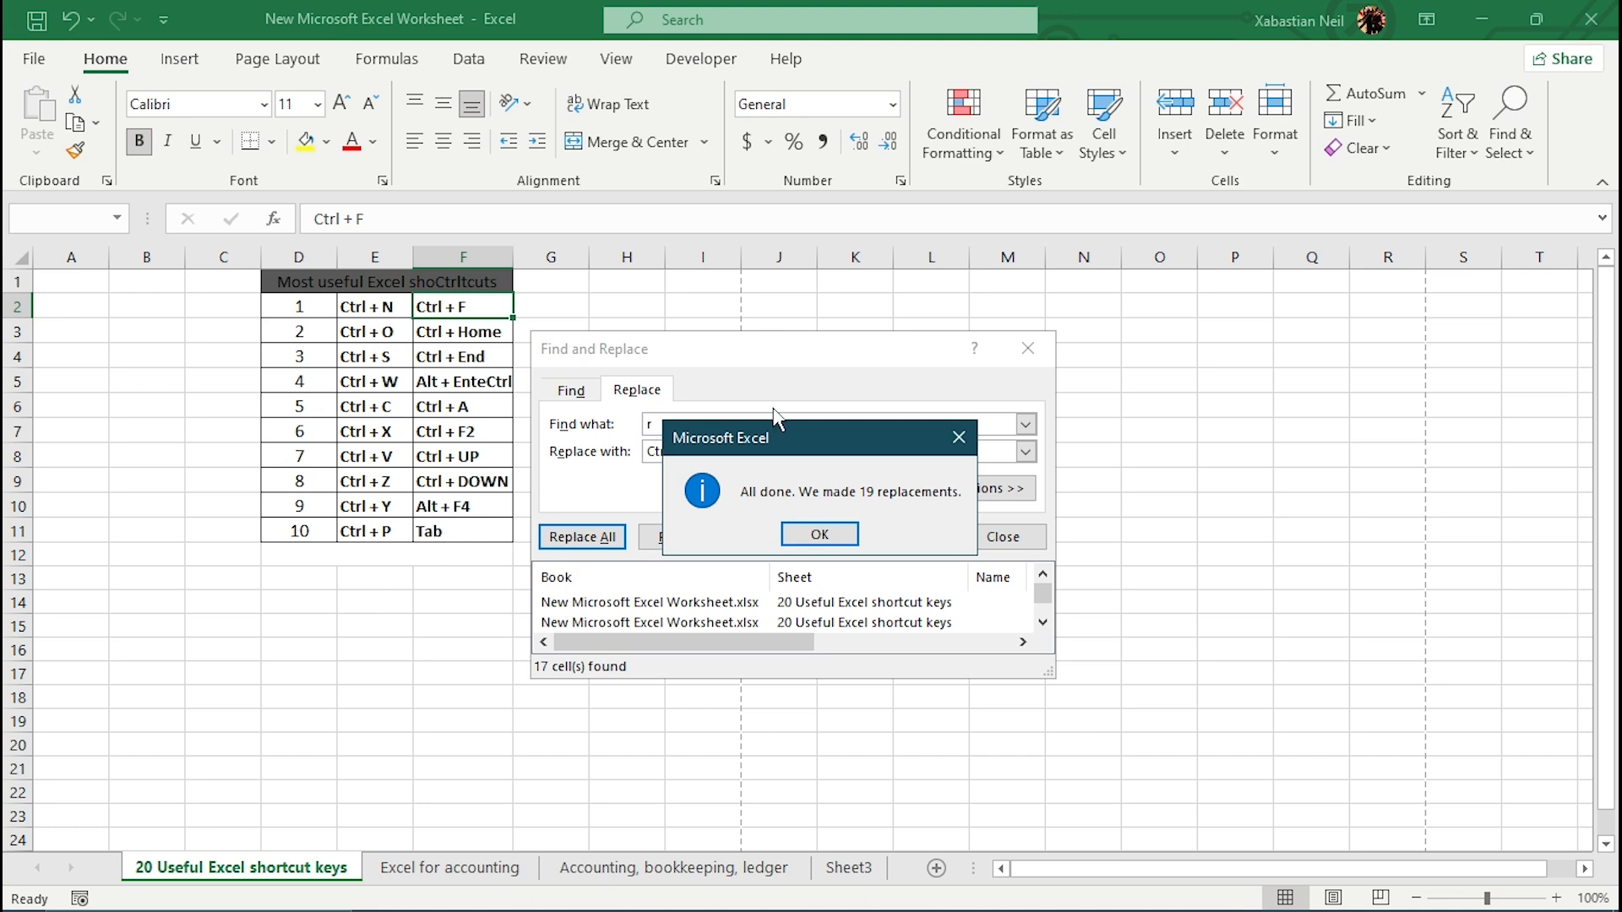
pyautogui.click(831, 525)
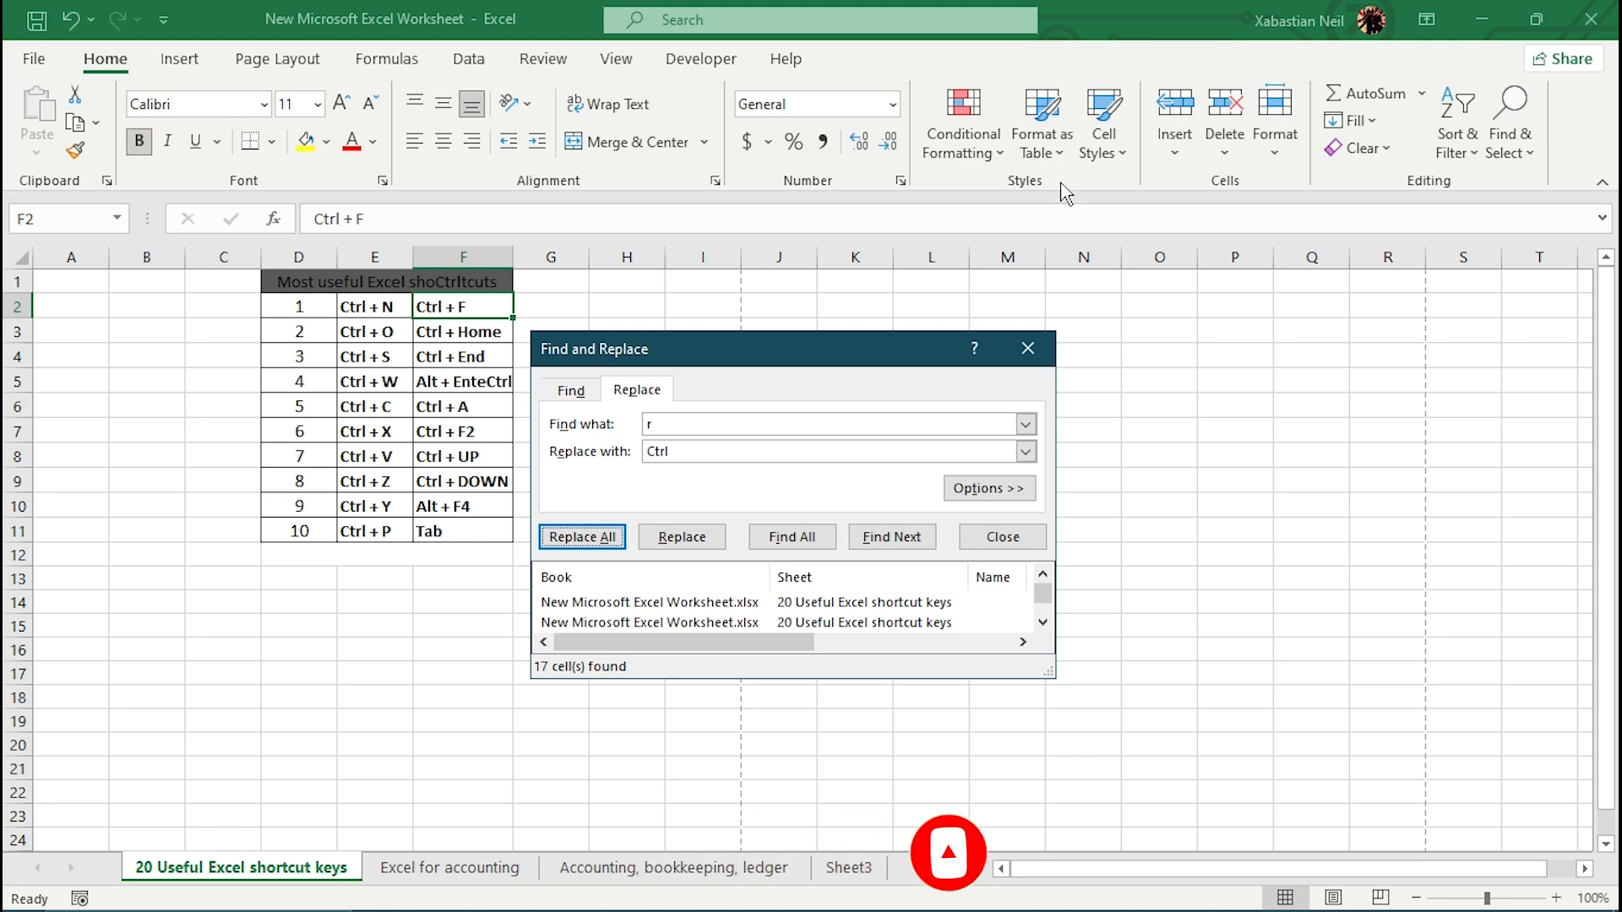
# Display the available Find & Select commands and close the Find and Replace dialog
pyautogui.click(1520, 144)
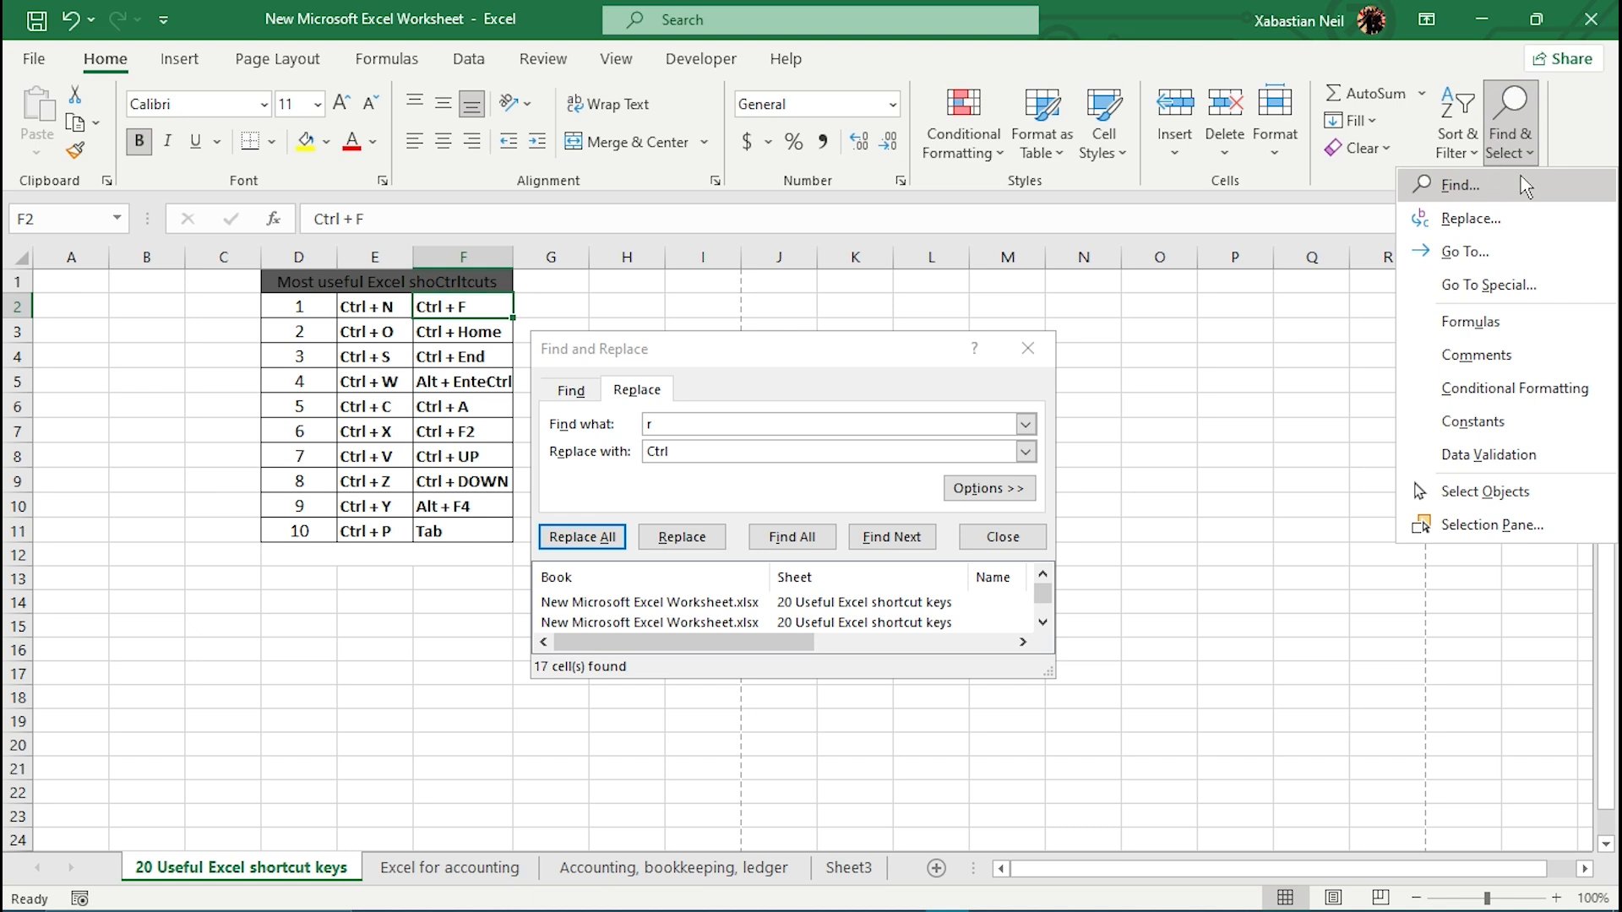
pyautogui.click(1047, 350)
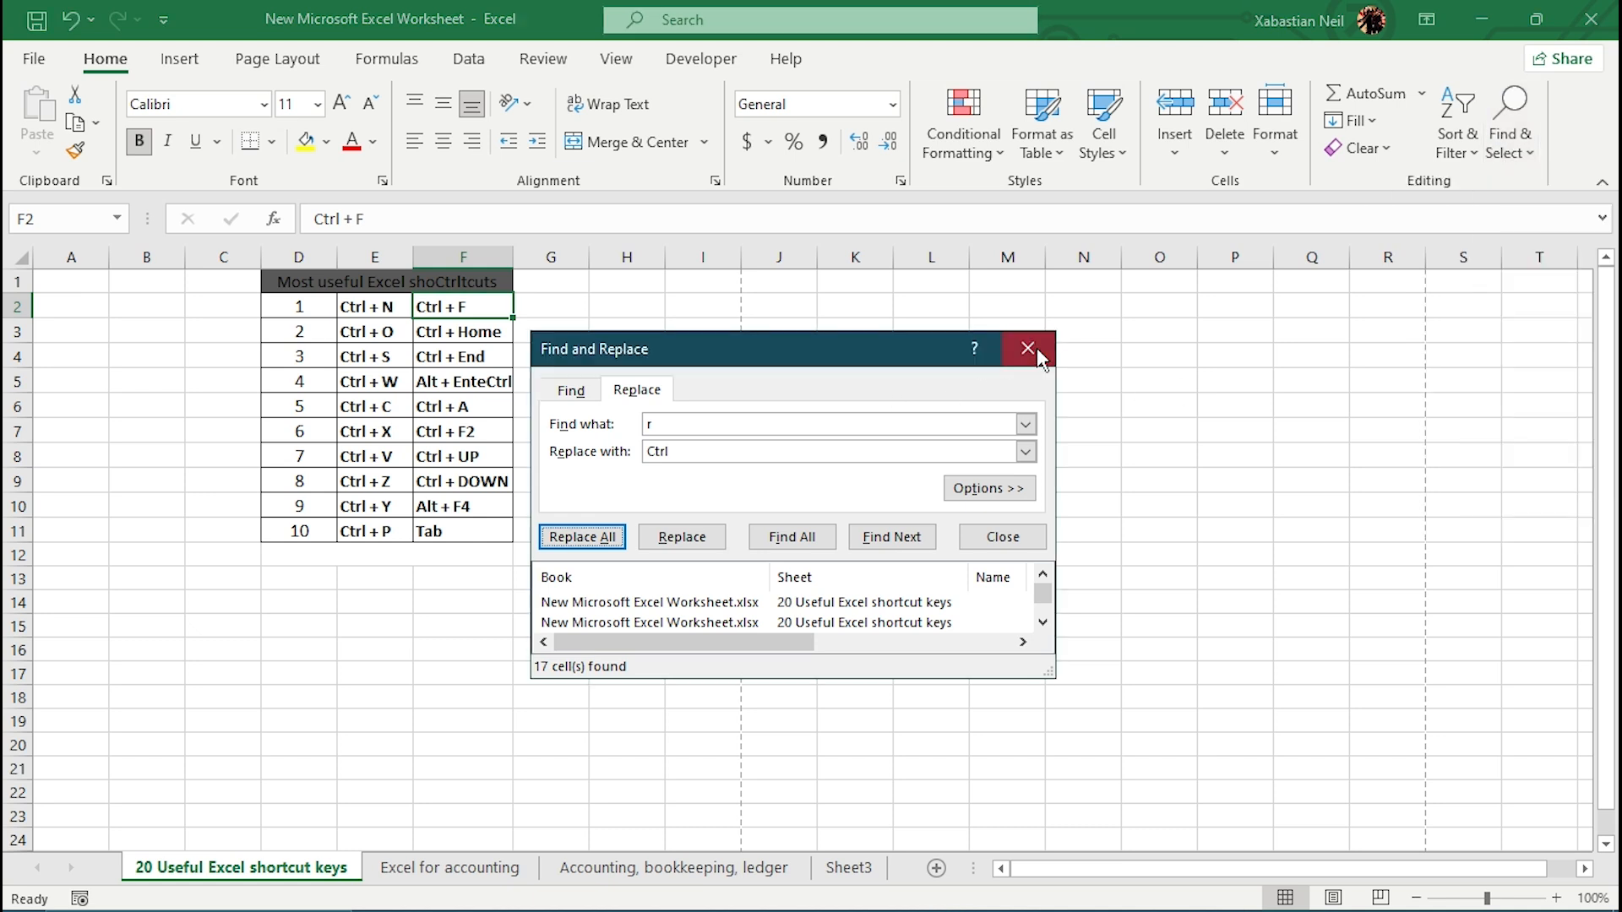
pyautogui.click(1036, 347)
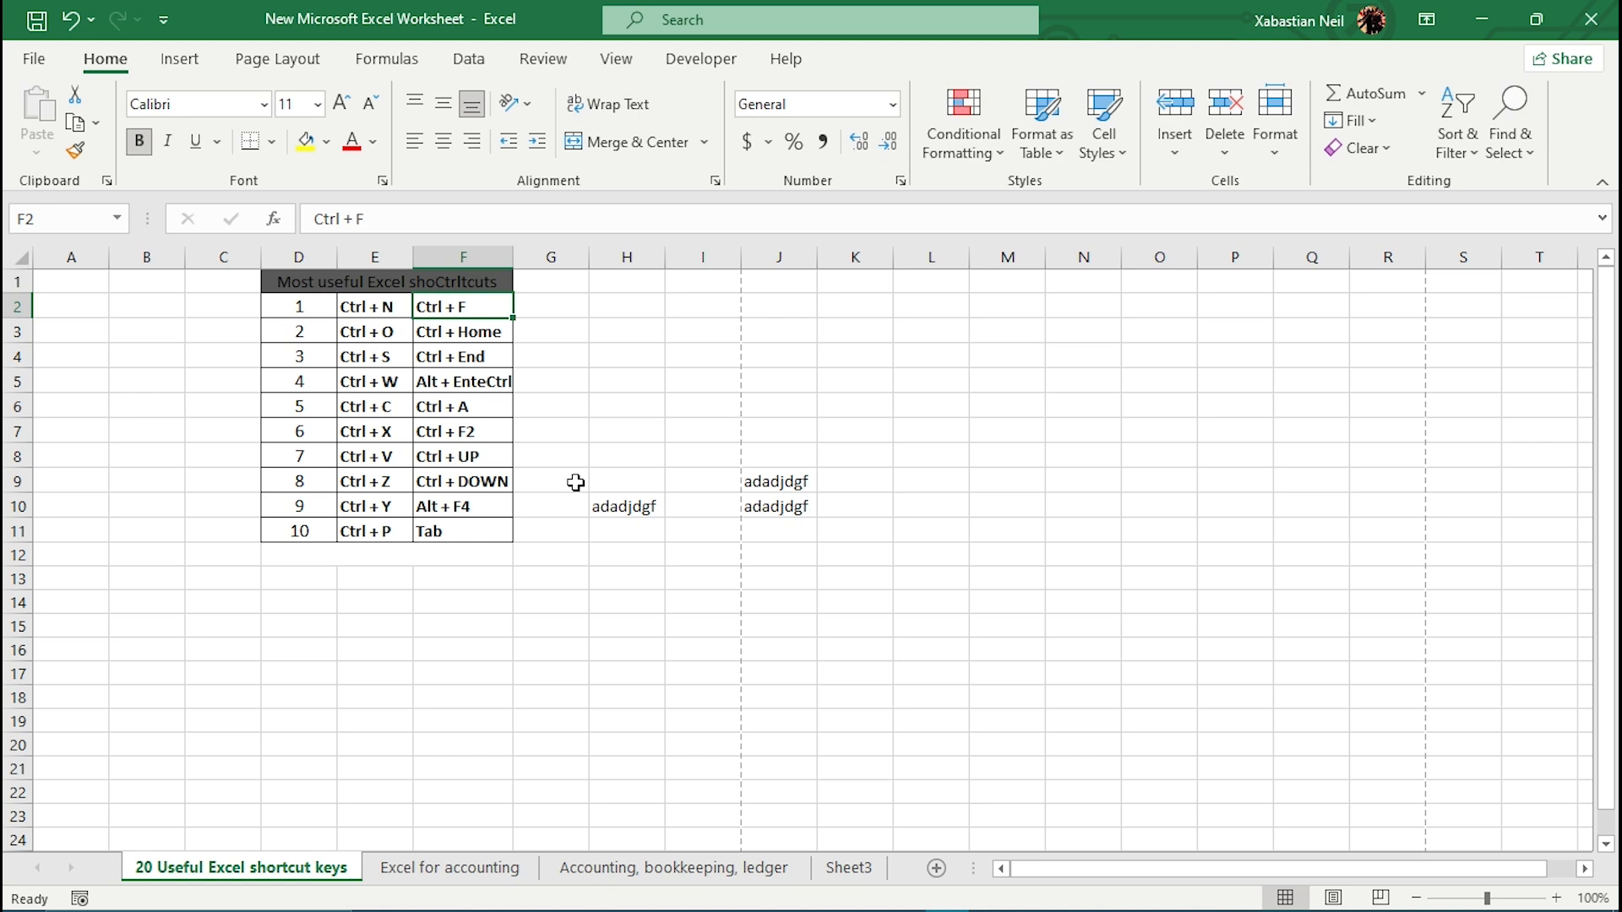
pyautogui.click(479, 523)
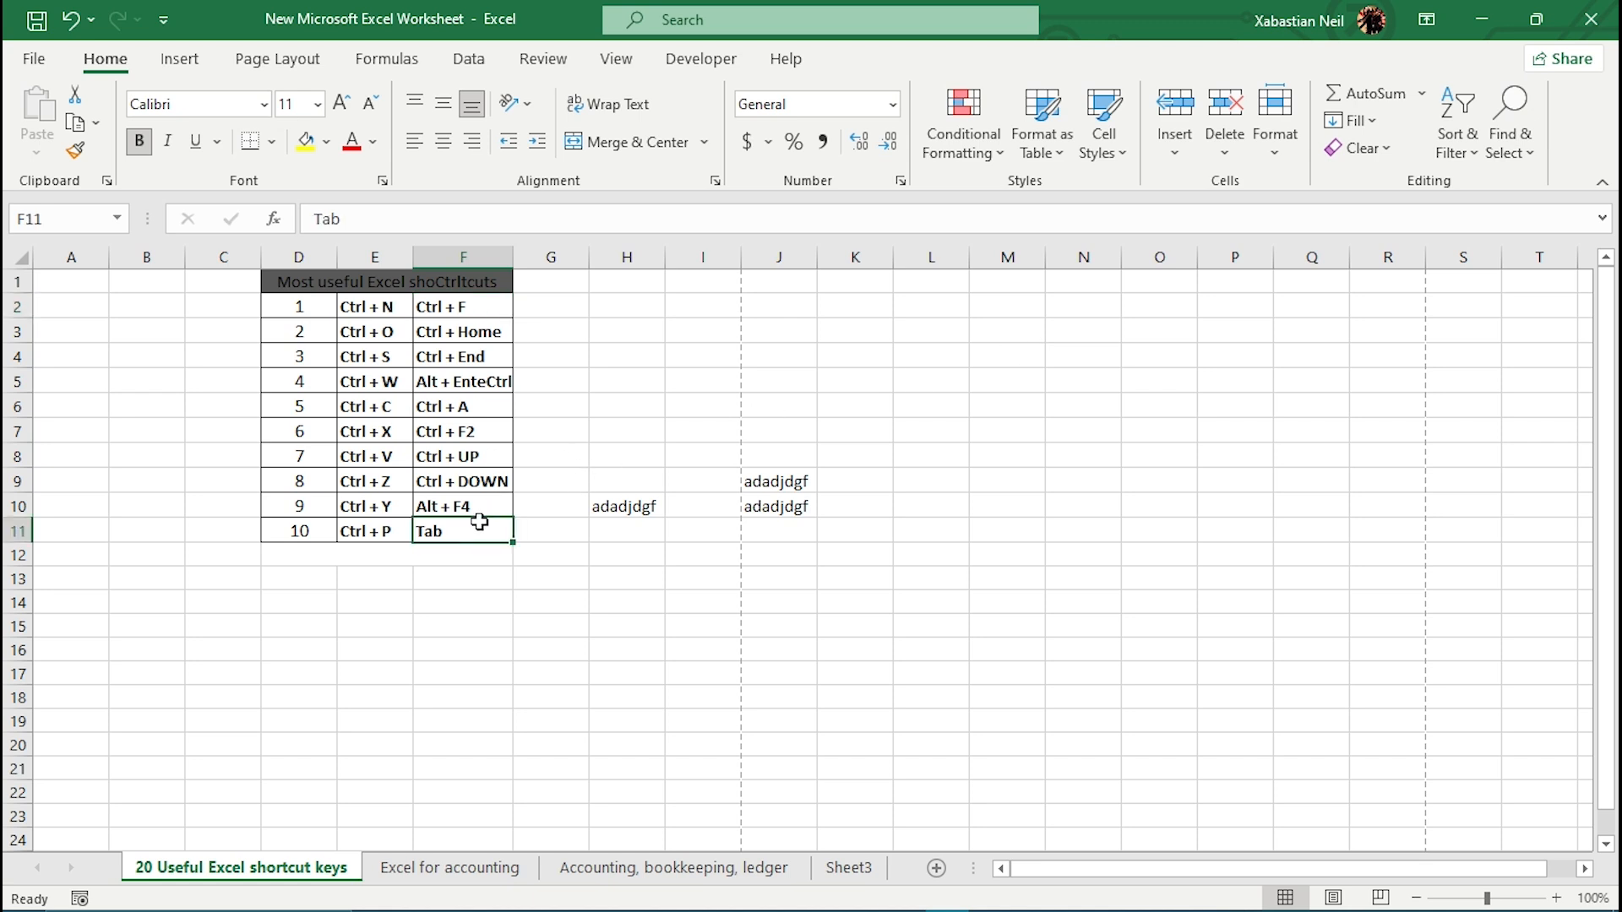
pyautogui.click(625, 429)
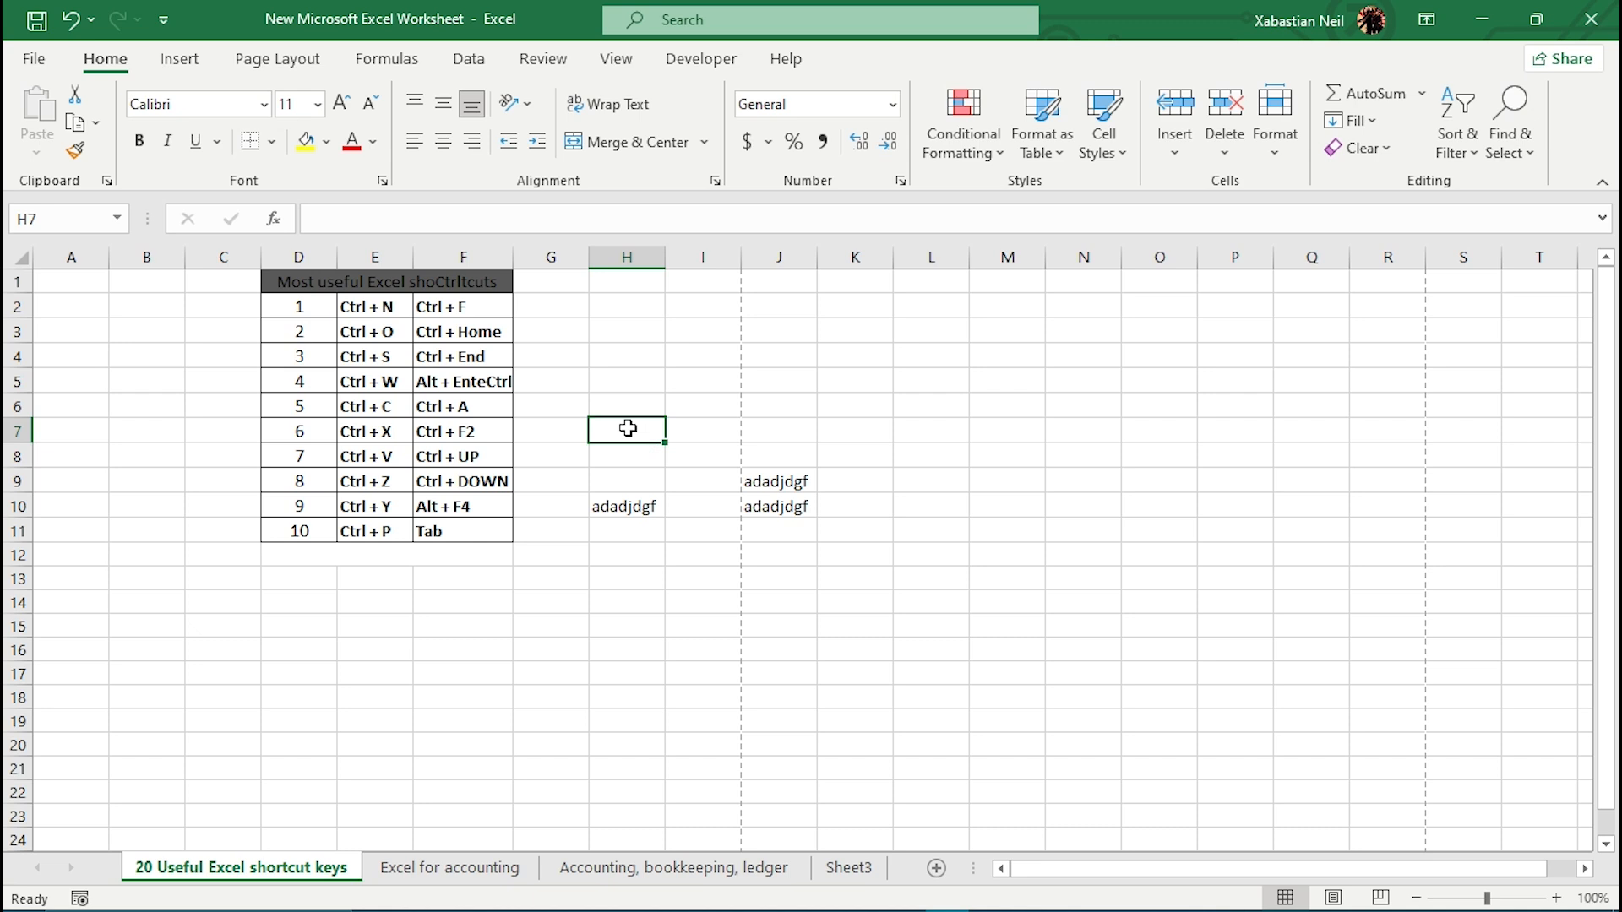
pyautogui.hotkey('ctrl', 'c')
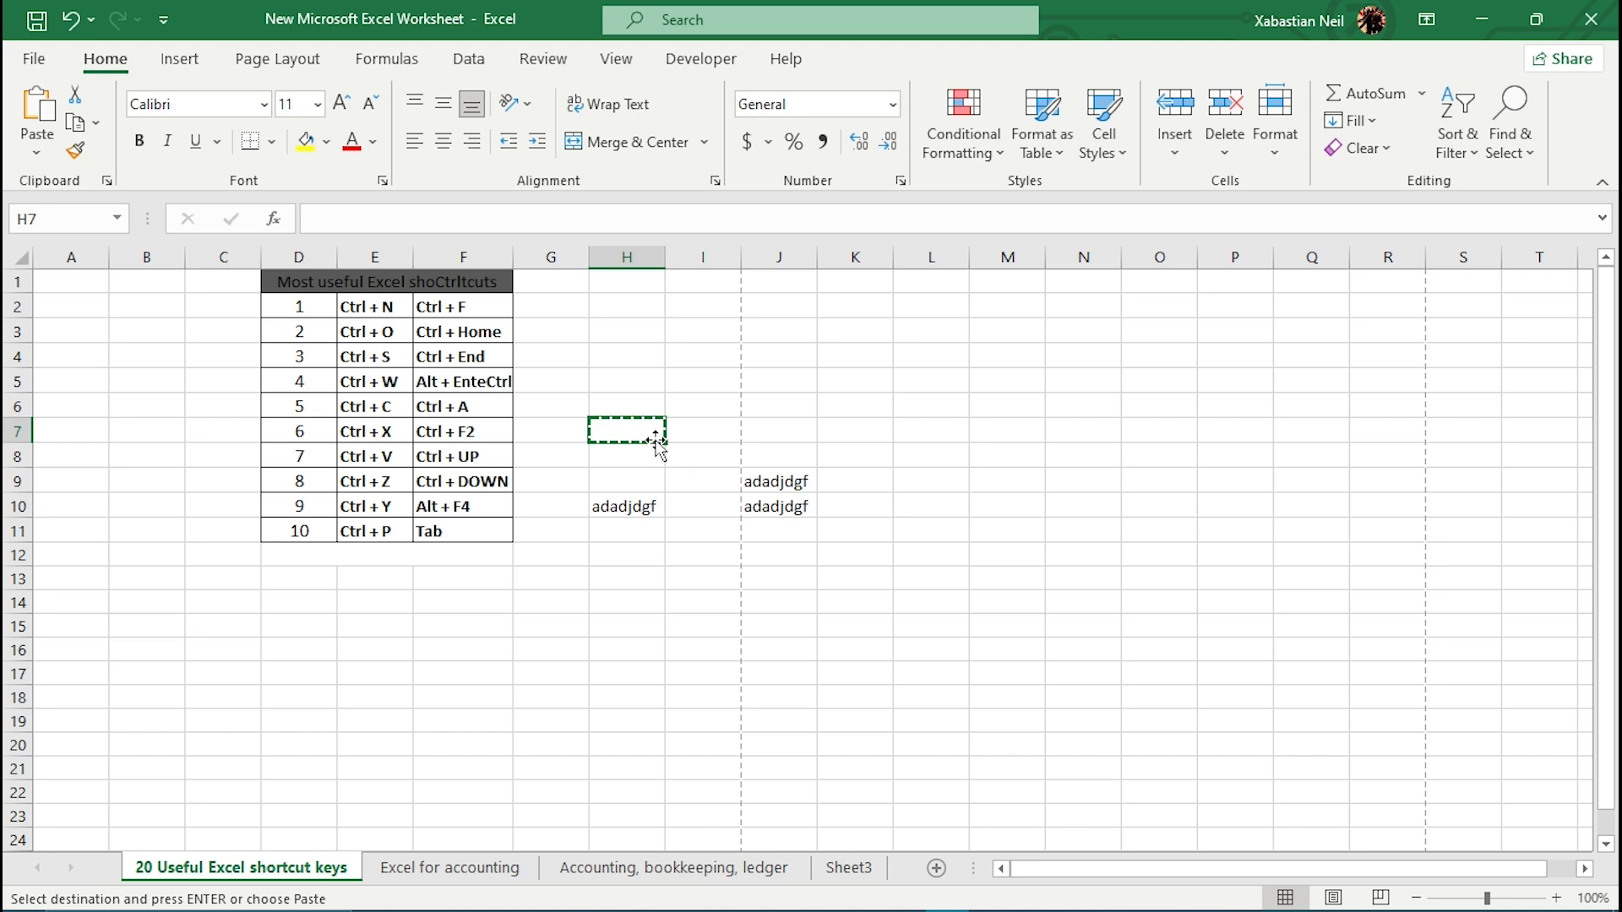
pyautogui.moveTo(639, 428); pyautogui.dragTo(670, 576)
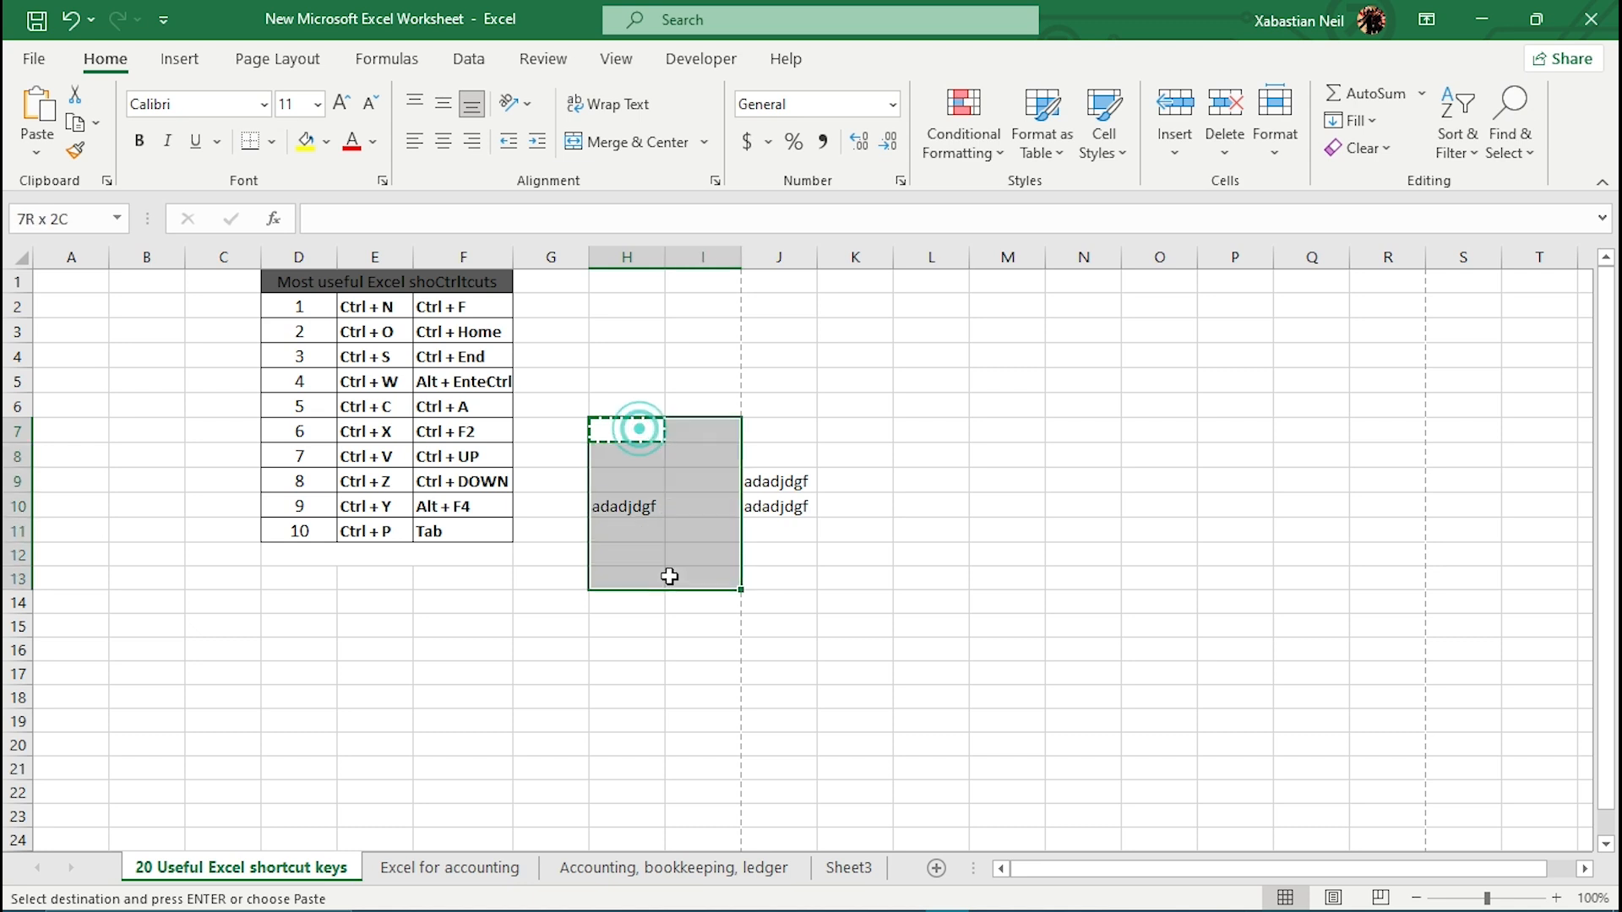
pyautogui.click(689, 656)
pyautogui.click(701, 456)
pyautogui.click(781, 429)
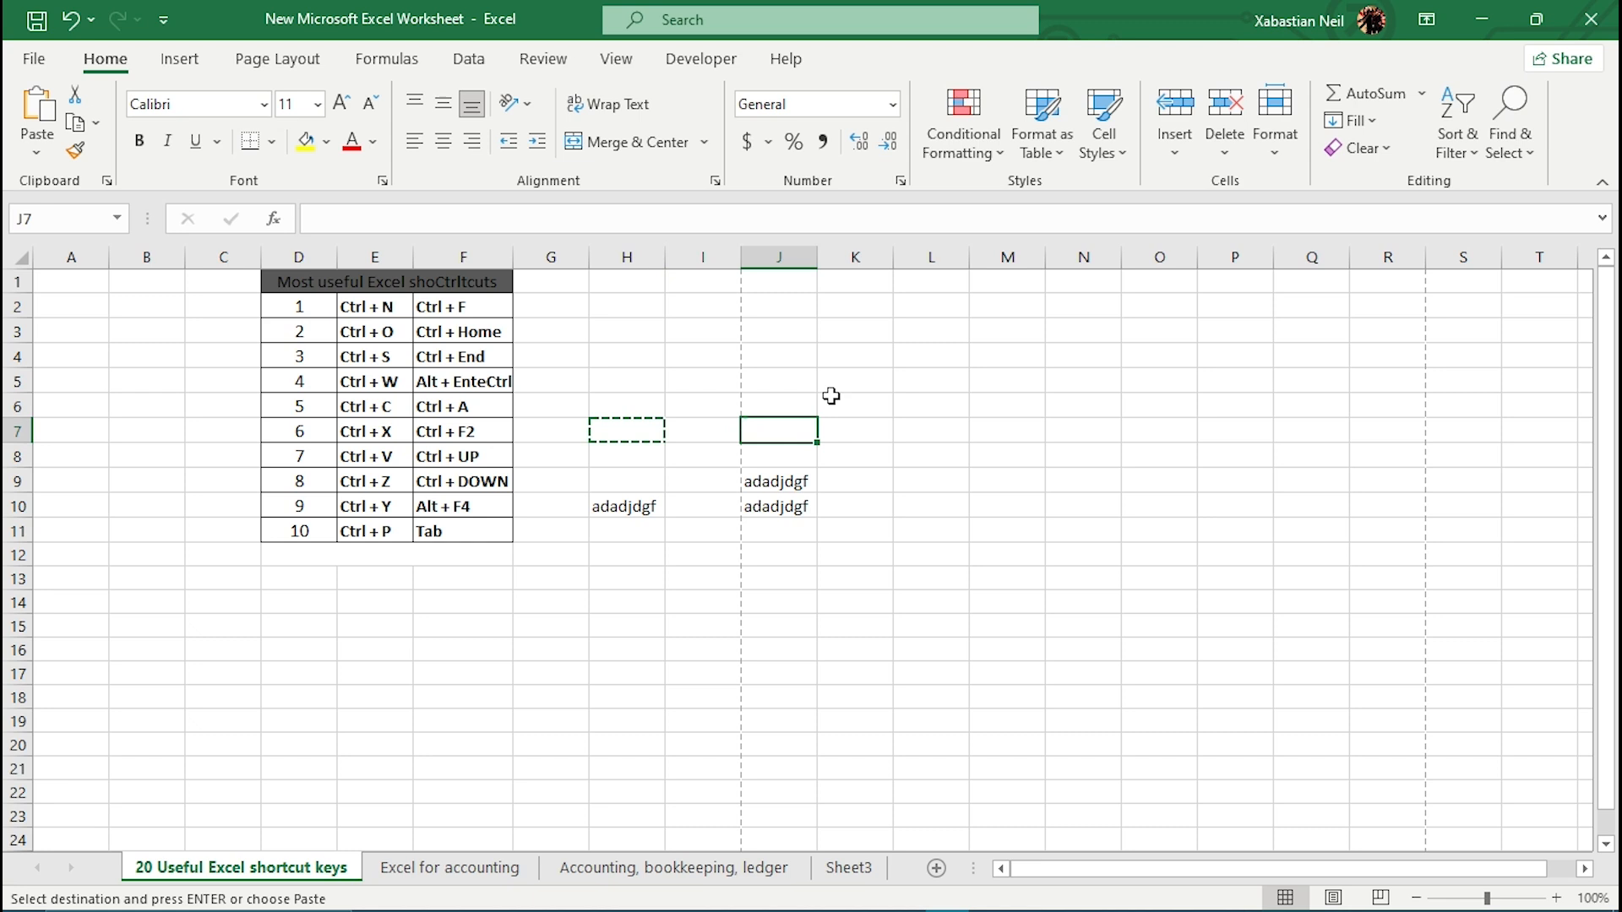
pyautogui.click(904, 374)
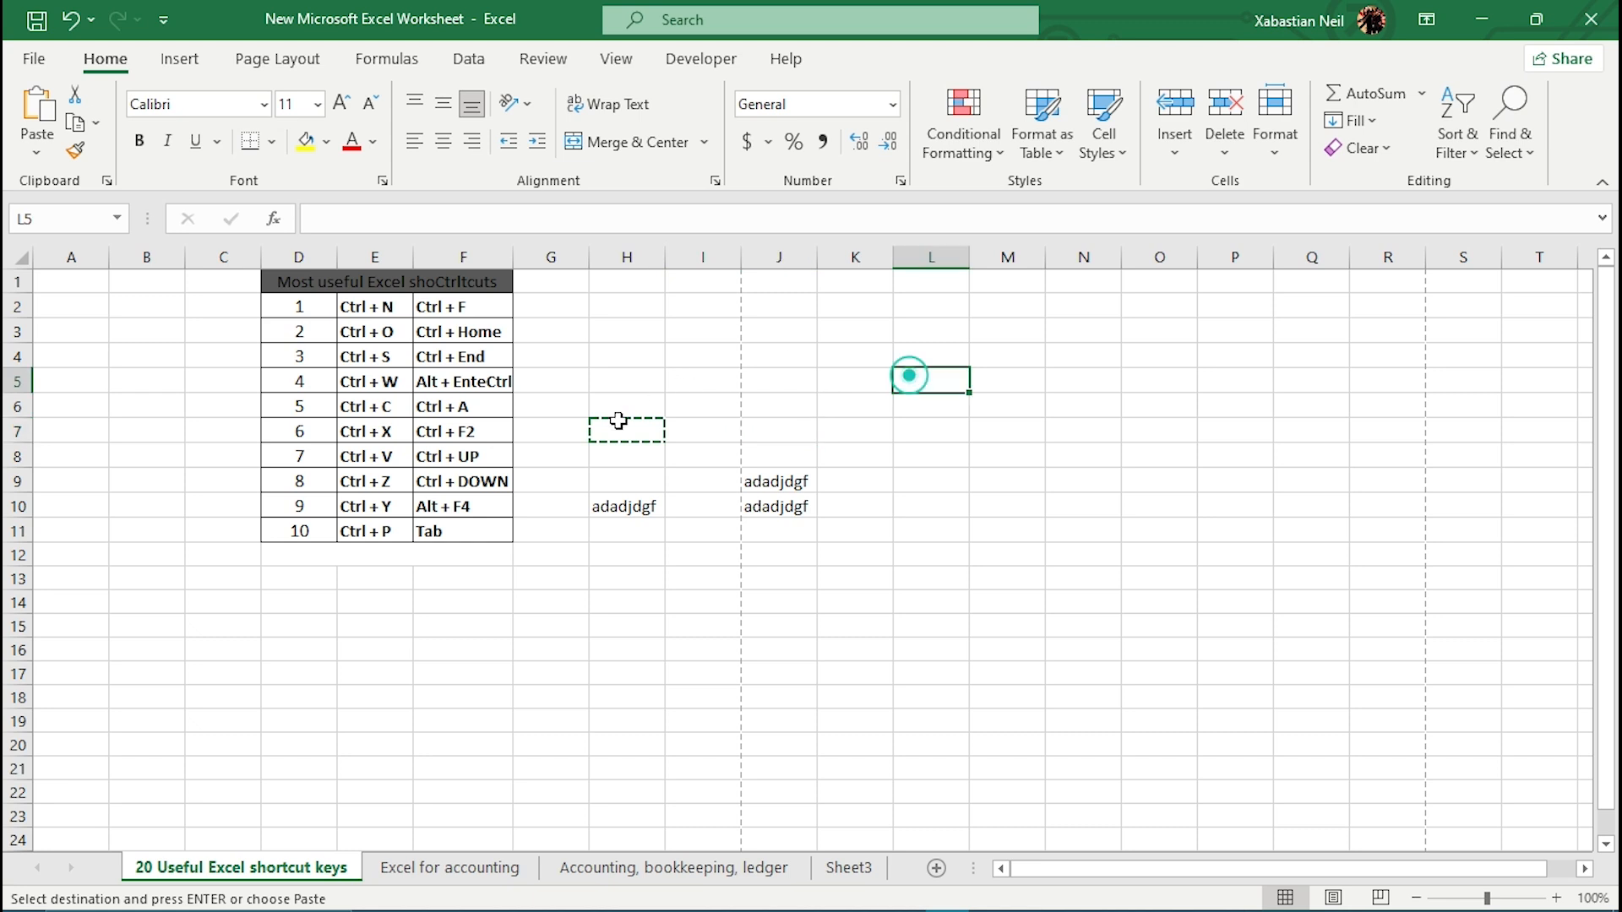
# Jump to the sheet's last used cell starting from I8, from H7 and from C4
pyautogui.click(685, 450)
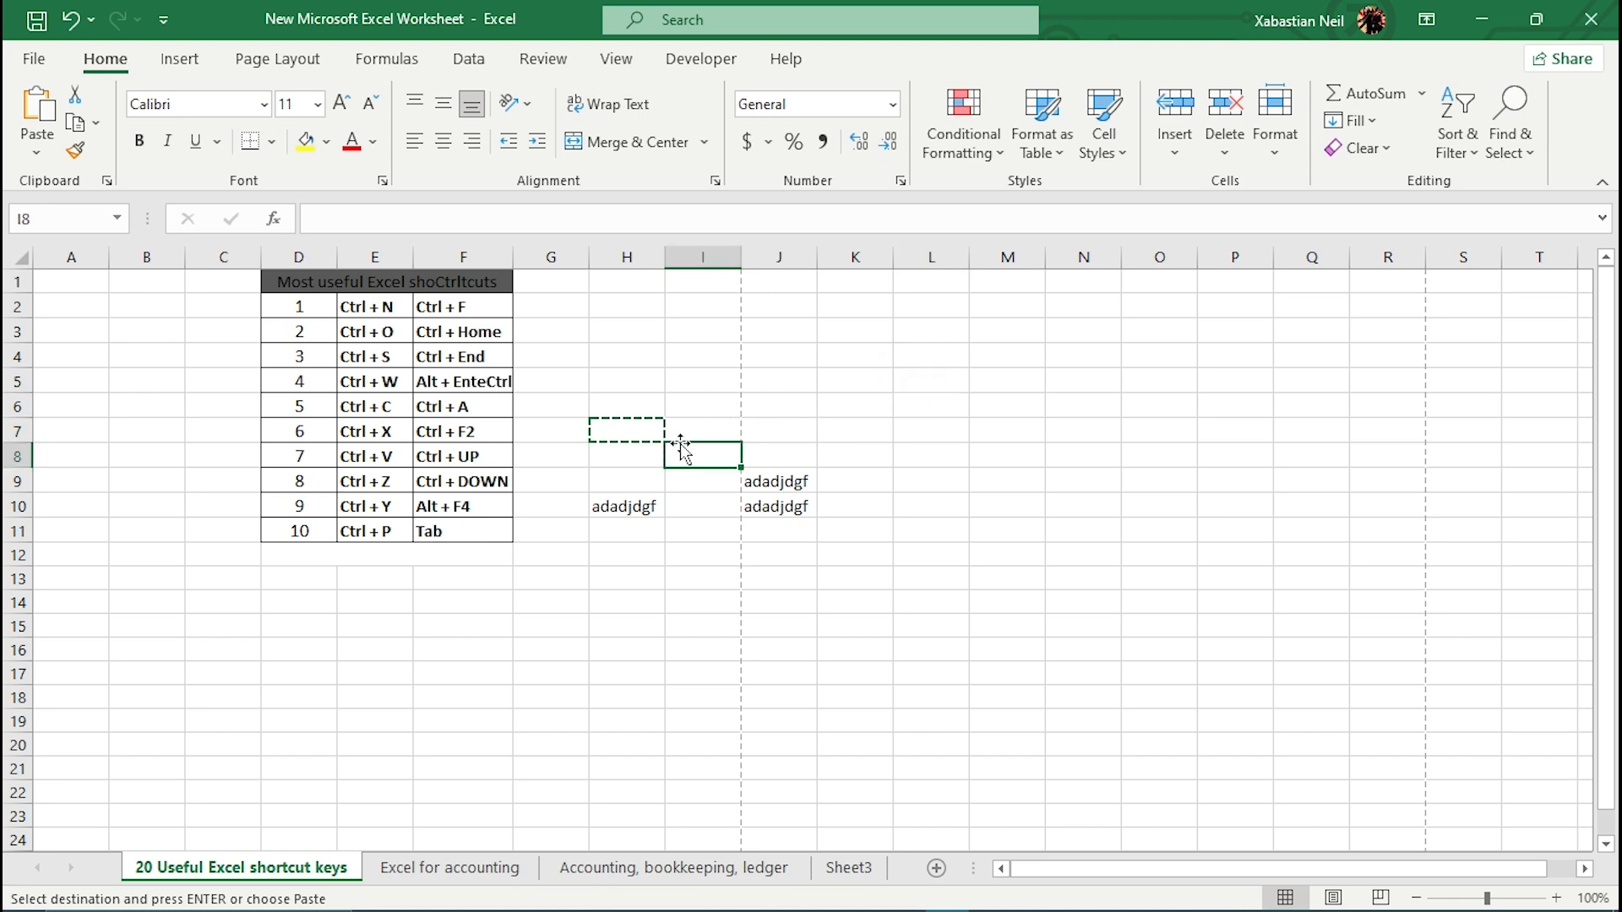
pyautogui.hotkey('ctrl', 'End')
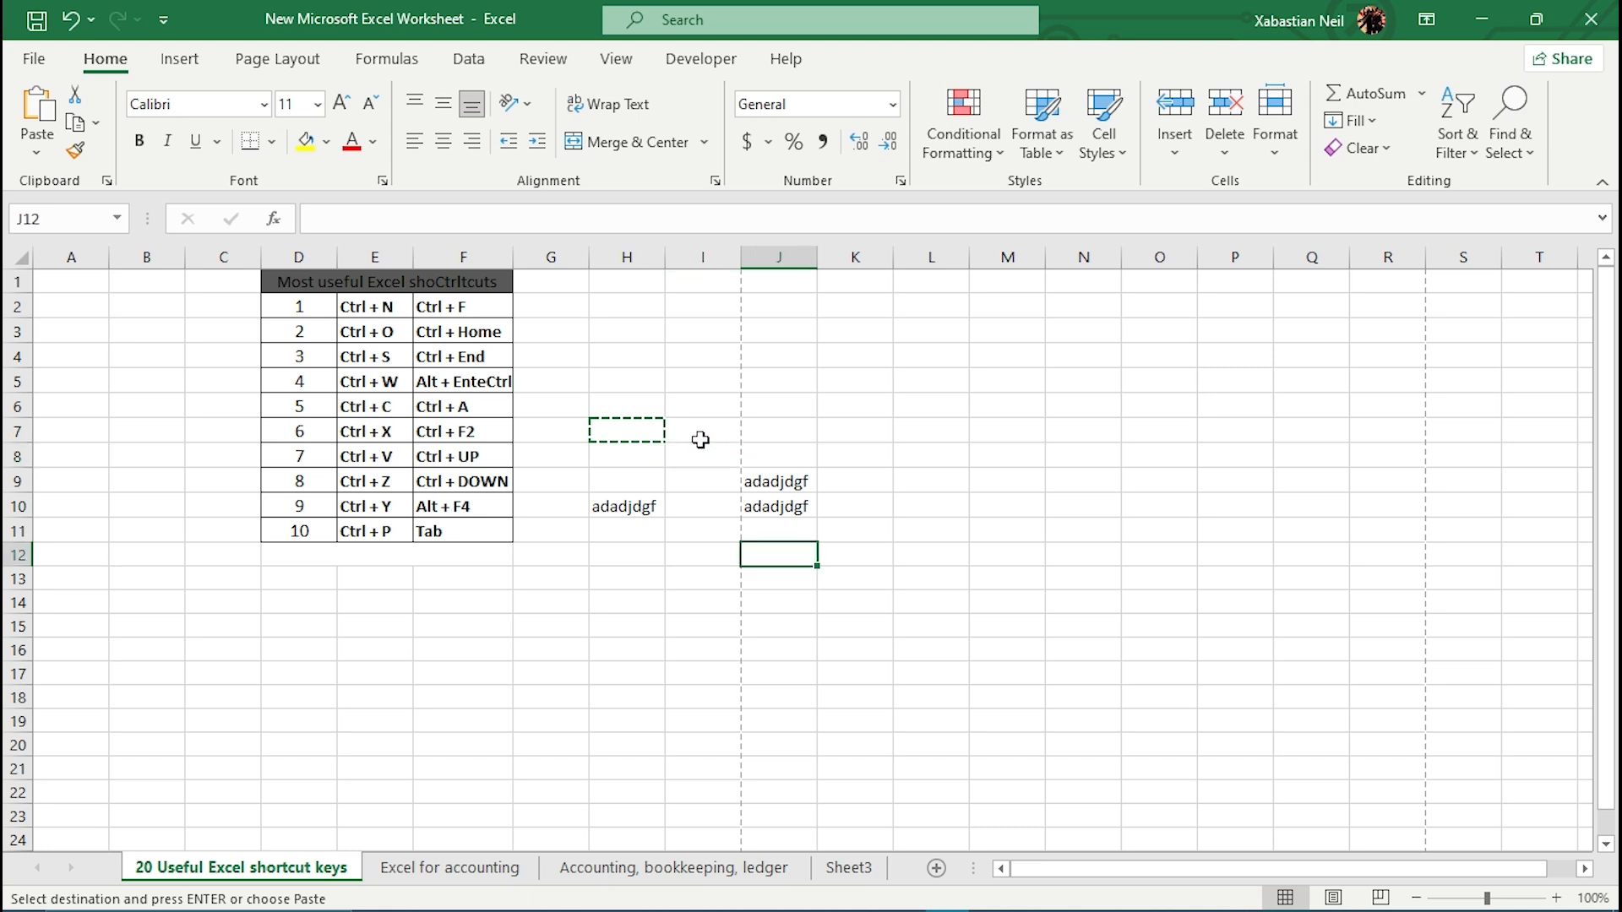
pyautogui.click(640, 425)
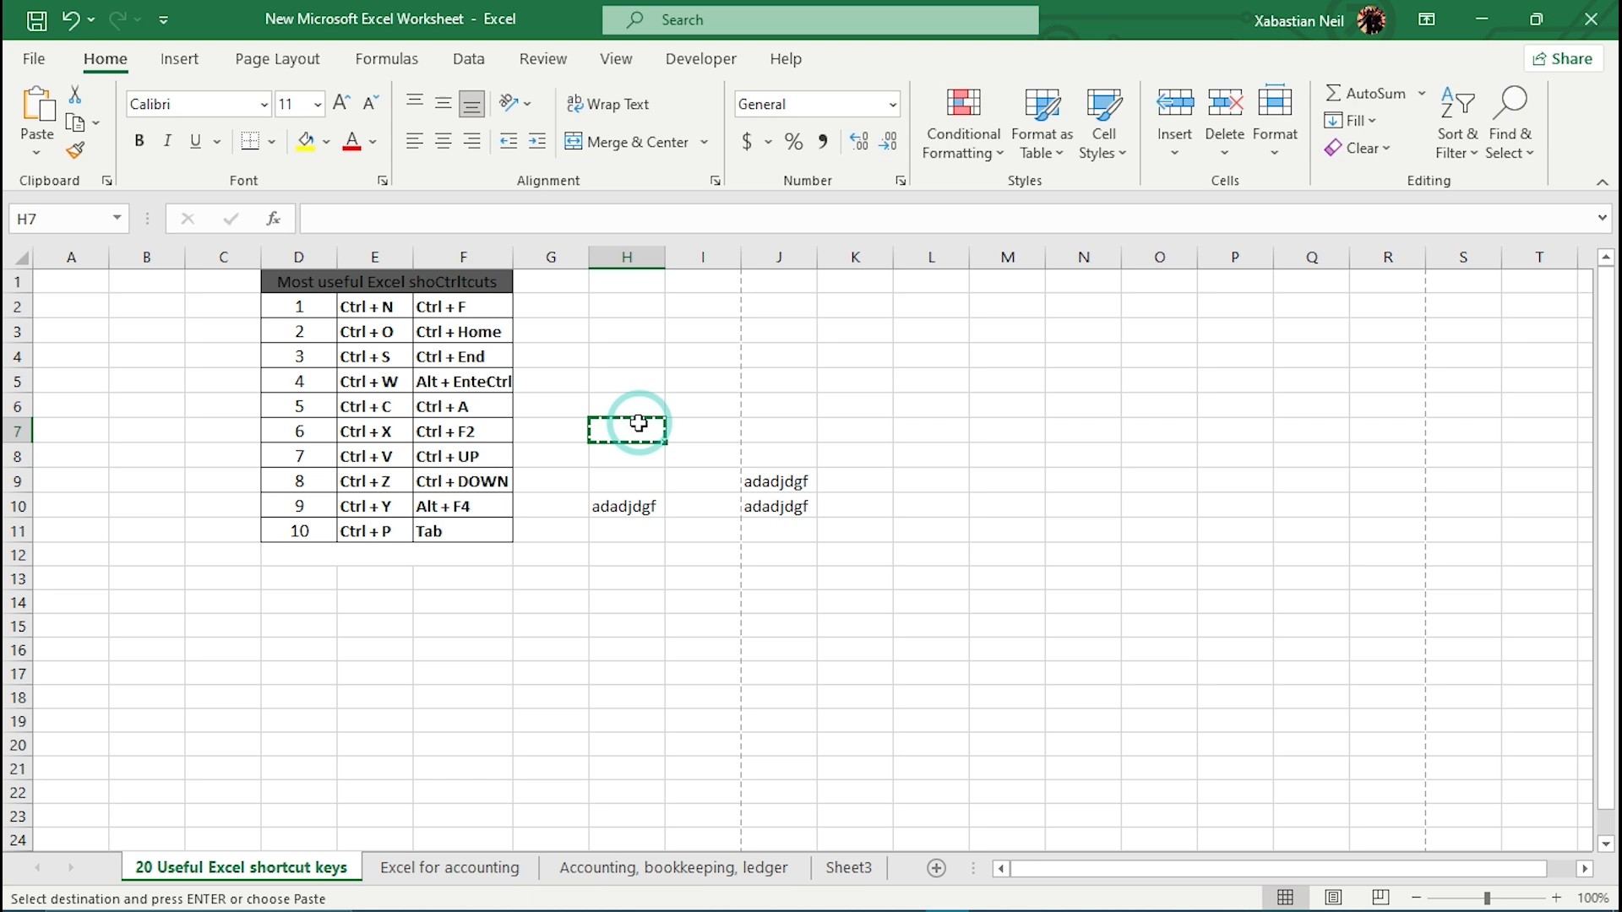
pyautogui.hotkey('ctrl', 'End')
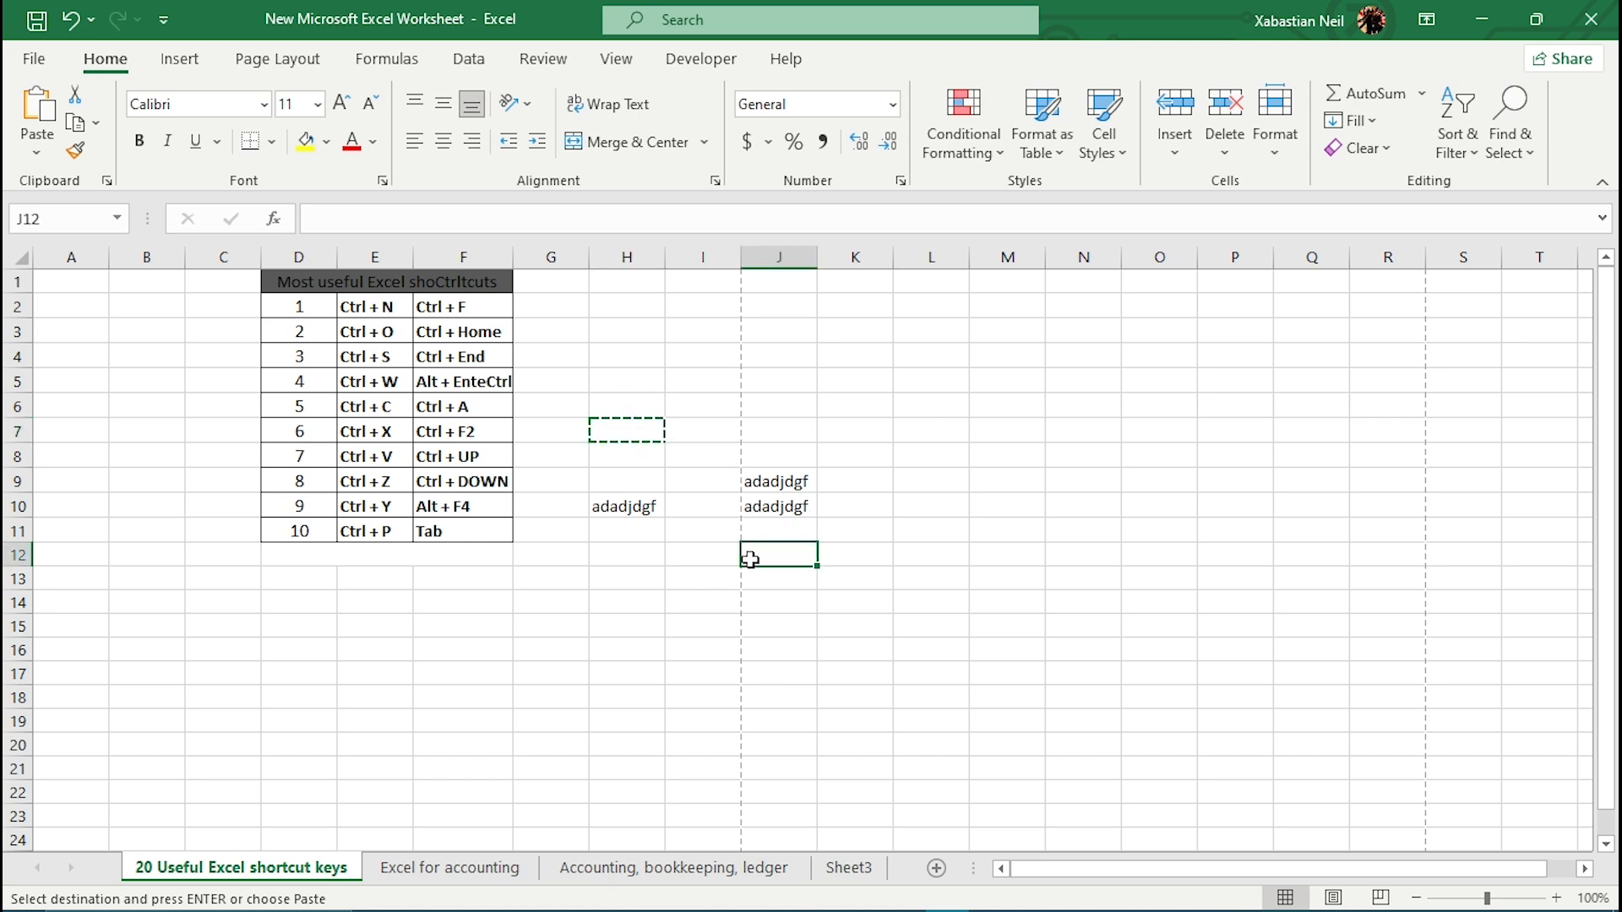
pyautogui.click(188, 353)
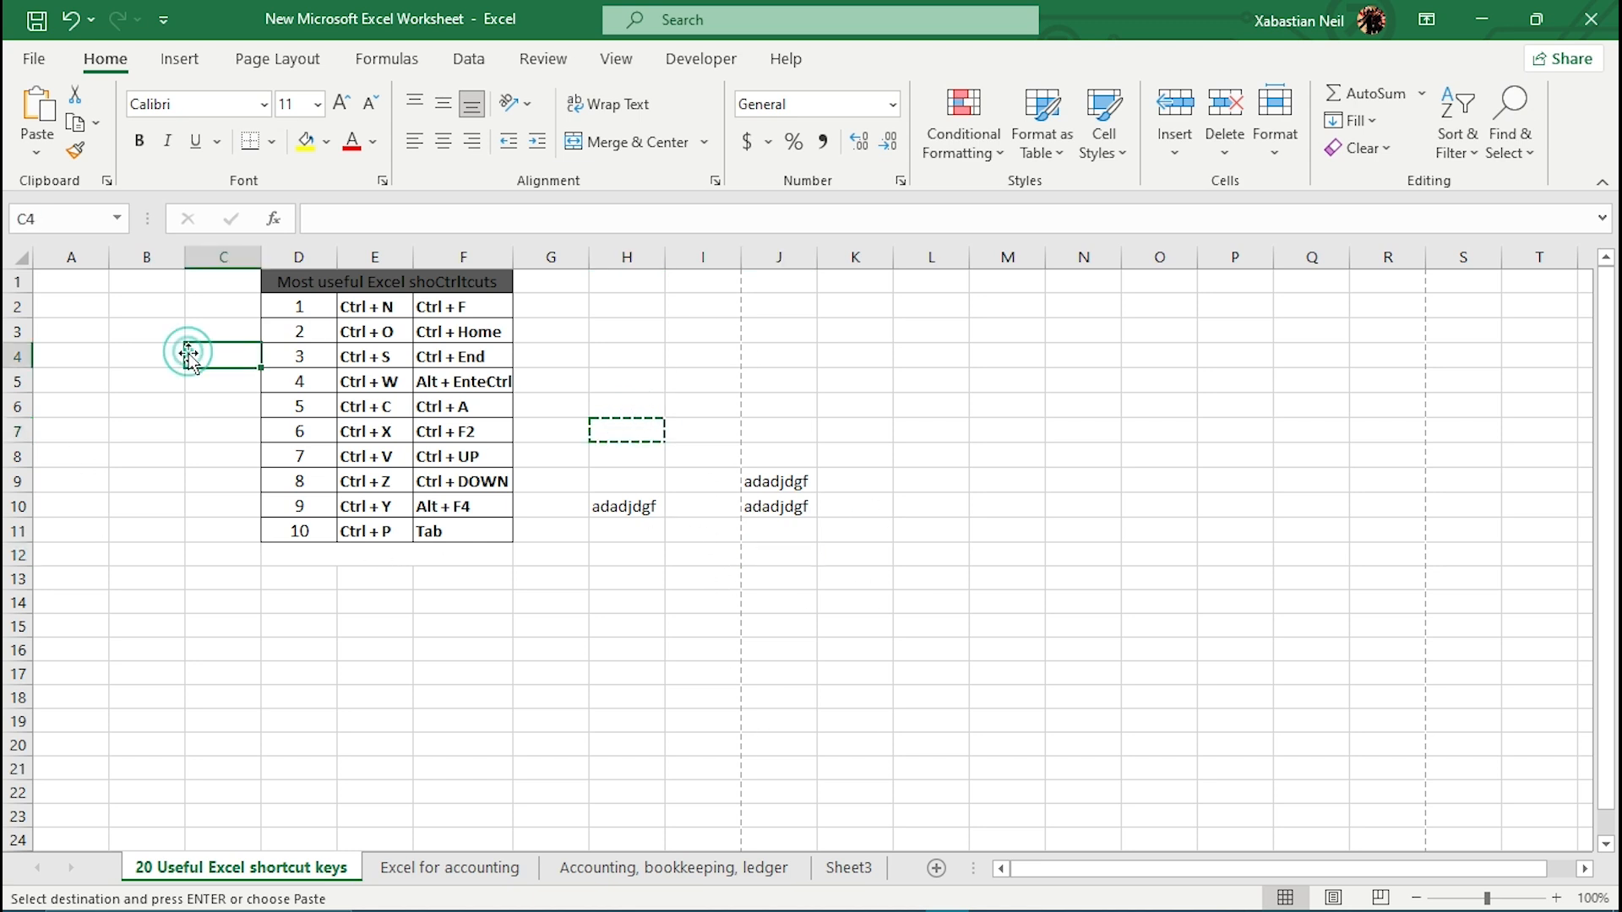
pyautogui.hotkey('ctrl', 'End')
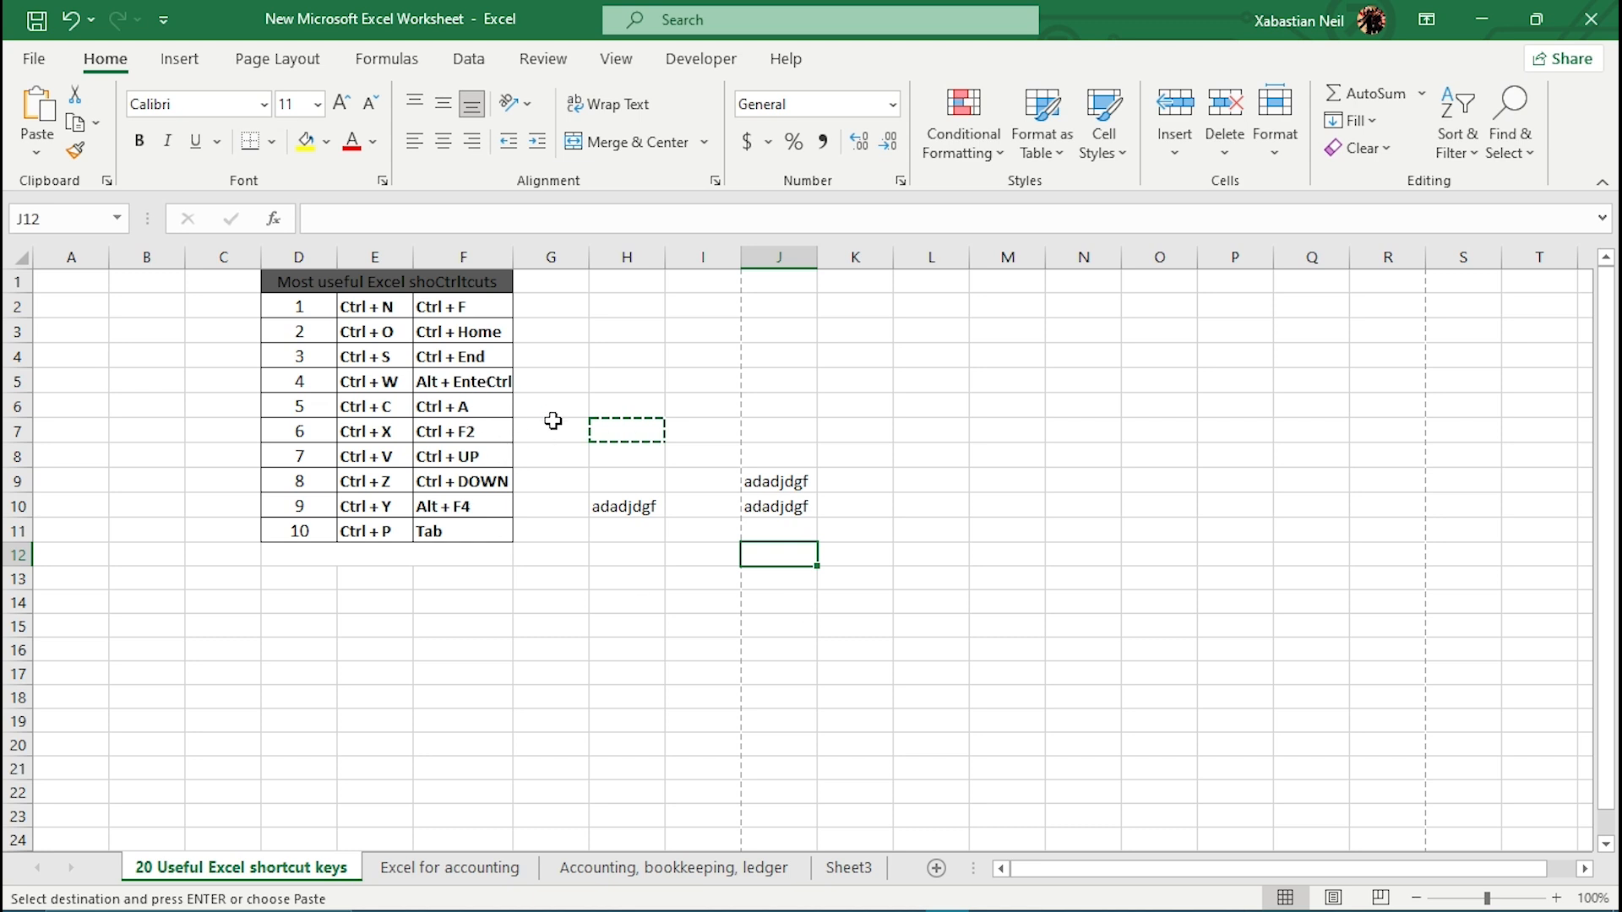
# Correct the shortcut text in cell F5 so it reads "Alt + Enter"
pyautogui.doubleClick(504, 380)
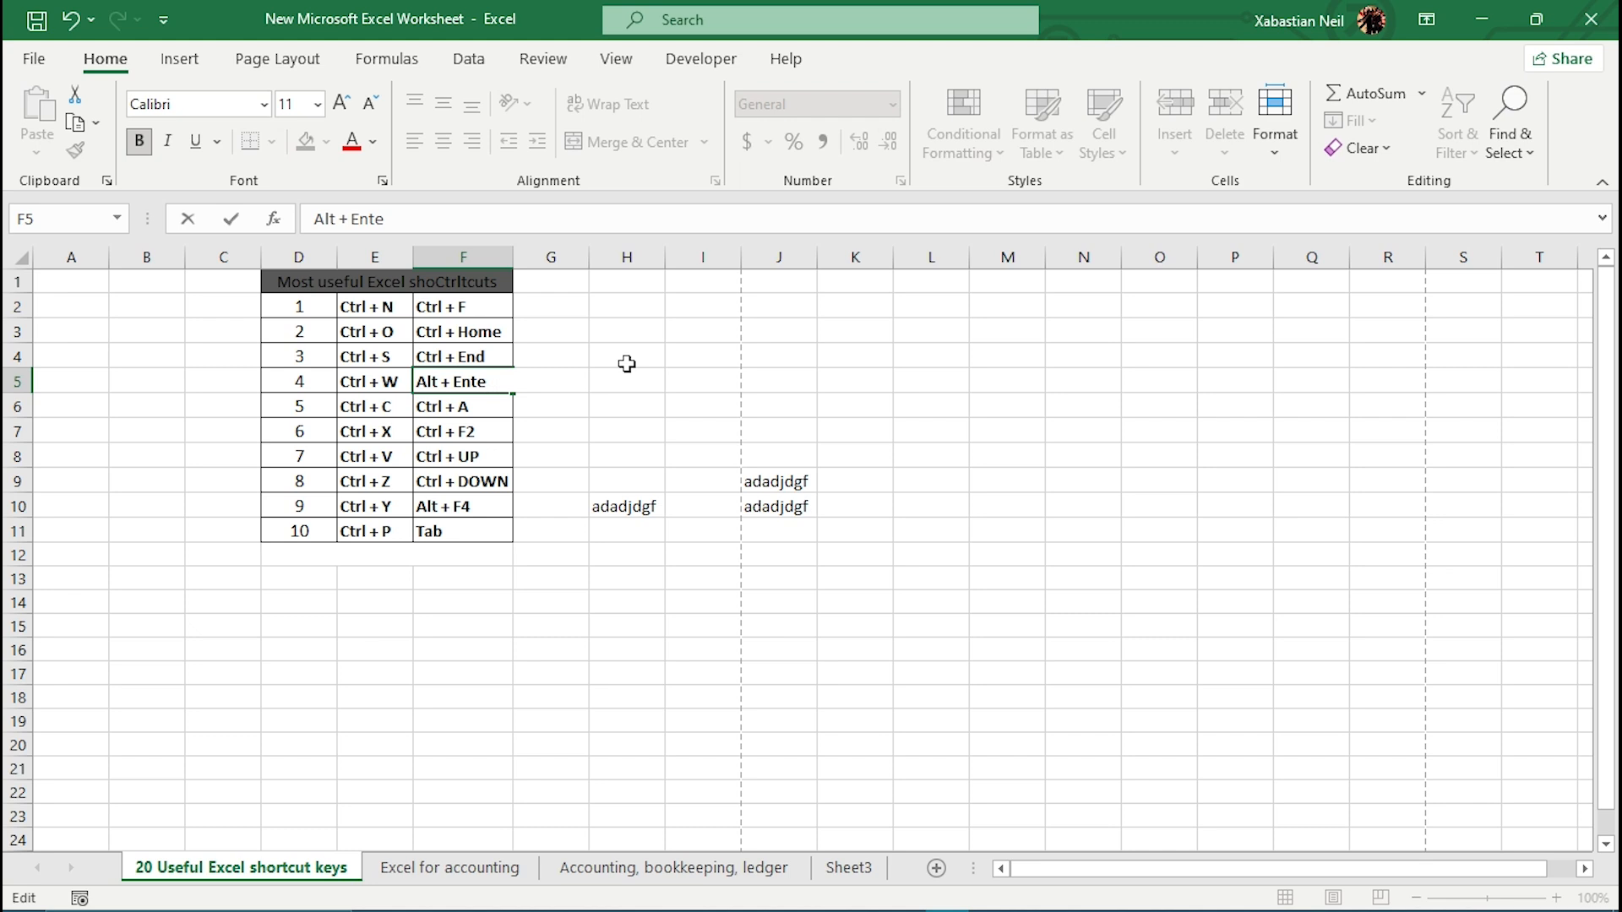
pyautogui.press('Return')
pyautogui.click(608, 478)
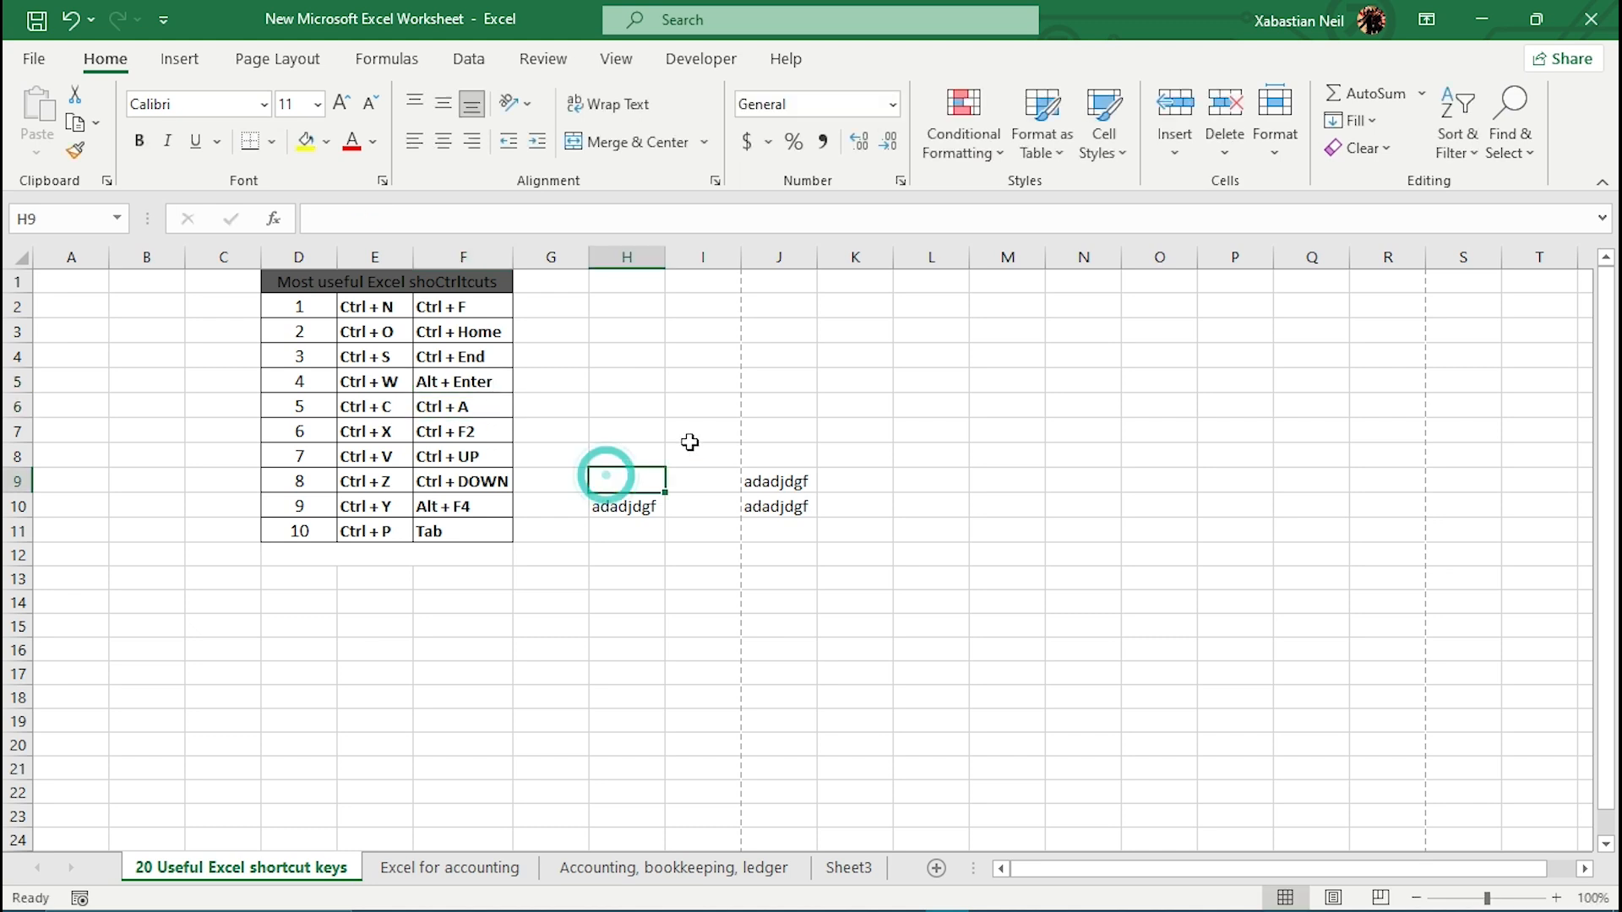
pyautogui.press('alt')
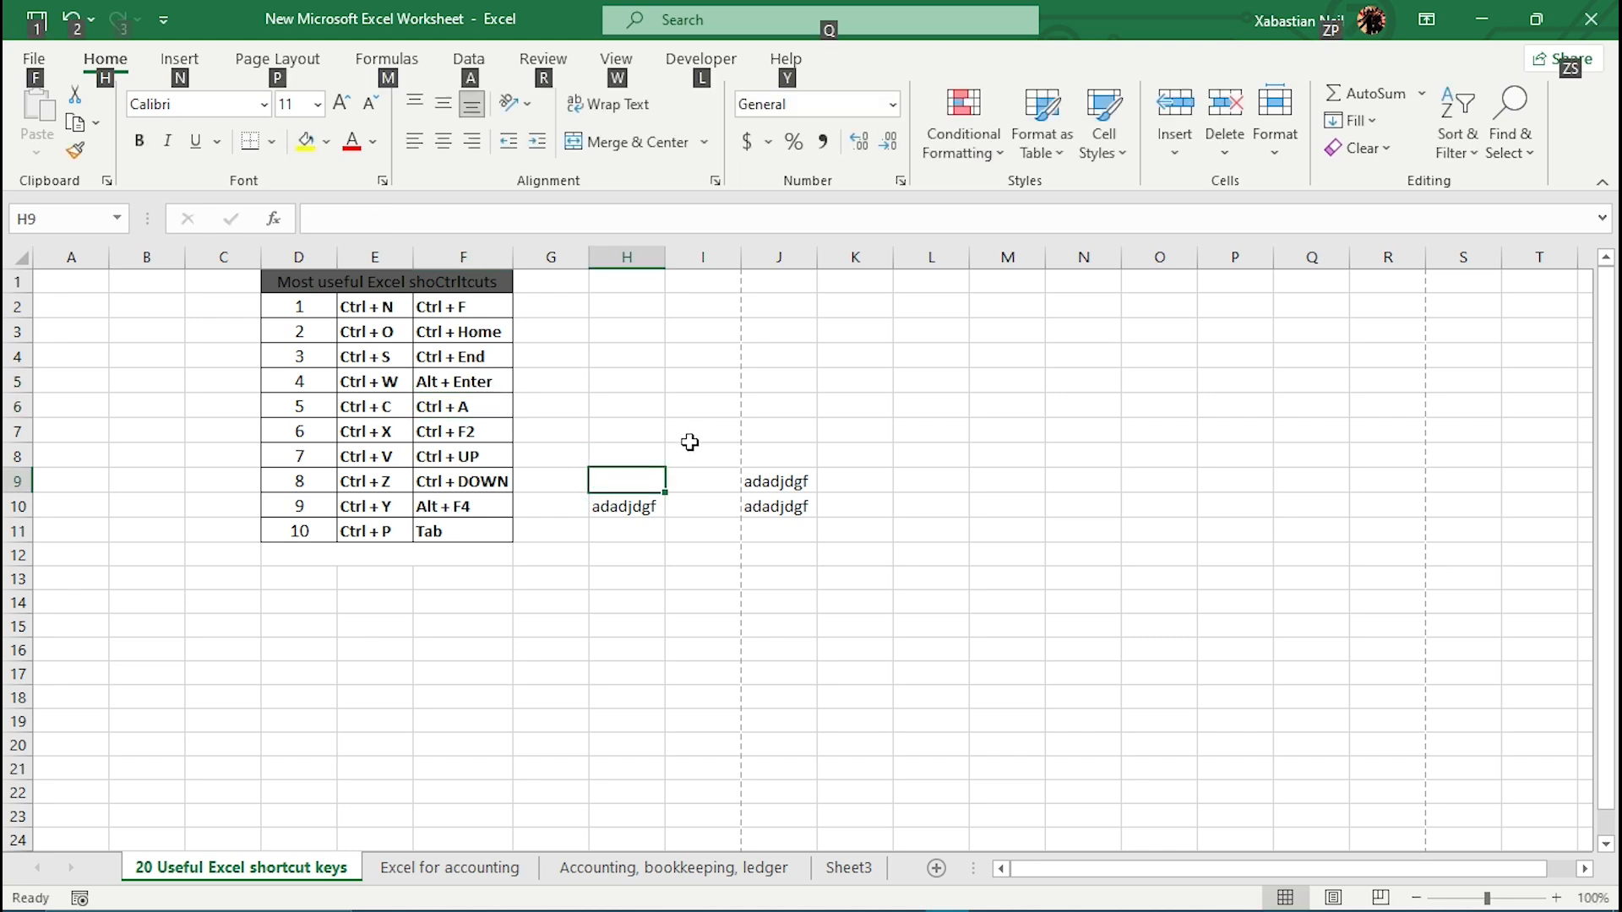
pyautogui.press('alt')
pyautogui.scroll(-11, 689, 447)
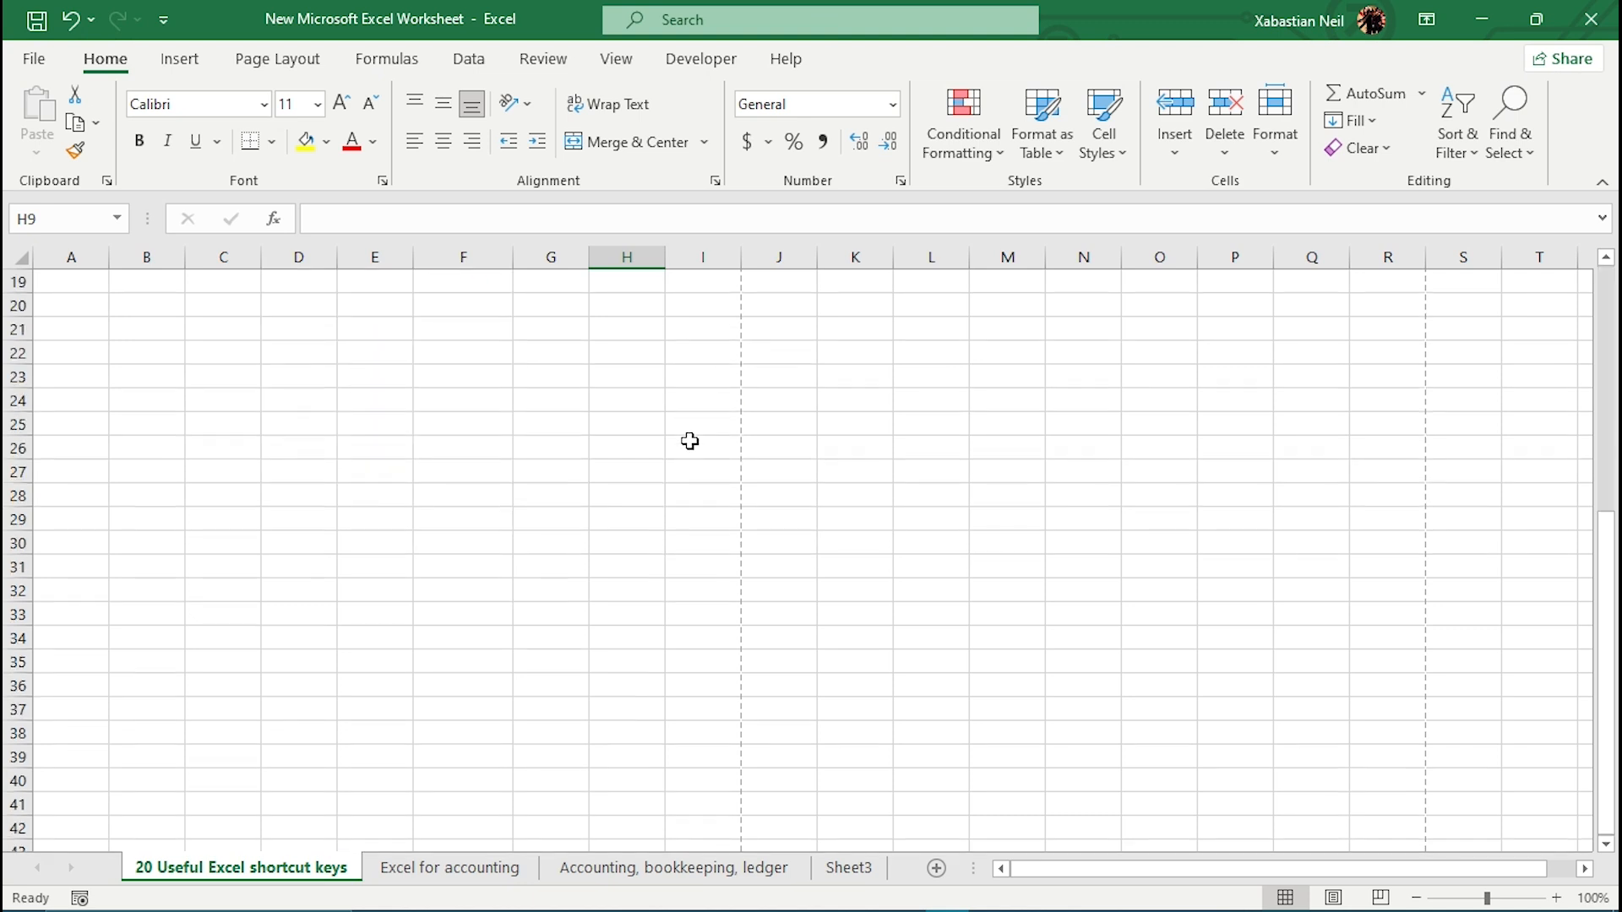
pyautogui.scroll(-3, 688, 457)
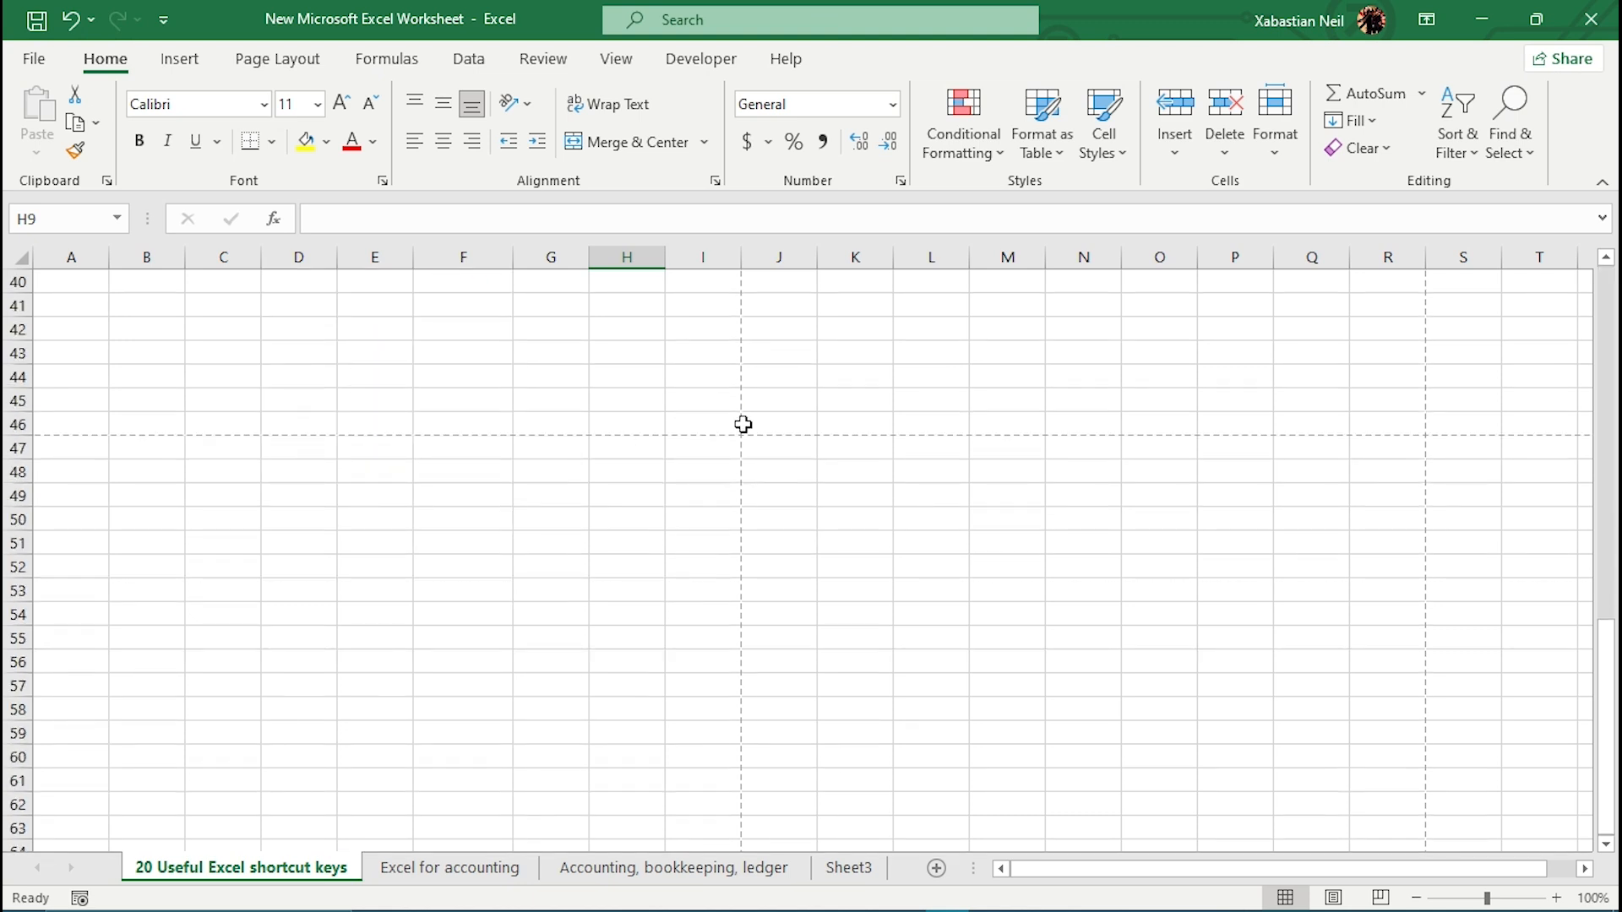
pyautogui.scroll(-5, 726, 447)
pyautogui.scroll(-16, 733, 464)
pyautogui.scroll(19, 735, 464)
pyautogui.scroll(14, 736, 463)
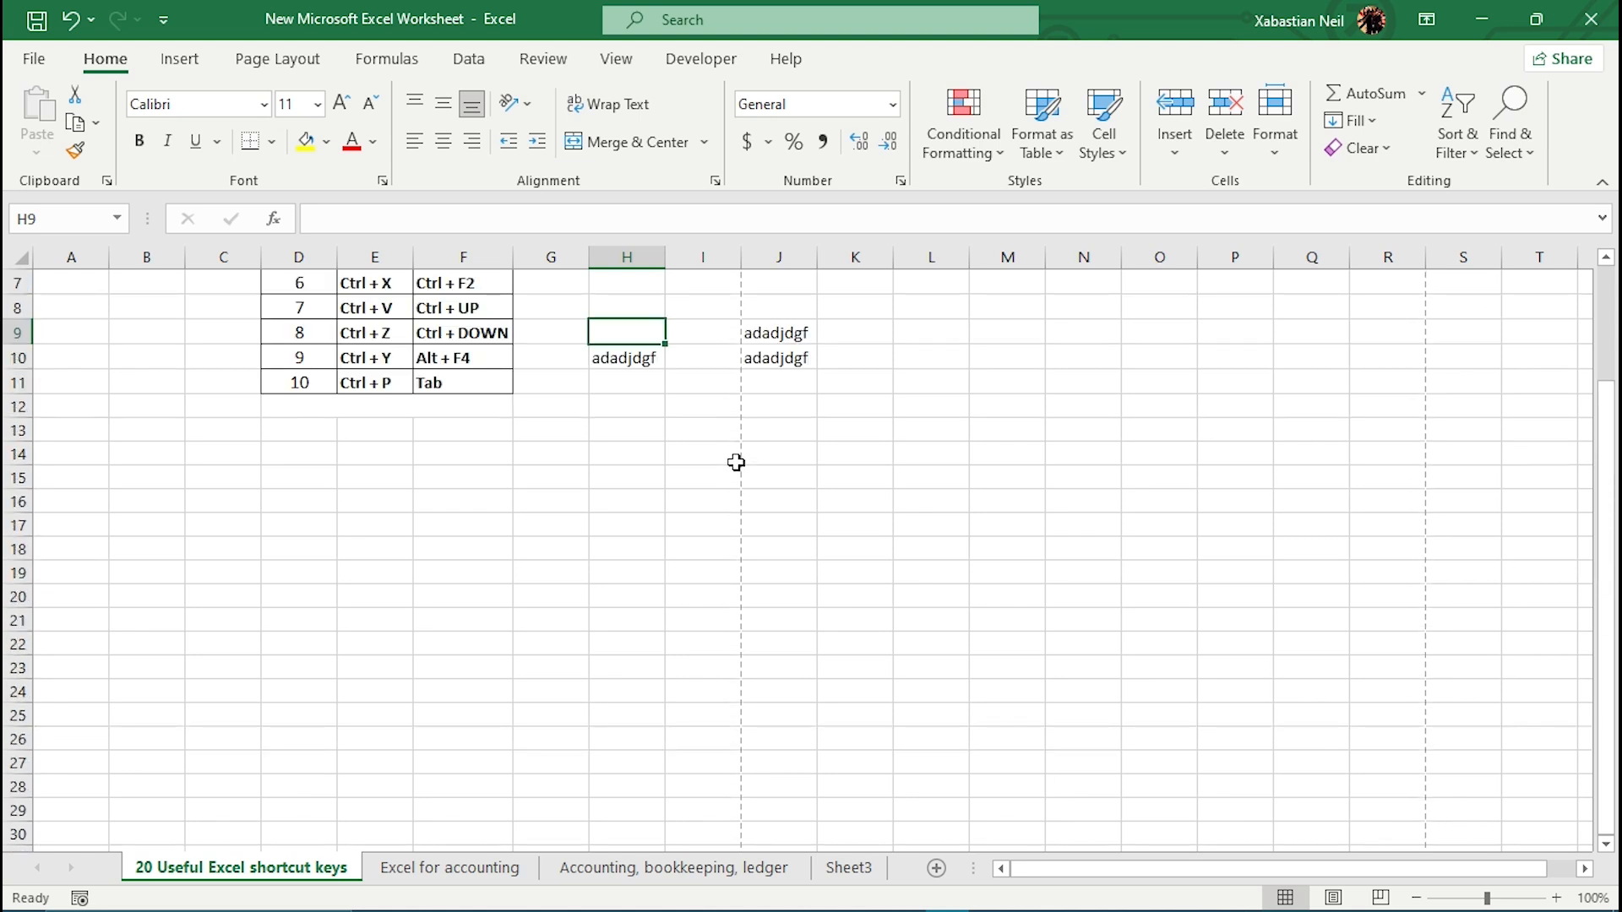
pyautogui.scroll(2, 734, 463)
pyautogui.scroll(-6, 844, 550)
pyautogui.scroll(6, 844, 550)
pyautogui.scroll(-9, 676, 485)
pyautogui.scroll(8, 699, 467)
pyautogui.scroll(-7, 699, 467)
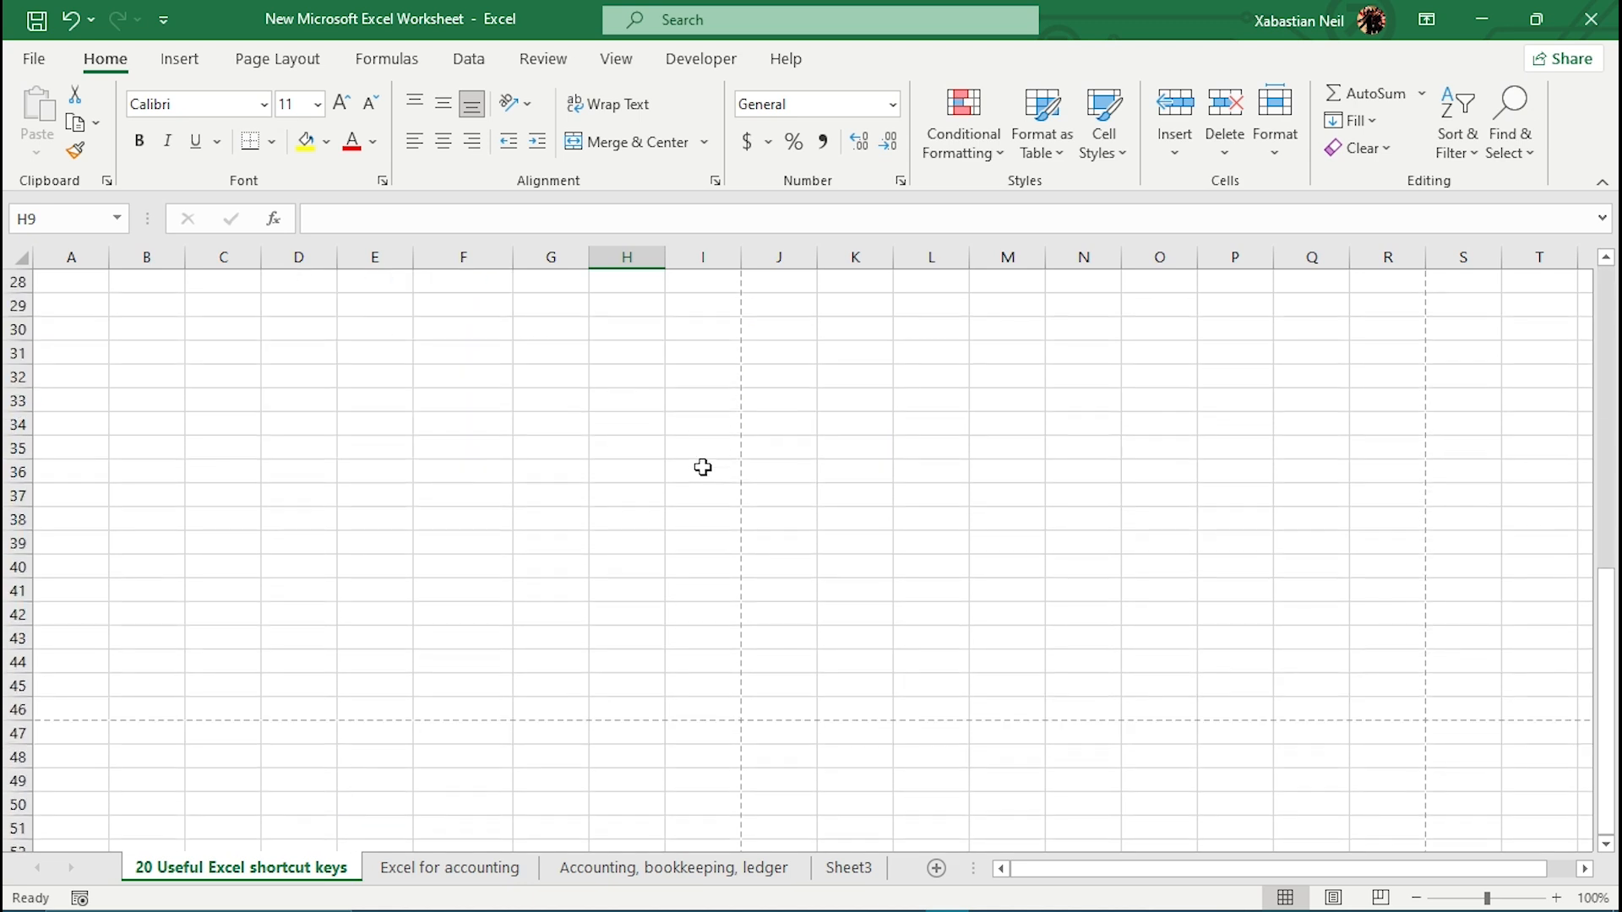
pyautogui.scroll(8, 433, 426)
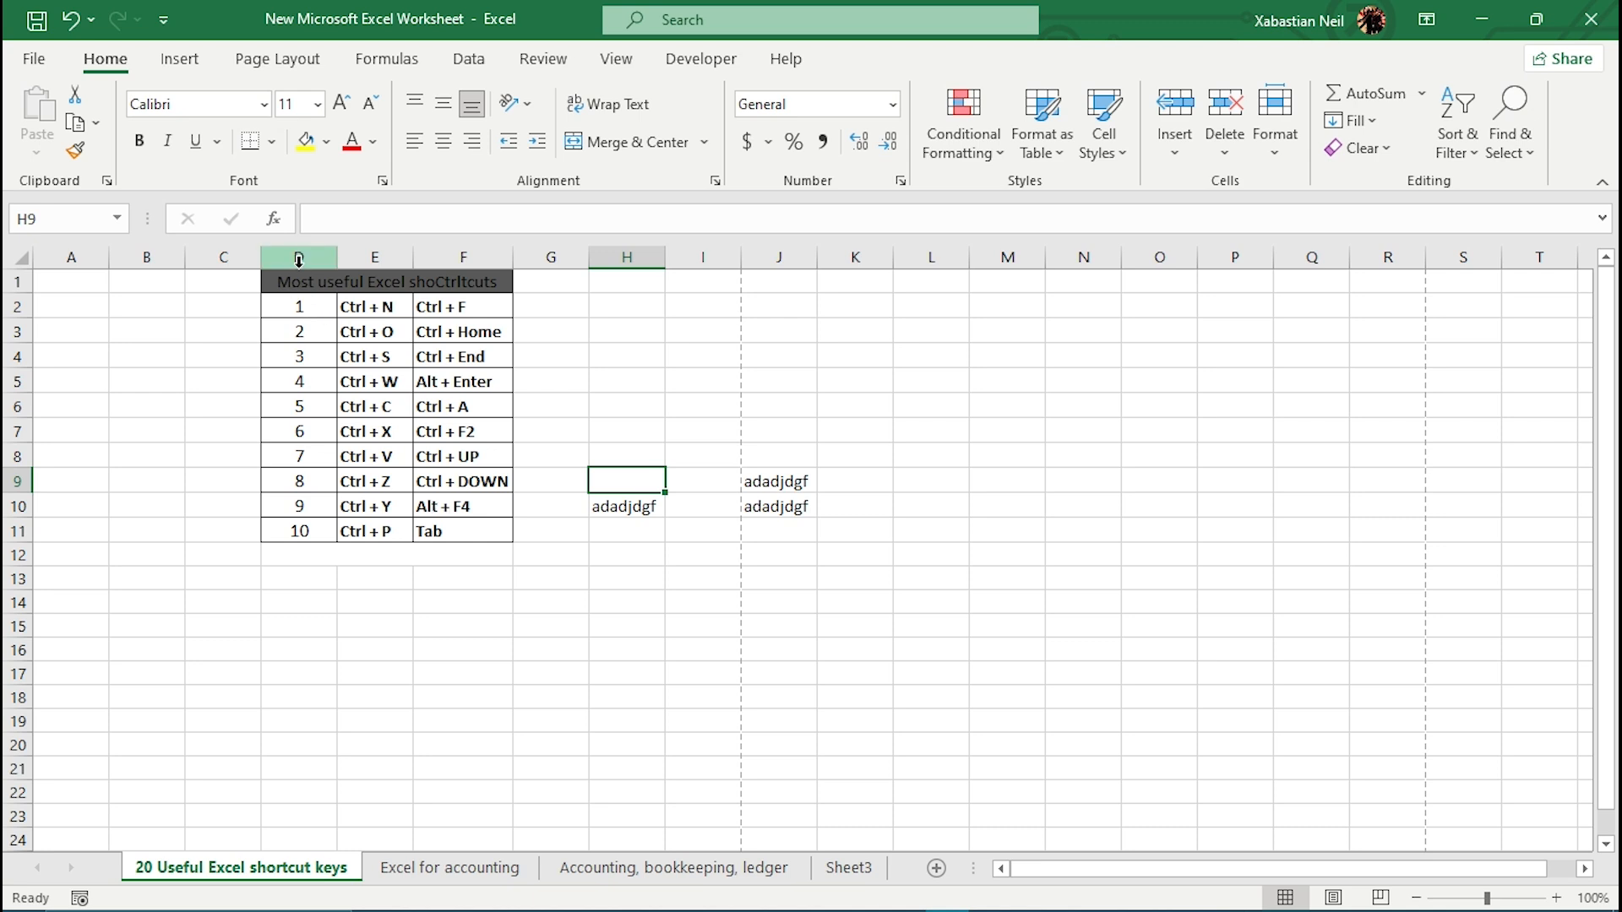
# Select the shortcuts table as ranges D1:F11 and C1:F11, and select its whole data region from title cell D1
pyautogui.moveTo(304, 288); pyautogui.dragTo(471, 528)
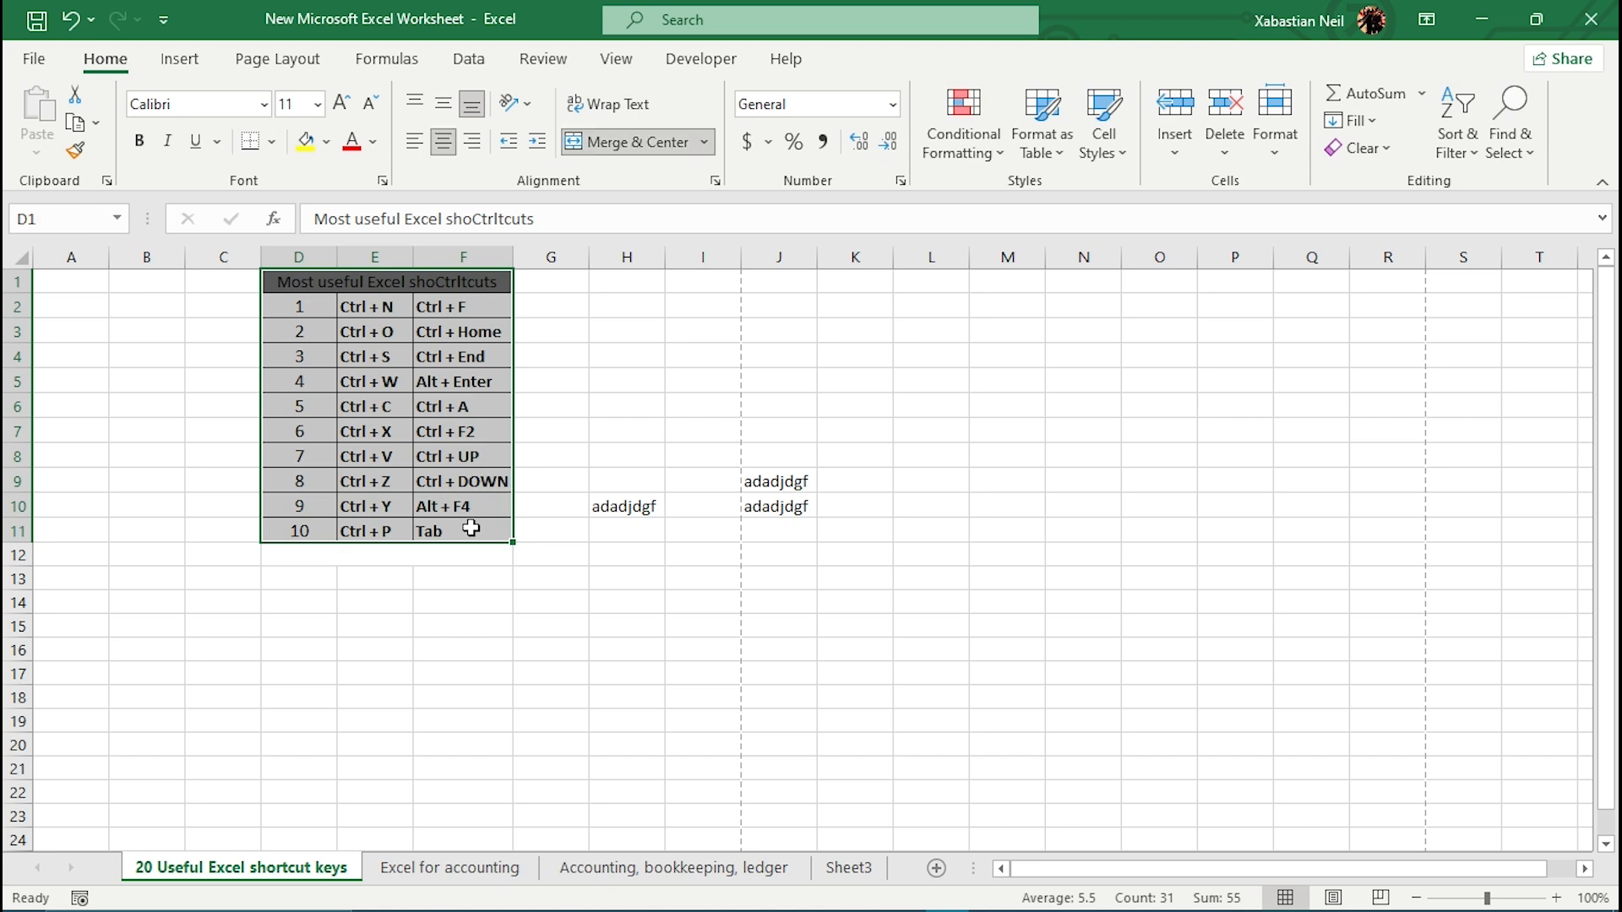
pyautogui.moveTo(223, 283); pyautogui.dragTo(472, 531)
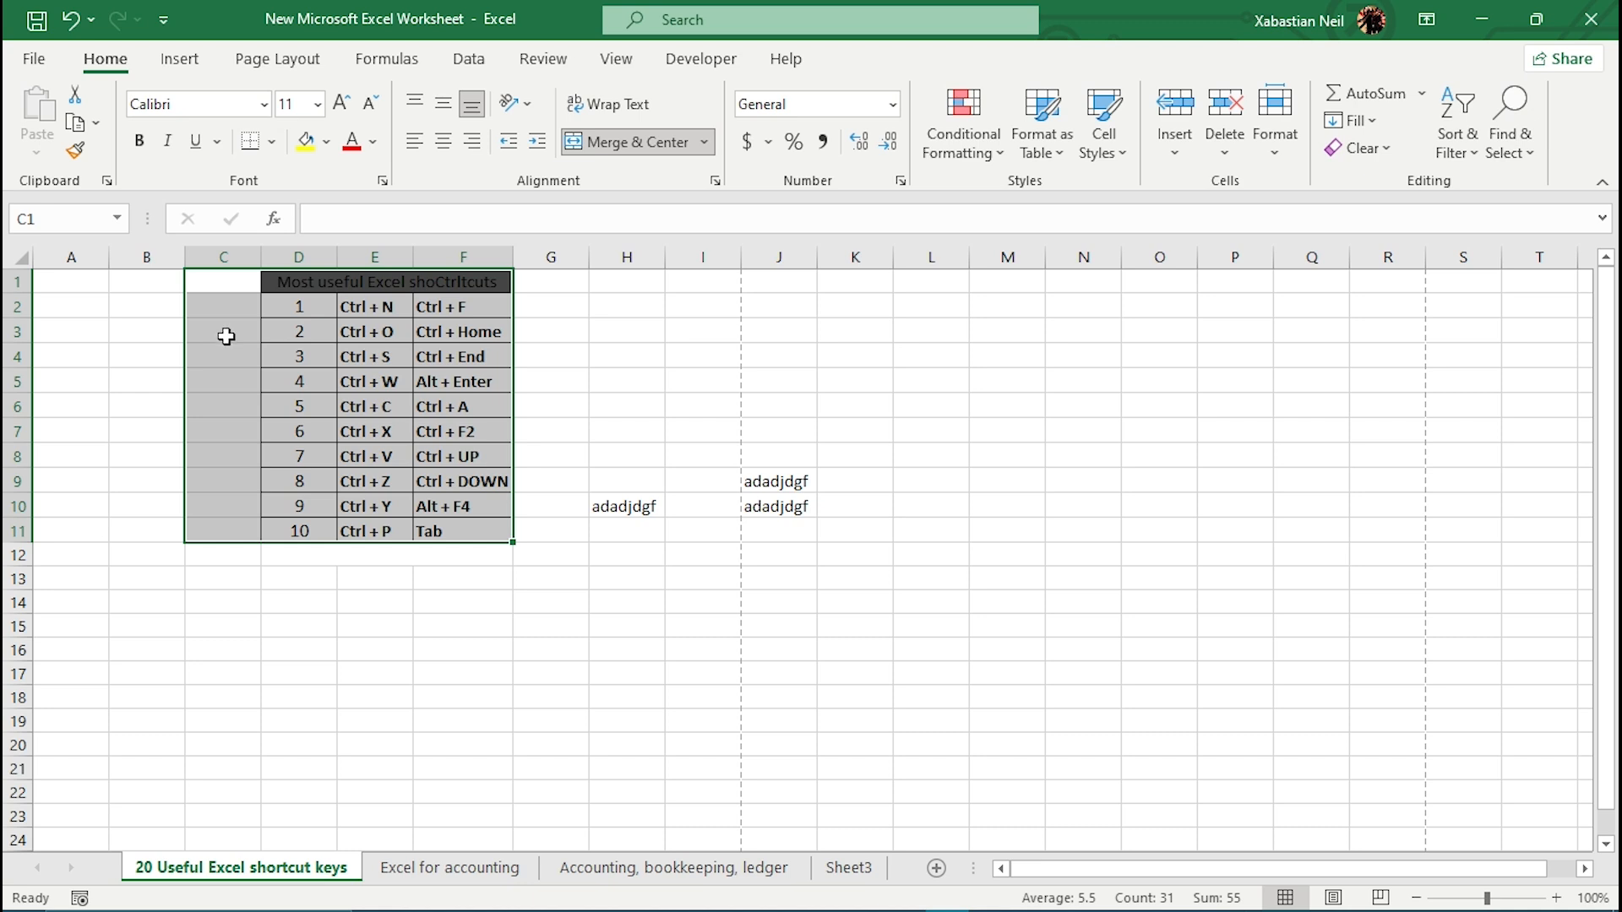
pyautogui.click(456, 384)
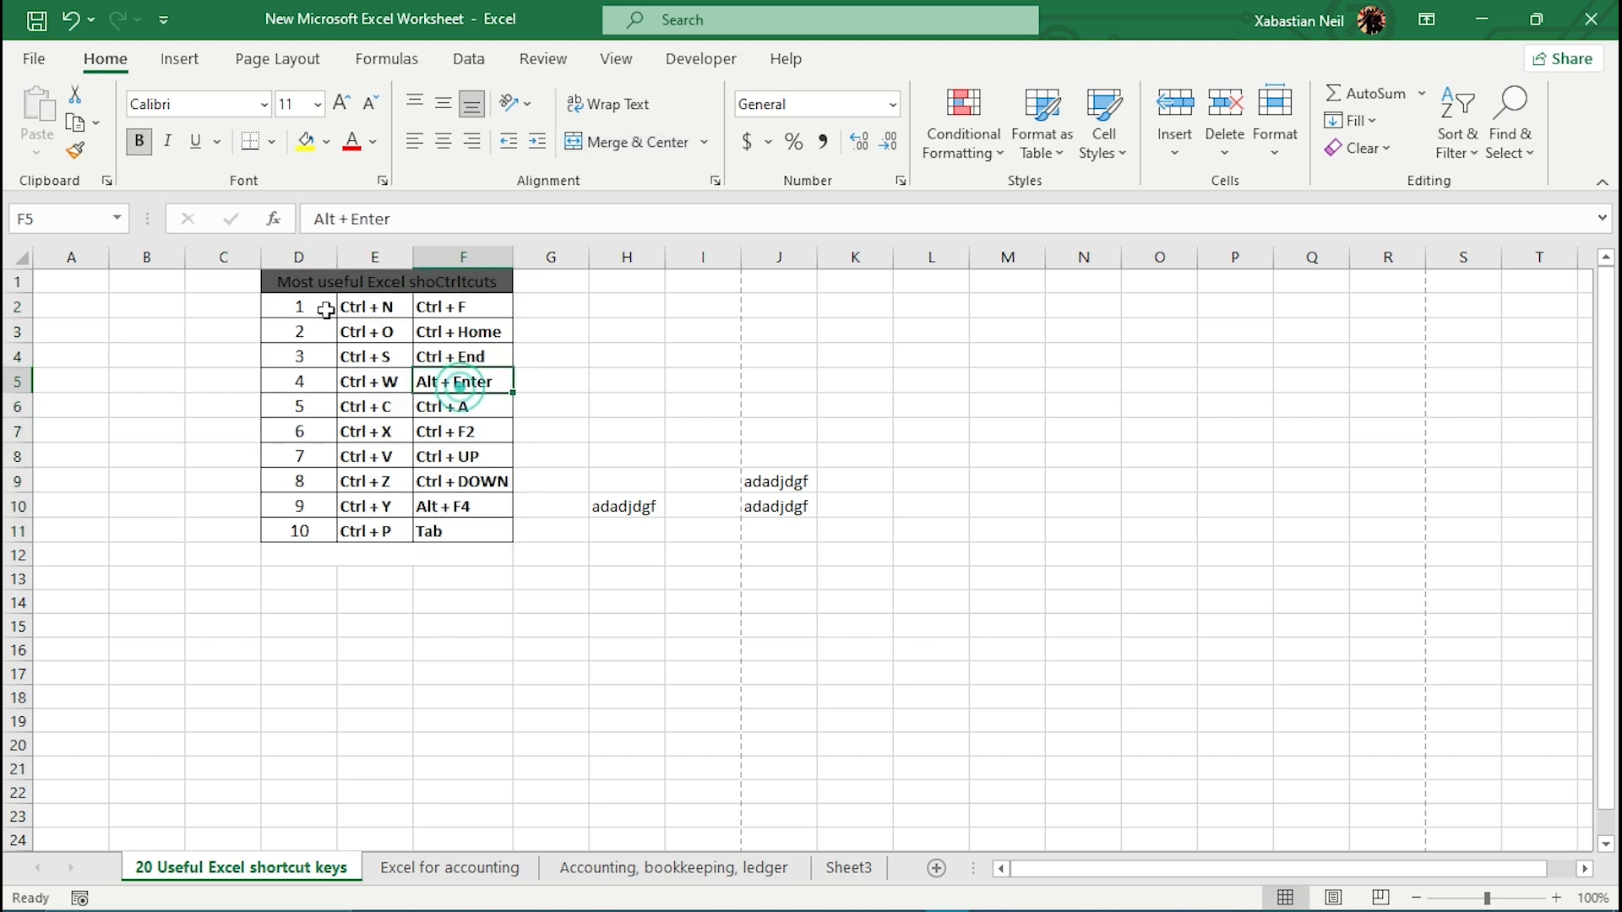
pyautogui.click(347, 289)
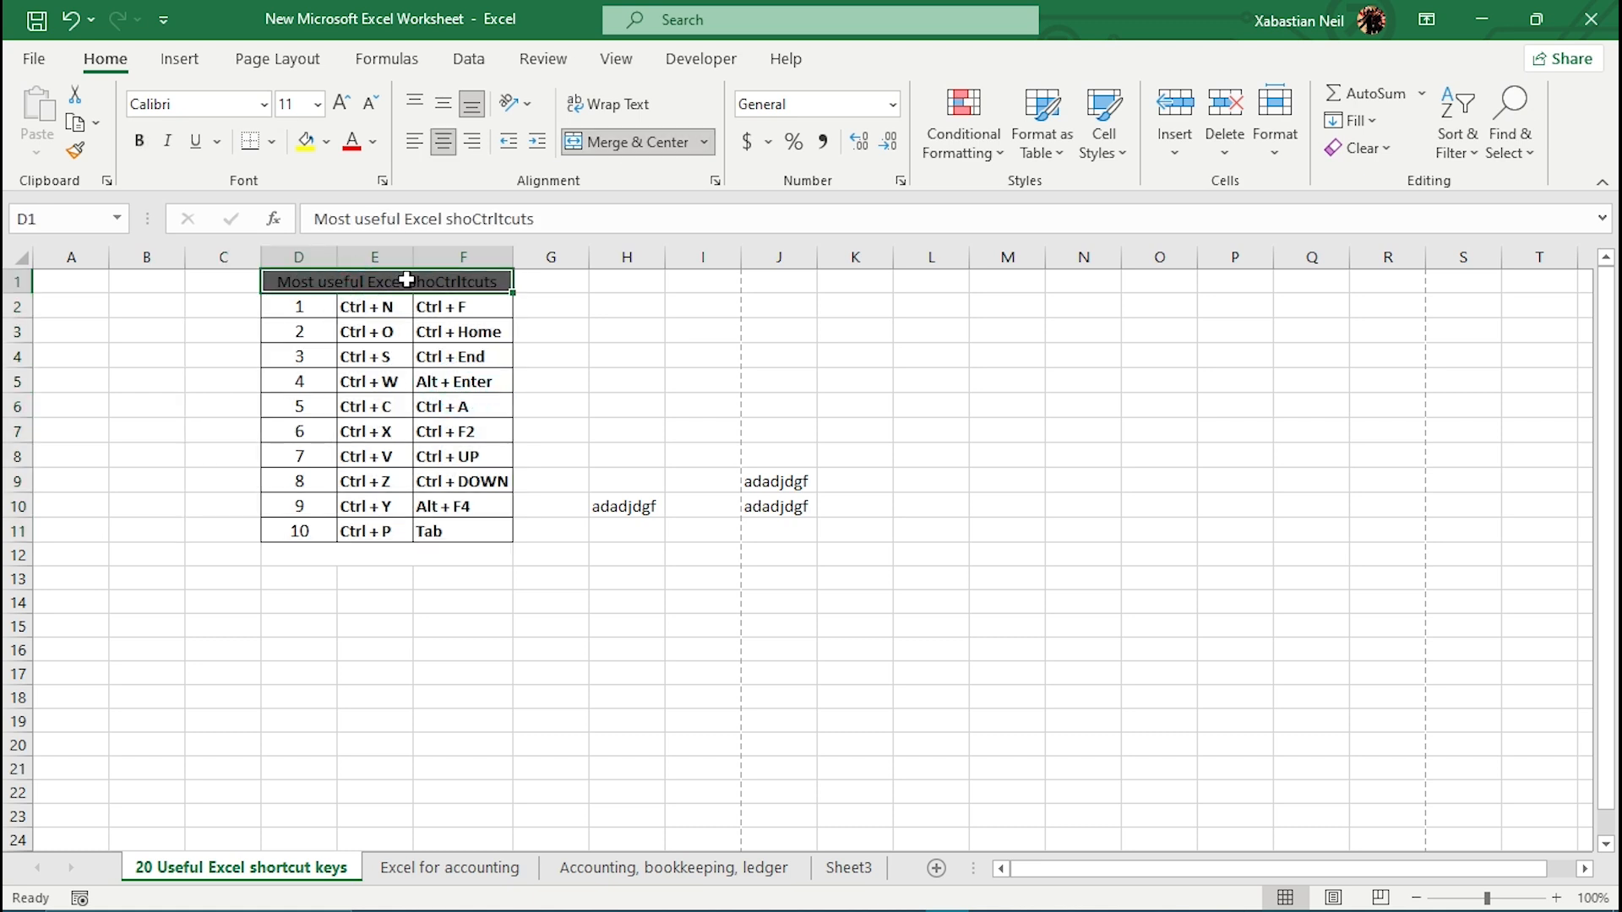
pyautogui.hotkey('ctrl', 'a')
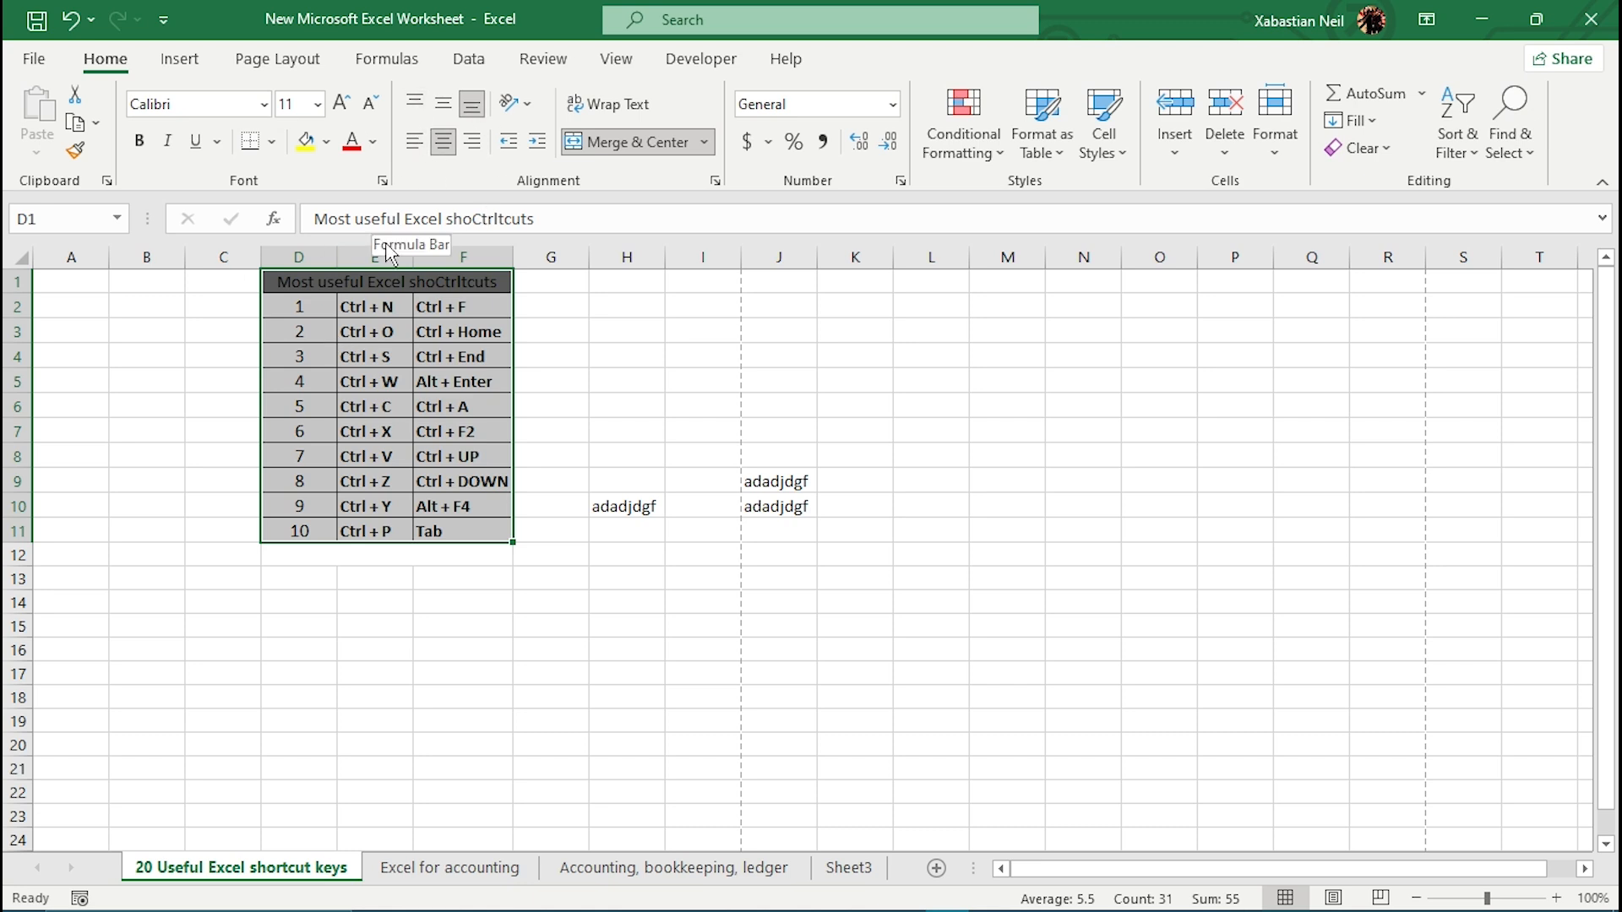
pyautogui.click(677, 383)
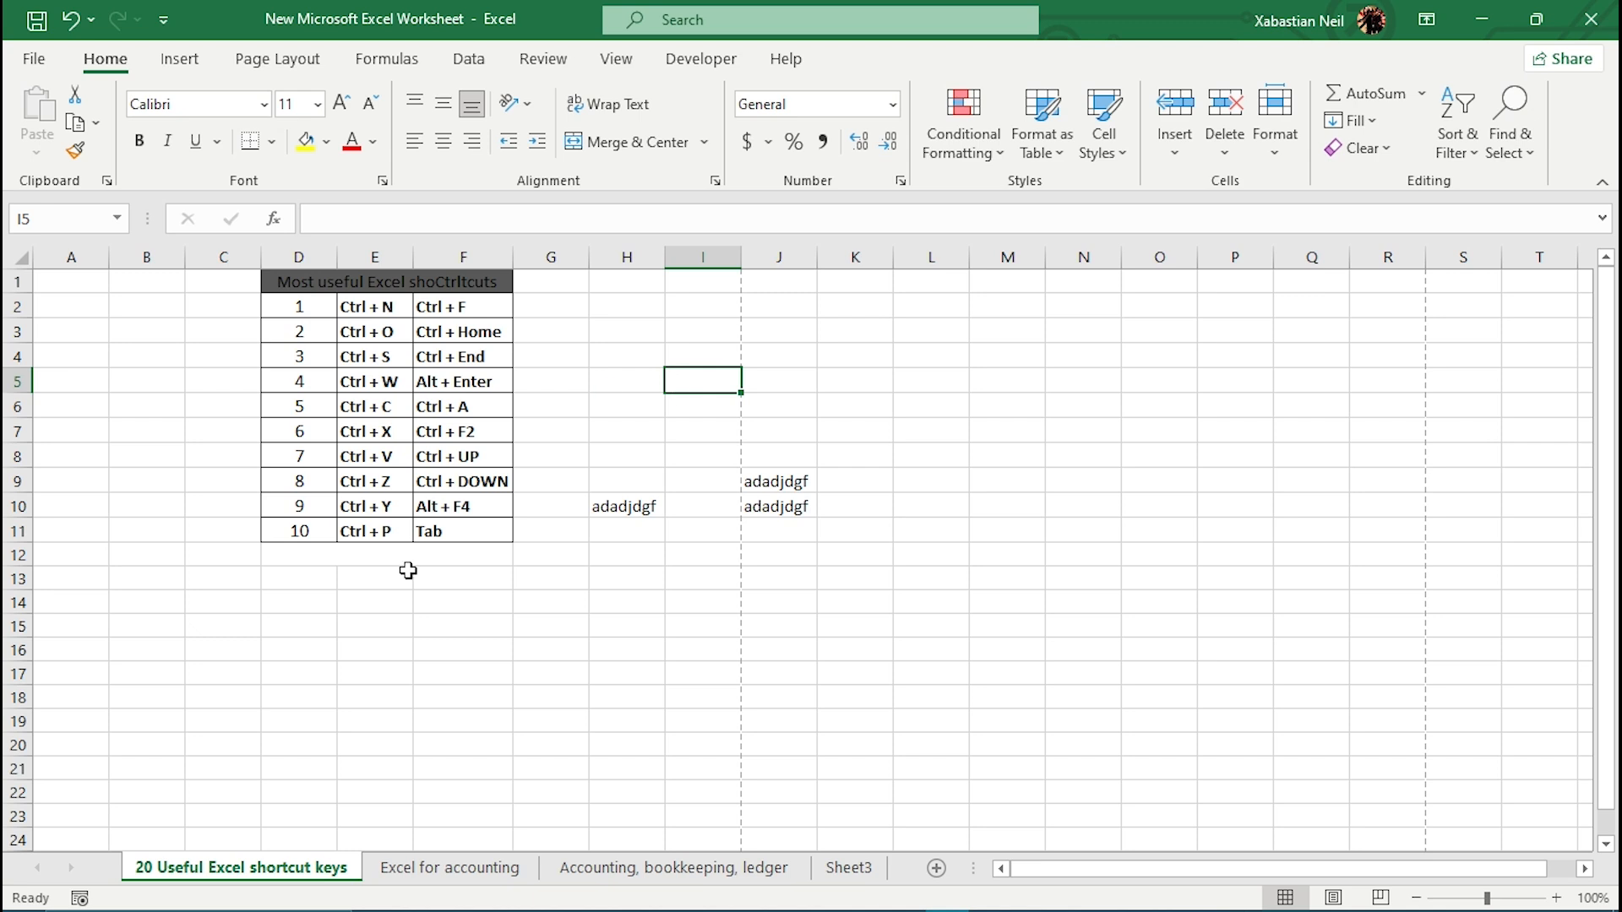
pyautogui.scroll(-20, 453, 505)
pyautogui.click(365, 779)
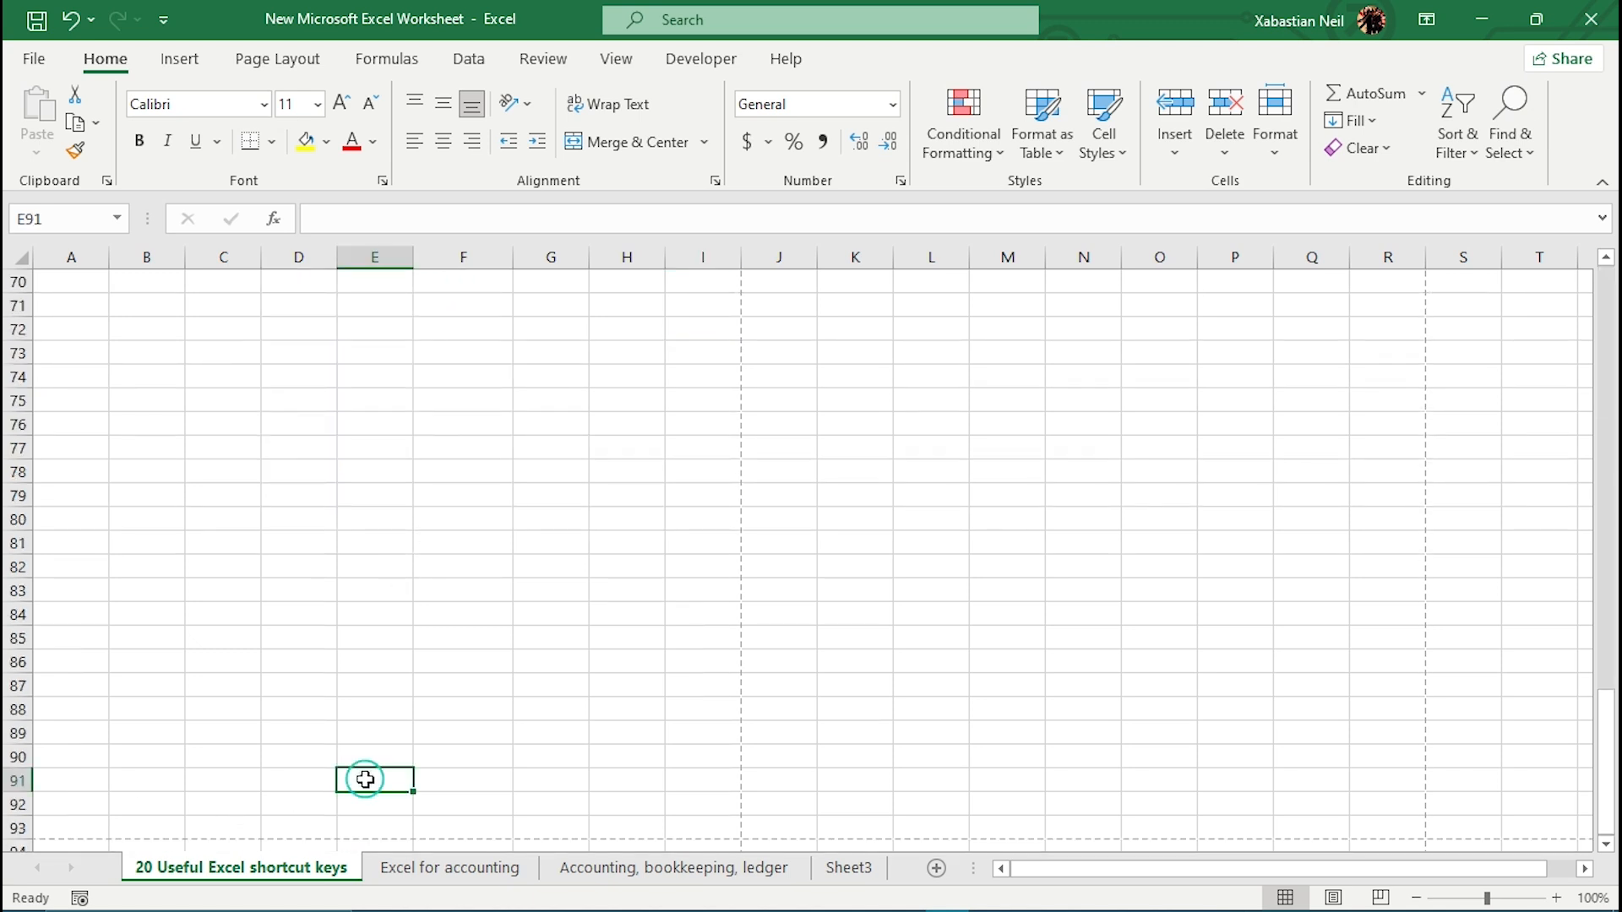
pyautogui.scroll(12, 372, 627)
pyautogui.scroll(11, 373, 627)
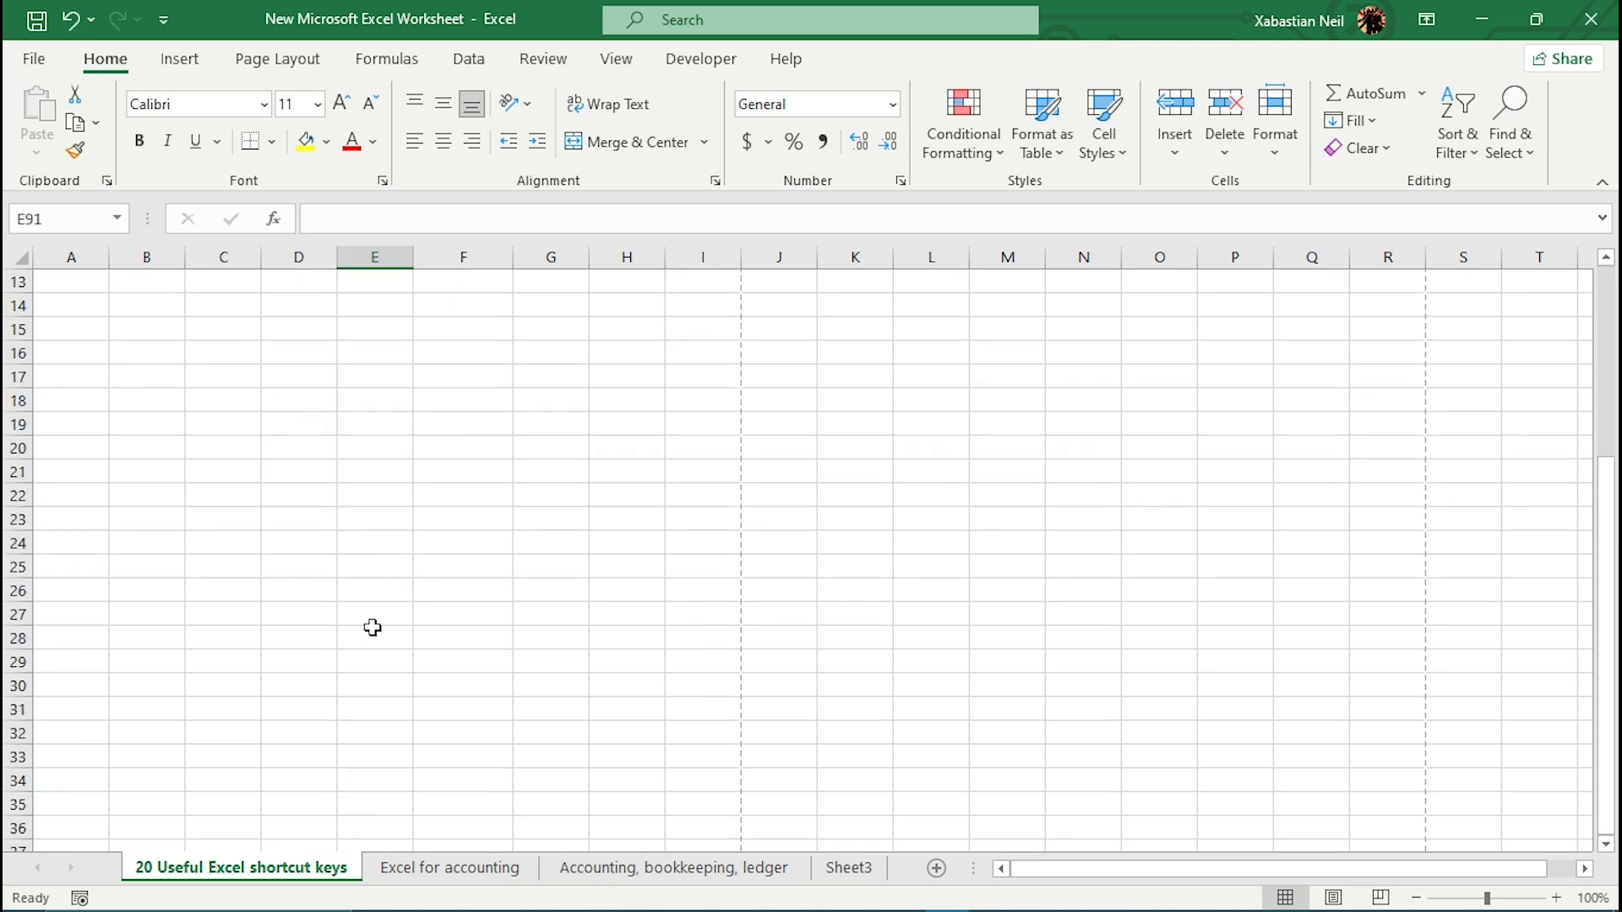
pyautogui.scroll(-16, 363, 650)
pyautogui.scroll(16, 361, 656)
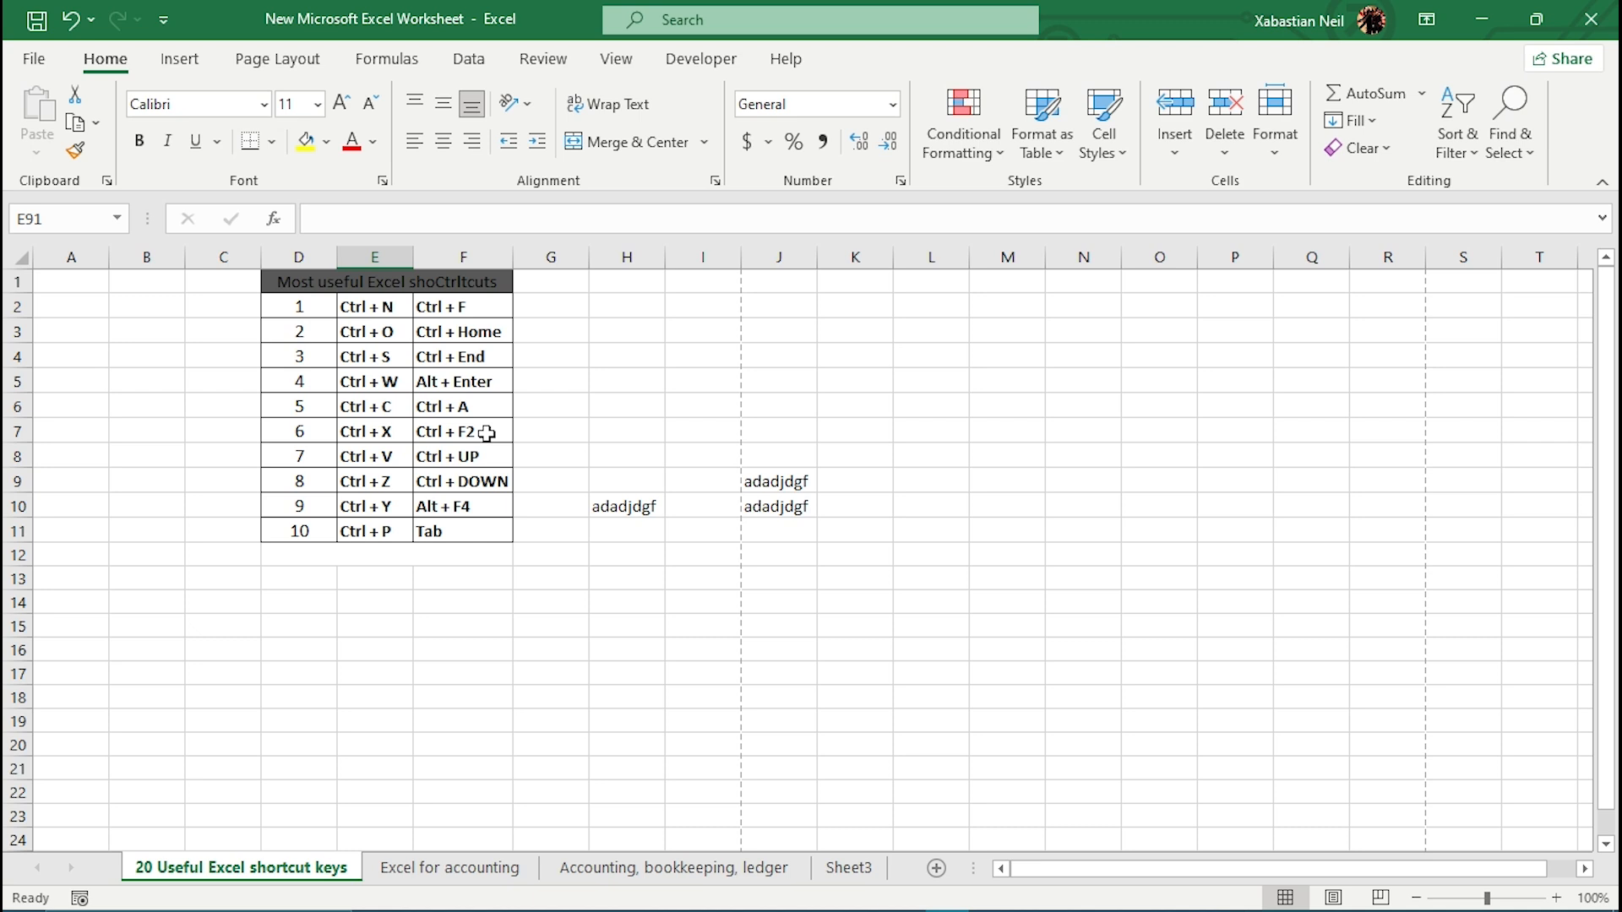
# Open the print preview of the active sheet and return to the worksheet
pyautogui.hotkey('ctrl', 'p')
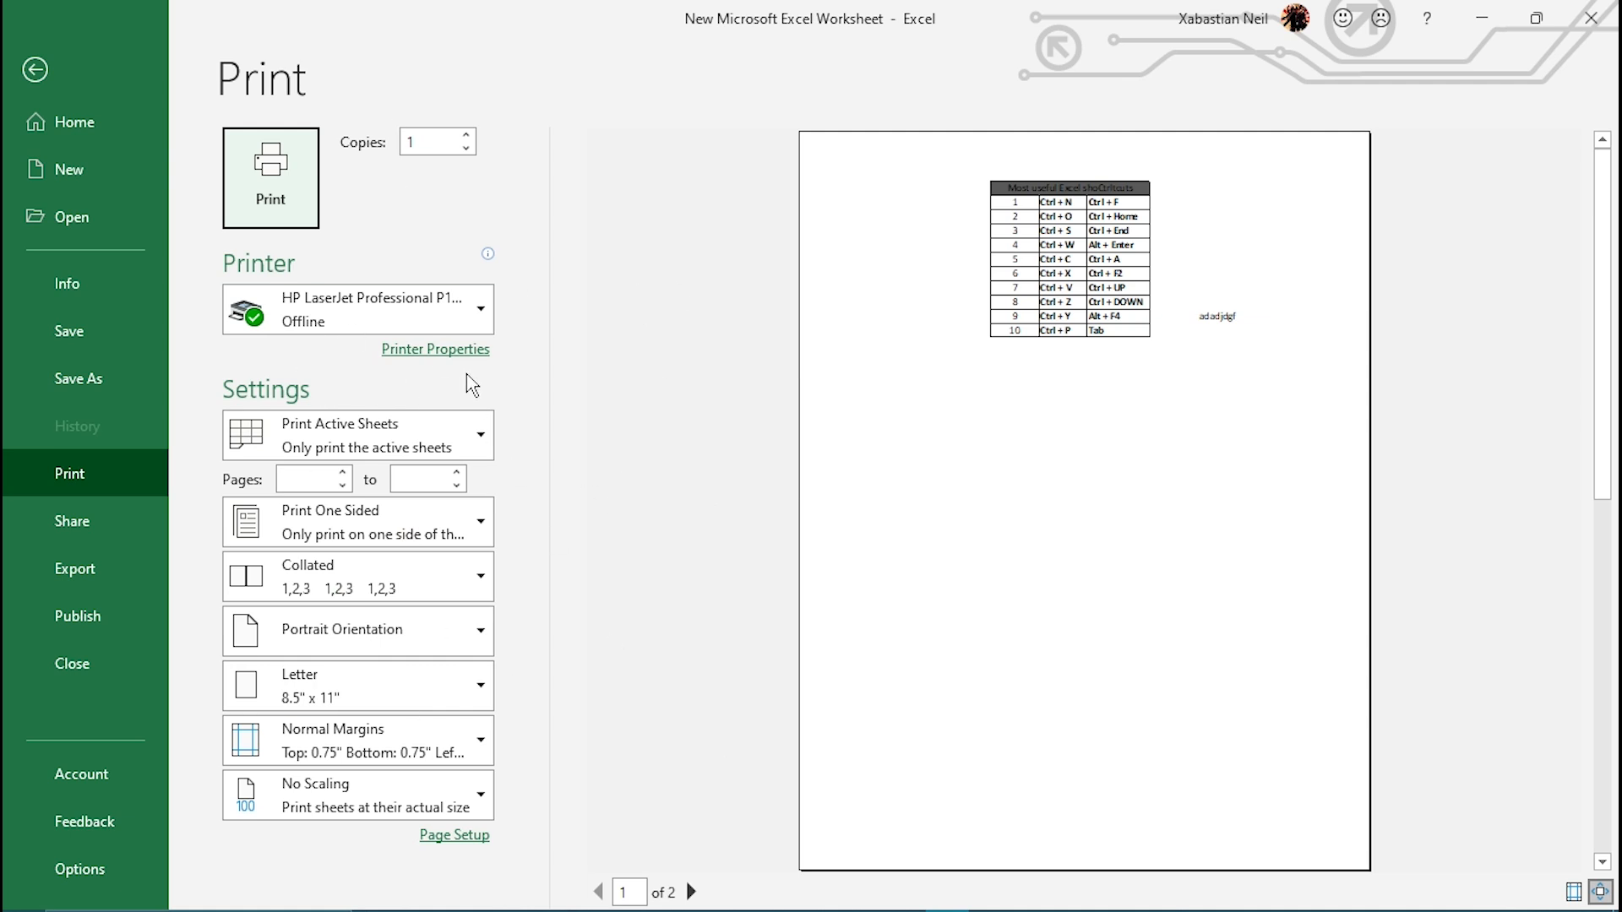
pyautogui.moveTo(420, 328)
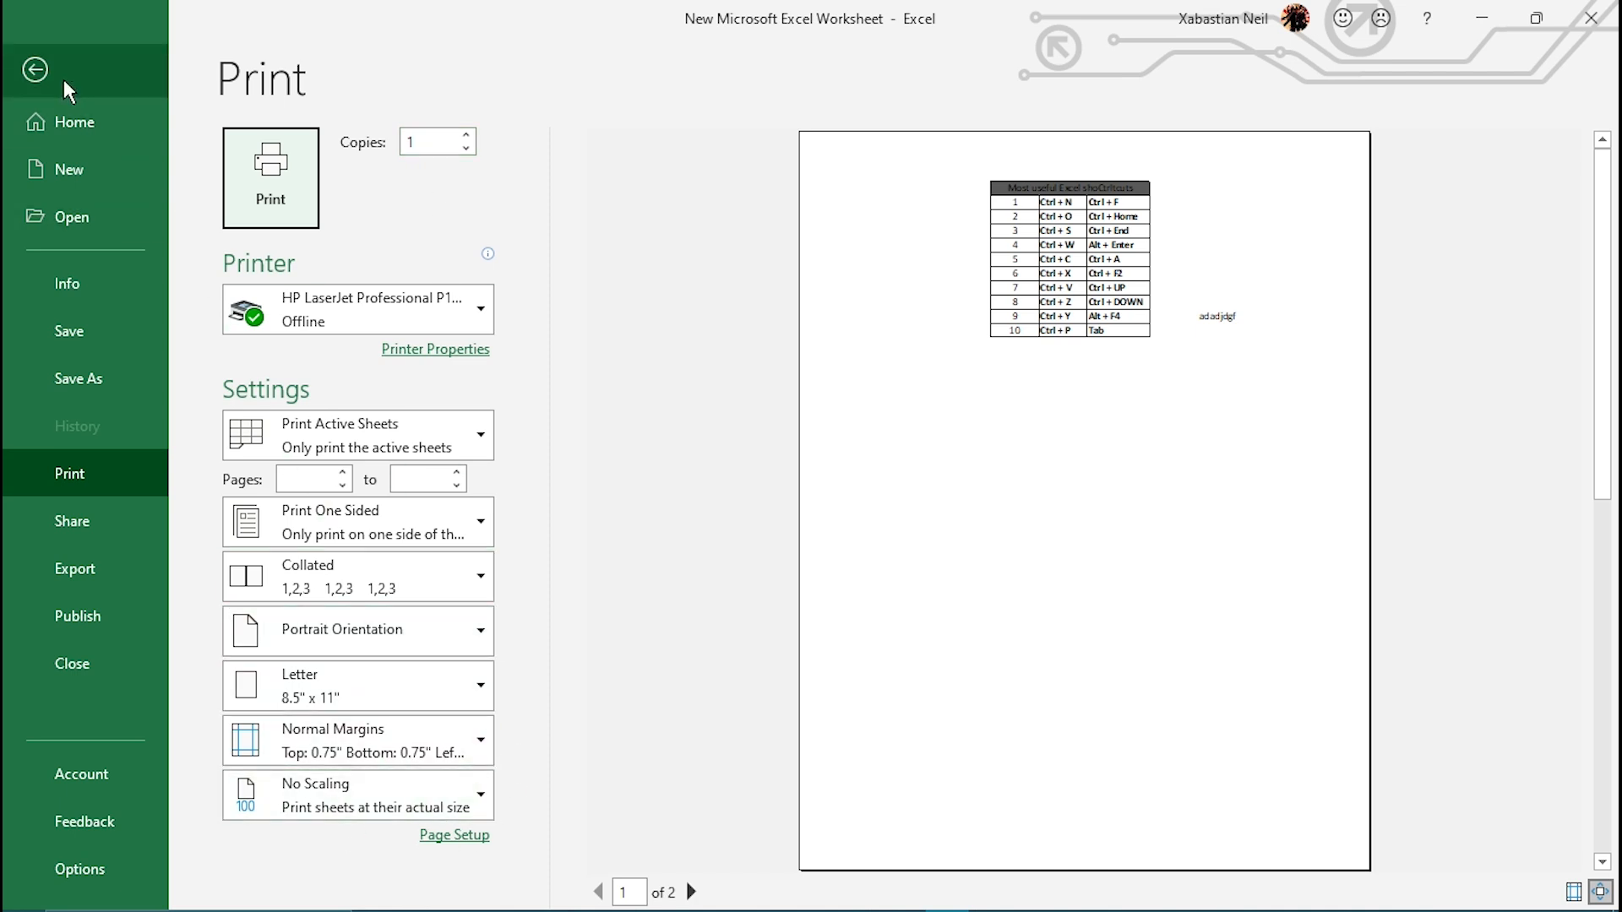
pyautogui.click(35, 70)
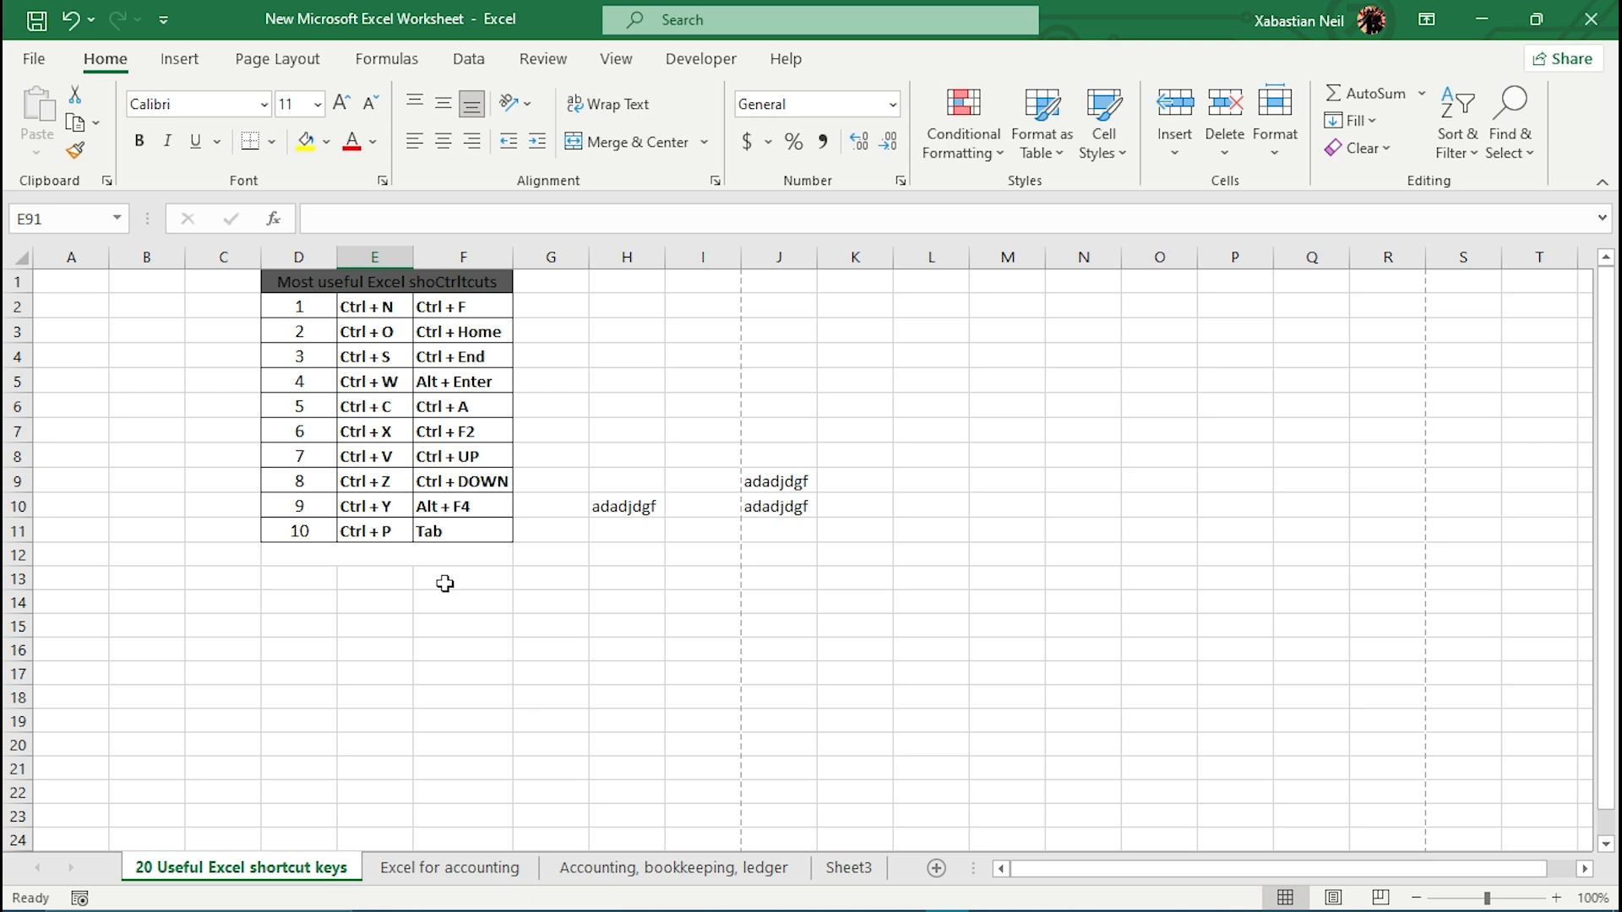
# From cell F11, jump up to the first entry of the column and move between it and the table title
pyautogui.click(447, 530)
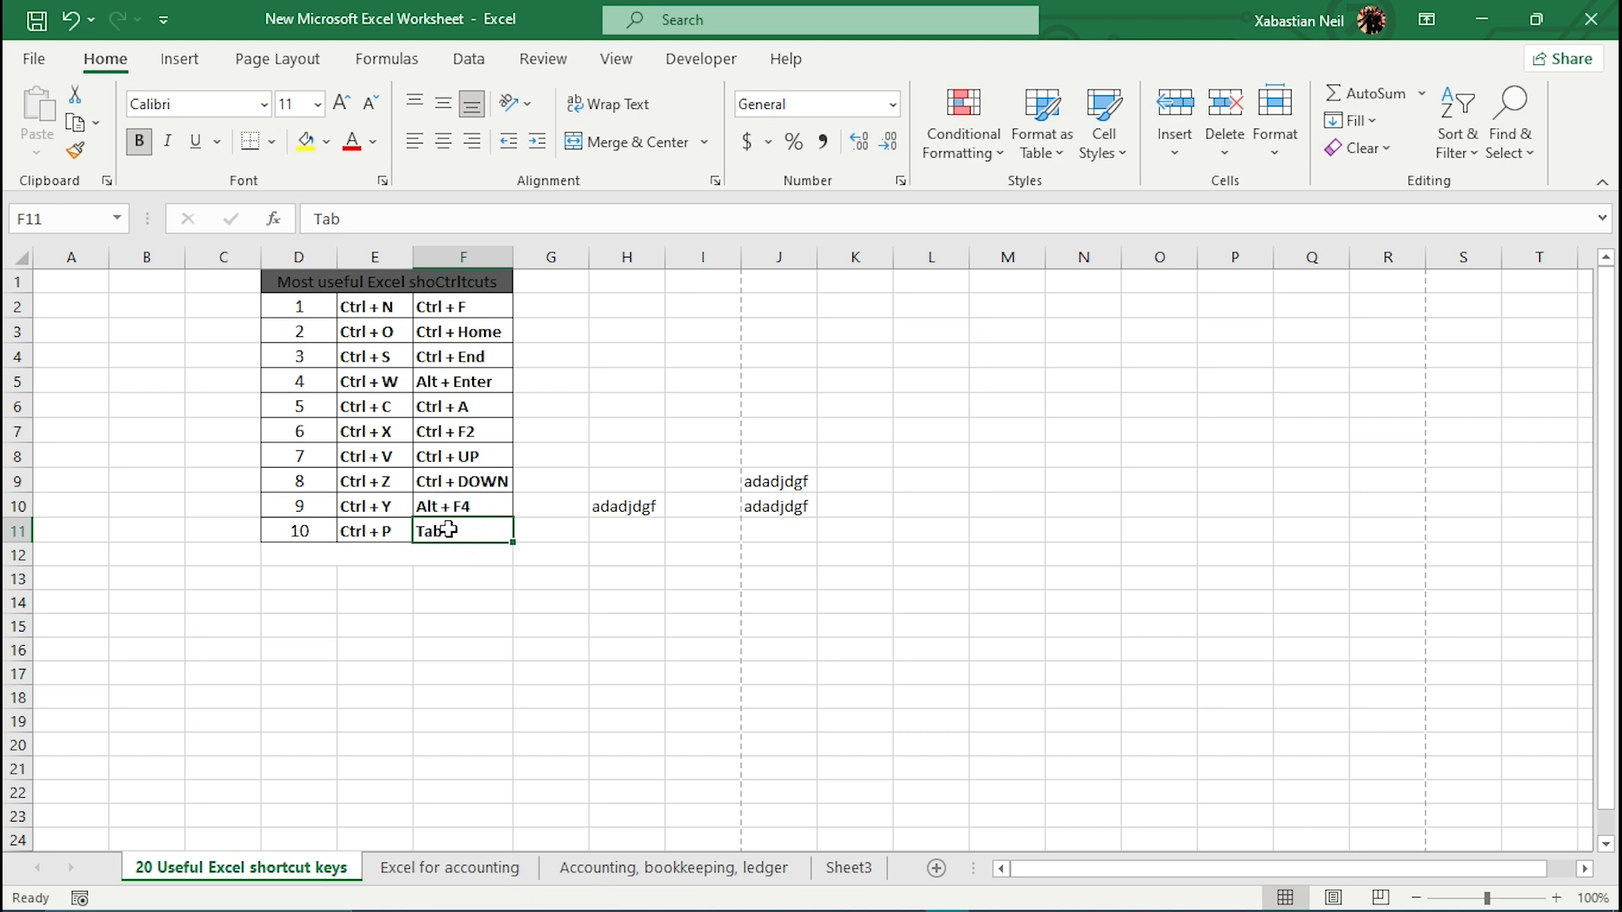
pyautogui.hotkey('ctrl', 'Up')
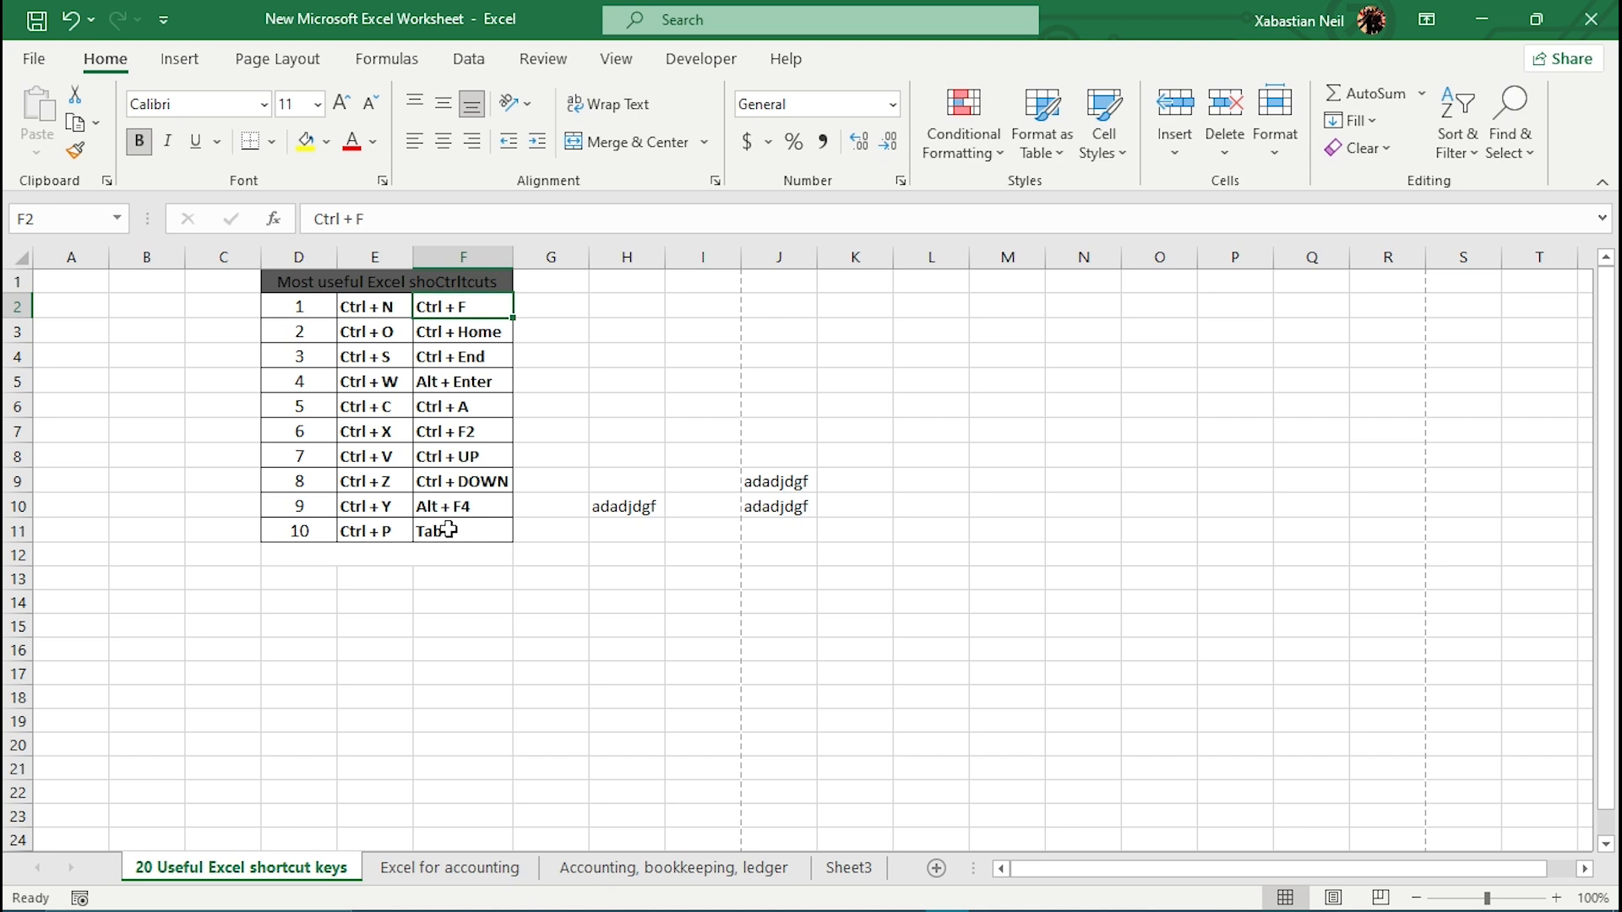
pyautogui.press('Up')
pyautogui.press('Down')
pyautogui.press('Up')
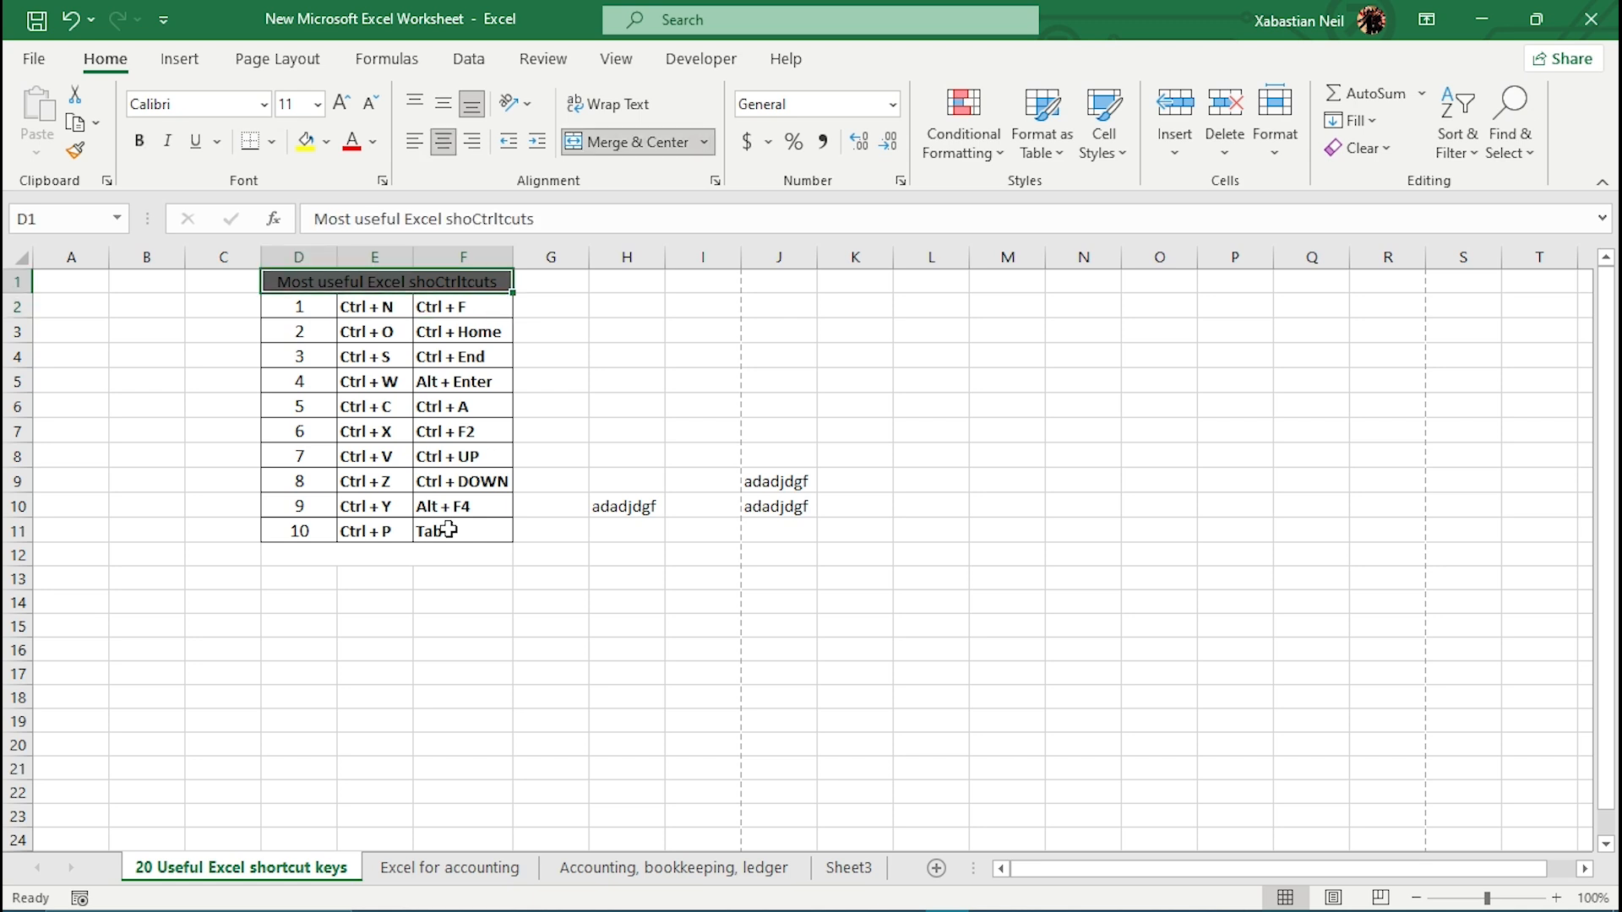
# Move down from the table title to cell F2, and select cell F11 and the merged cell D12 below the table
pyautogui.press('Down')
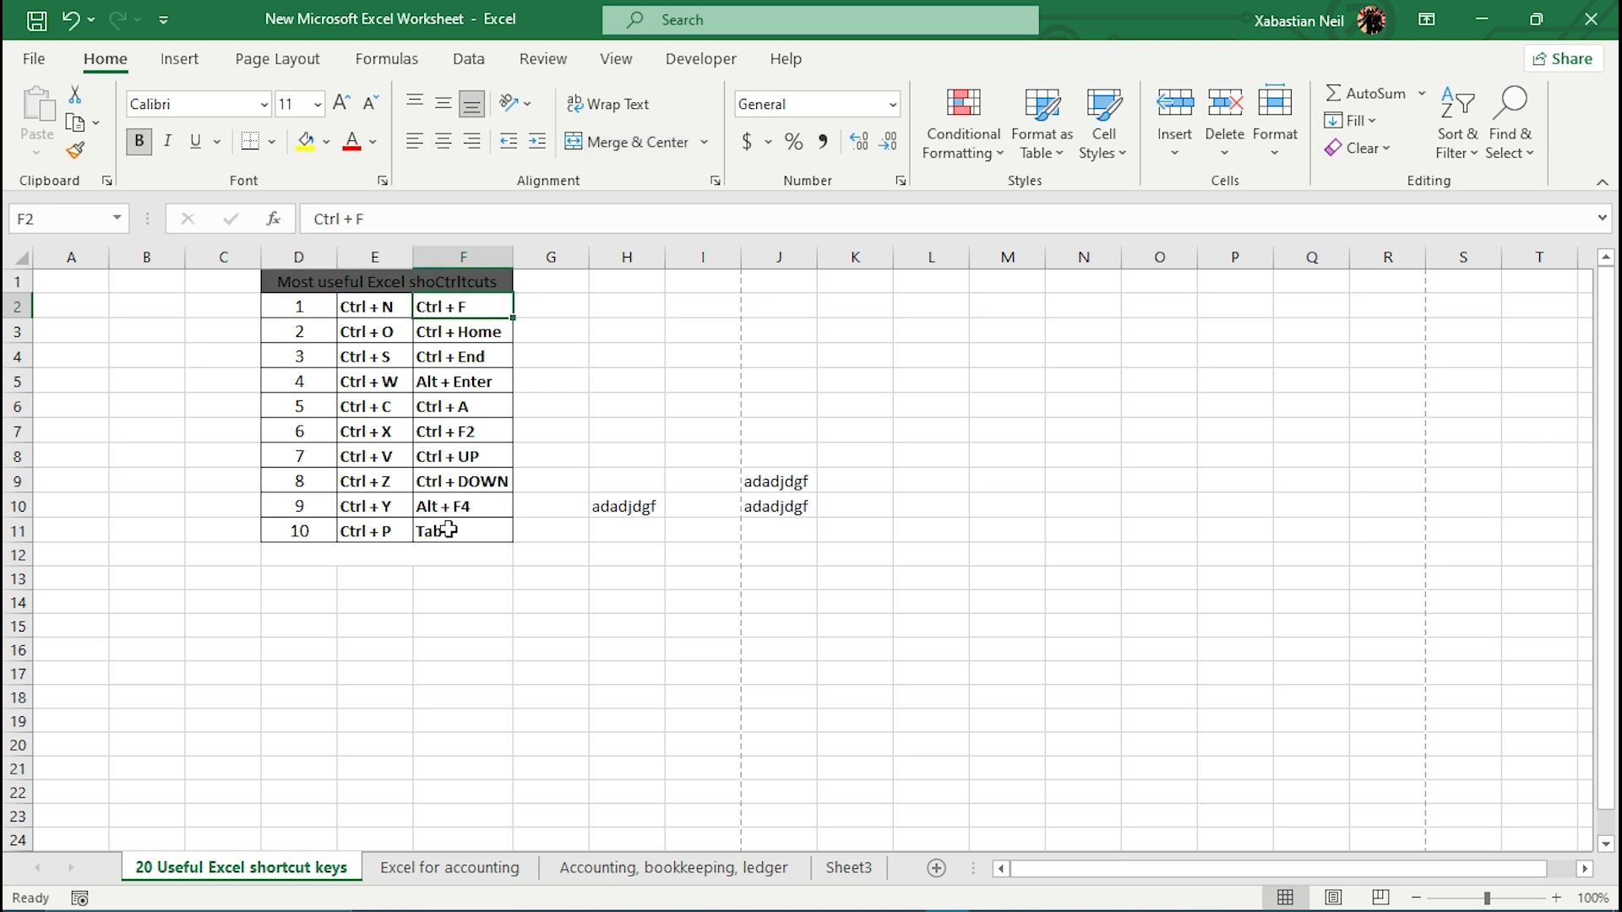
pyautogui.click(448, 529)
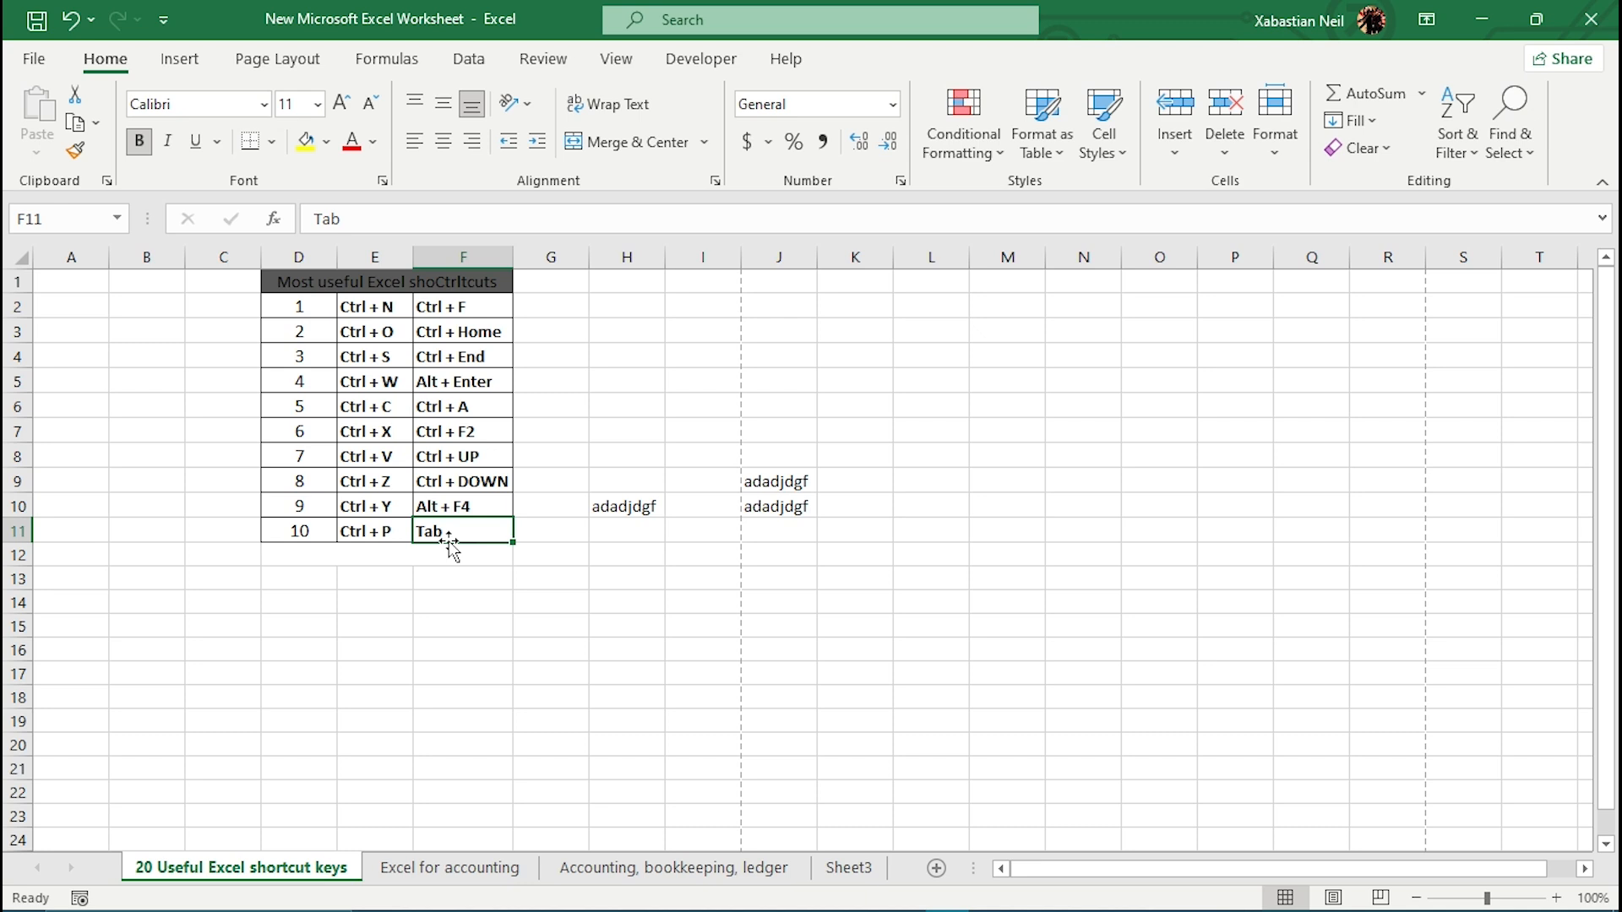
pyautogui.click(482, 562)
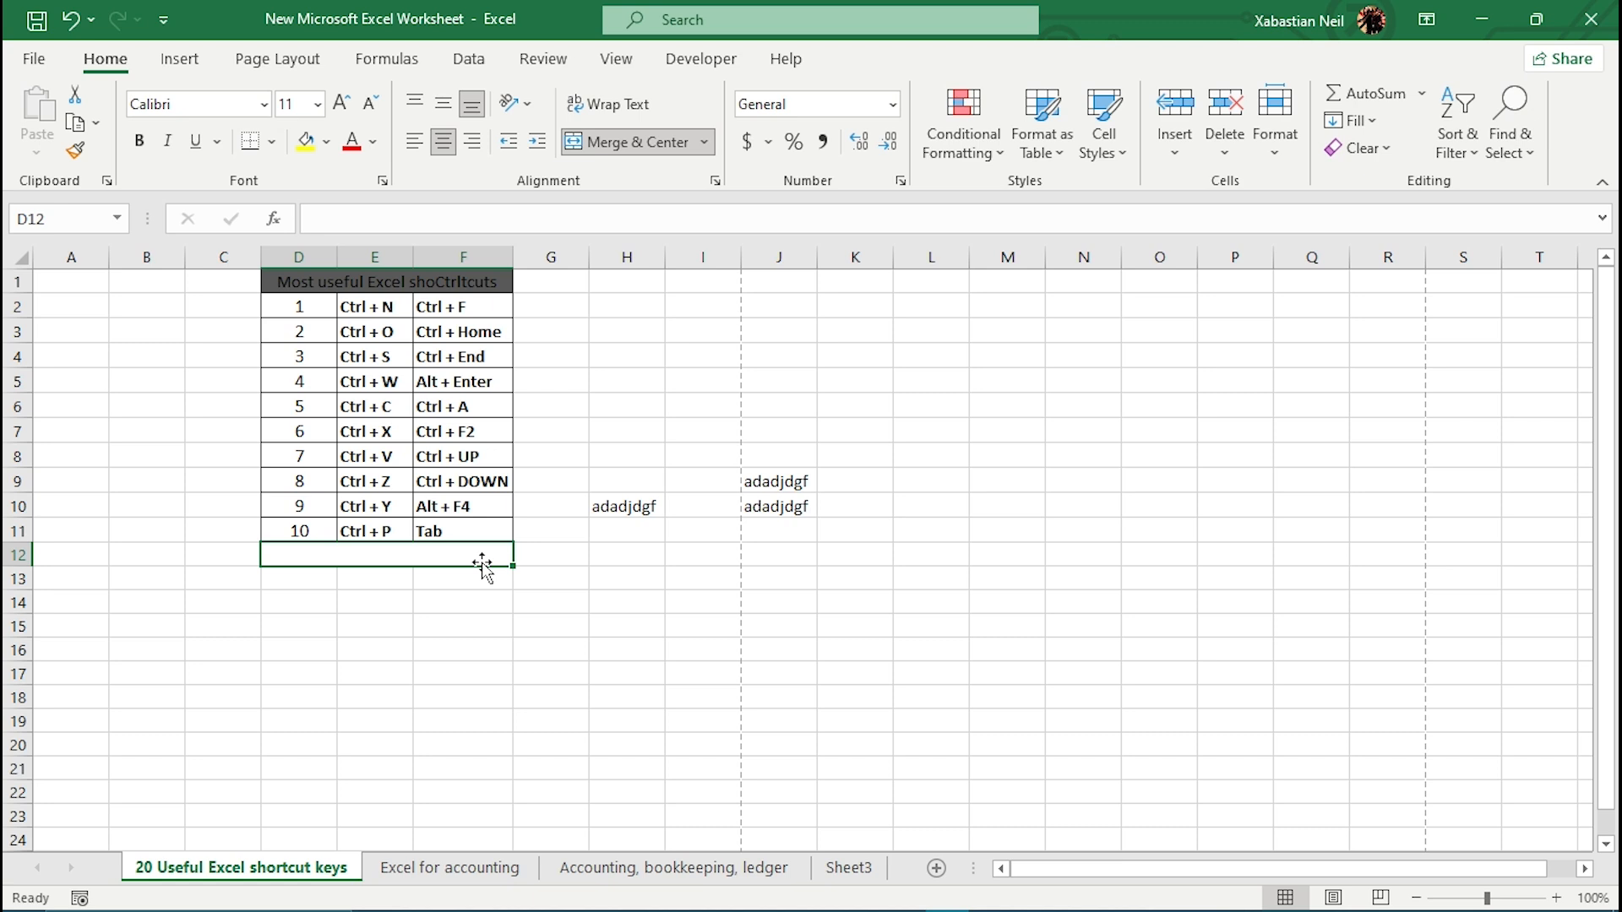
# Try to close the workbook from cell H11, dismiss the save prompt, and select empty cell G4
pyautogui.press('alt')
pyautogui.press('alt')
pyautogui.click(634, 529)
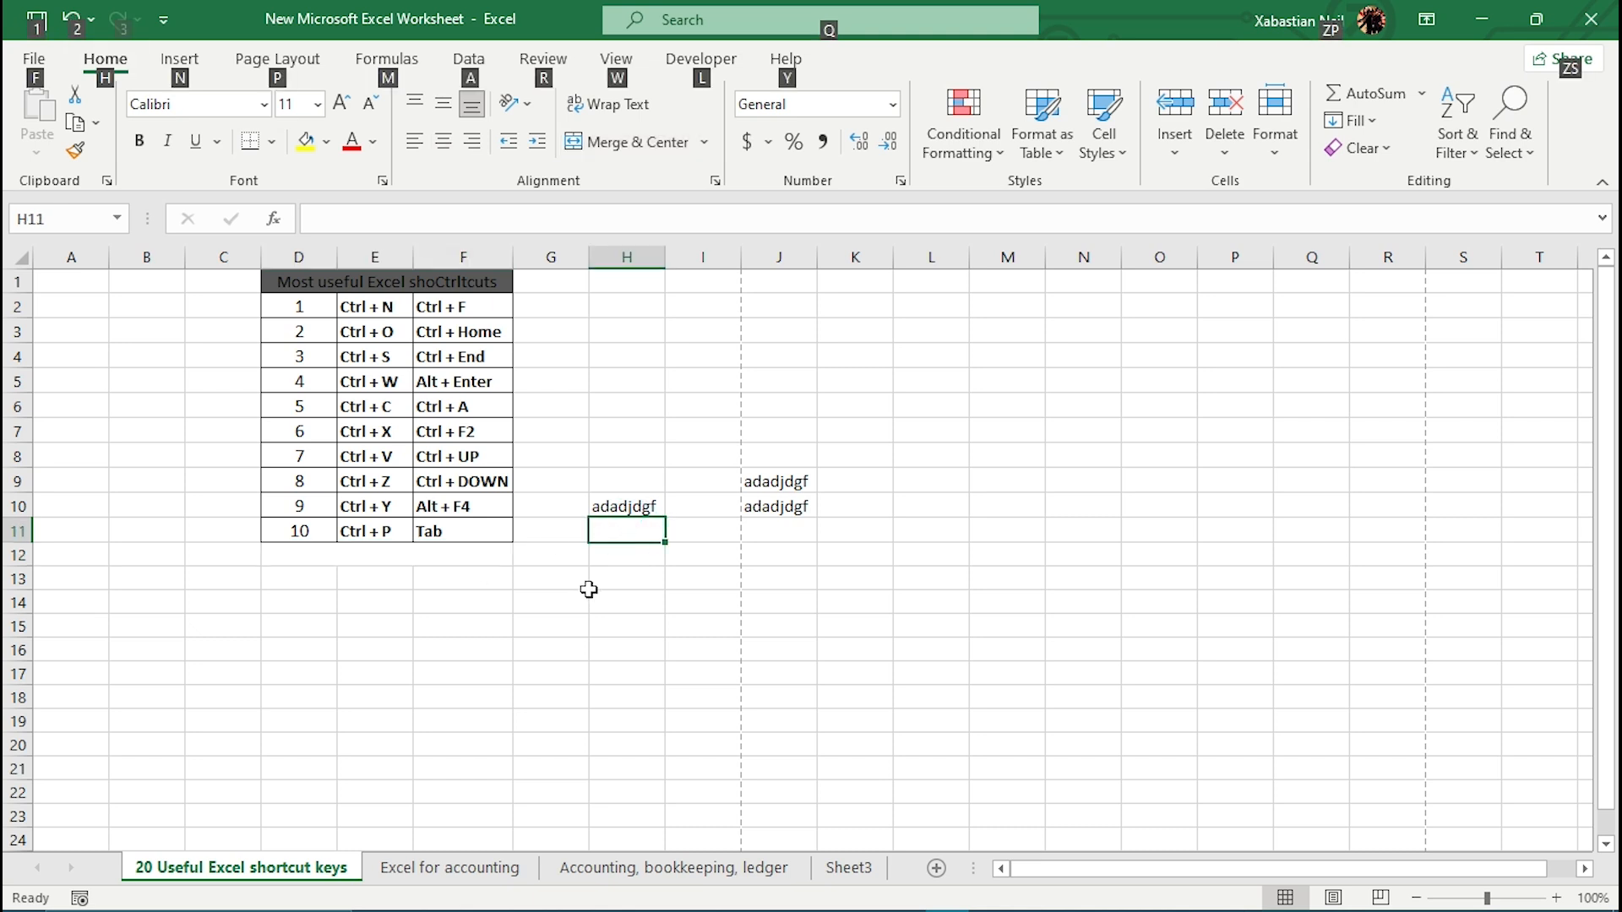
pyautogui.hotkey('ctrl', 'w')
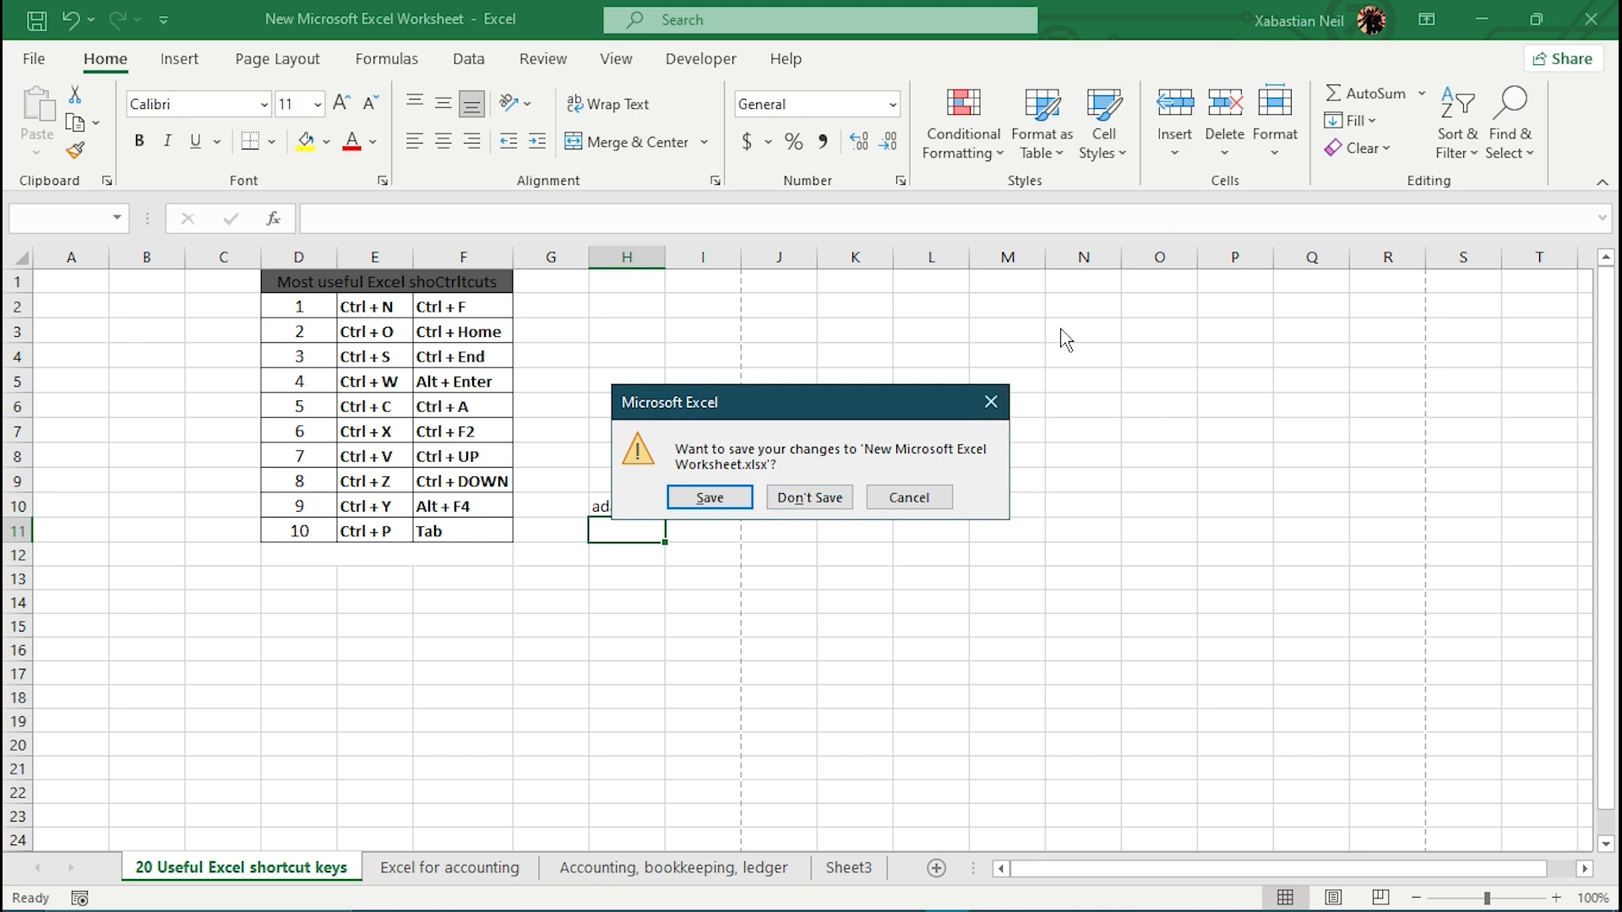
pyautogui.click(981, 411)
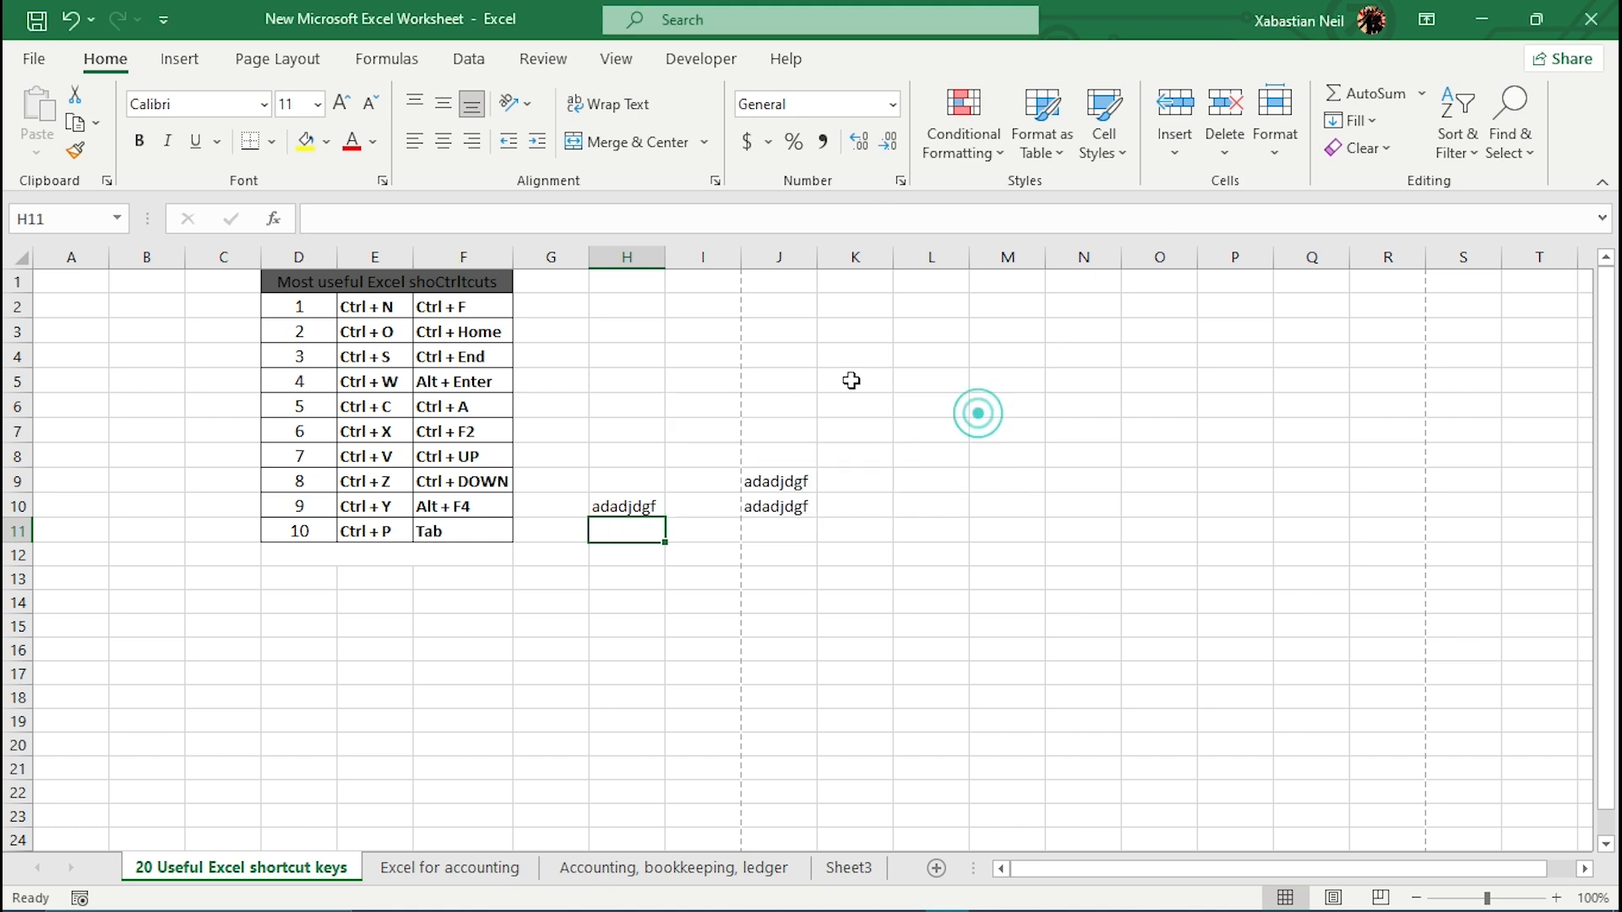
pyautogui.click(755, 360)
pyautogui.click(575, 357)
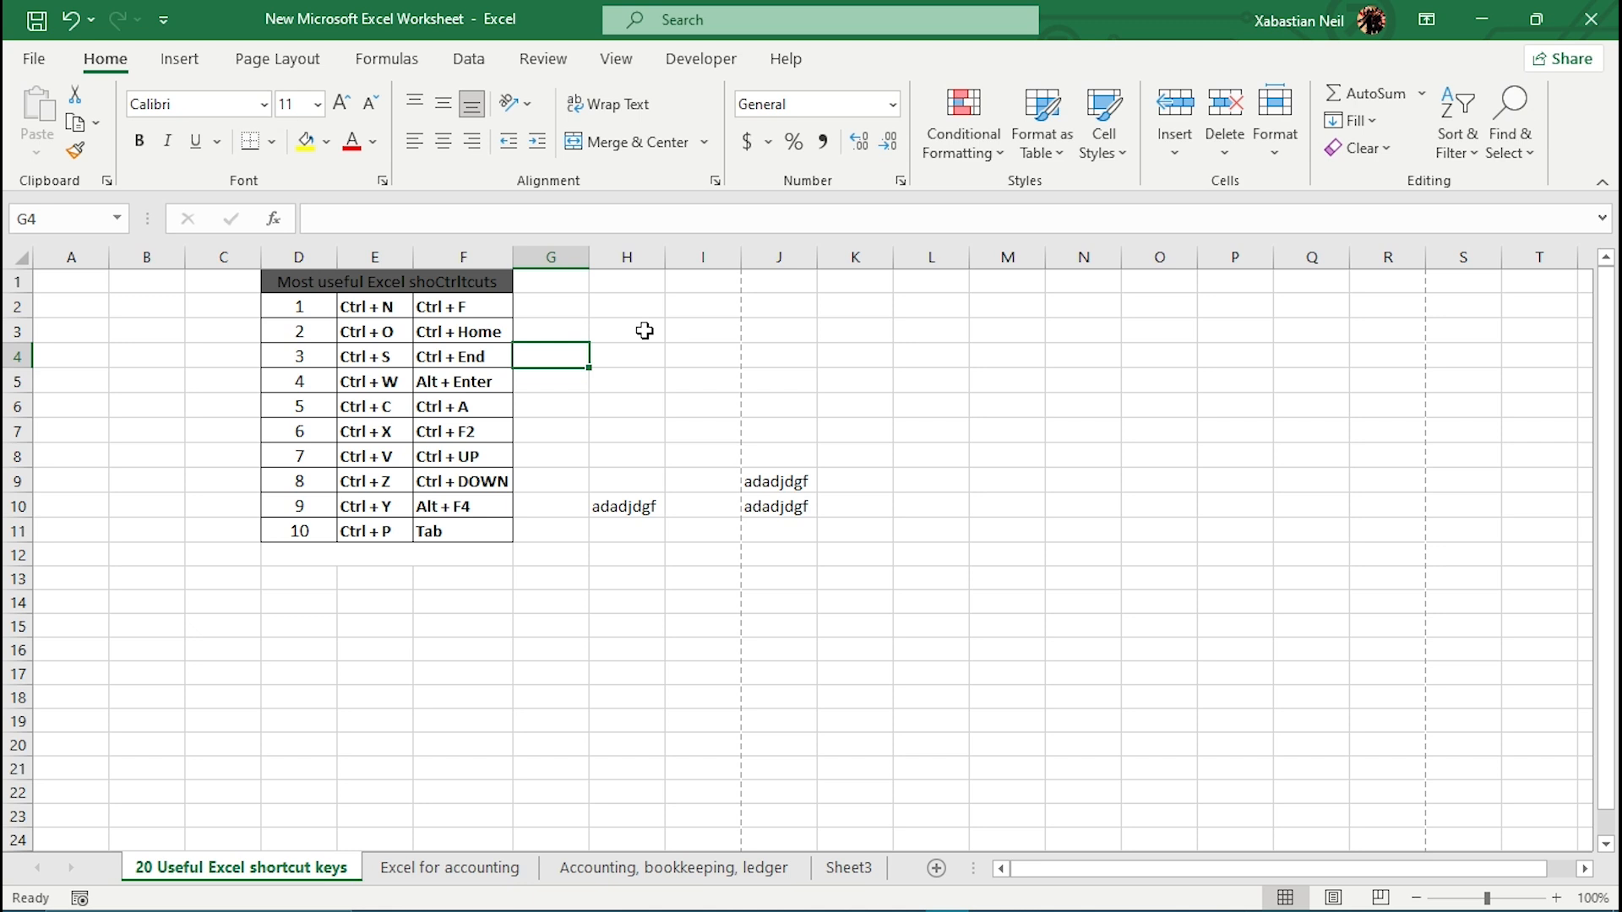
# Select merged cell D12 below the table and advance cell by cell along row 12 to L12
pyautogui.click(499, 598)
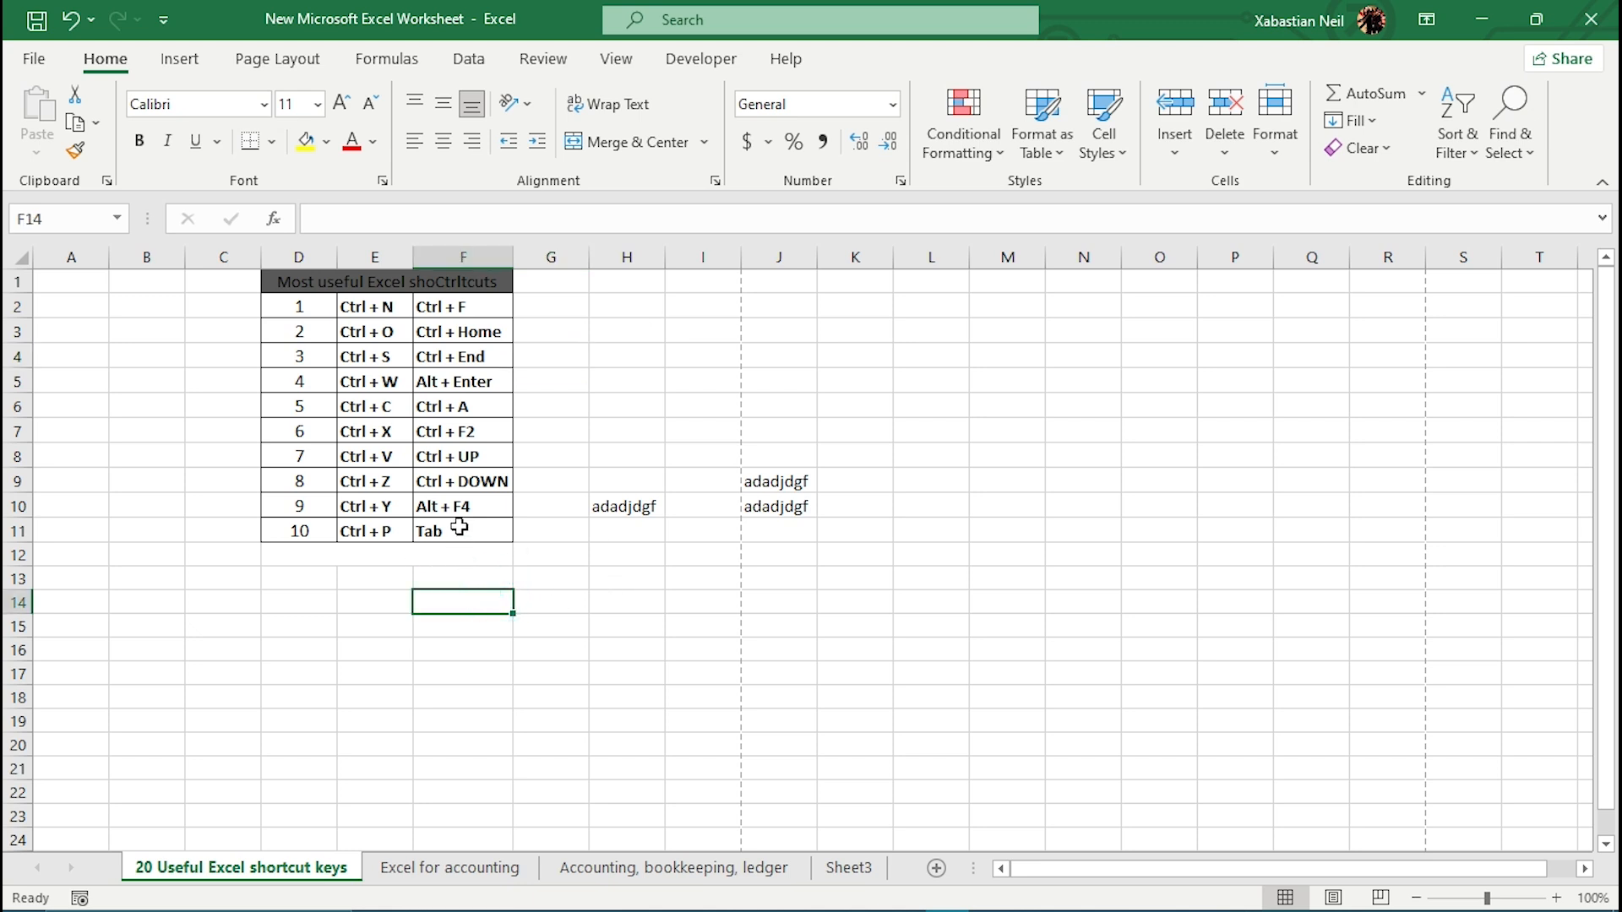
pyautogui.click(483, 557)
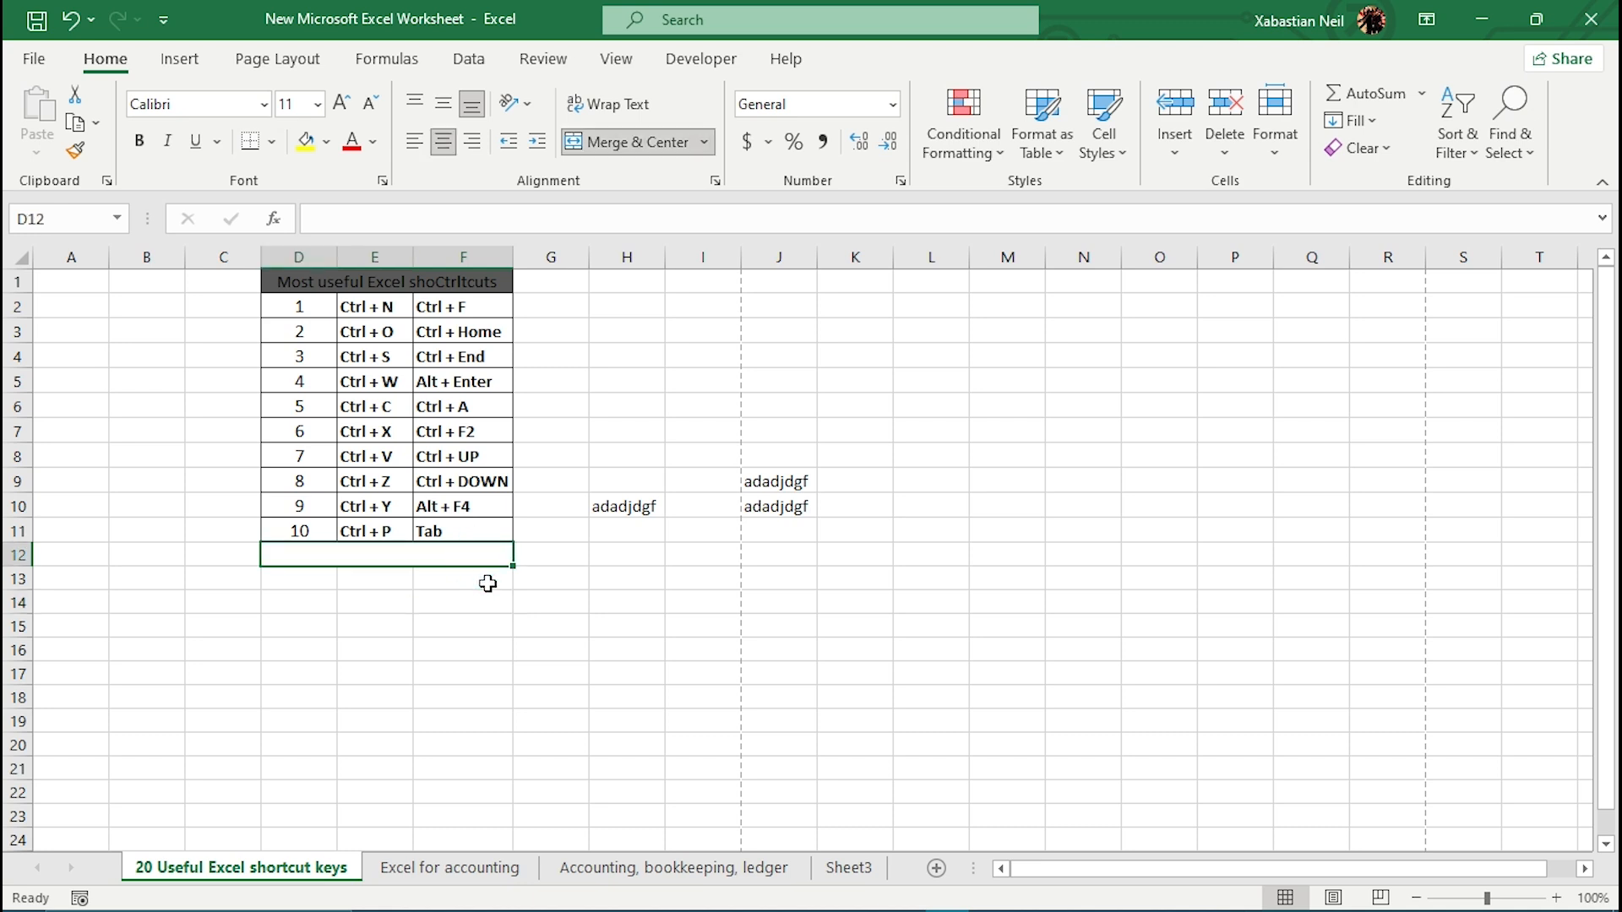
pyautogui.press('Tab')
pyautogui.press('Tab')
pyautogui.press('Tab')
pyautogui.press('Tab')
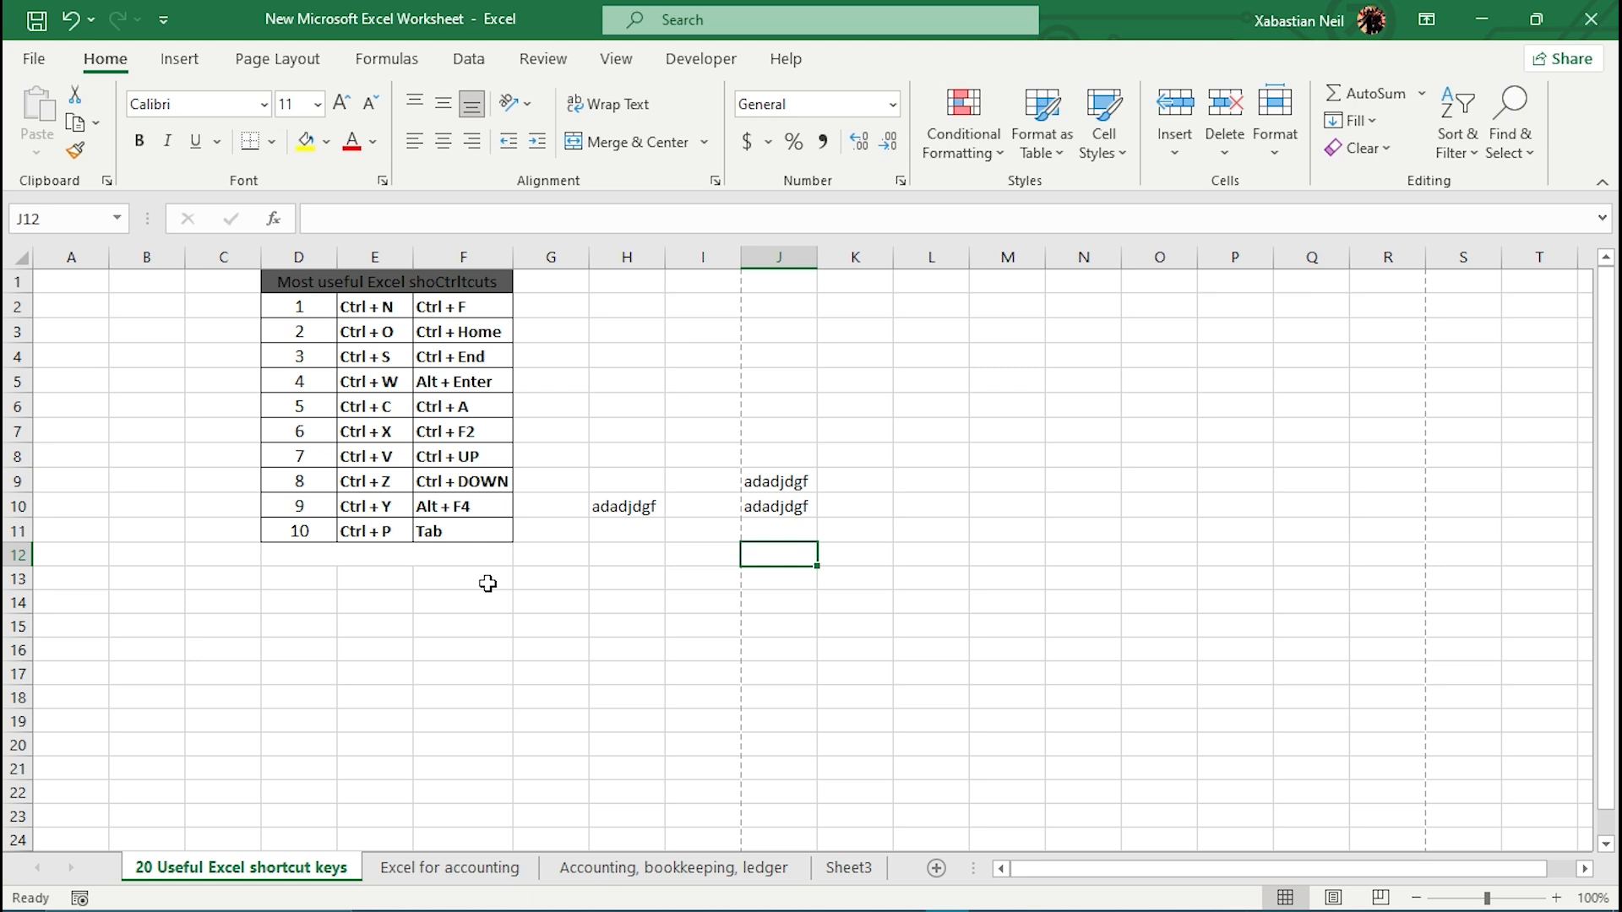
pyautogui.press('Tab')
pyautogui.press('Tab')
# Move back cell by cell along row 12 from L12 to C12
pyautogui.hotkey('shift', 'Tab')
pyautogui.hotkey('shift', 'Tab')
pyautogui.hotkey('shift', 'Tab')
pyautogui.hotkey('shift', 'Tab')
pyautogui.hotkey('shift', 'Tab')
pyautogui.hotkey('shift', 'Tab')
pyautogui.hotkey('shift', 'Tab')
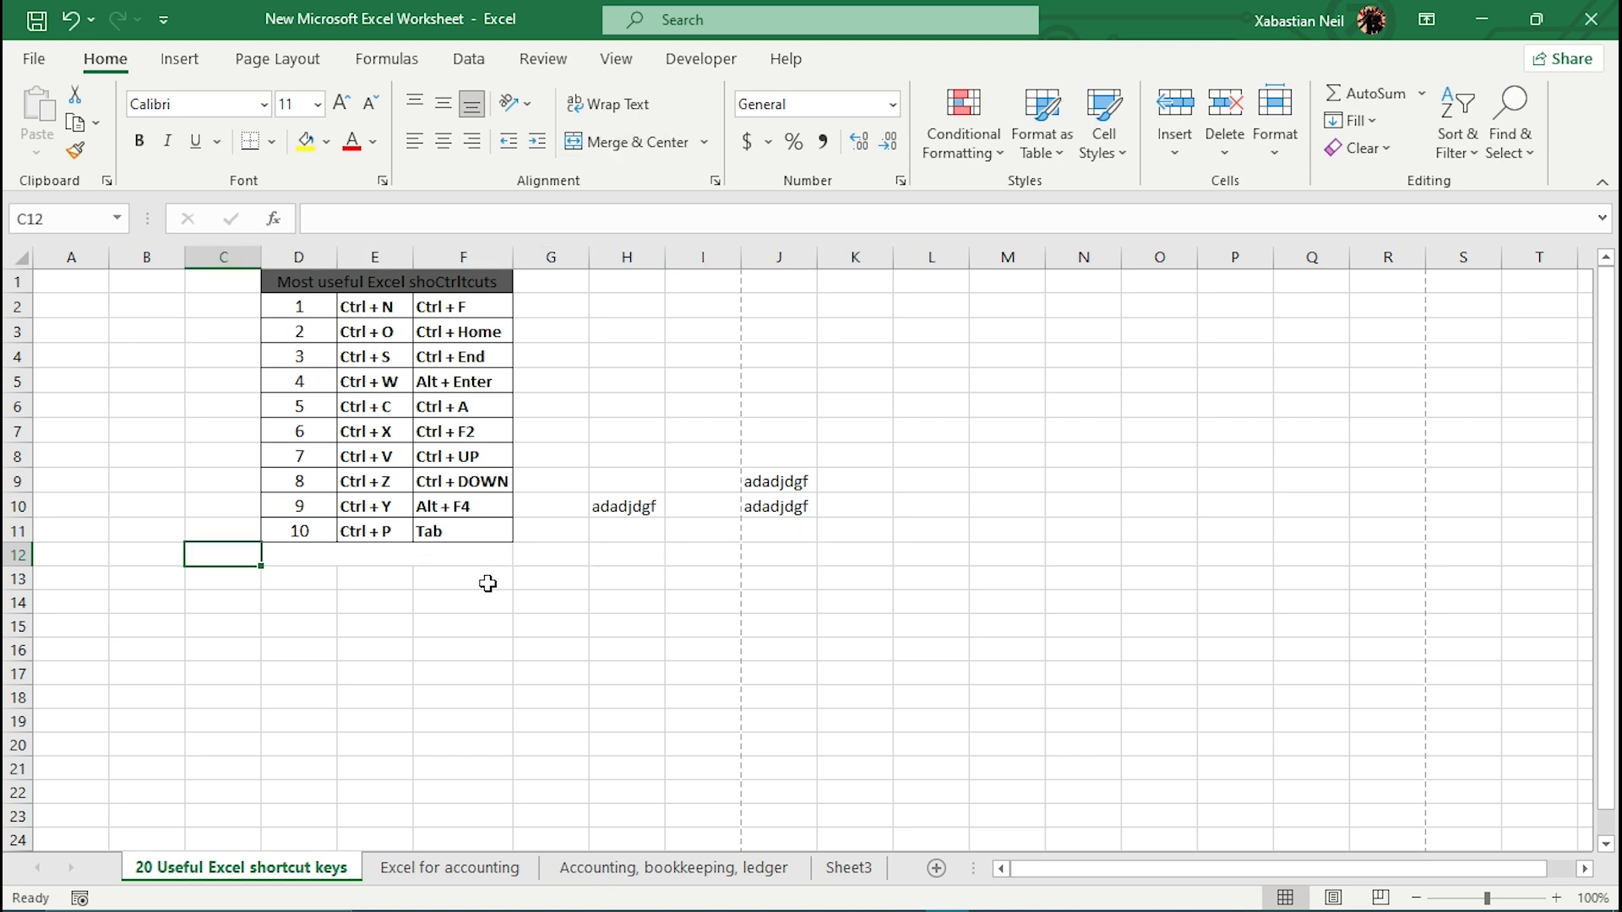
# Enter the sample text "fjsfj" in cell C12 and advance to the cell below
pyautogui.press('Down')
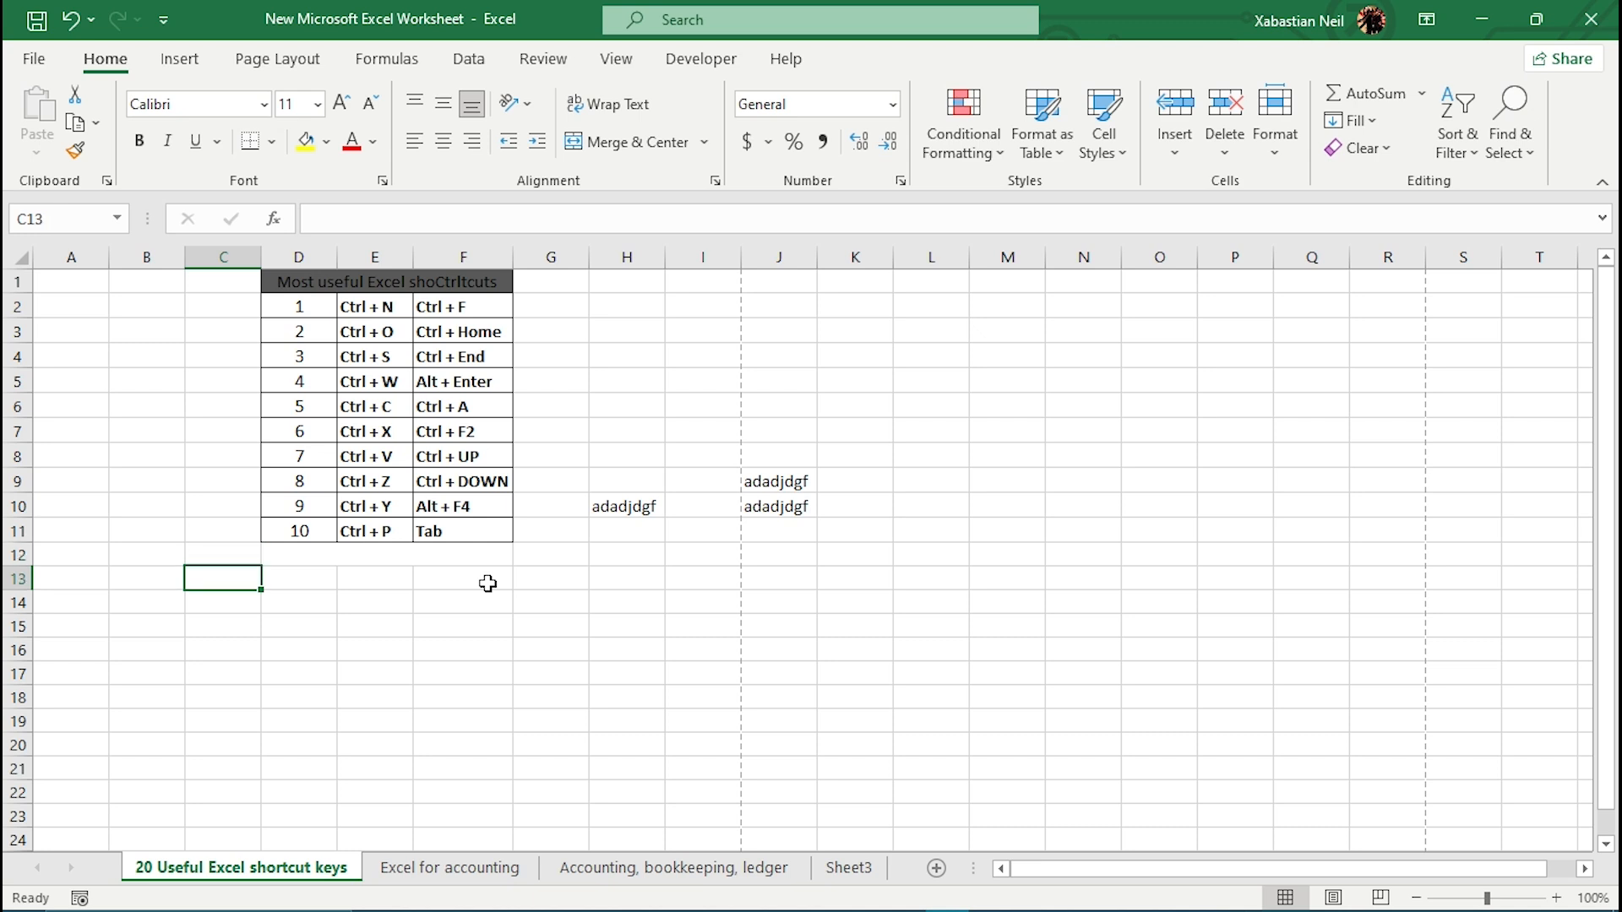
pyautogui.press('Up')
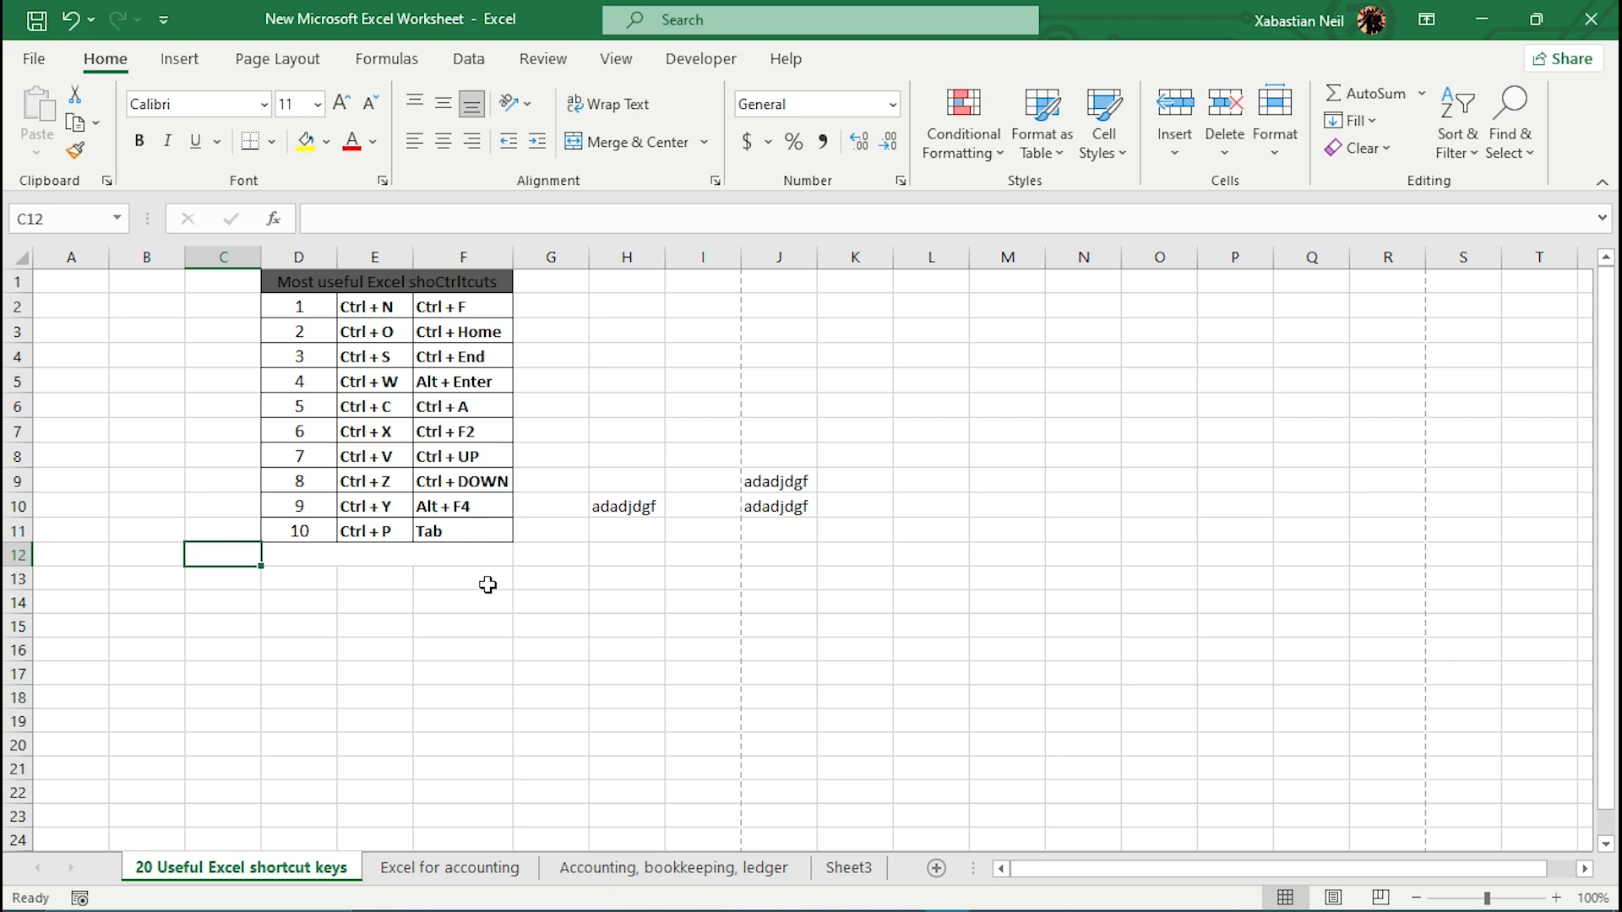
pyautogui.write('fjsfj')
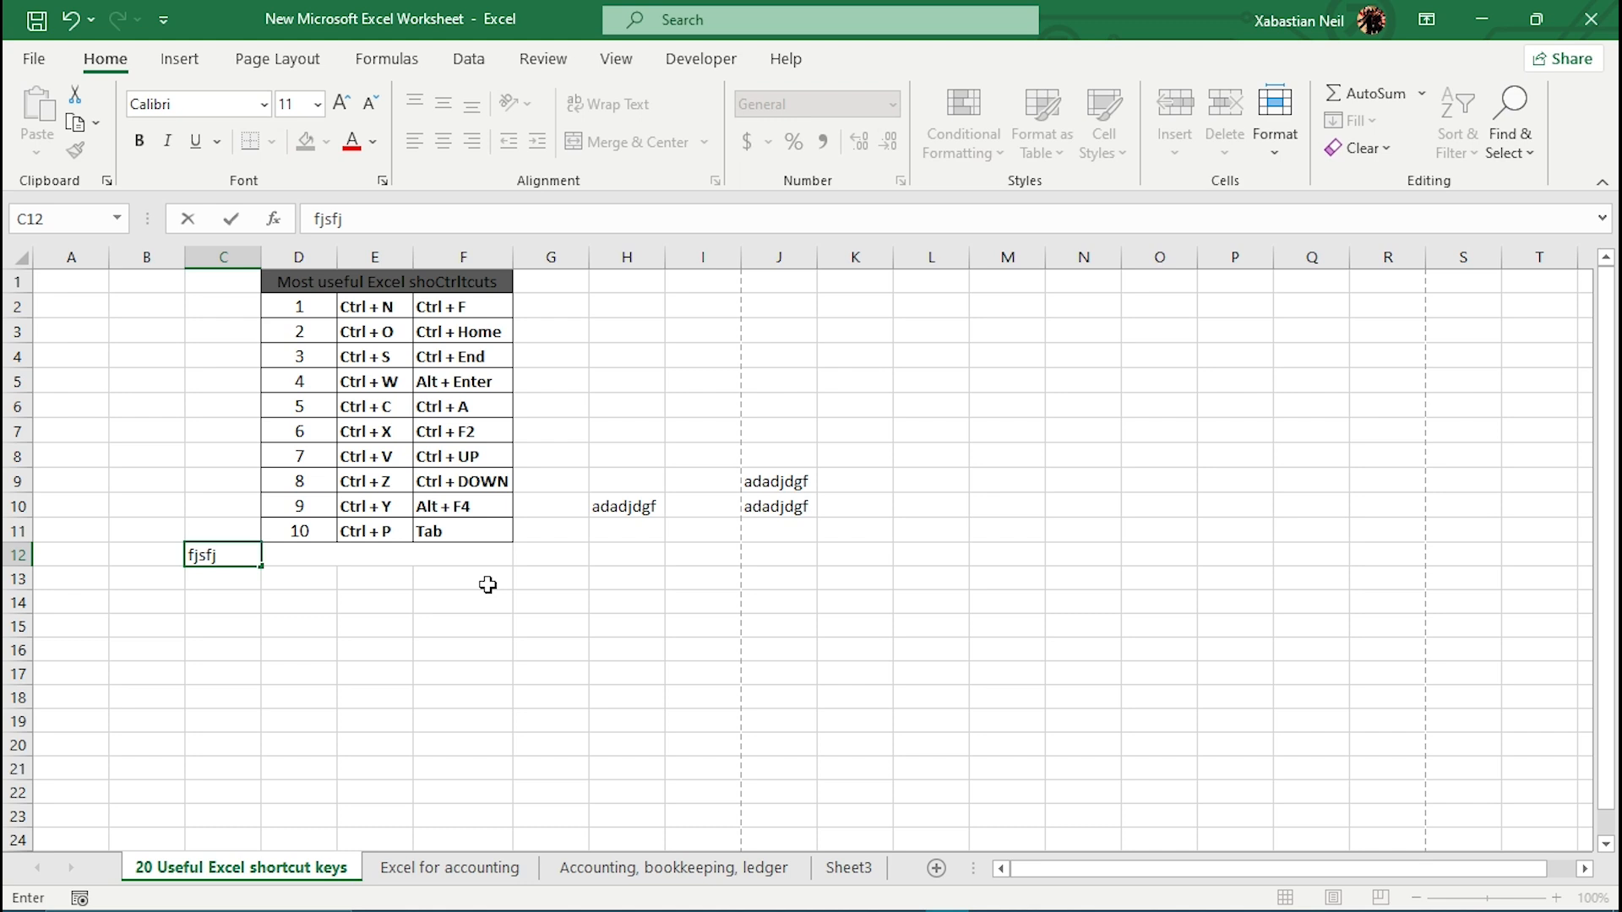
pyautogui.press('Return')
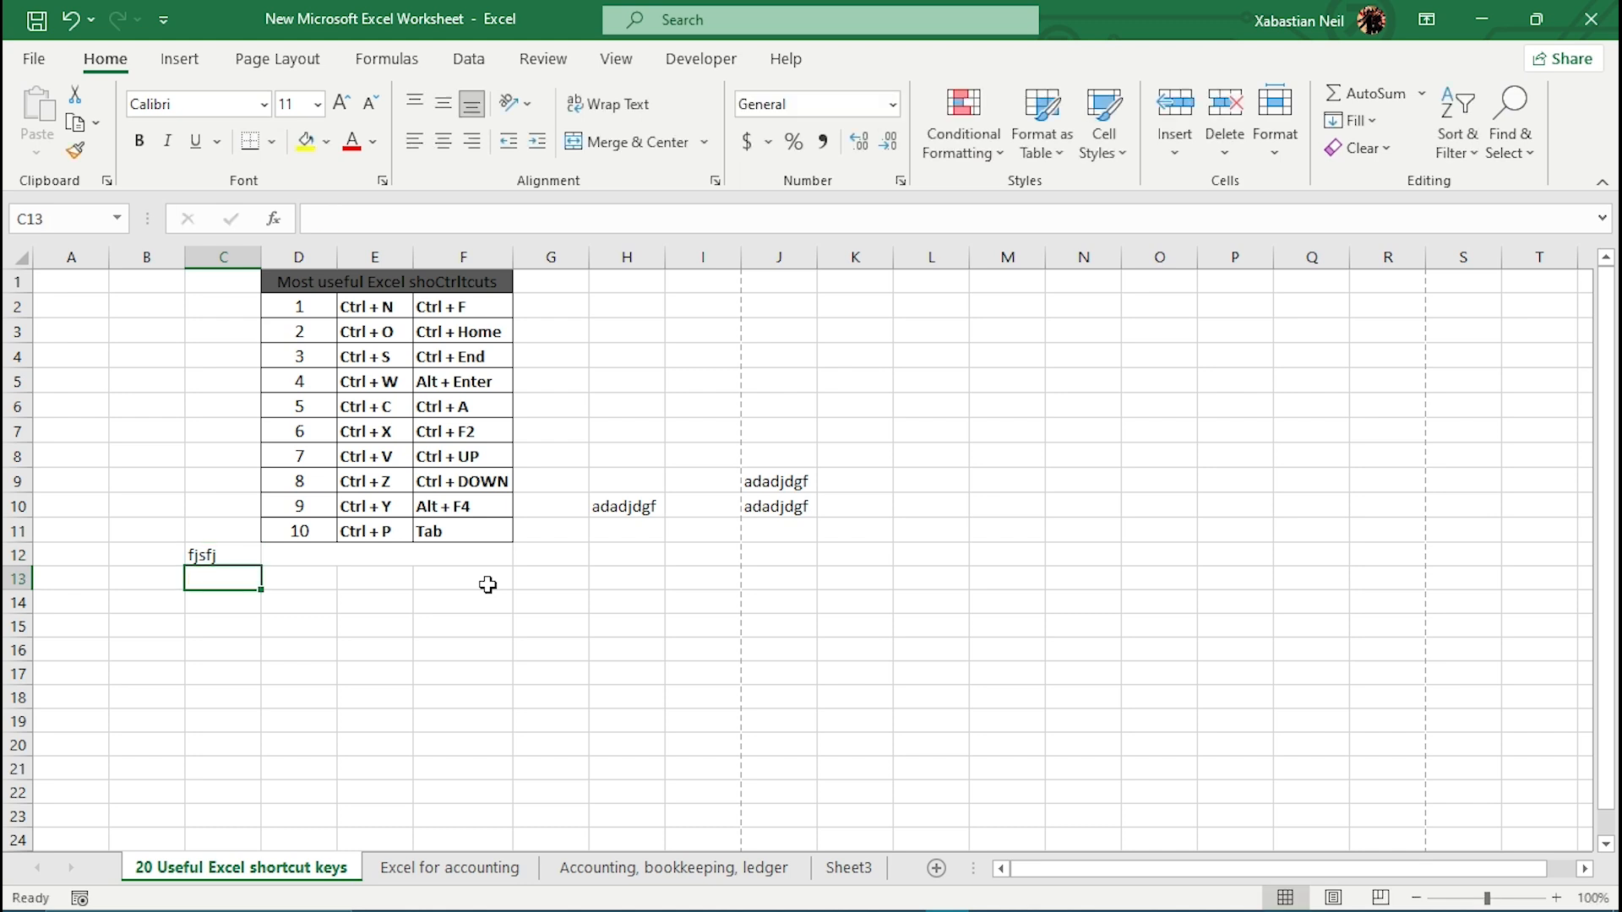
# Enter the sample text "dha" in cell D13 and advance to E13 in the same row
pyautogui.press('Right')
pyautogui.press('Up')
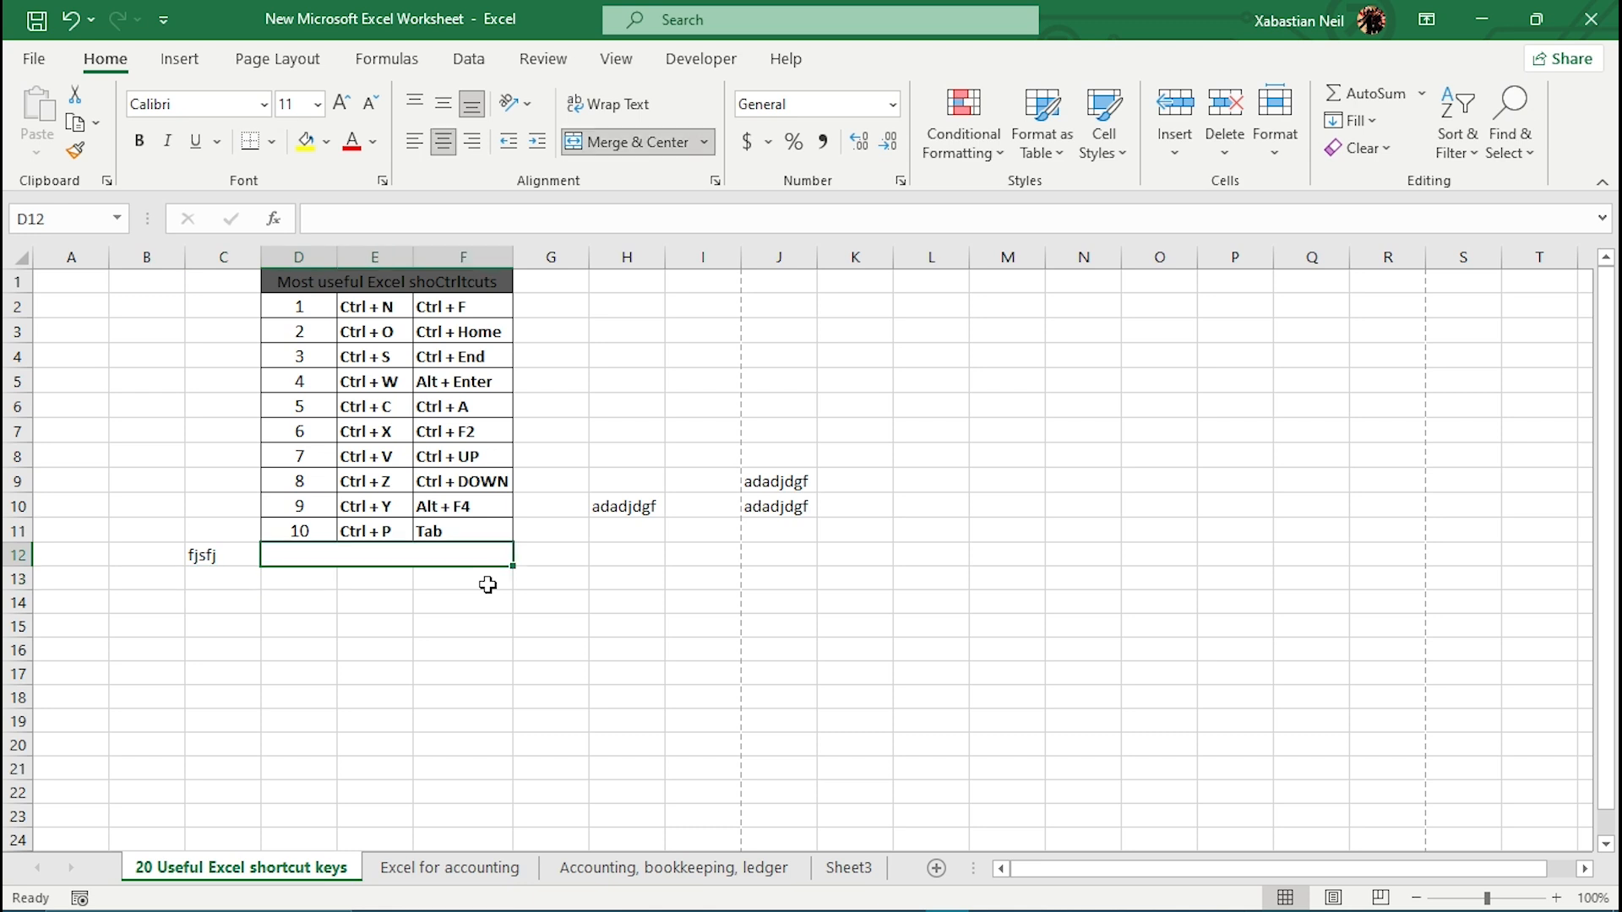
pyautogui.press('Right')
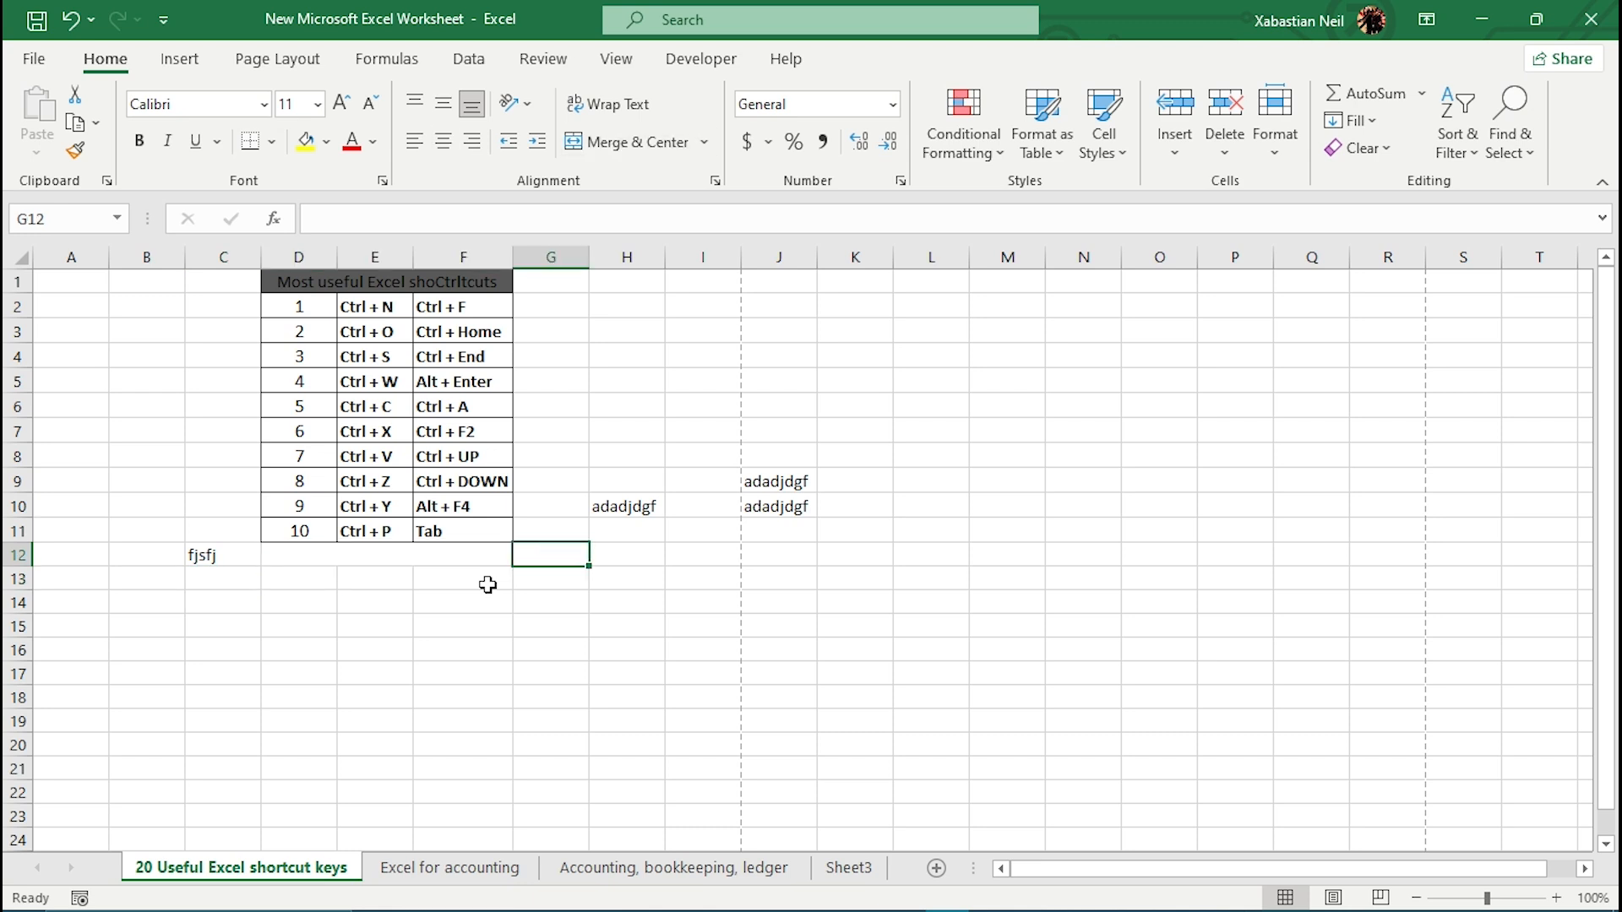
pyautogui.press('Left')
pyautogui.press('Down')
pyautogui.write('dha')
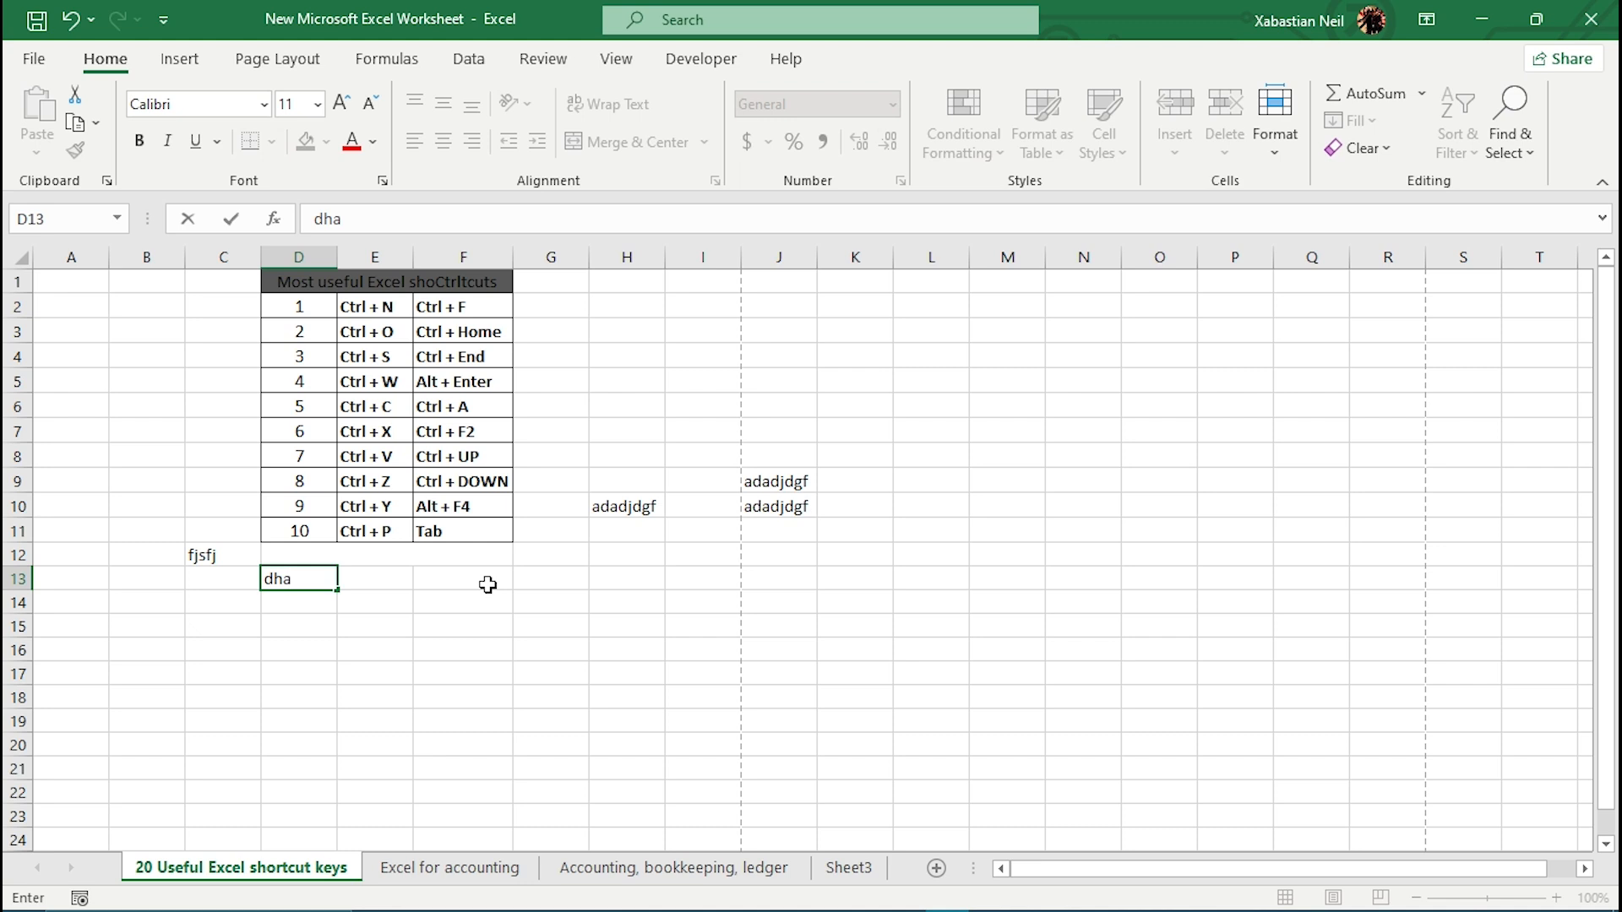
pyautogui.press('Tab')
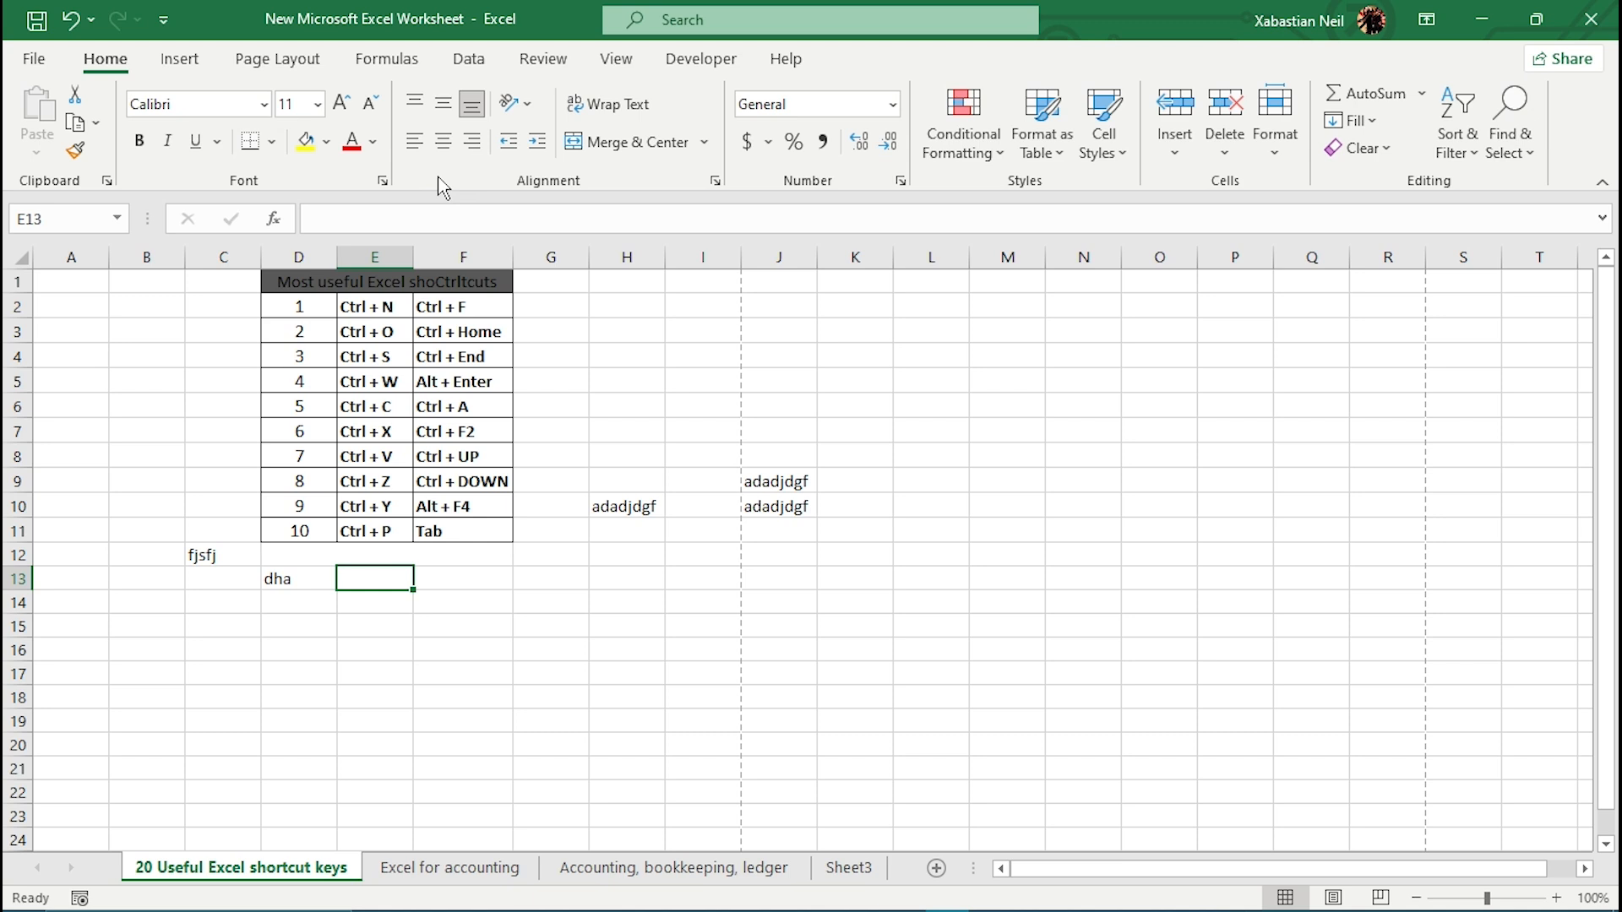
# Display the access keys of the Insert commands, return to the Home commands, and clear the stray letter from cell E13
pyautogui.press('alt')
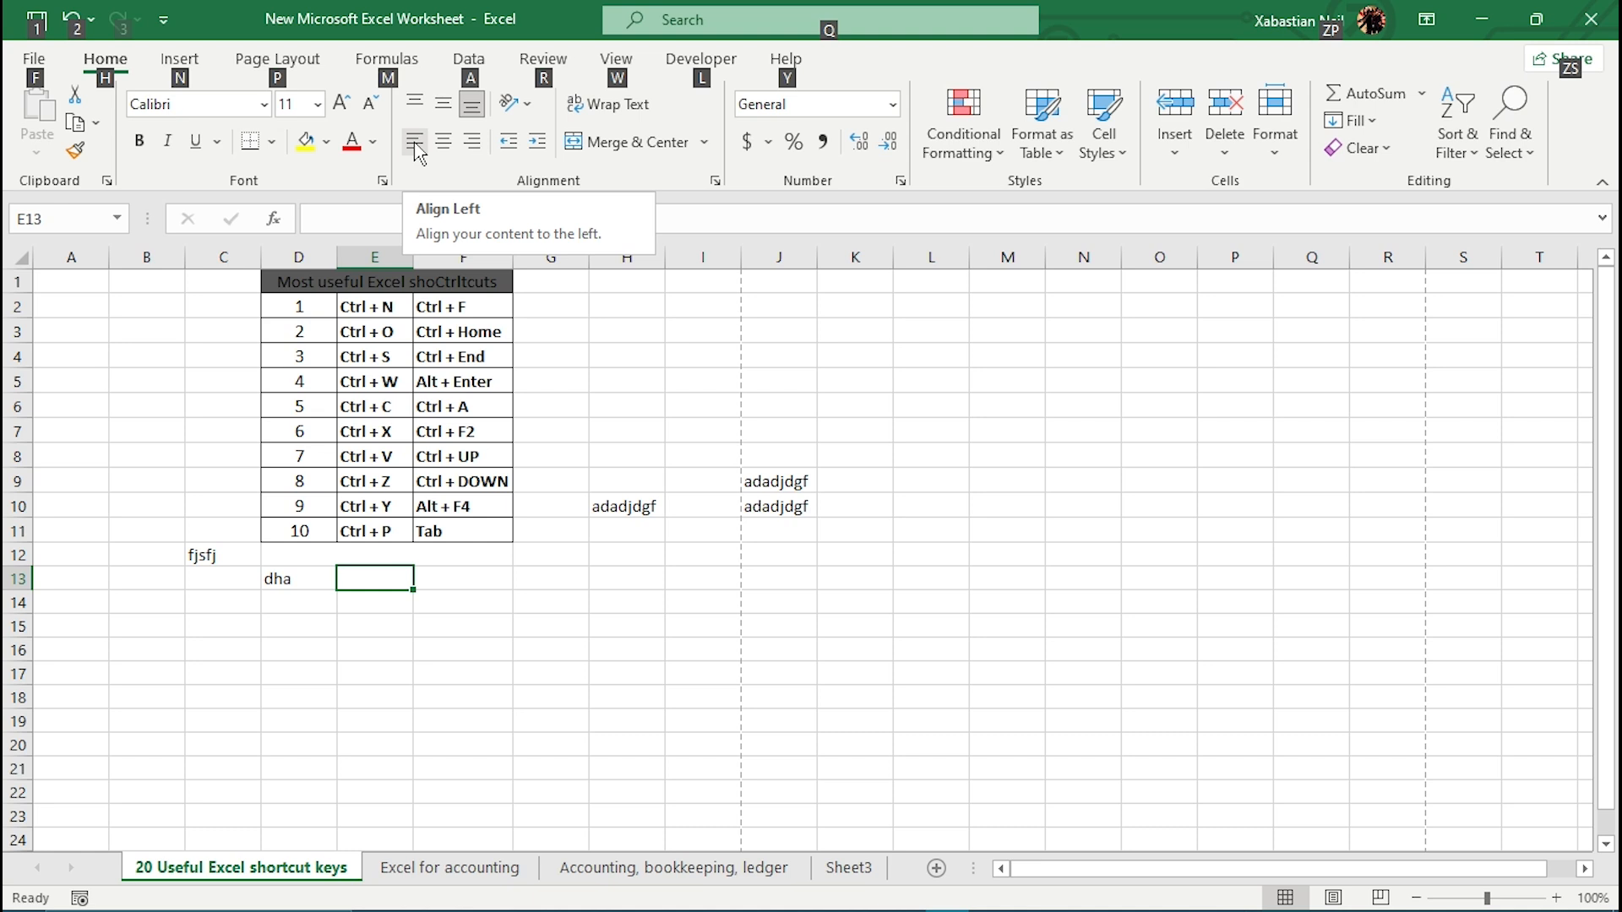
pyautogui.press('n')
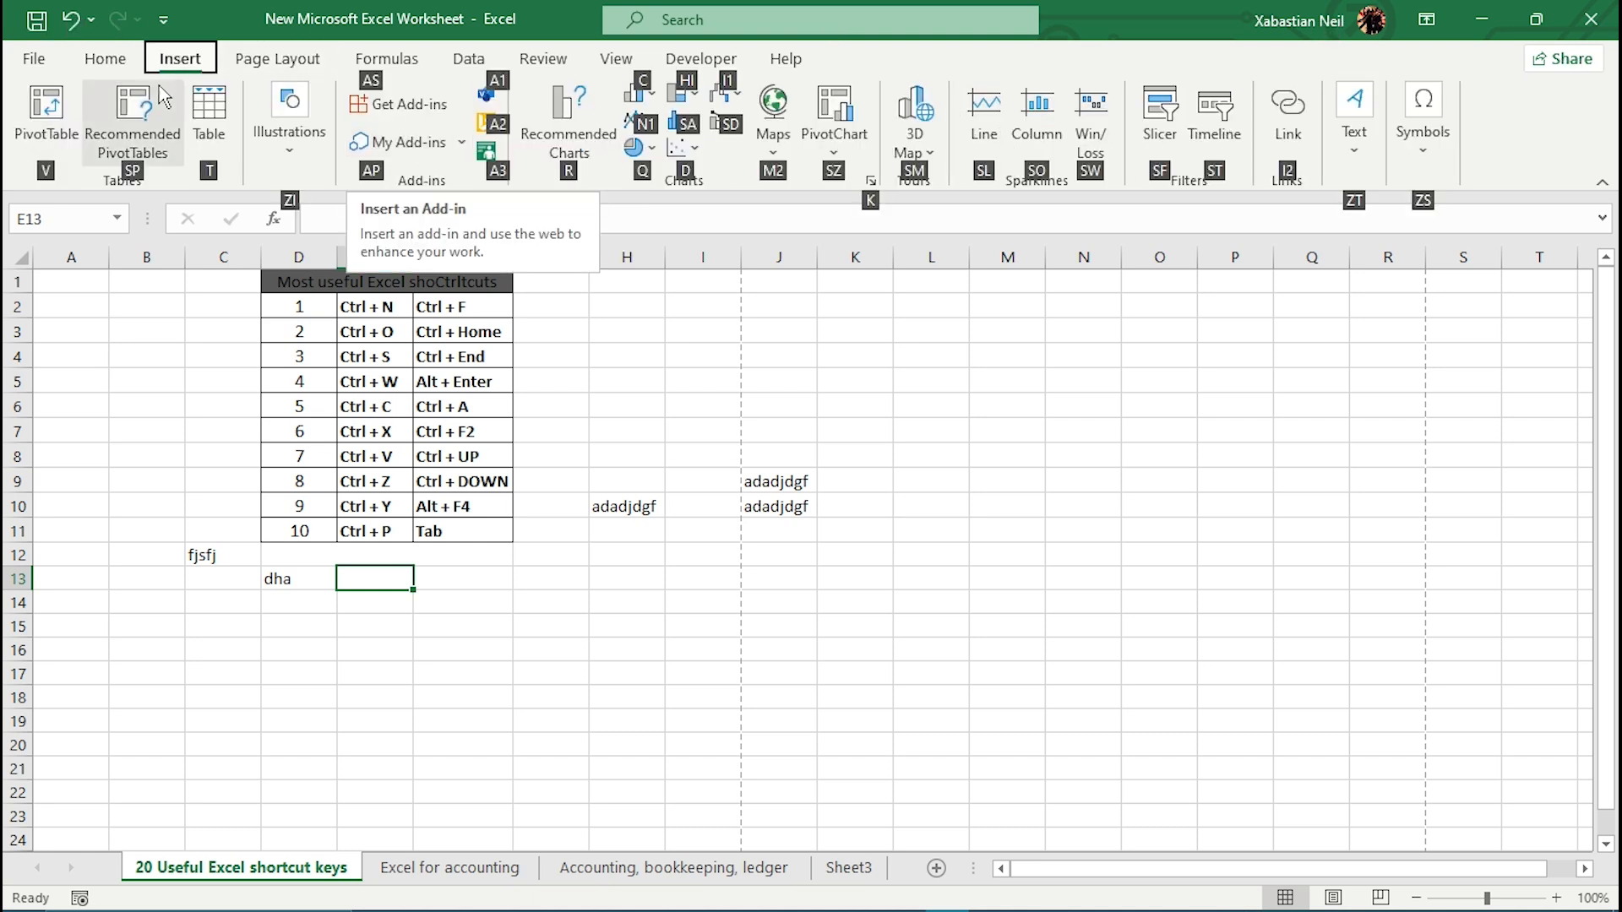
pyautogui.click(125, 75)
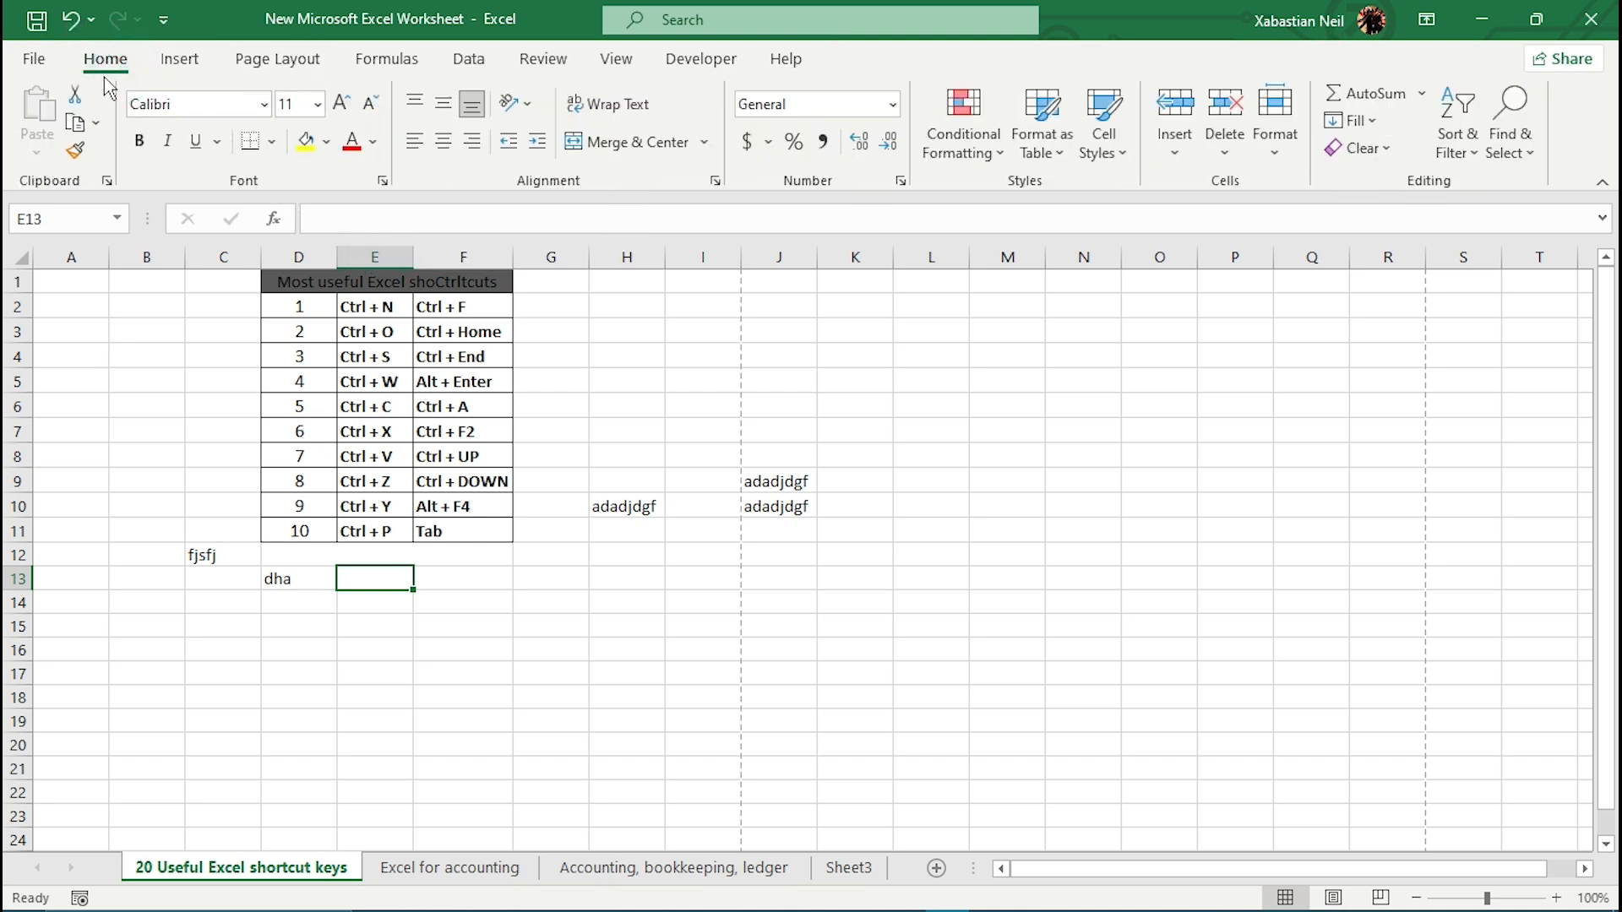
pyautogui.write('n')
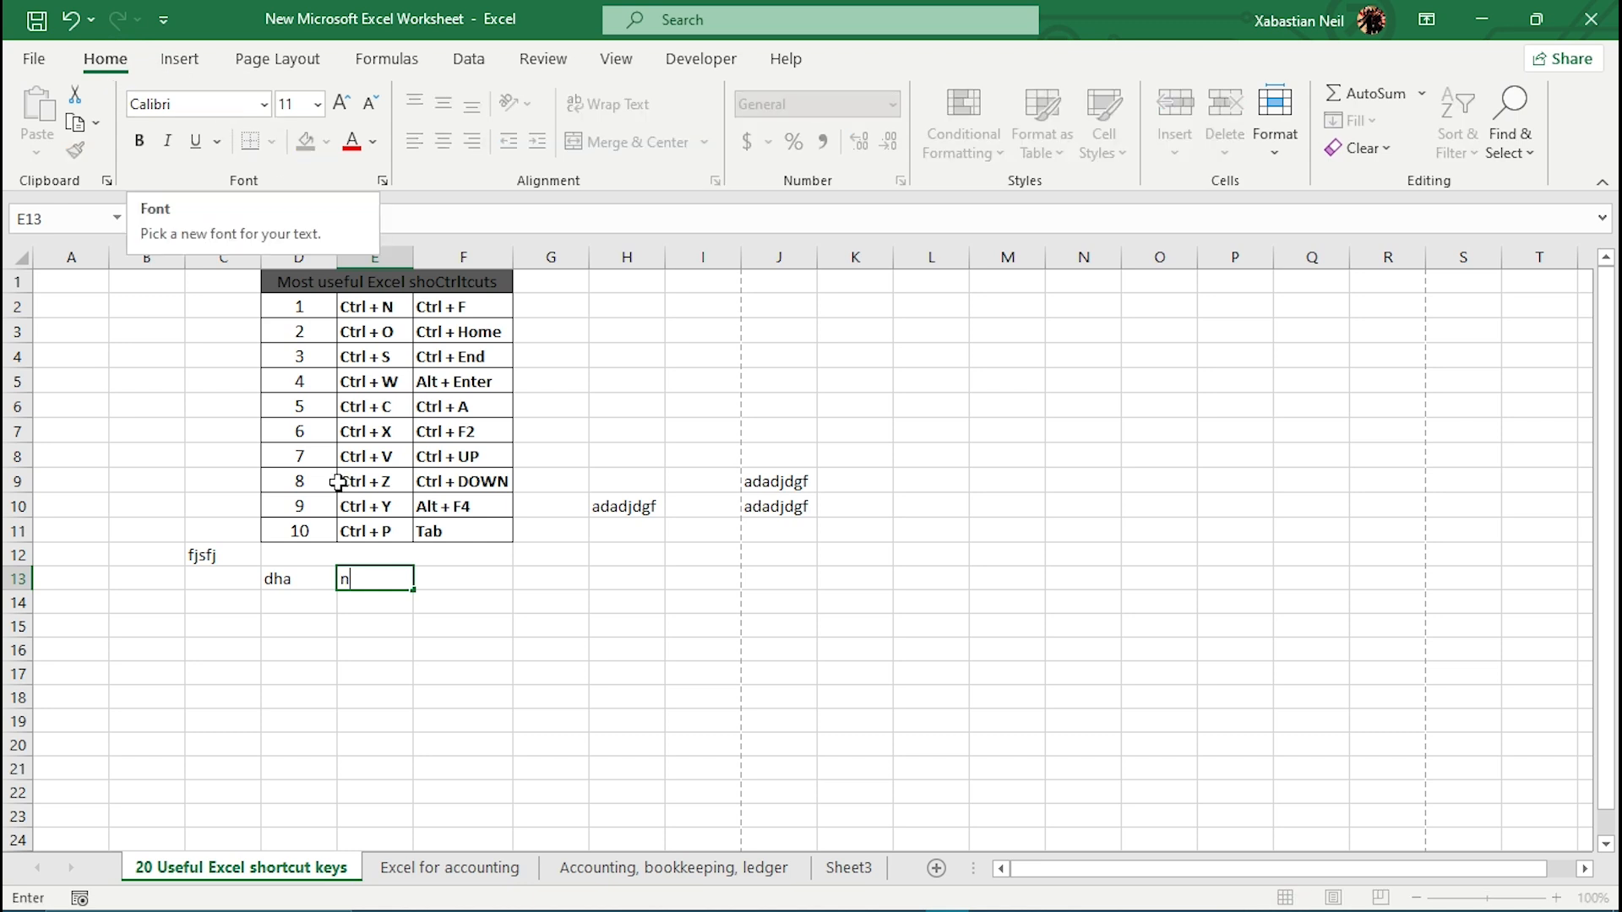
pyautogui.press('BackSpace')
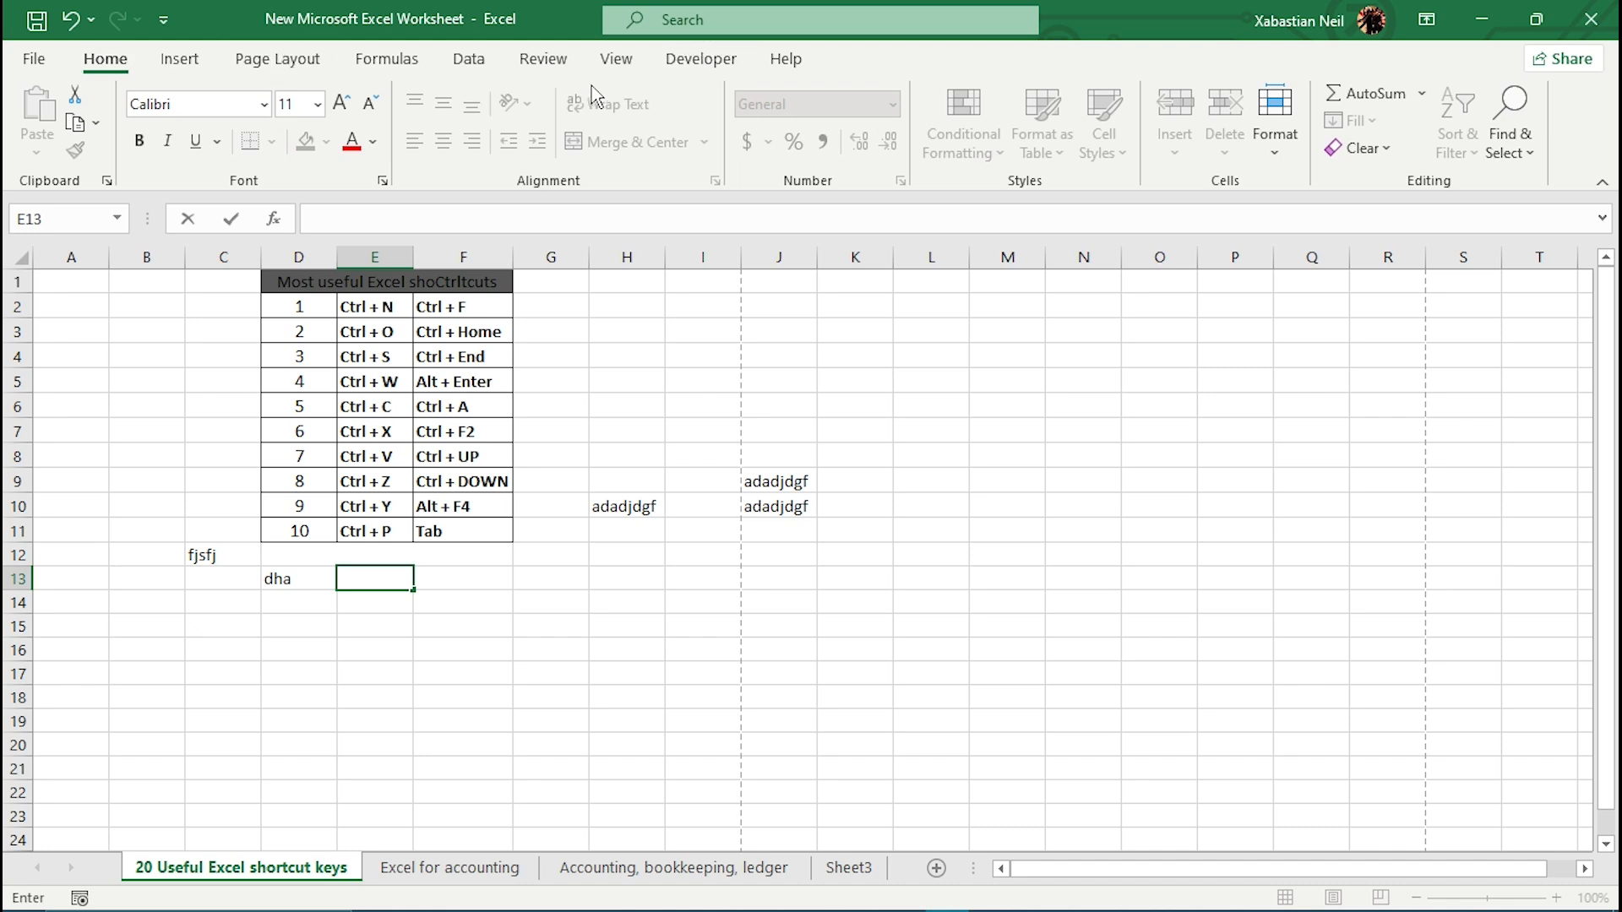
# Display the cell Format options using their access keys and close them without choosing one
pyautogui.press('alt')
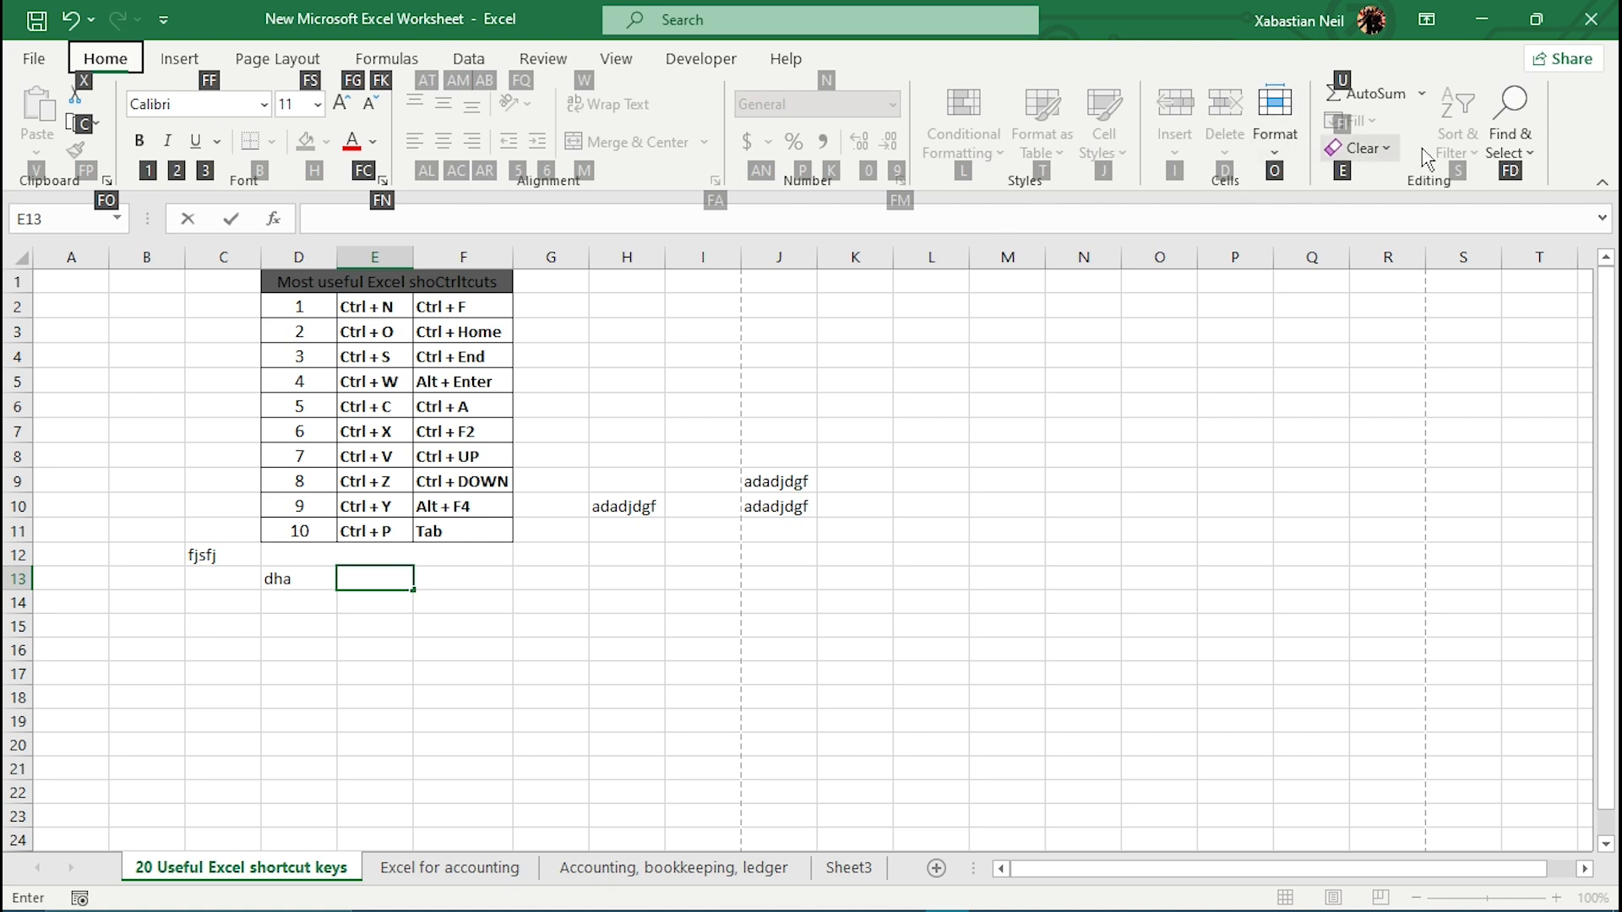
pyautogui.press('o')
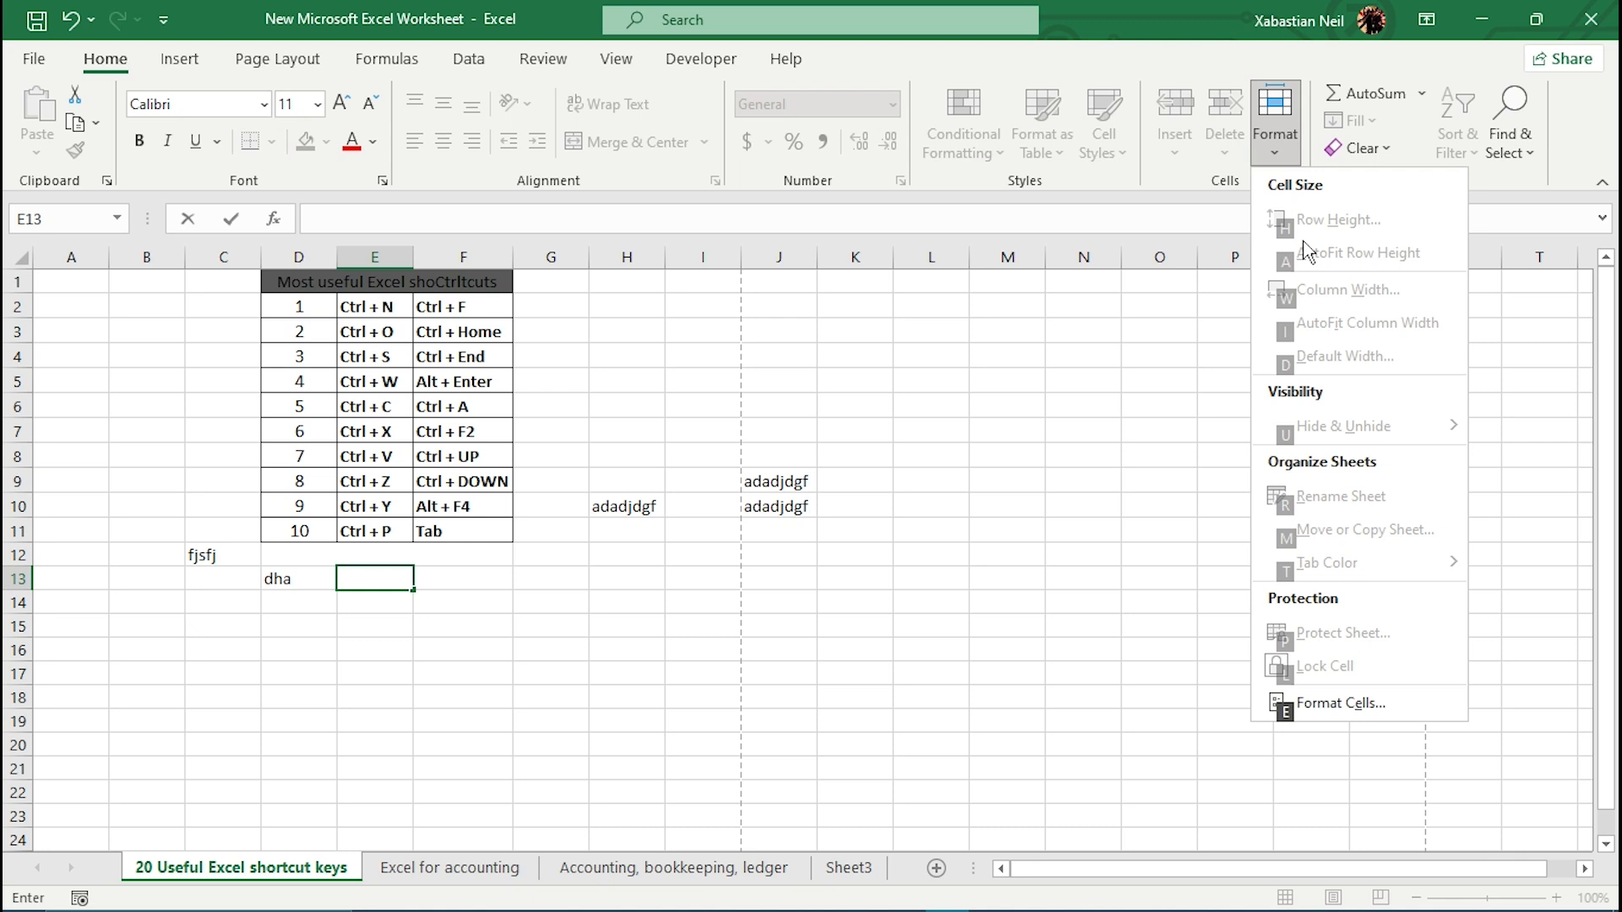
pyautogui.click(1058, 431)
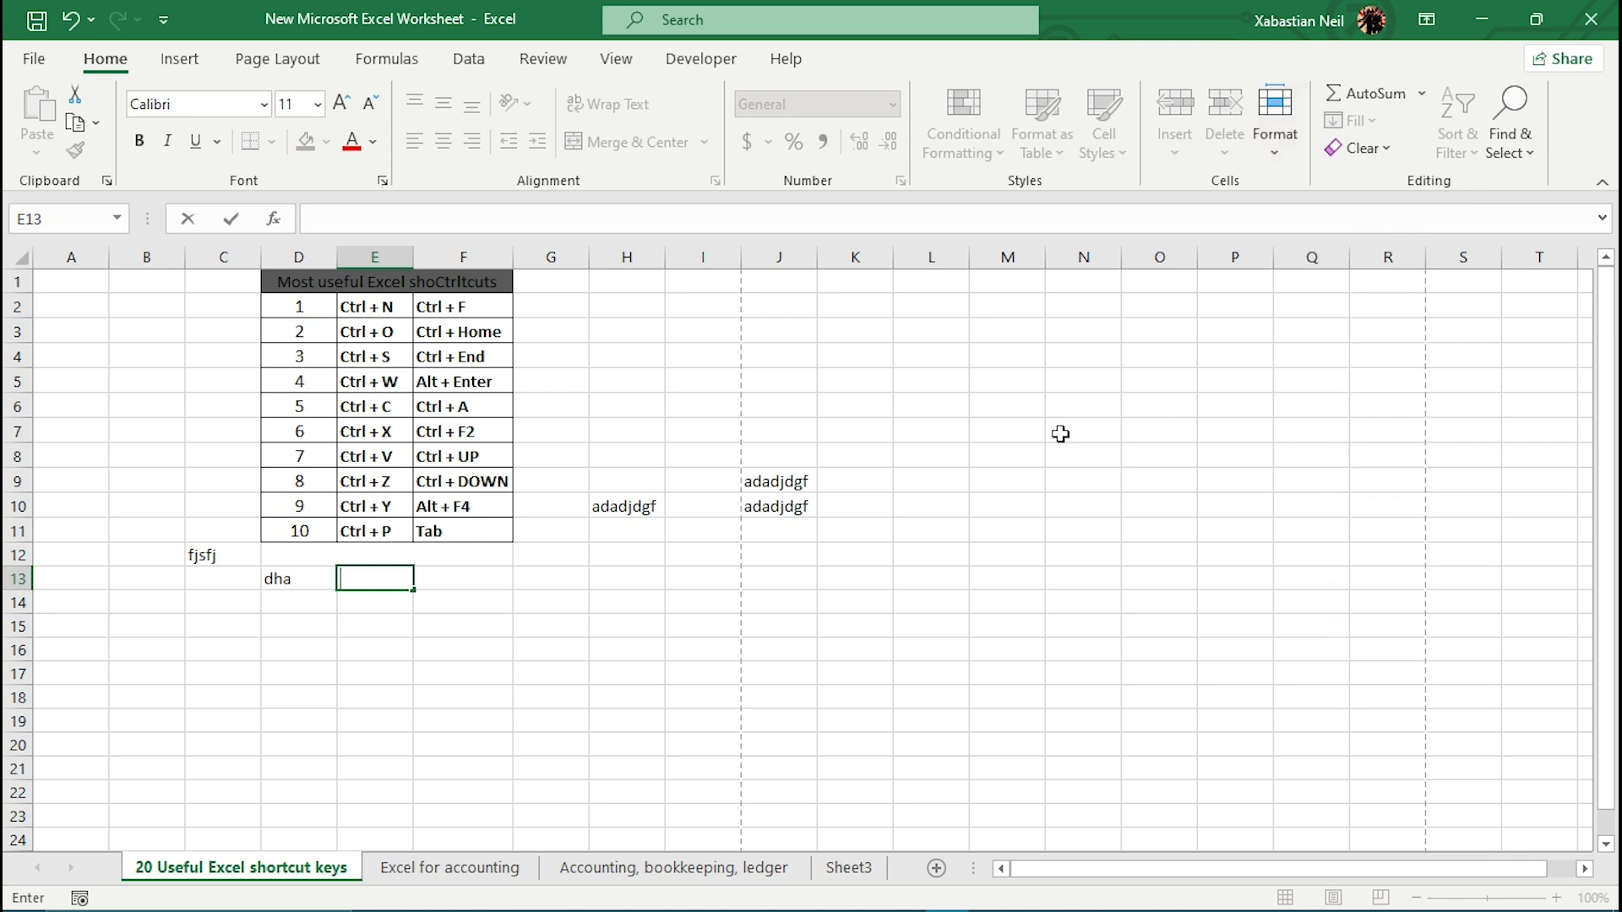
# Delete the empty cells M2:M22, shifting the remaining cells left
pyautogui.moveTo(1006, 300); pyautogui.dragTo(977, 758)
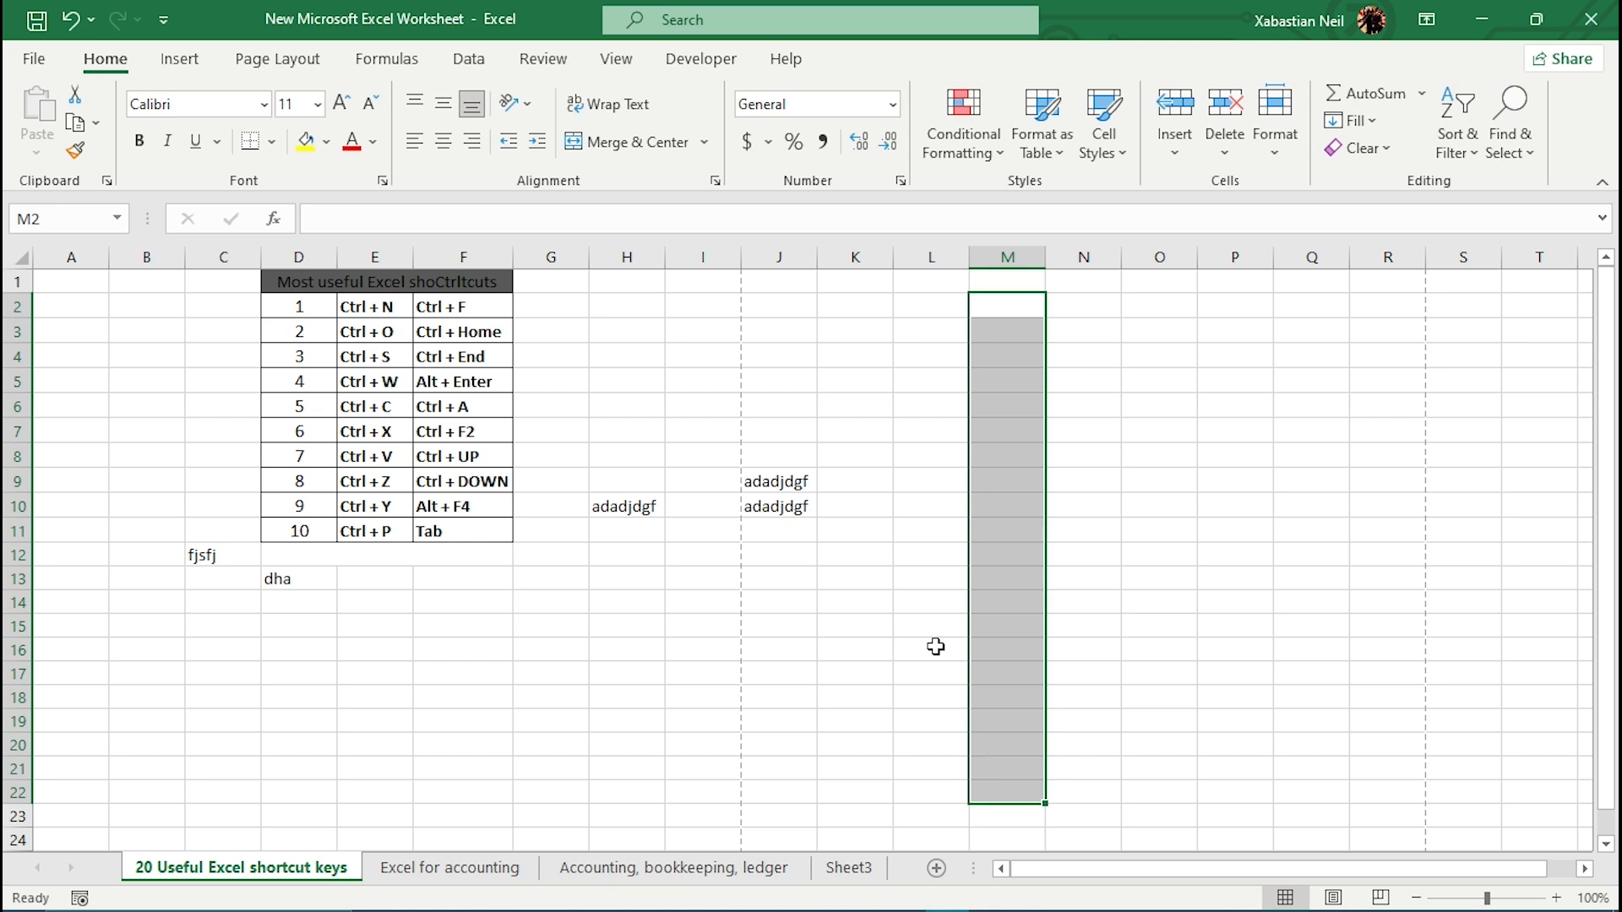
pyautogui.press('alt')
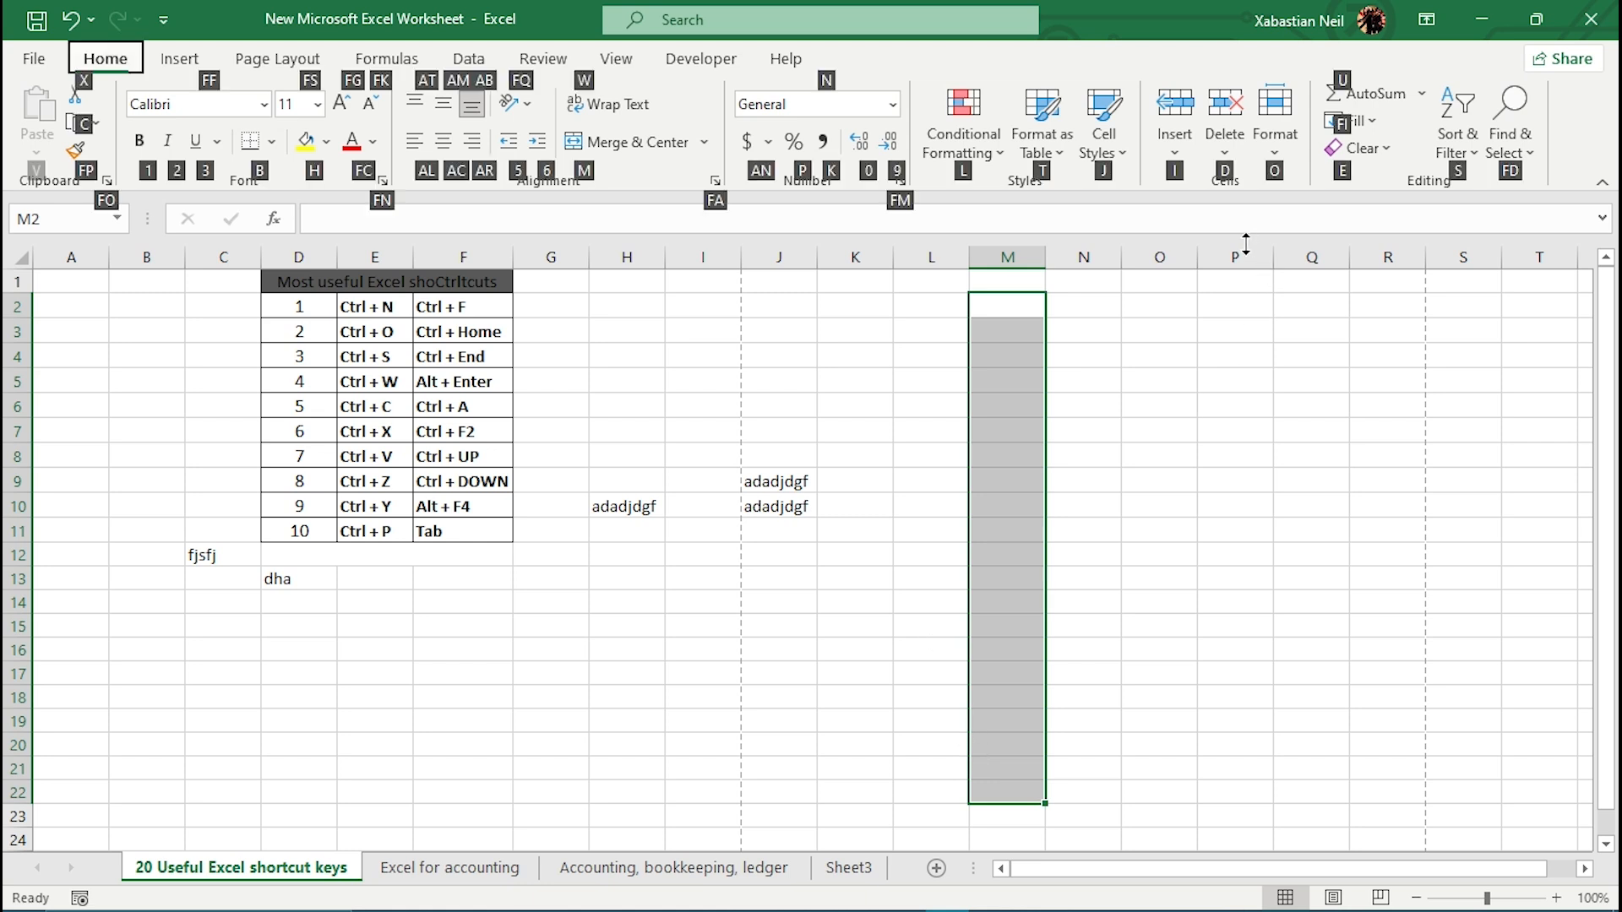
pyautogui.press('d')
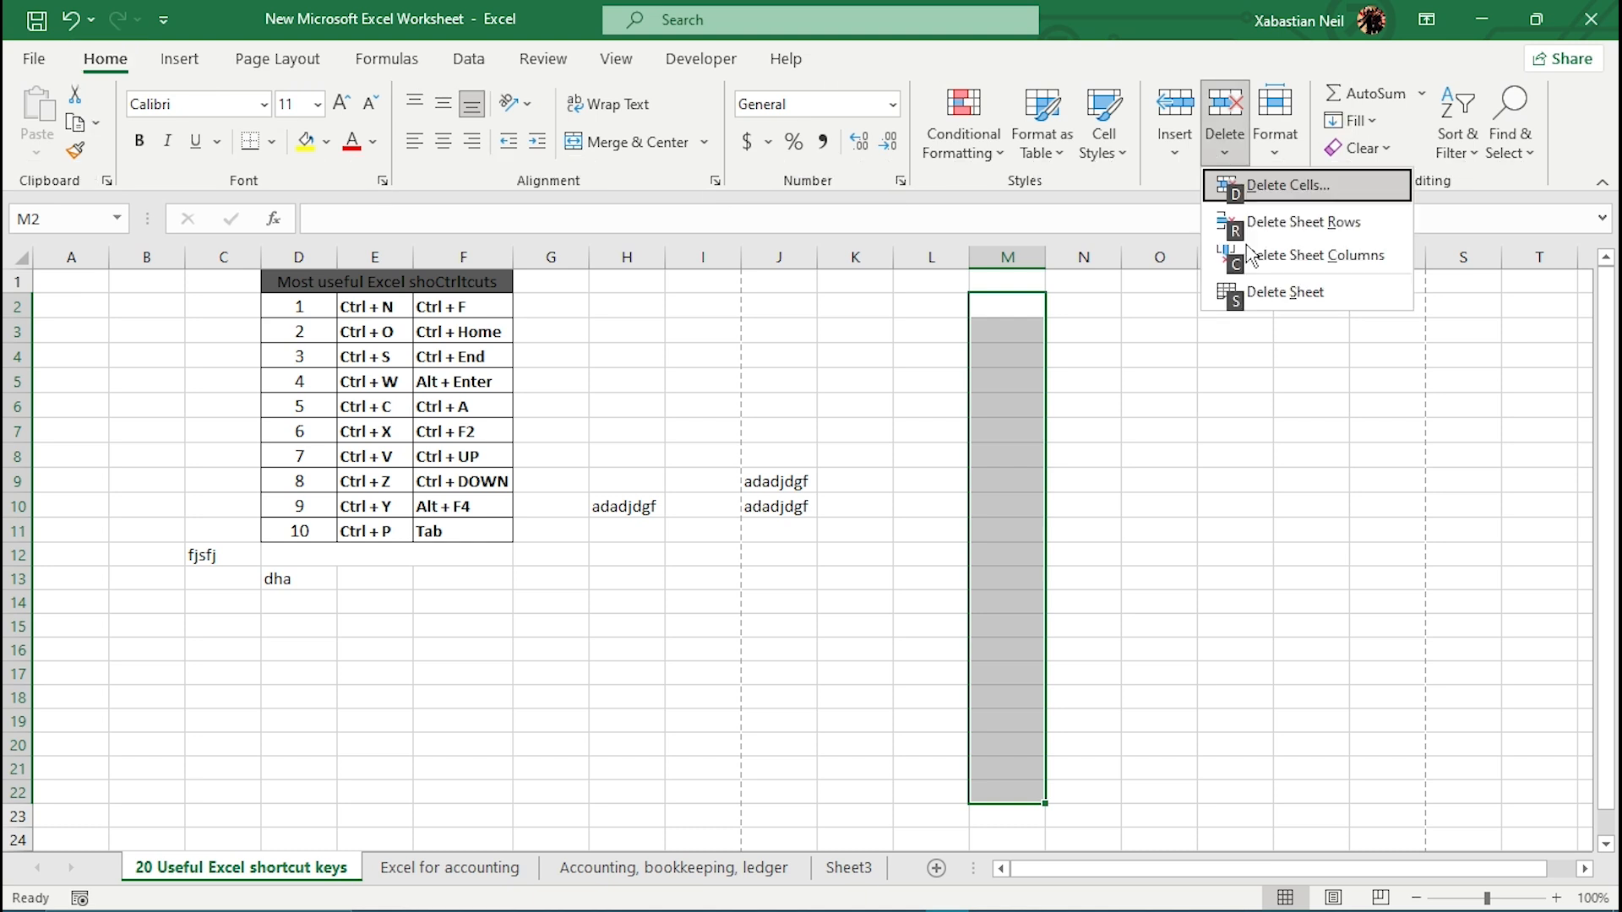
pyautogui.press('d')
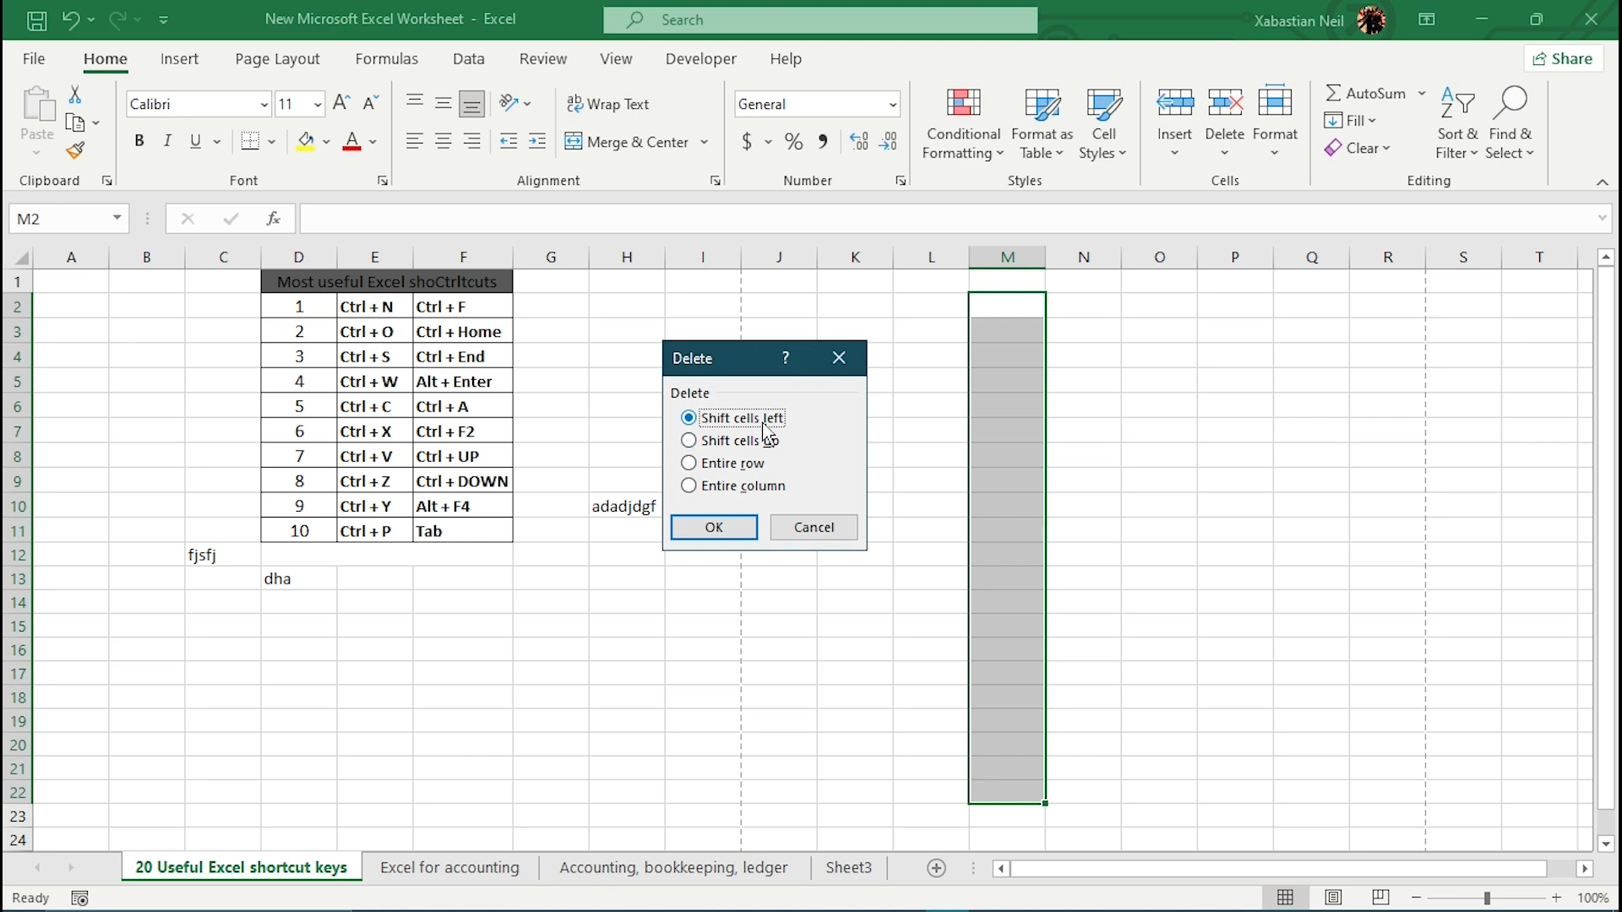
pyautogui.press('Return')
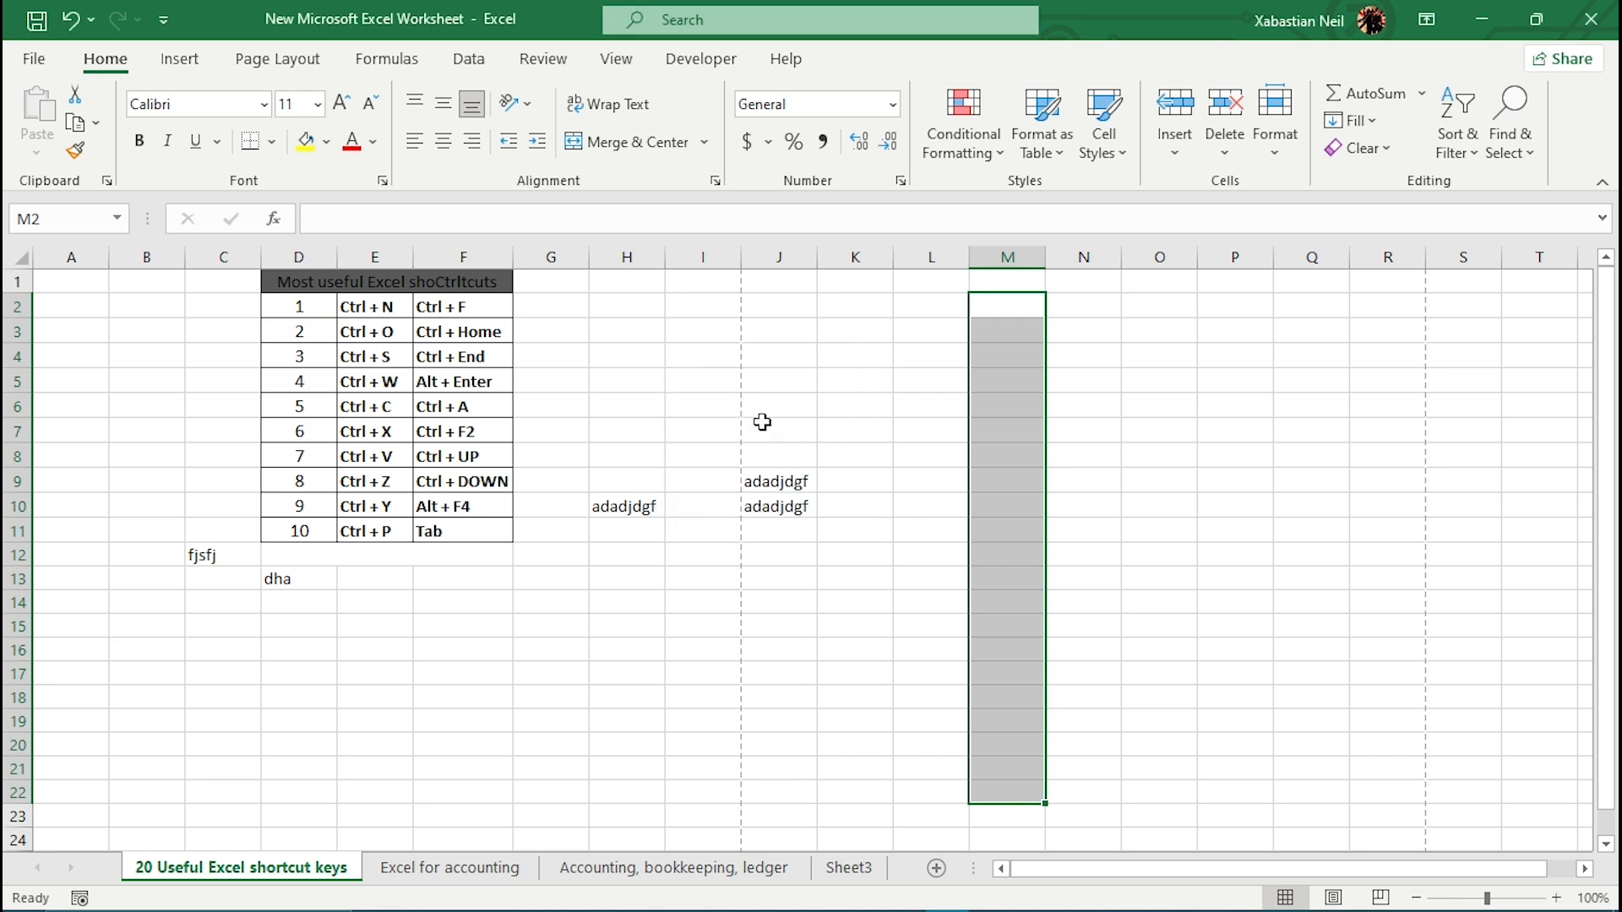
# Delete cells J1:J22 containing the "adadjdgf" sample entries, shifting the remaining cells left
pyautogui.moveTo(791, 278); pyautogui.dragTo(758, 784)
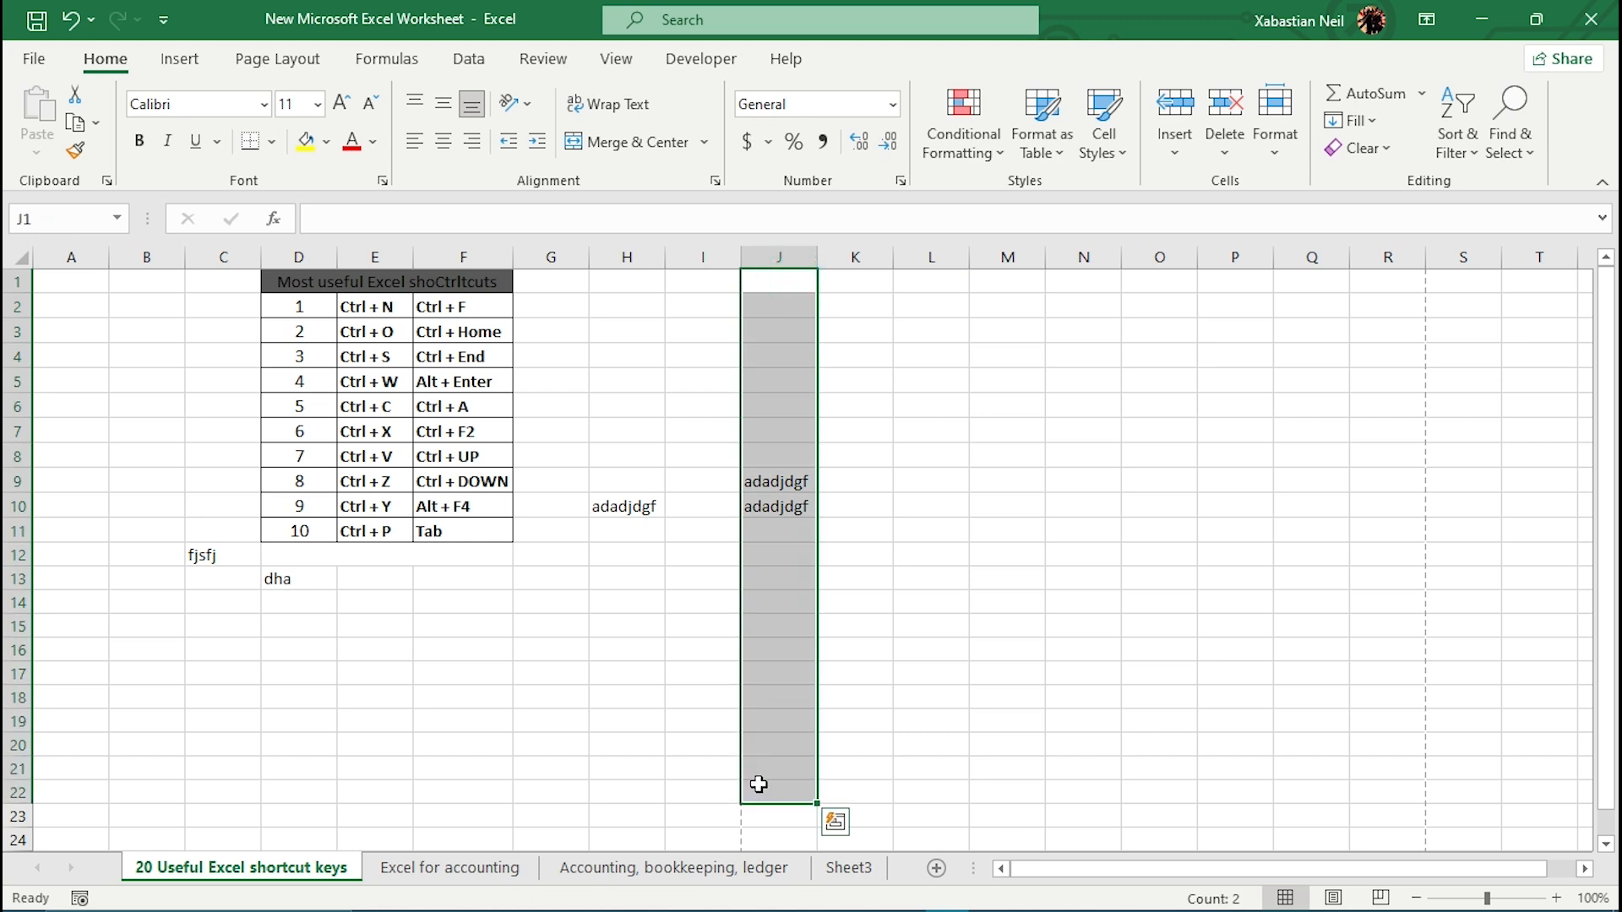
pyautogui.press('alt')
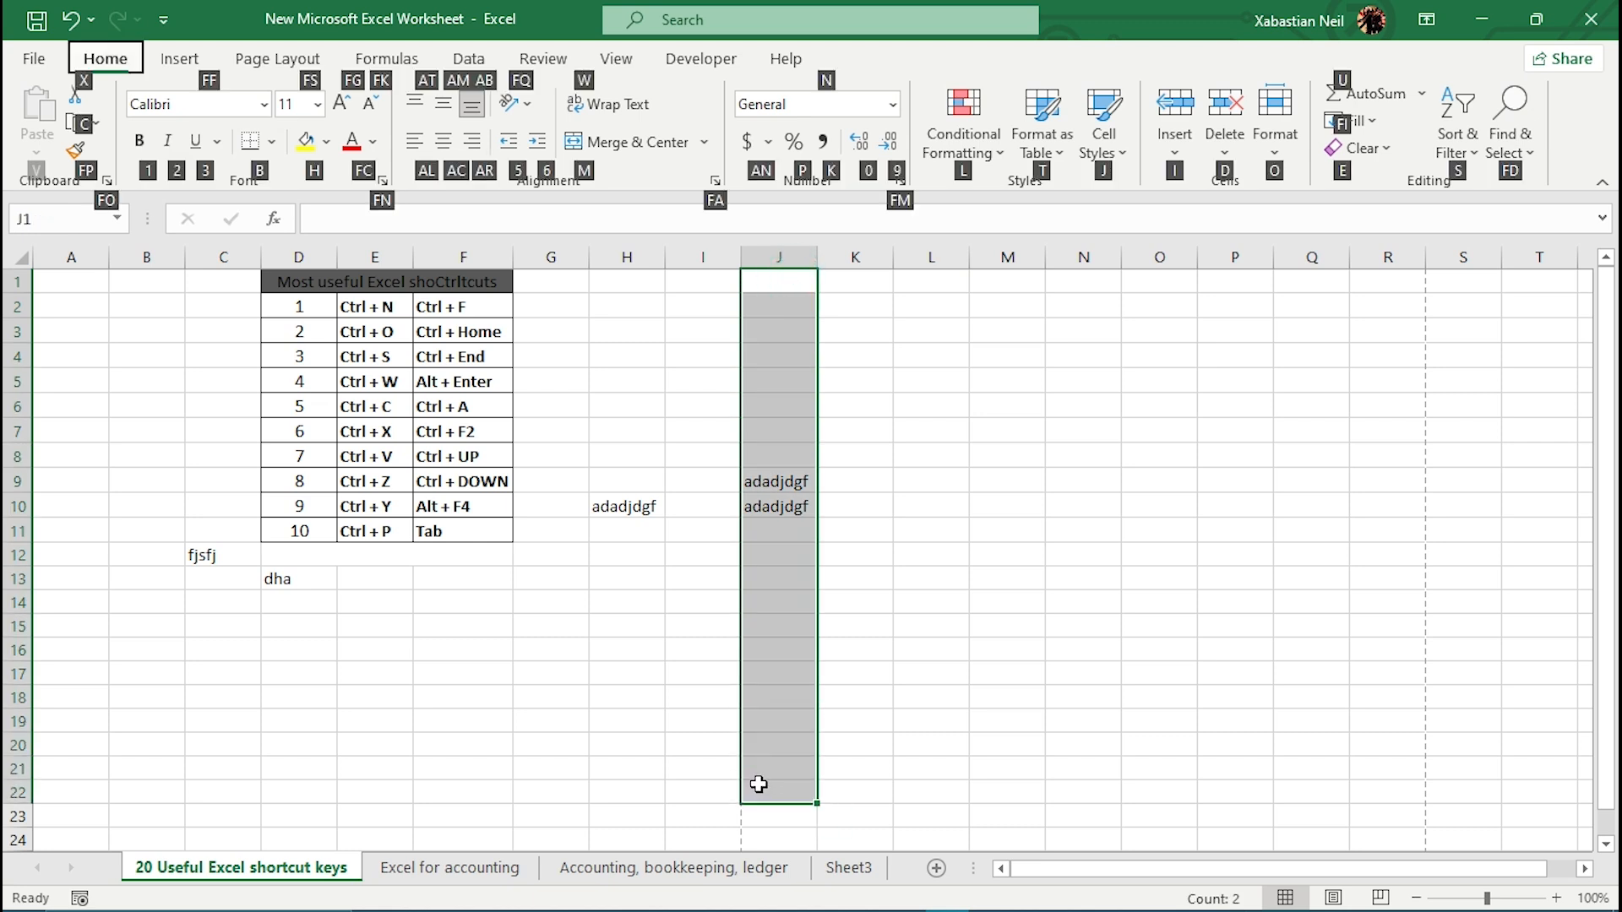
pyautogui.press('d')
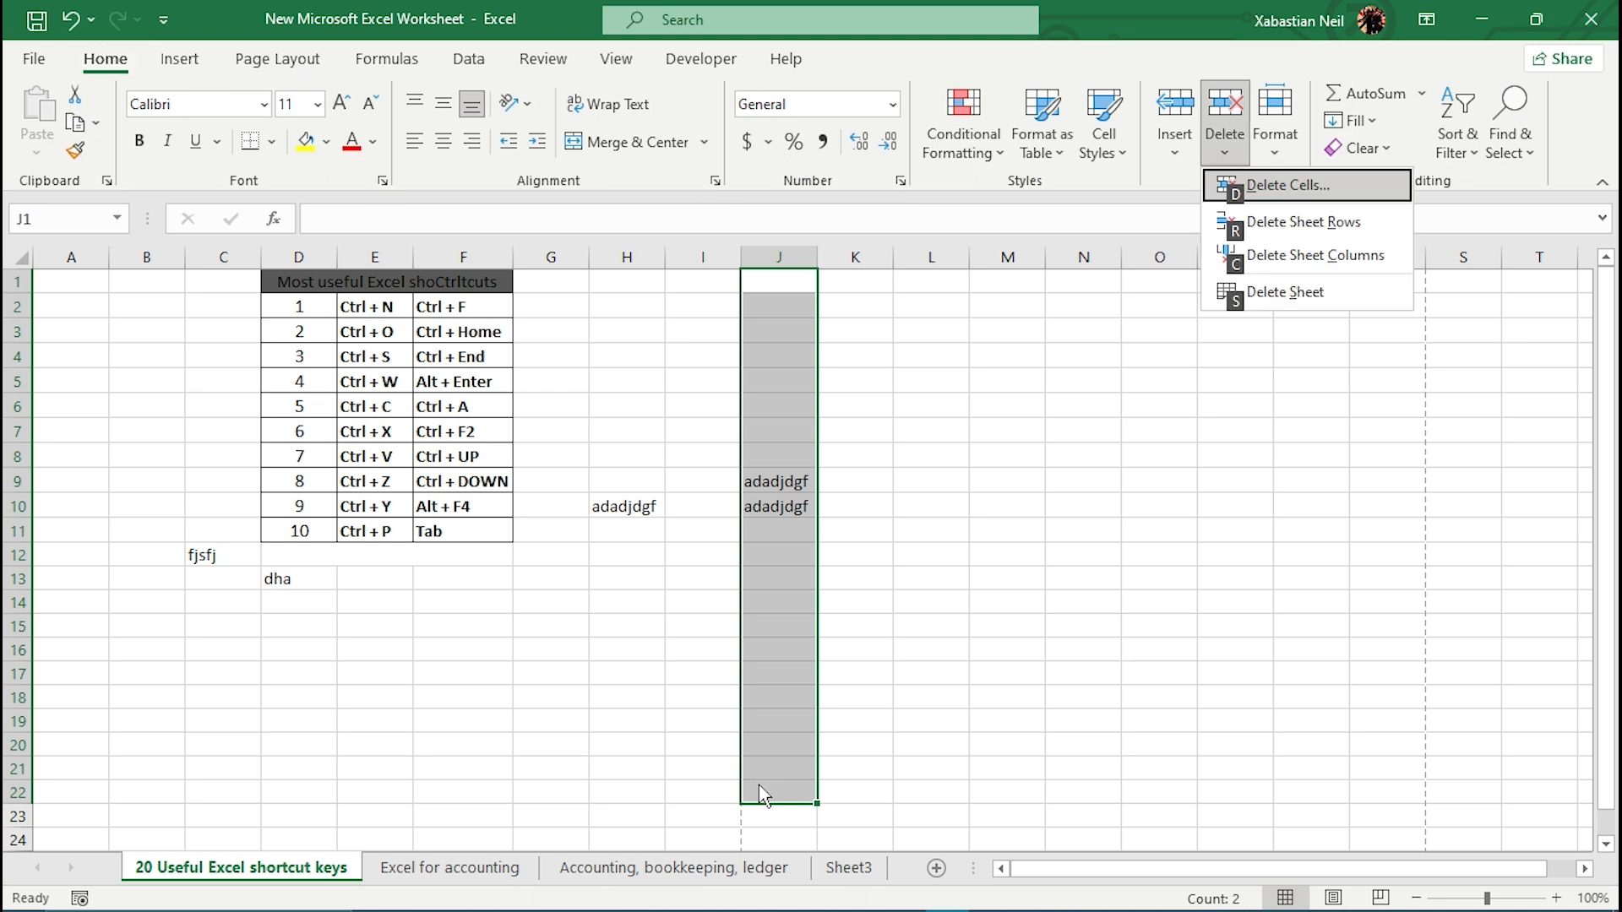
pyautogui.press('d')
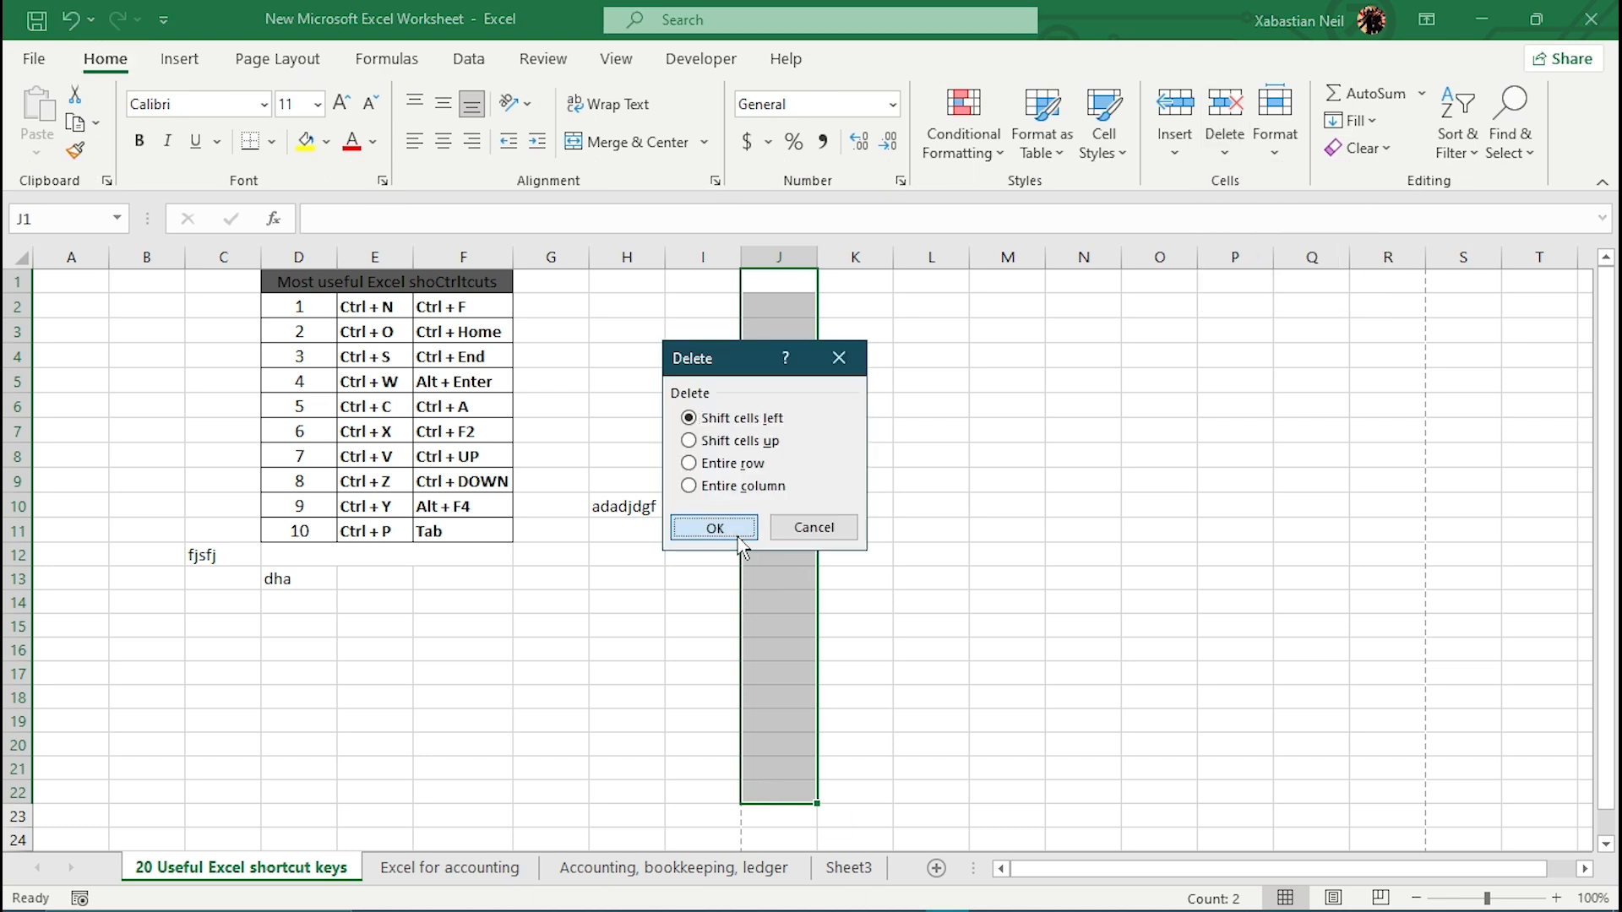
pyautogui.click(714, 528)
# Select cell H8 and turn on Show Formulas for the worksheet using the access keys
pyautogui.click(643, 446)
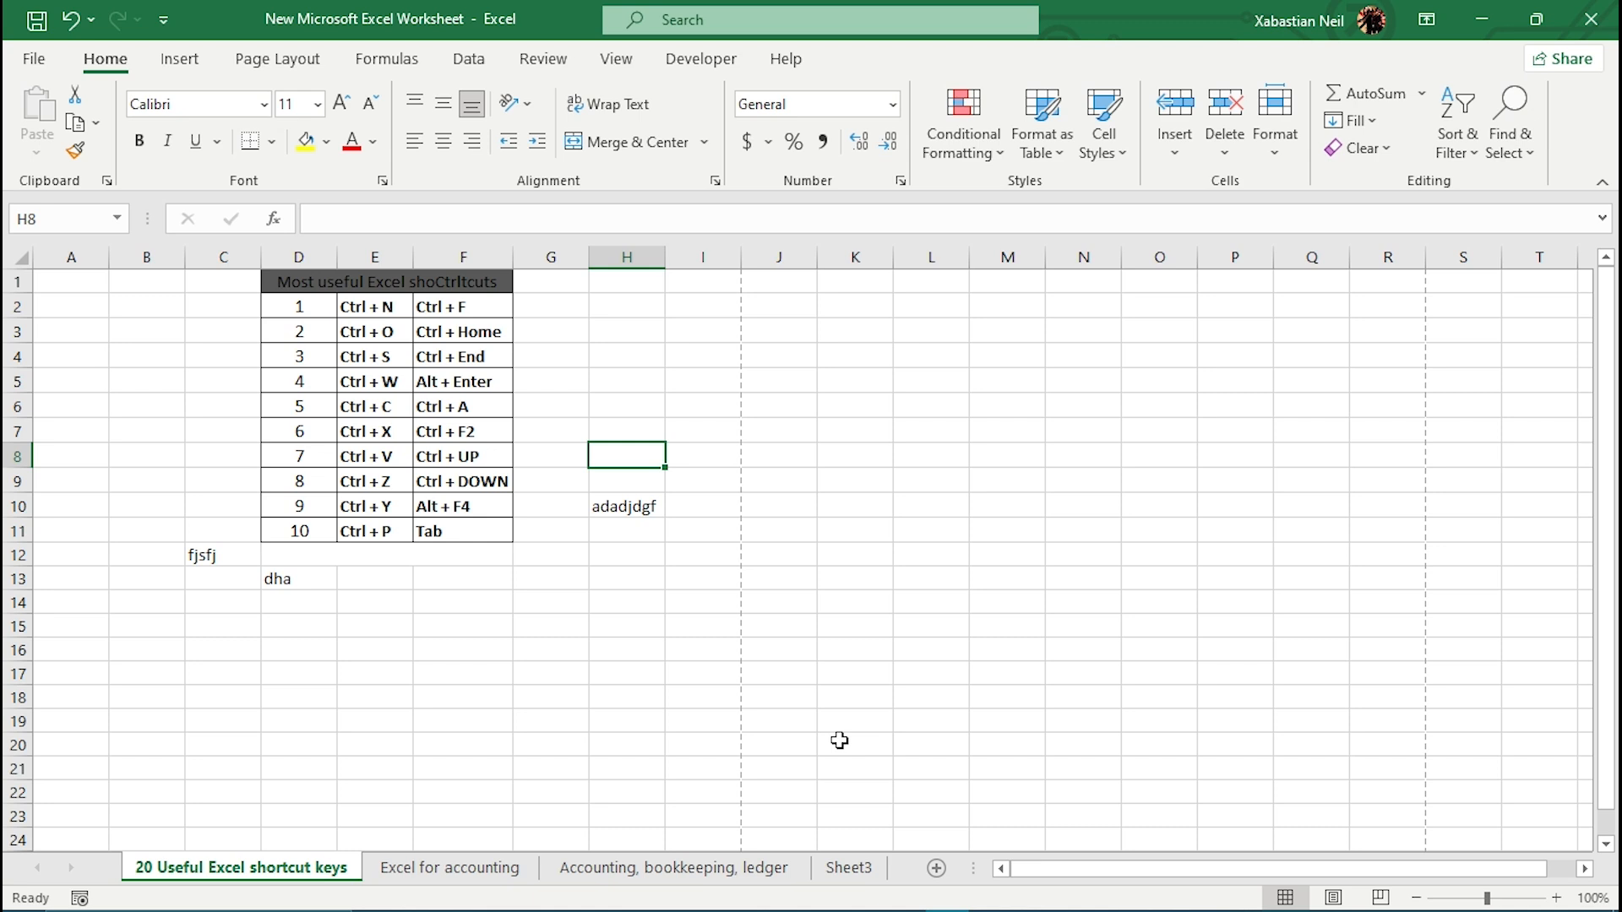
pyautogui.hotkey('alt', 'm')
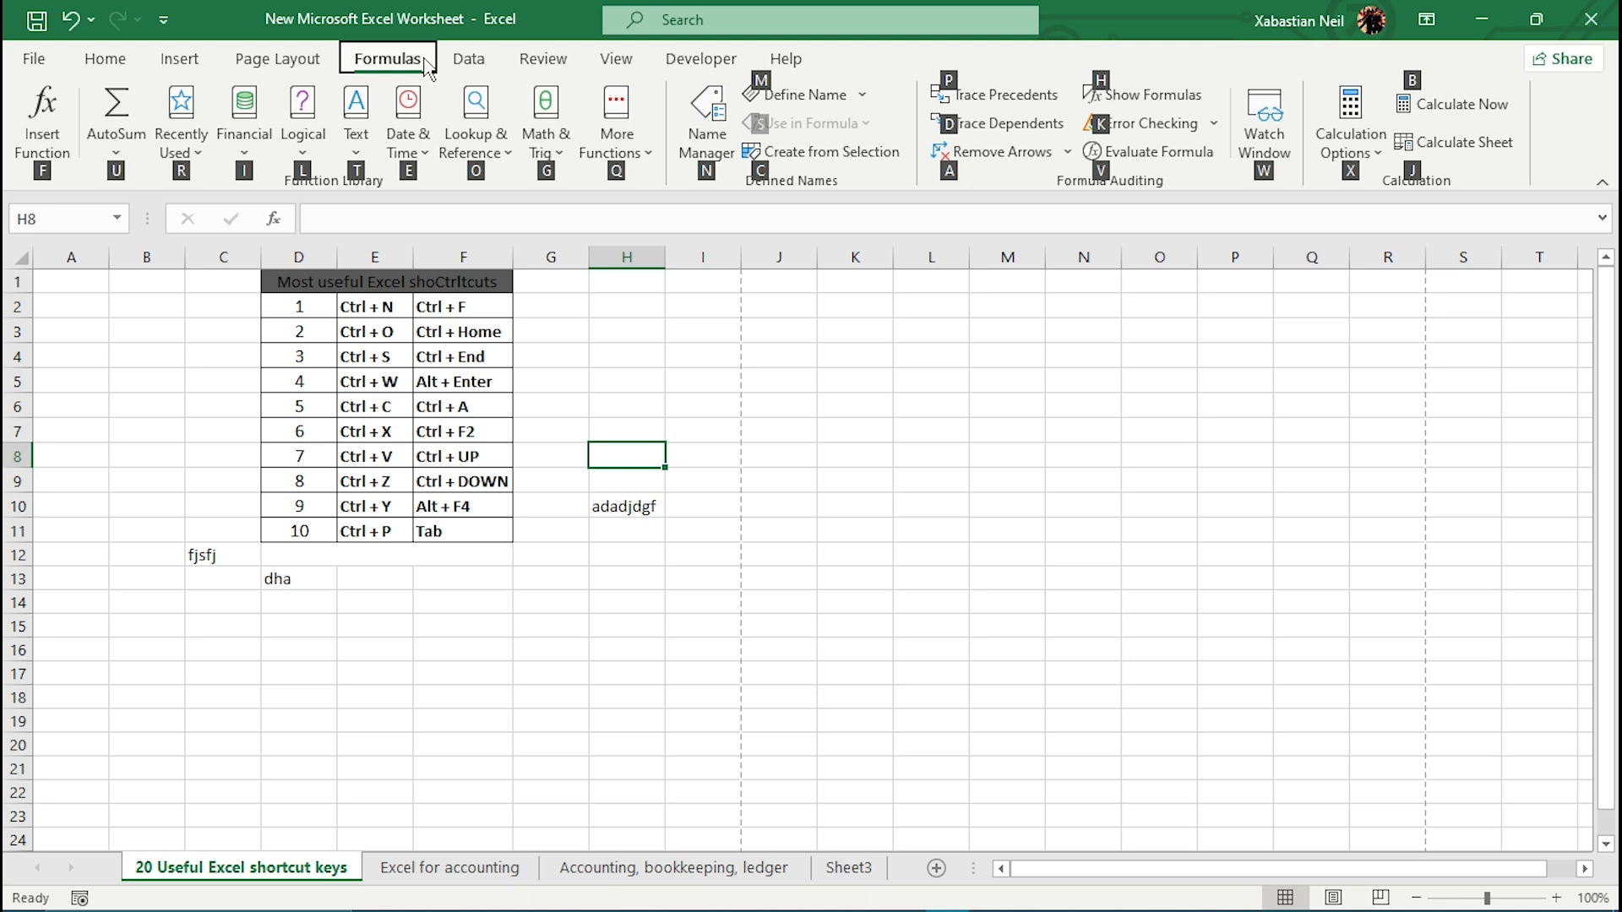
pyautogui.press('h')
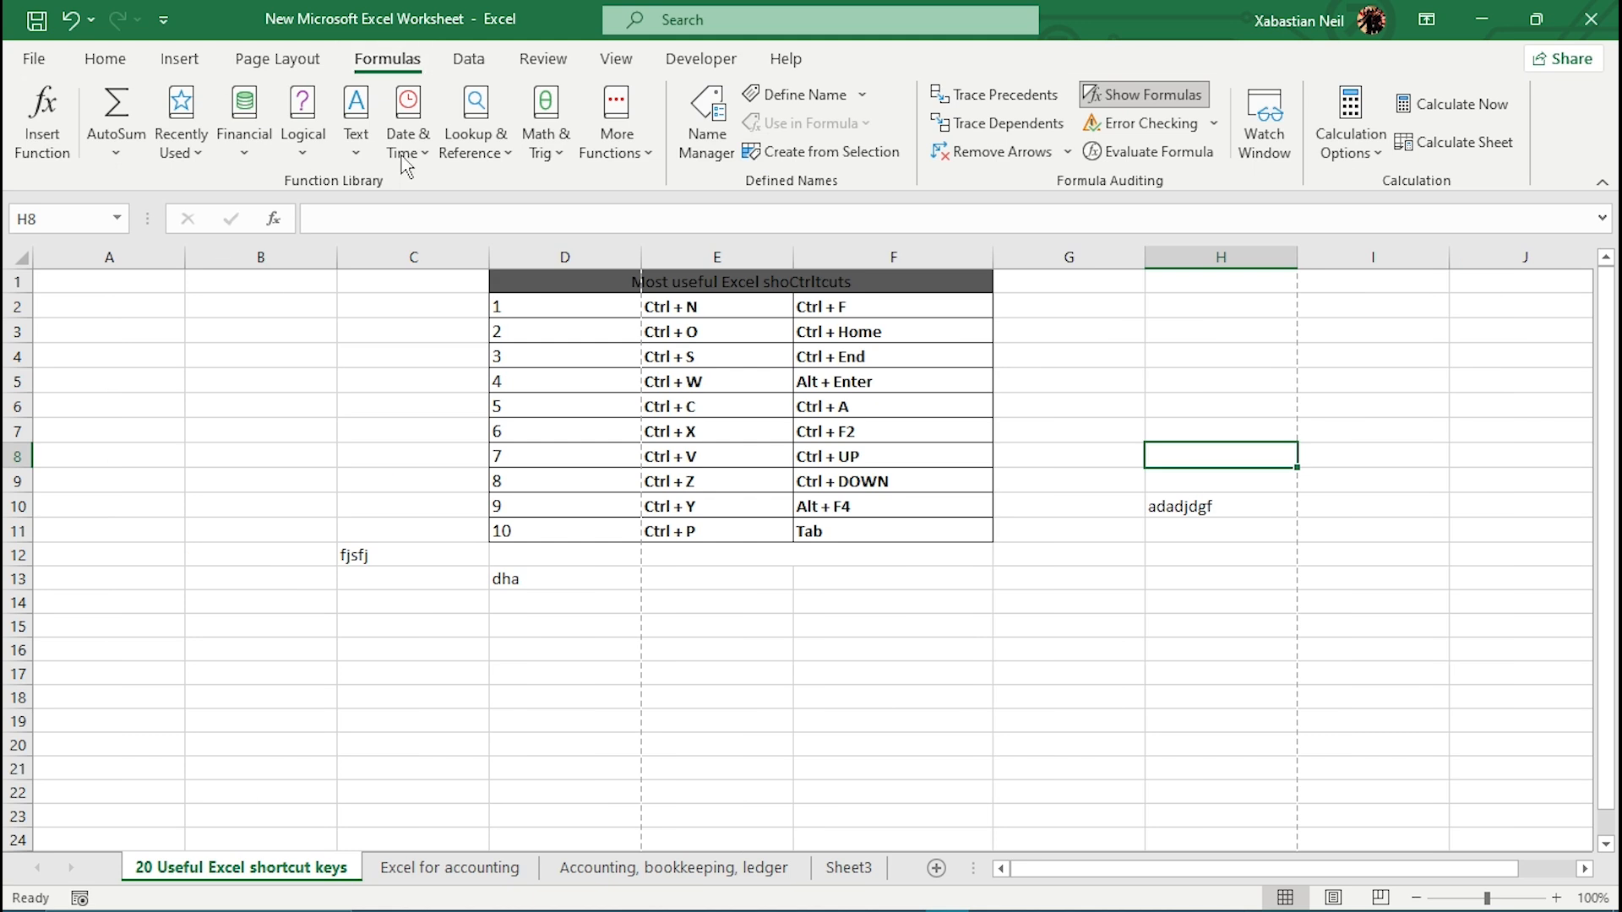